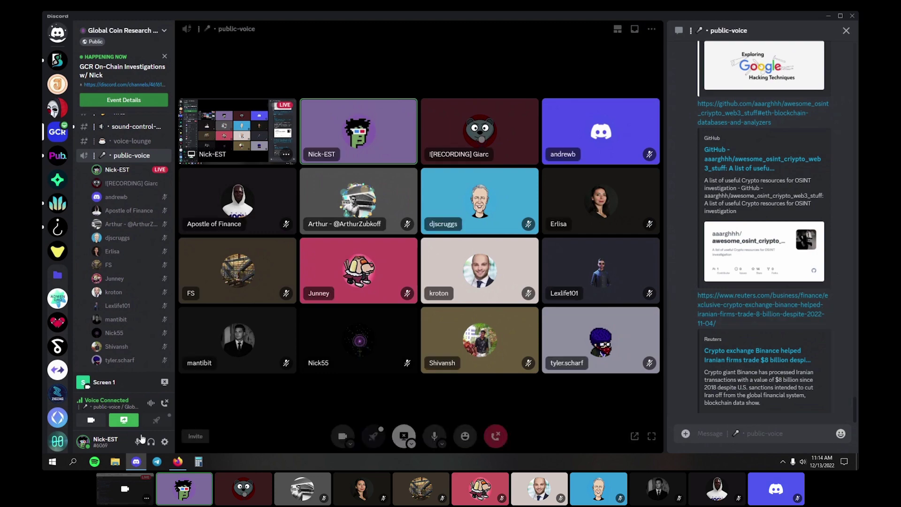
Read the Reuters article on Binance's Iranian trades, advance its photo gallery, then close the tab.
scroll(444, 308, down, 10)
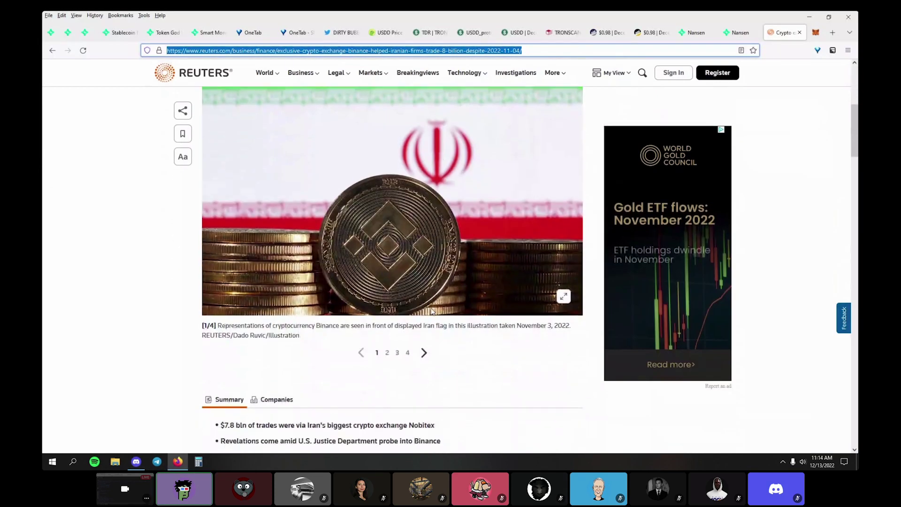
scroll(433, 312, down, 10)
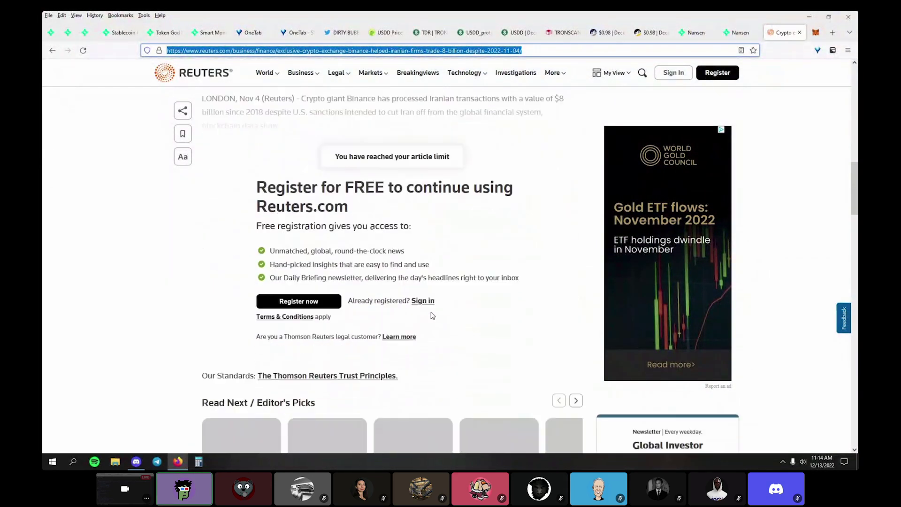
scroll(433, 313, up, 15)
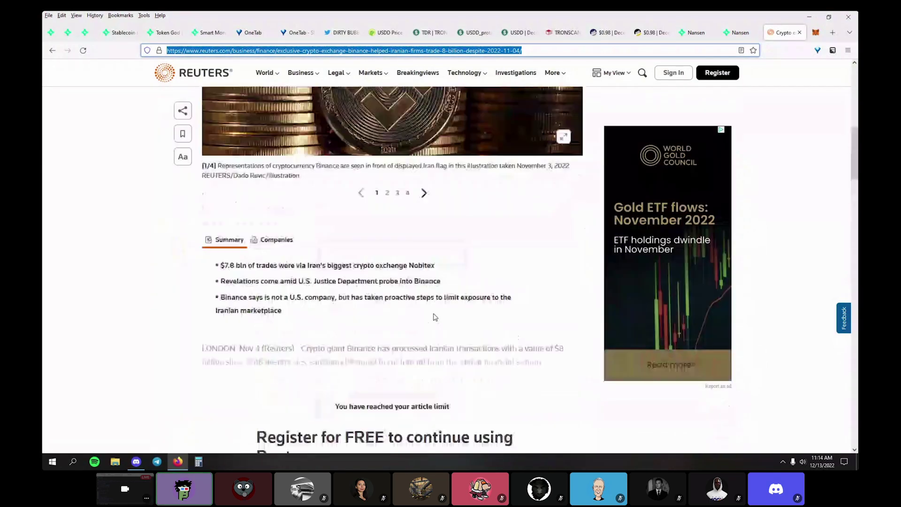
click(424, 248)
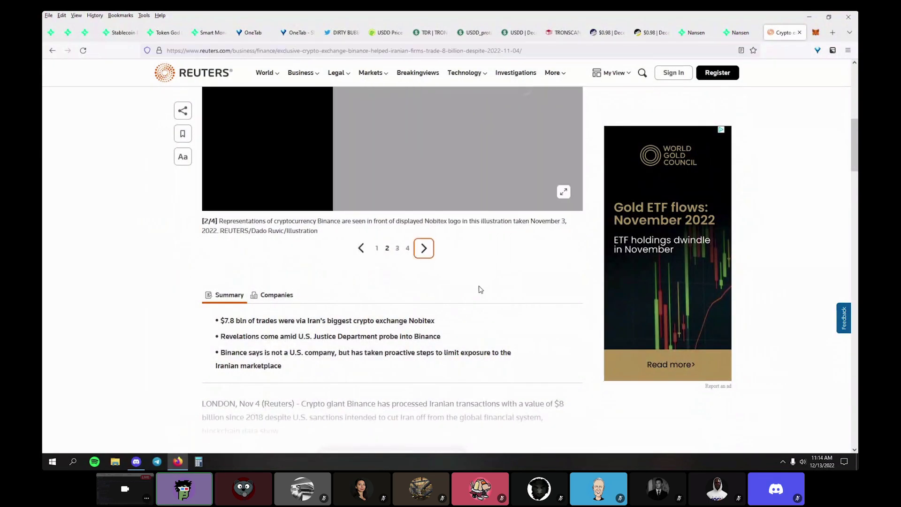
scroll(582, 331, up, 8)
scroll(581, 331, down, 15)
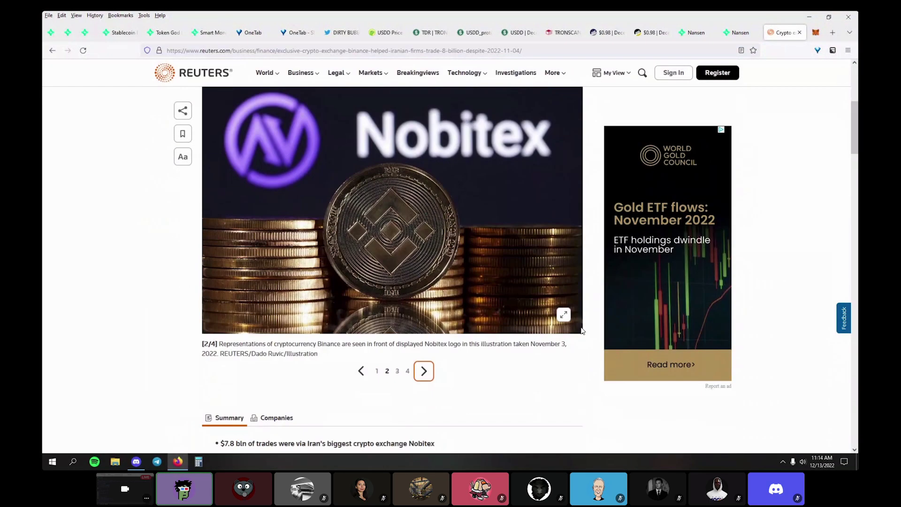
scroll(584, 332, down, 5)
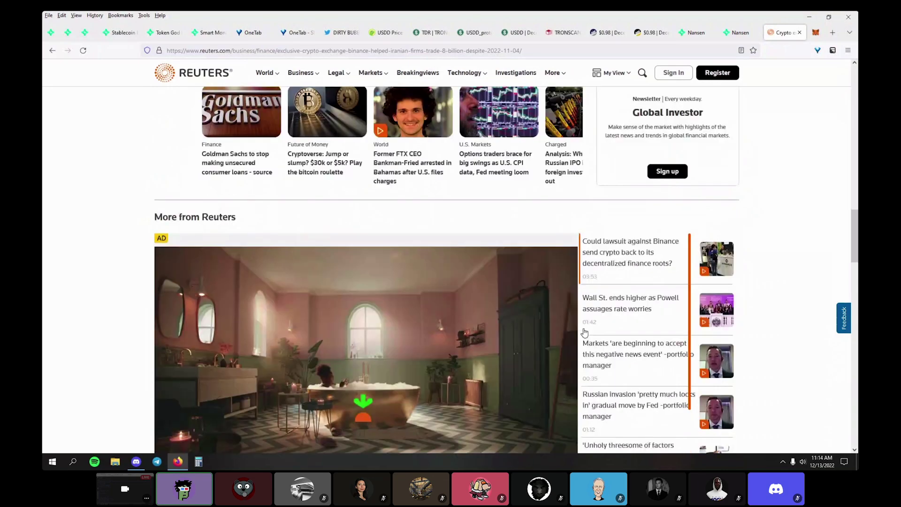
scroll(565, 418, down, 10)
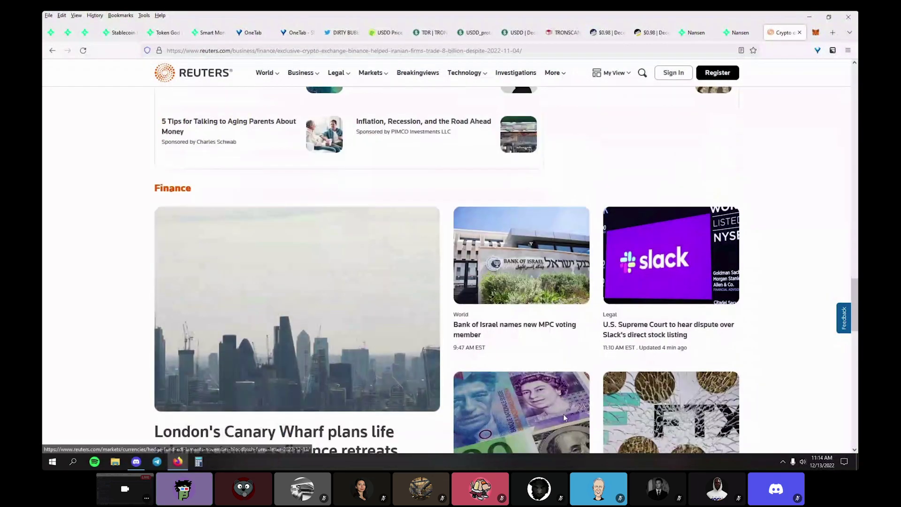
key(ctrl+w)
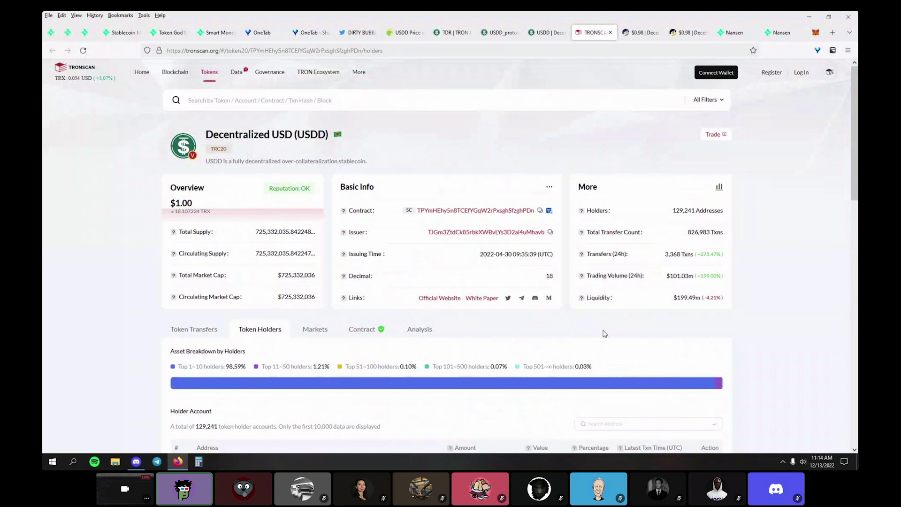
Open the Analysis tab on Tronscan's USDD token page to show its transfer charts.
double_click(284, 135)
click(441, 136)
scroll(446, 146, down, 3)
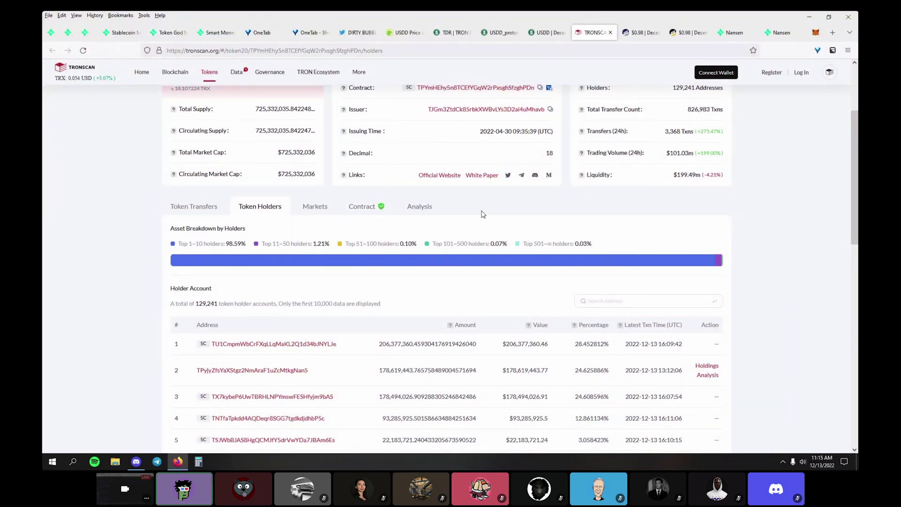
click(411, 209)
Narrow the USDD transfer charts to 12-06 through 12-12 and inspect the 12-12 bar.
scroll(419, 262, down, 1)
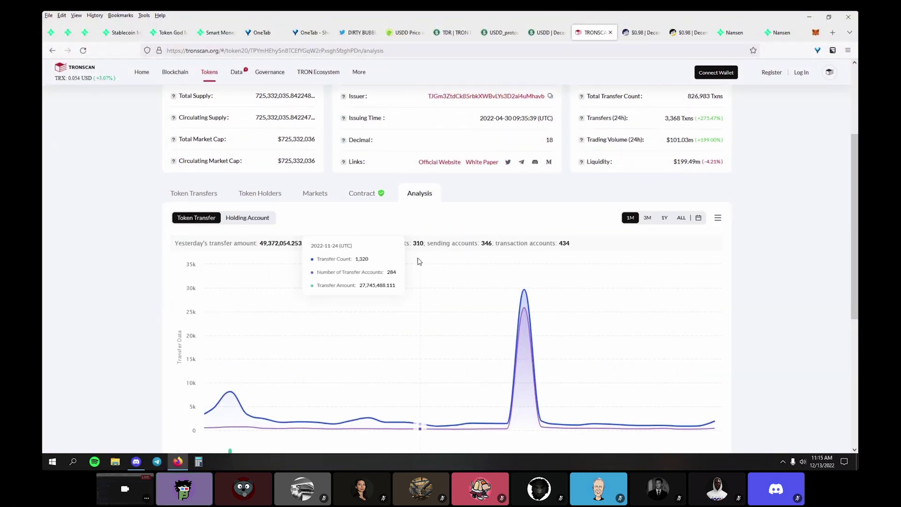
scroll(420, 261, down, 3)
scroll(526, 366, down, 3)
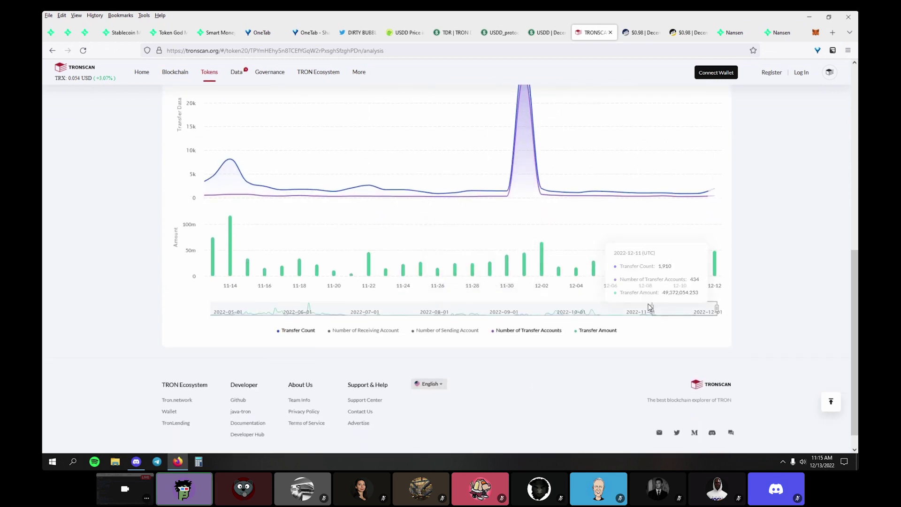
drag(670, 308, 703, 312)
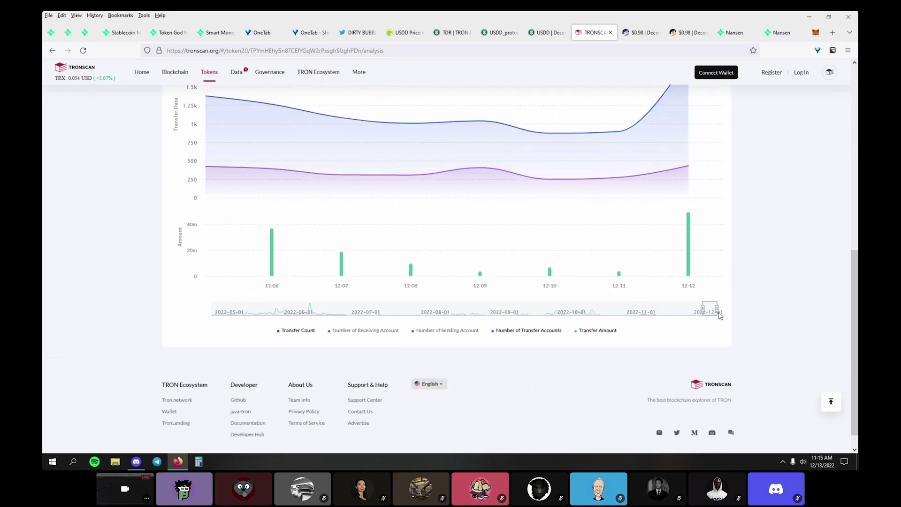
mouse_move(691, 223)
Review the December USDD transfer charts, then close the Tronscan USDD tab.
scroll(701, 307, down, 2)
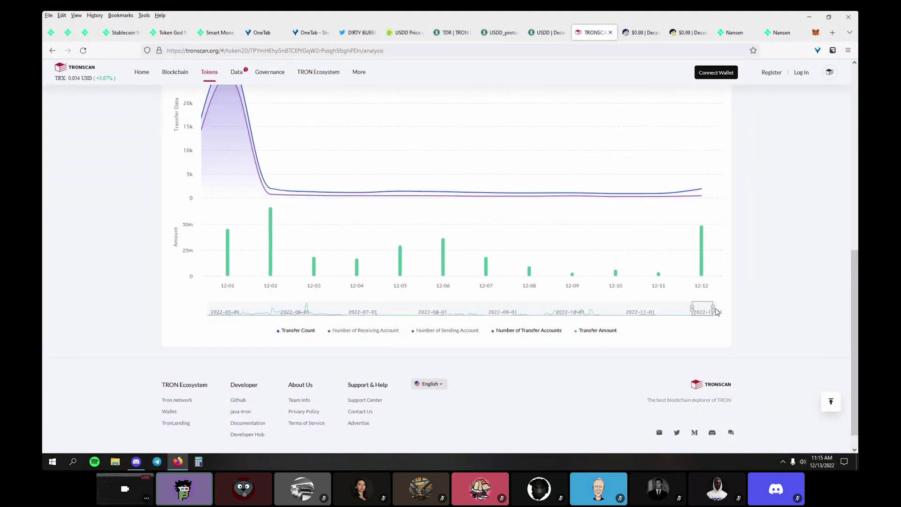
mouse_move(705, 250)
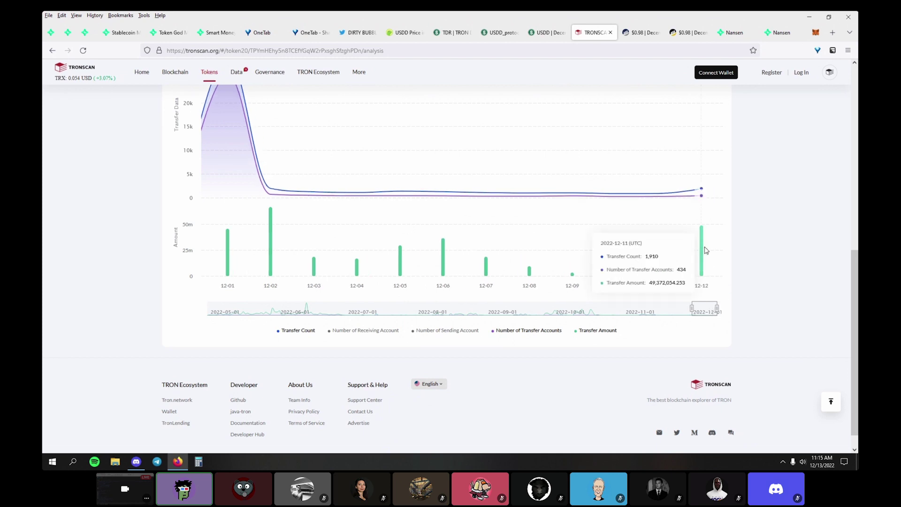
scroll(703, 253, up, 3)
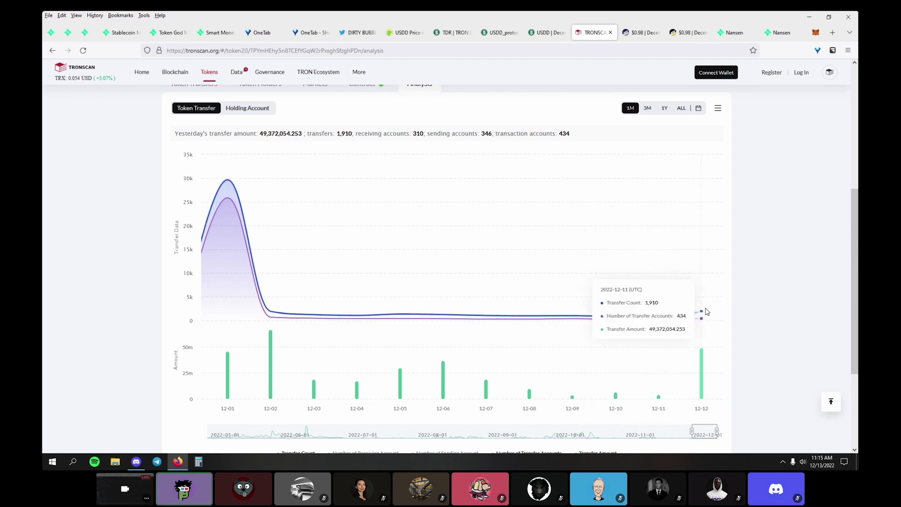
scroll(707, 311, down, 3)
scroll(707, 312, up, 1)
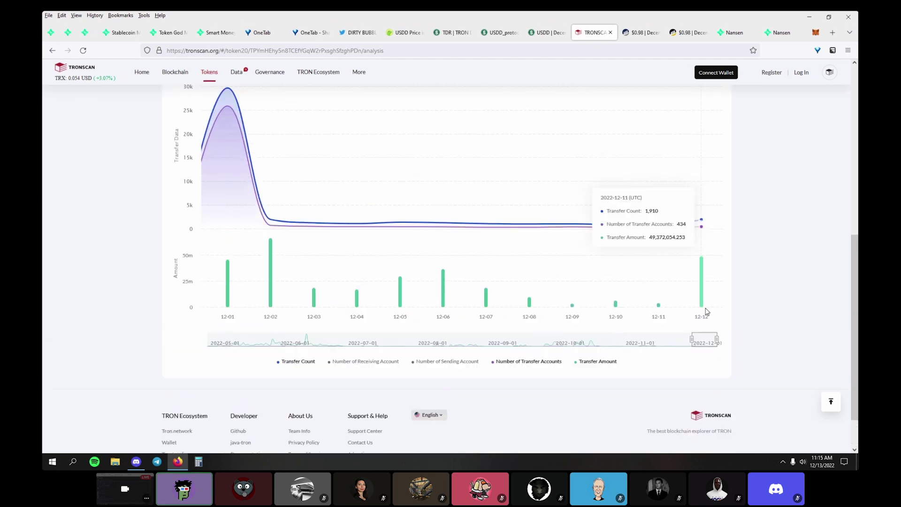
scroll(708, 311, up, 4)
scroll(707, 311, down, 2)
scroll(707, 312, up, 6)
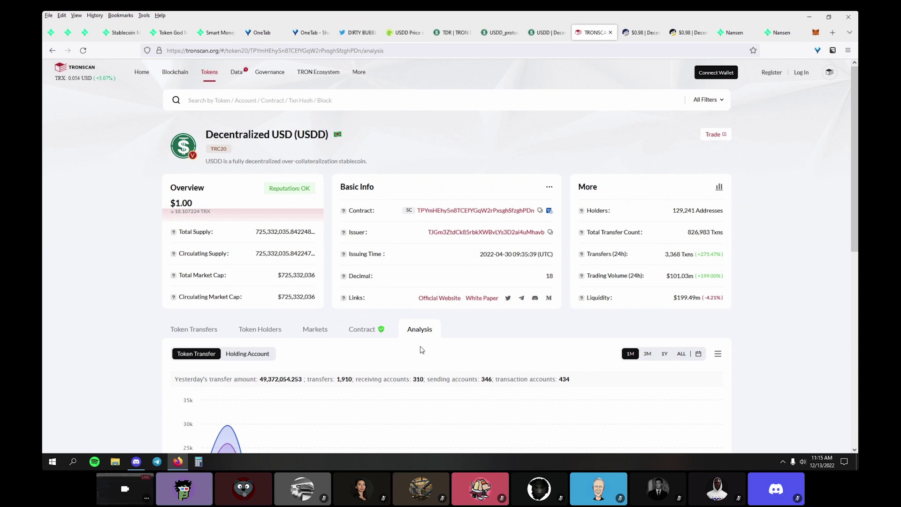
key(ctrl+w)
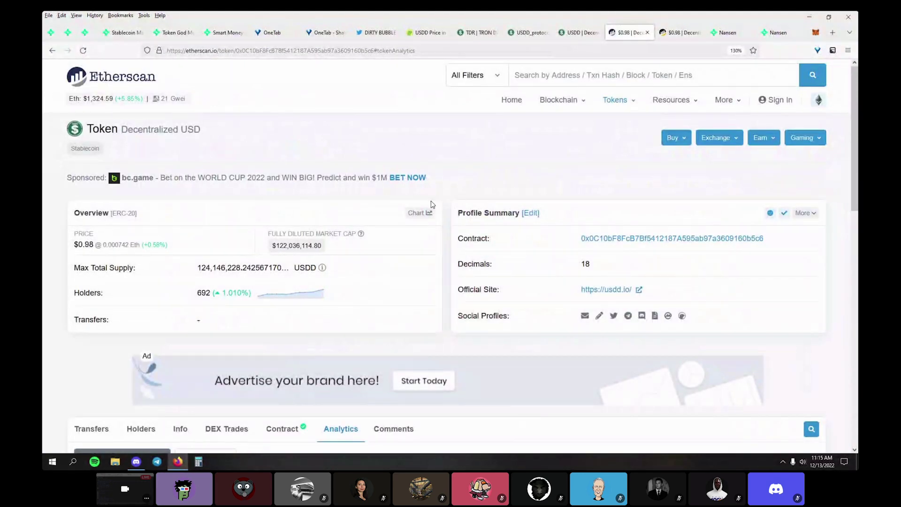
Close the Etherscan and BscScan USDD tabs.
key(ctrl+w)
scroll(426, 131, down, 5)
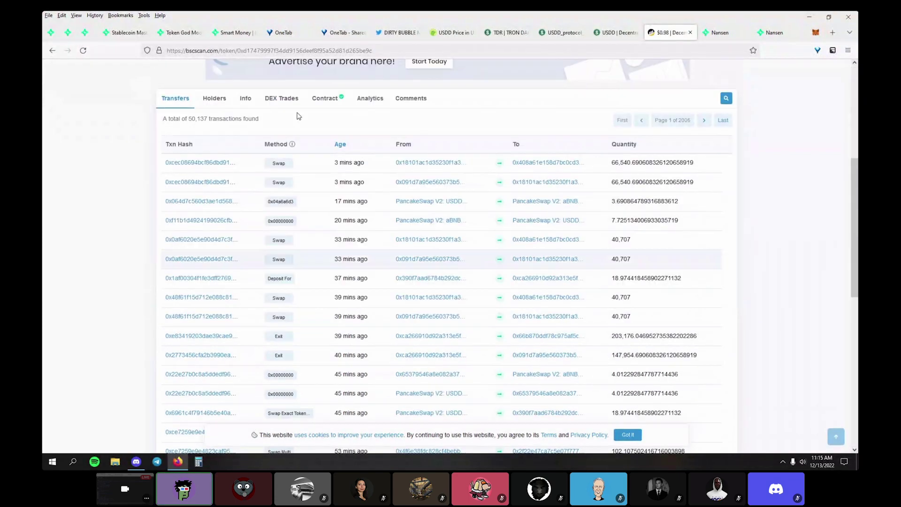
key(ctrl+w)
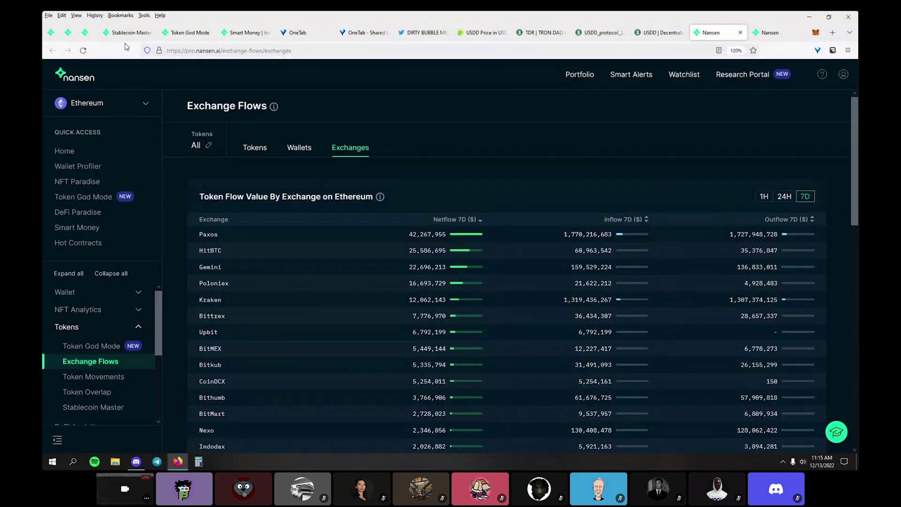
Choose Display OneTab from the OneTab extension menu to show the saved tab groups.
right_click(816, 50)
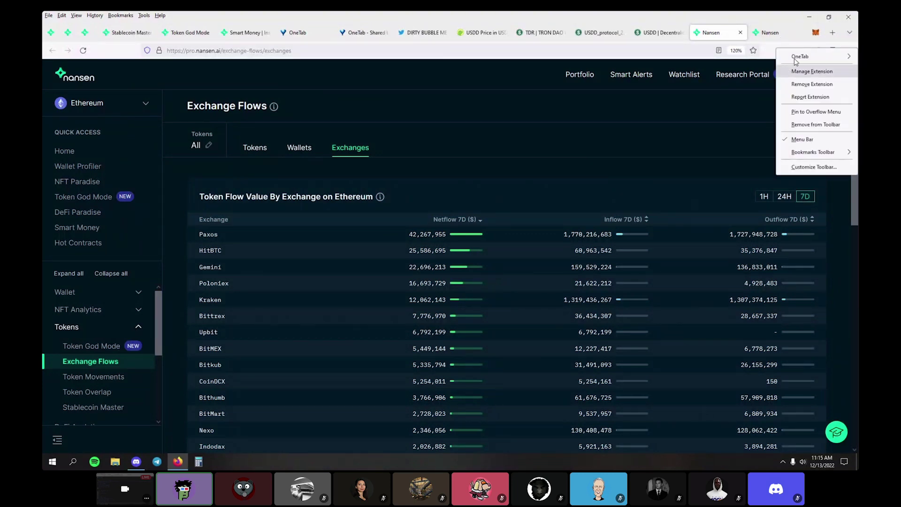
mouse_move(800, 56)
click(749, 60)
scroll(340, 248, down, 3)
Restore The Block's Justice Department–Binance article from the OneTab list and switch to it.
scroll(340, 250, down, 5)
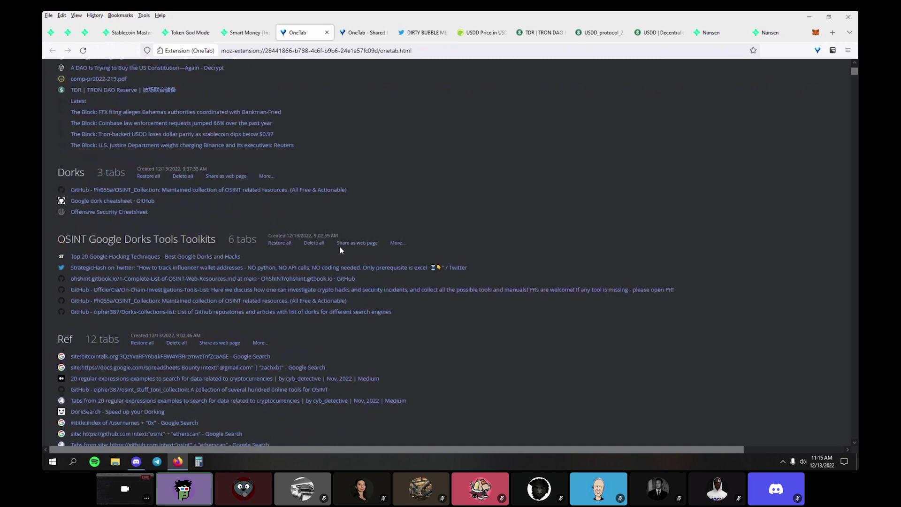
scroll(340, 250, up, 3)
scroll(341, 250, up, 3)
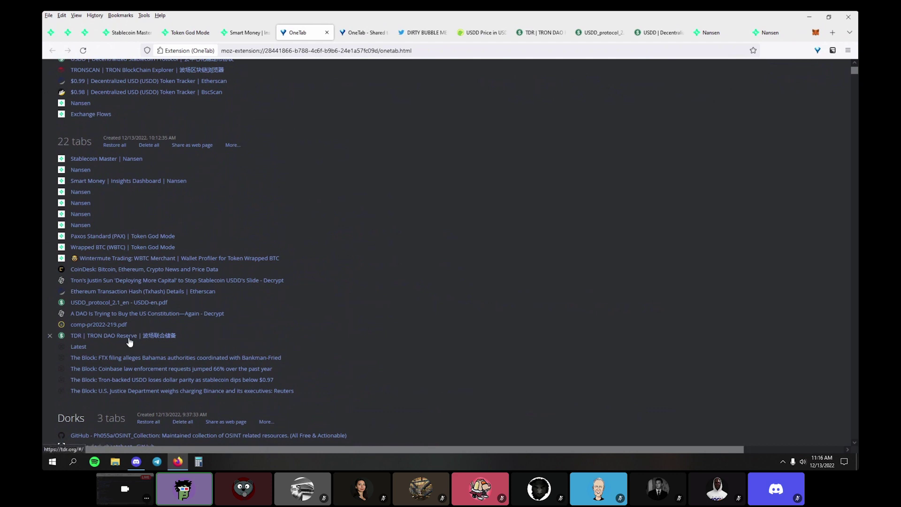
click(149, 391)
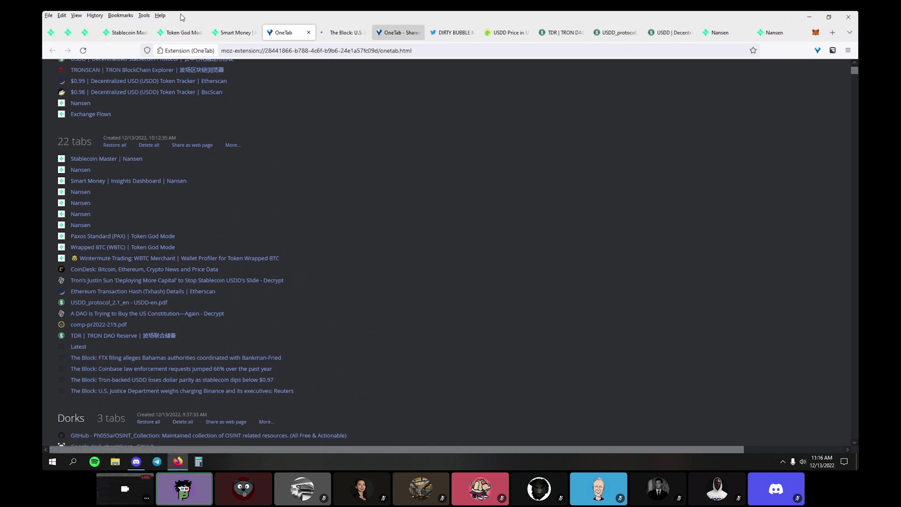
click(345, 33)
Copy The Block article's link and post it in the Discord voice-channel chat.
click(344, 51)
right_click(344, 50)
key(ctrl+c)
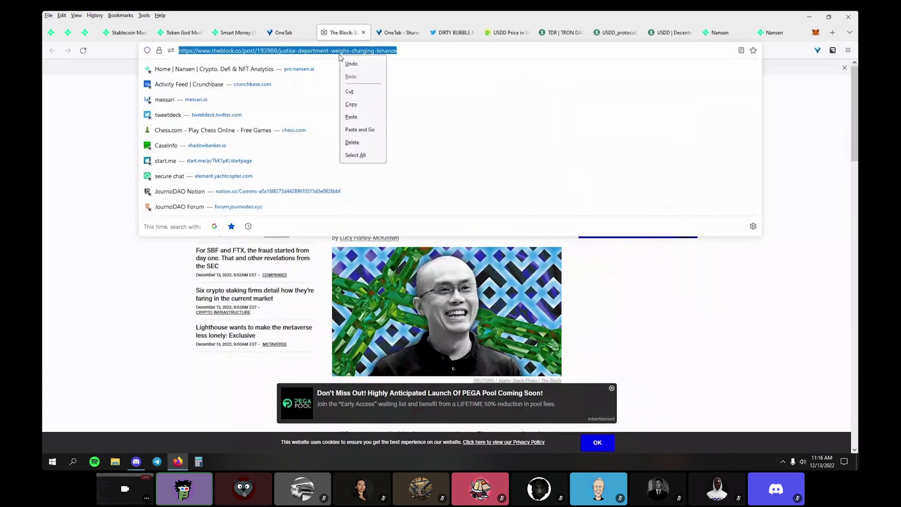
click(359, 93)
key(alt+Tab)
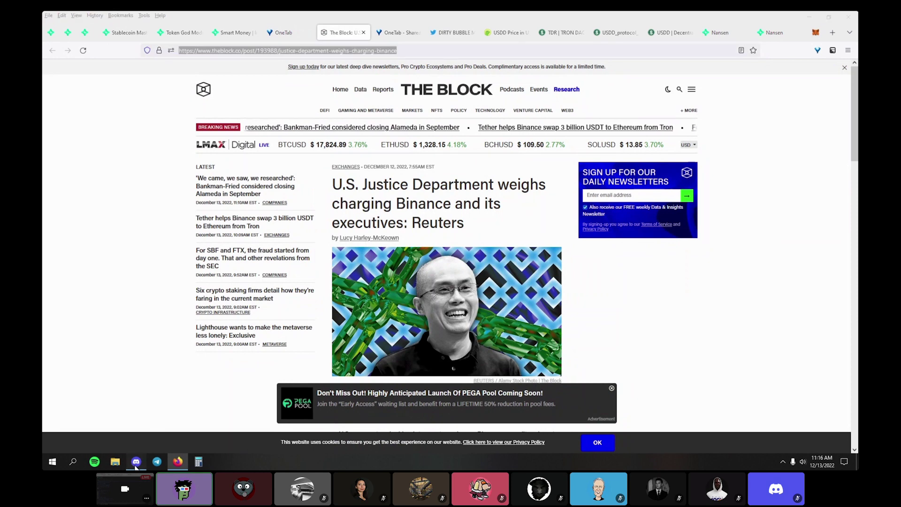
click(756, 433)
key(ctrl+v)
key(Return)
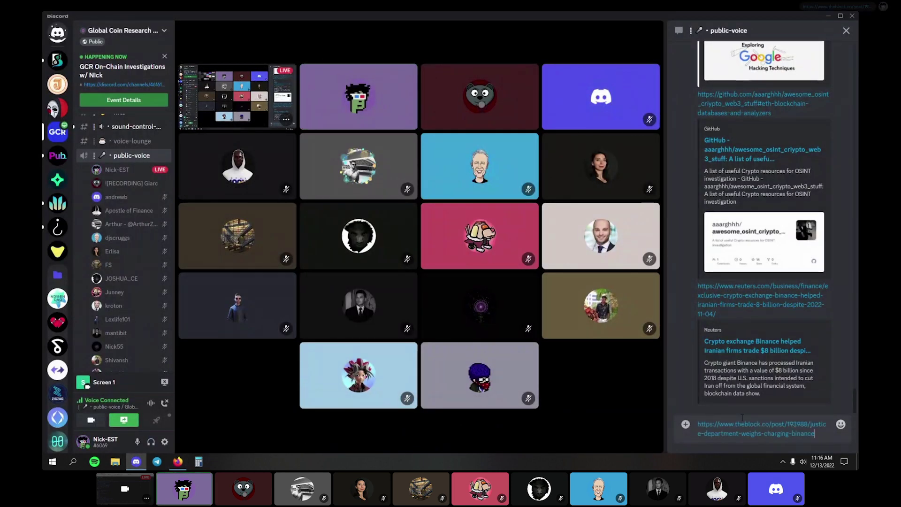
click(178, 461)
Scroll through The Block article on the Justice Department weighing Binance charges.
scroll(644, 284, down, 10)
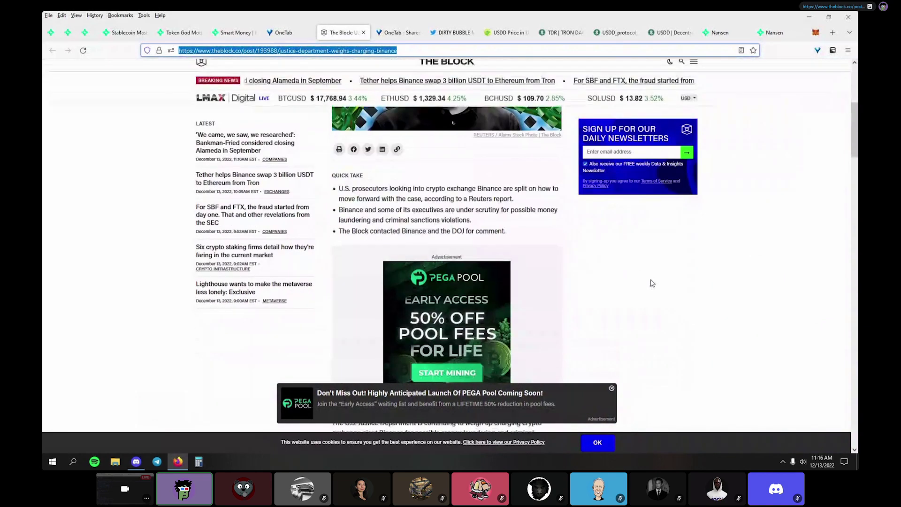
scroll(644, 283, up, 10)
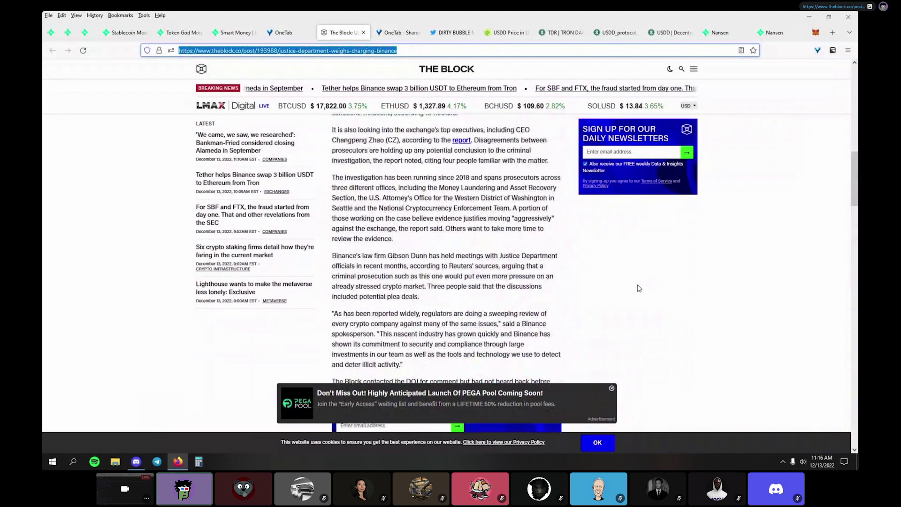
click(560, 336)
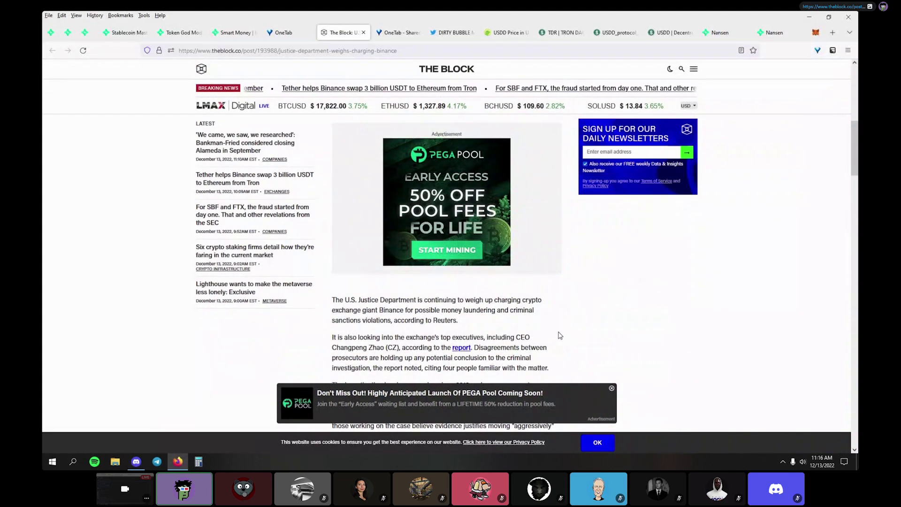
scroll(560, 336, up, 5)
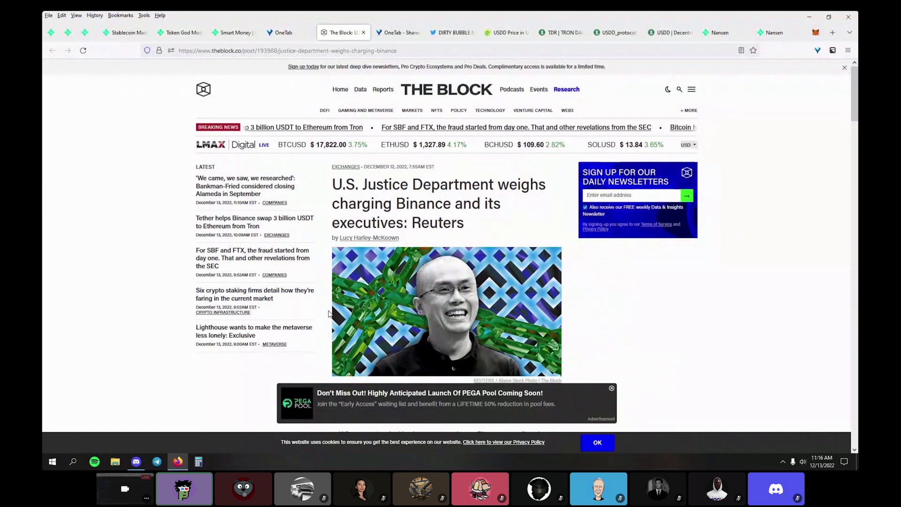
scroll(594, 296, down, 7)
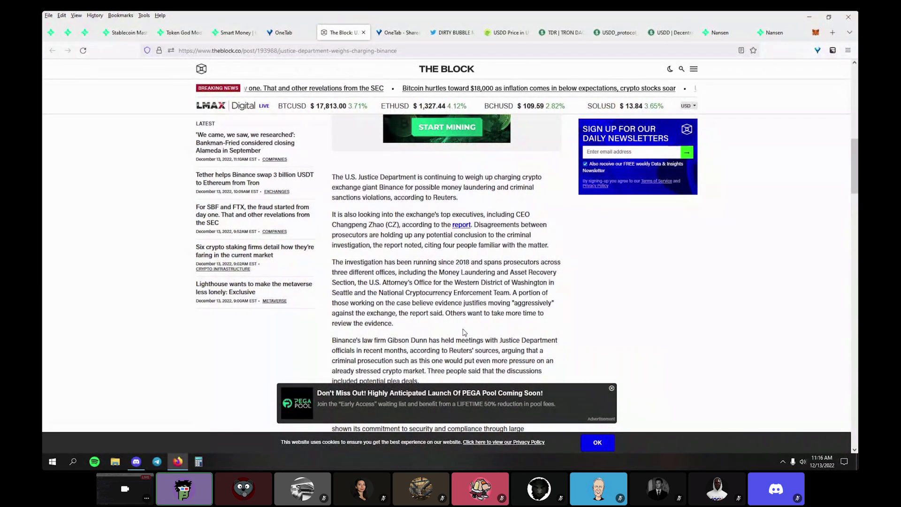
scroll(464, 332, down, 3)
Highlight the Binance spokesperson quote and the article's closing paragraphs.
drag(464, 332, 443, 269)
click(443, 269)
drag(479, 343, 485, 371)
click(474, 353)
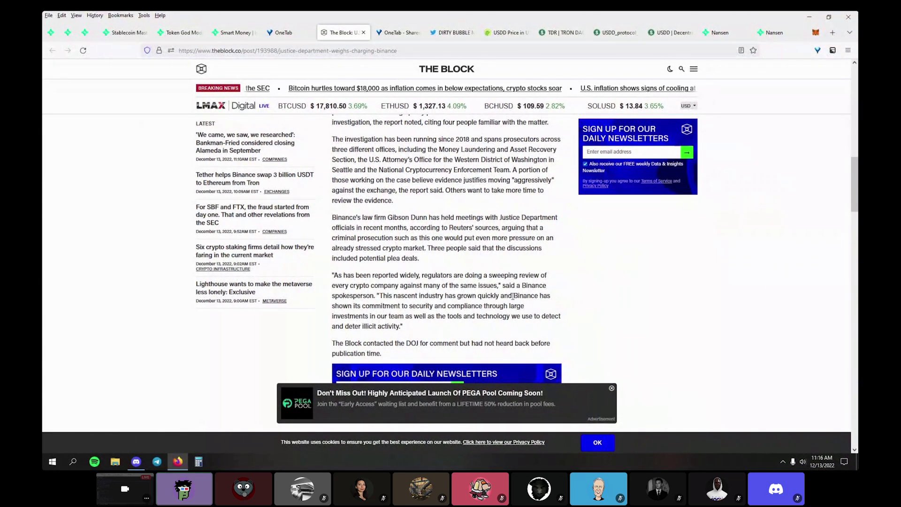
scroll(513, 301, up, 3)
scroll(513, 300, up, 2)
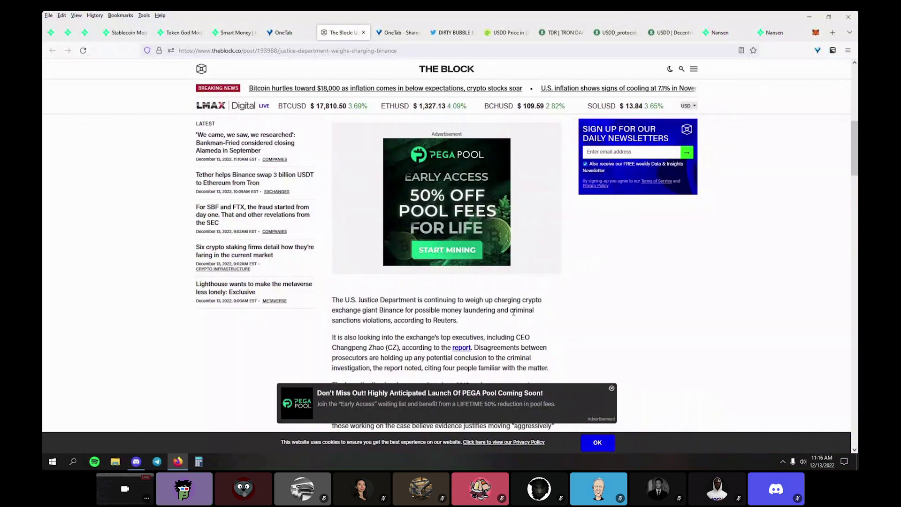
scroll(468, 326, down, 2)
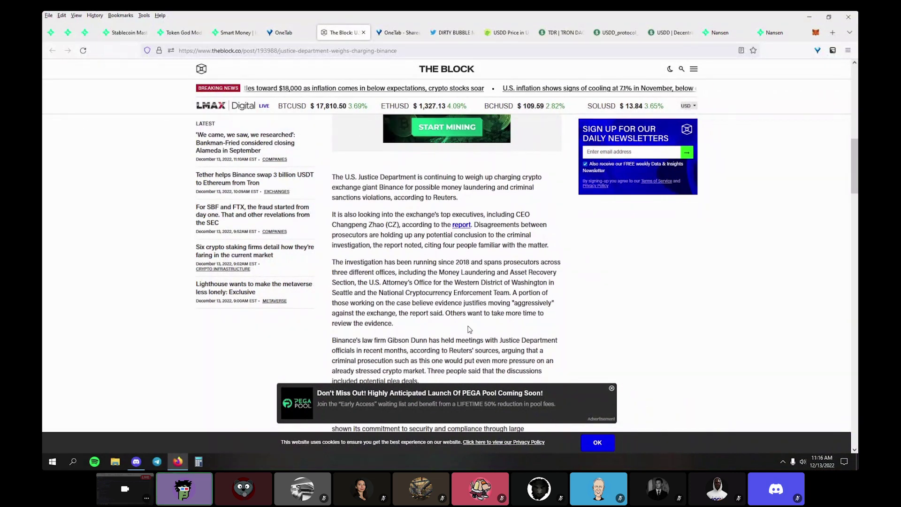
Close the OneTab shared page and scroll the Twitter thread to the FalconX tweet.
click(394, 33)
key(ctrl+w)
scroll(390, 280, down, 6)
scroll(391, 285, down, 5)
scroll(391, 284, up, 6)
scroll(443, 383, up, 4)
Highlight FalconX in the tweet and select the thread's web address.
double_click(487, 300)
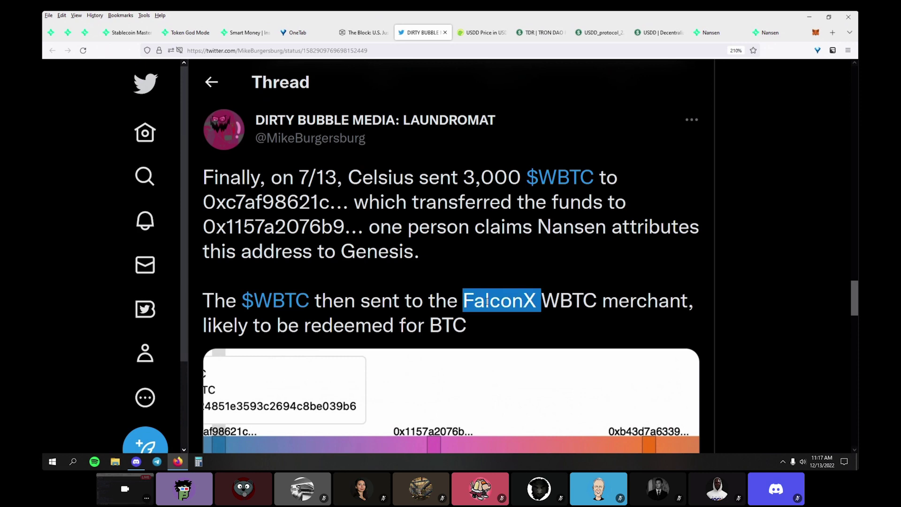
click(565, 315)
click(339, 49)
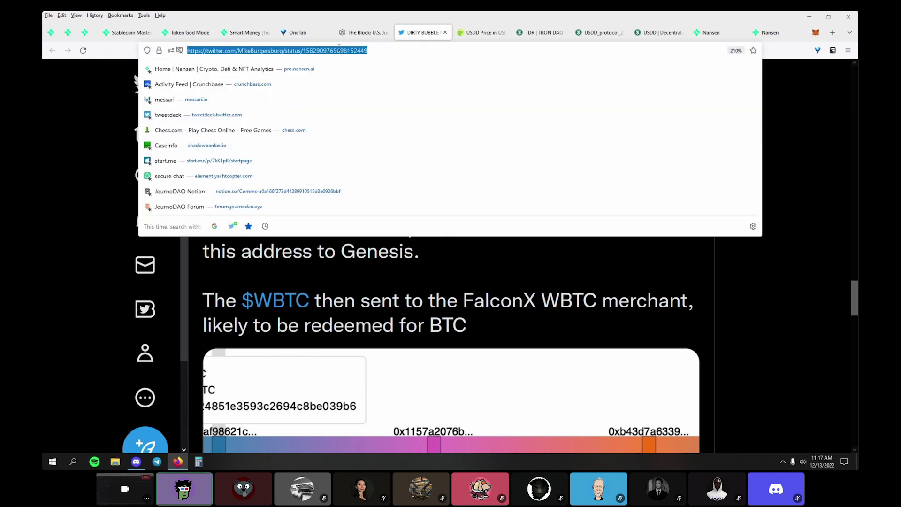
Close the USDD Price, TDR, USDD_protocol and USDD tabs and move the Twitter tab last.
click(491, 34)
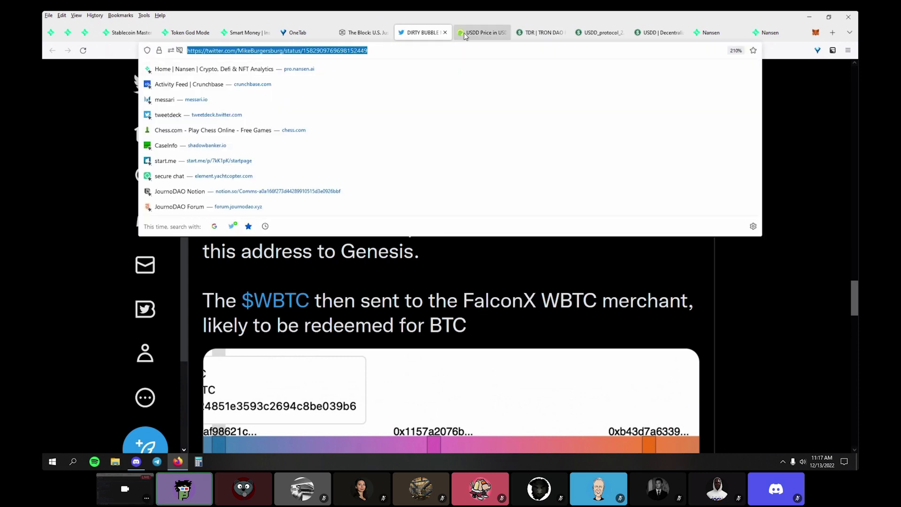
key(ctrl+w)
key(ctrl+w)
key(ctrl+w)
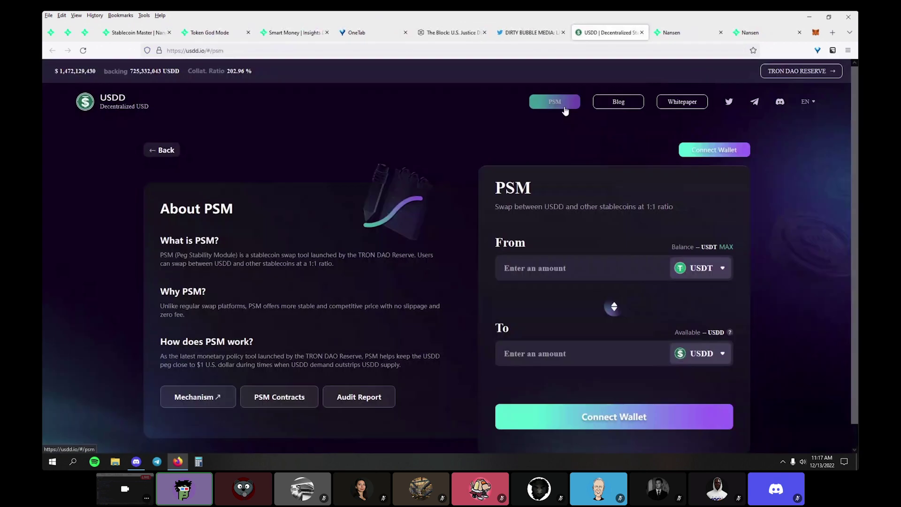
key(ctrl+w)
click(580, 36)
drag(579, 40, 763, 34)
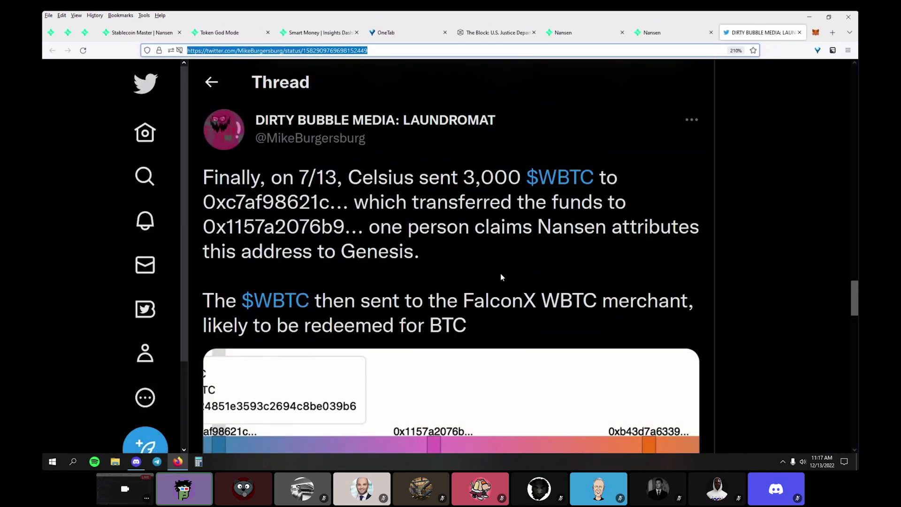
Reread the tweet about WBTC going to FalconX's merchant, then switch to Token God Mode.
drag(489, 332, 219, 186)
click(219, 186)
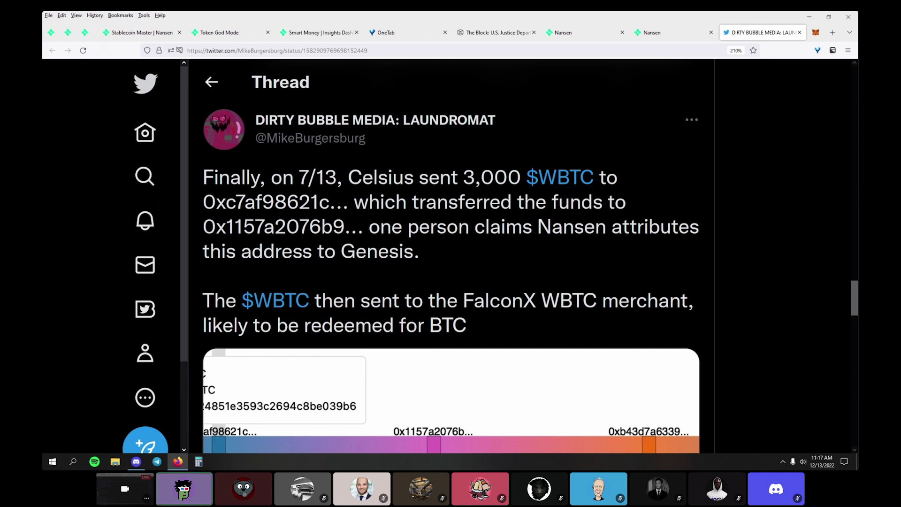
drag(537, 301, 458, 301)
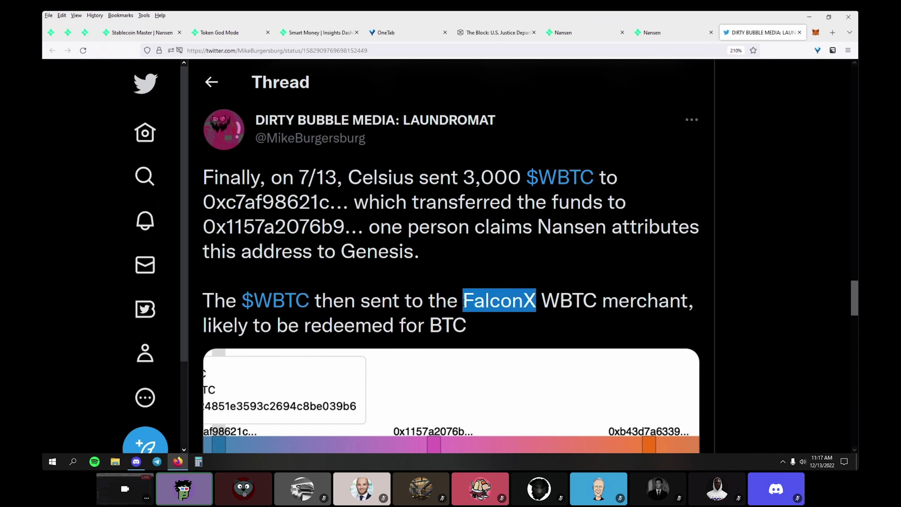
click(485, 450)
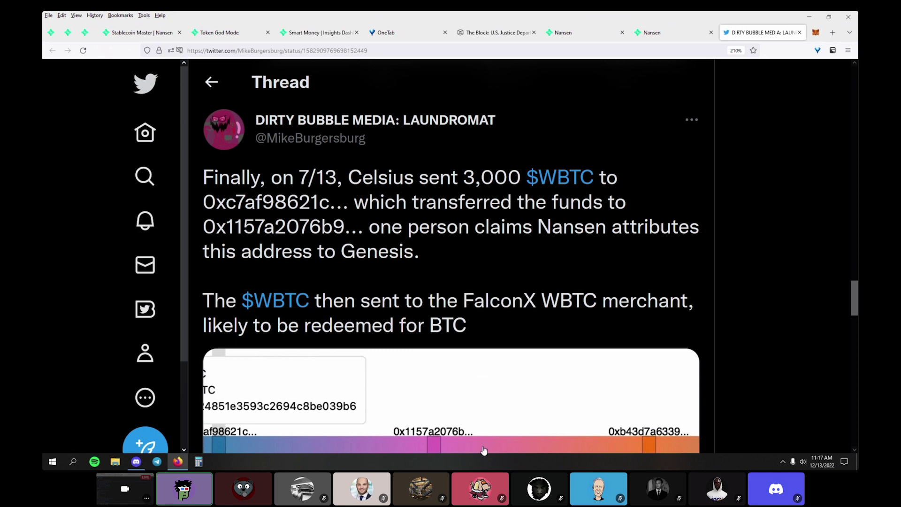
click(226, 34)
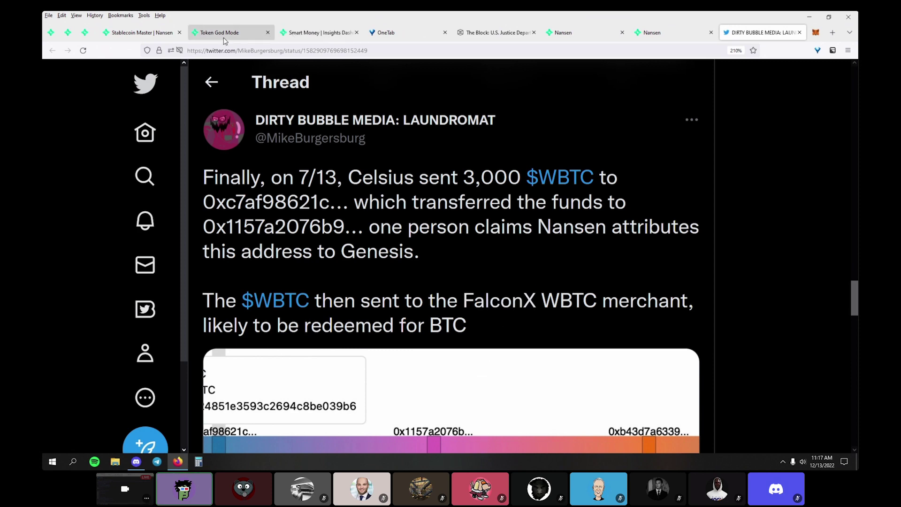
Load Tether USD via 'usdt' in Token God Mode and view its Top Balances distribution.
click(430, 214)
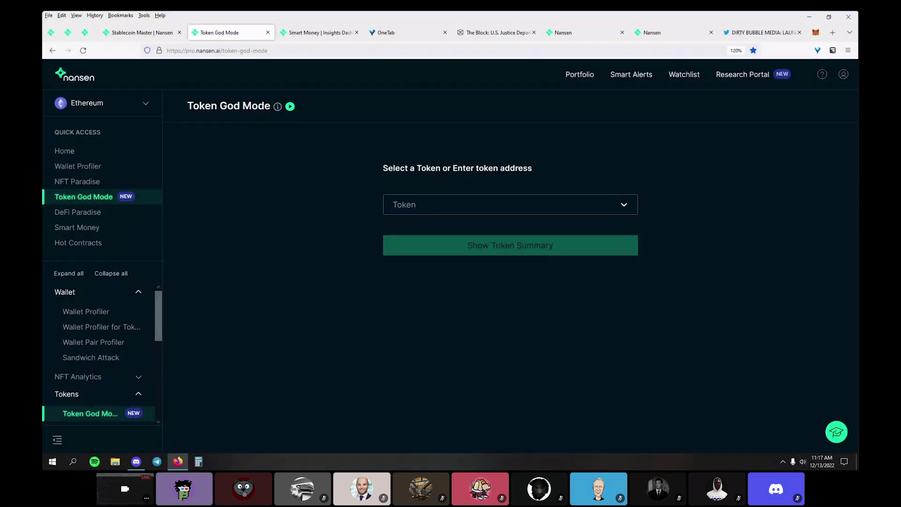
text(usdt)
click(431, 229)
click(437, 247)
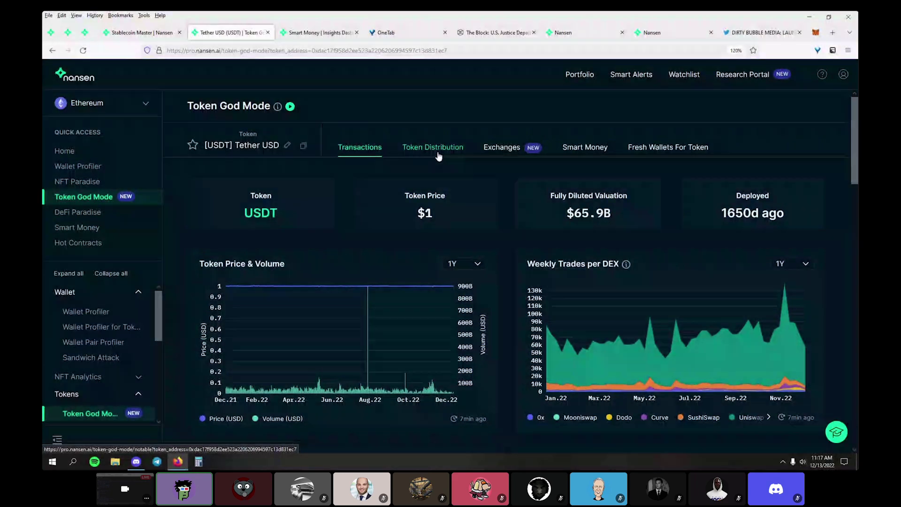
click(438, 156)
scroll(480, 257, down, 4)
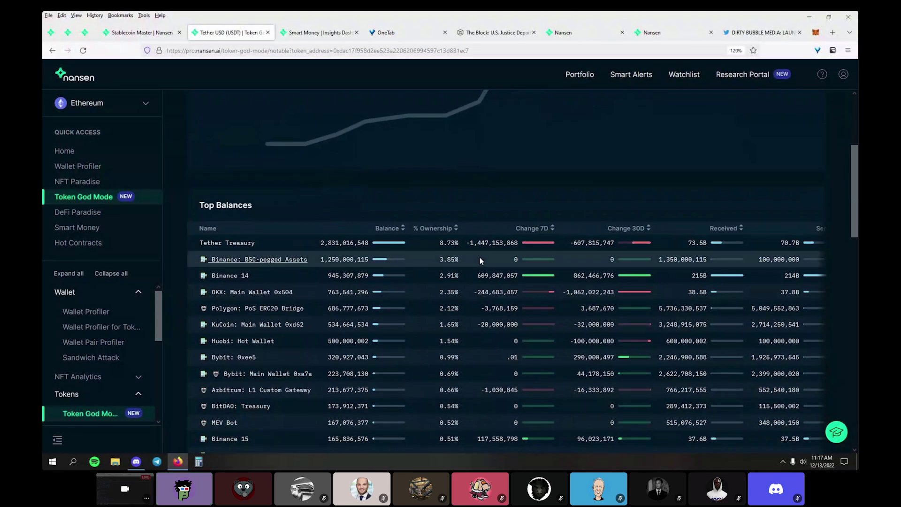
scroll(480, 258, down, 3)
scroll(480, 257, up, 4)
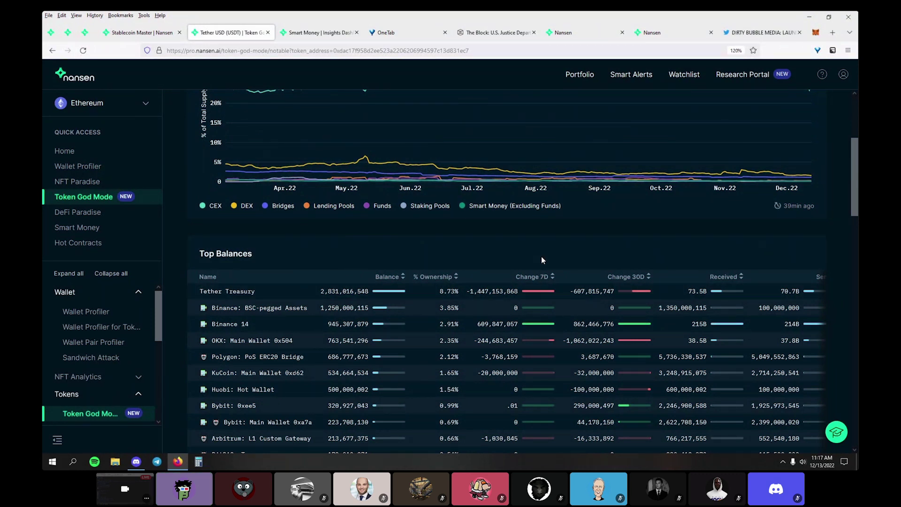
Search decrypt.co for falconx and open the $17M FalconX correction article.
key(ctrl+t)
text(decrypt.co/)
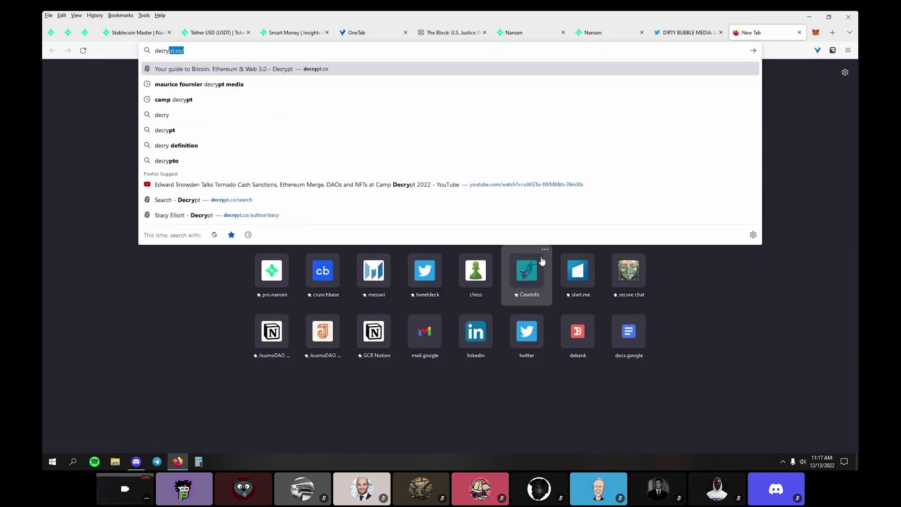
key(Return)
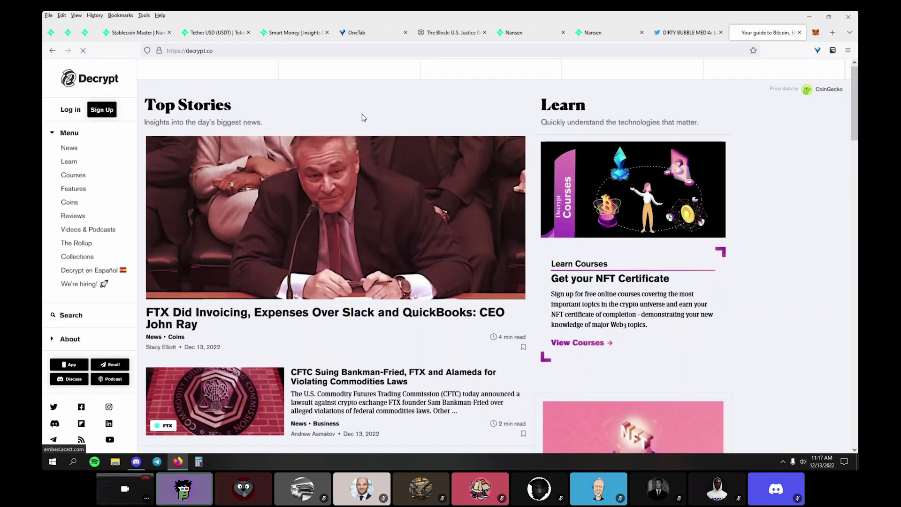
click(74, 315)
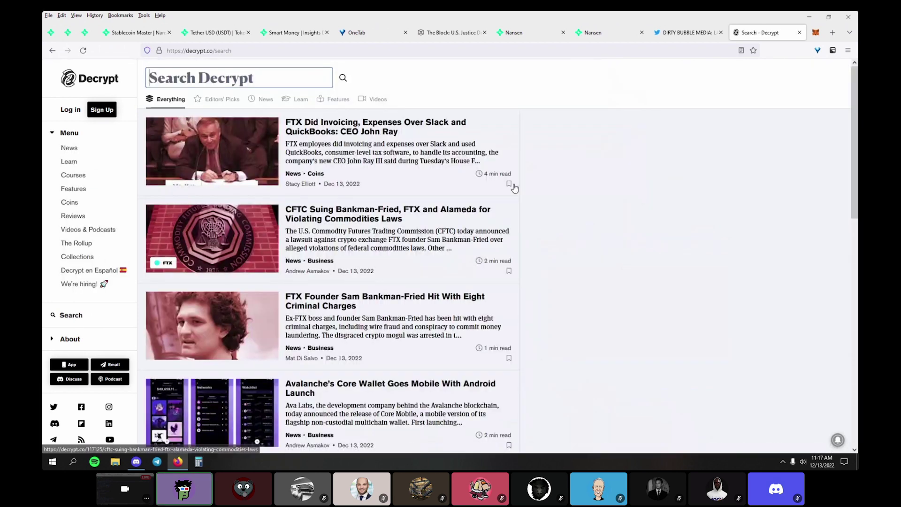
text(falconx)
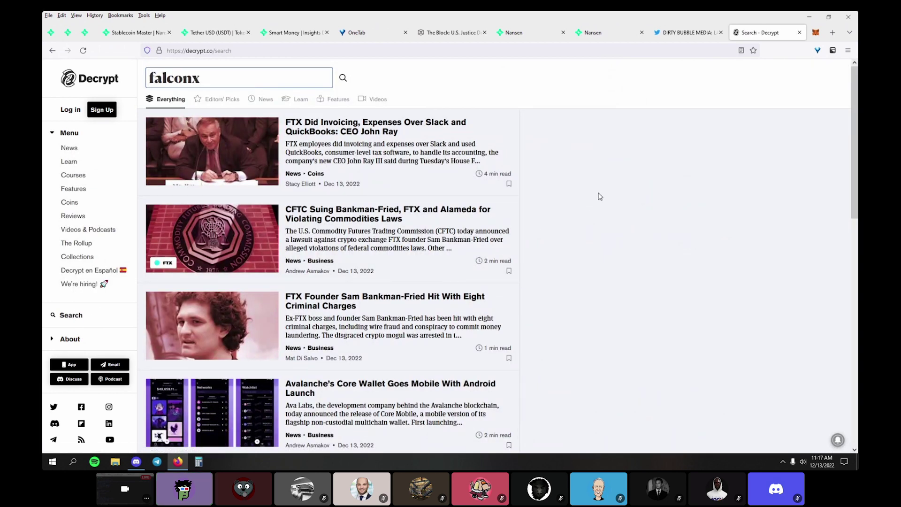
key(Return)
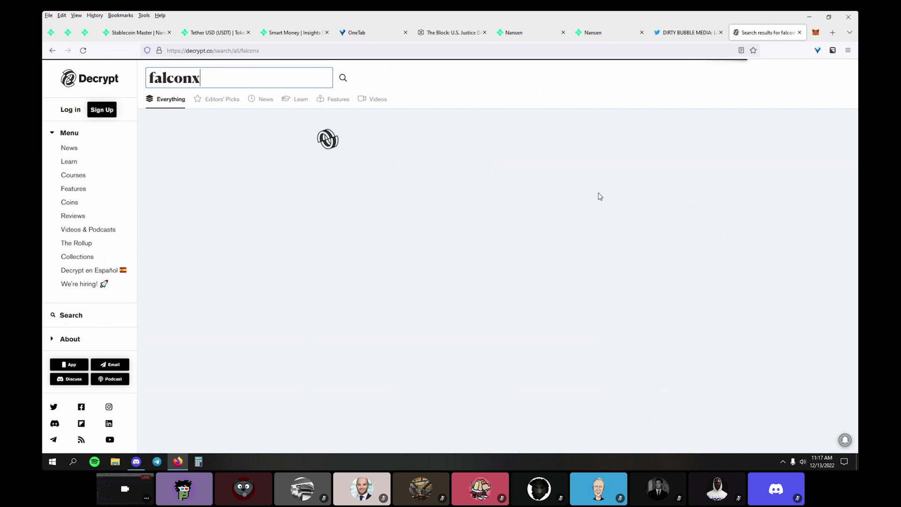
click(405, 219)
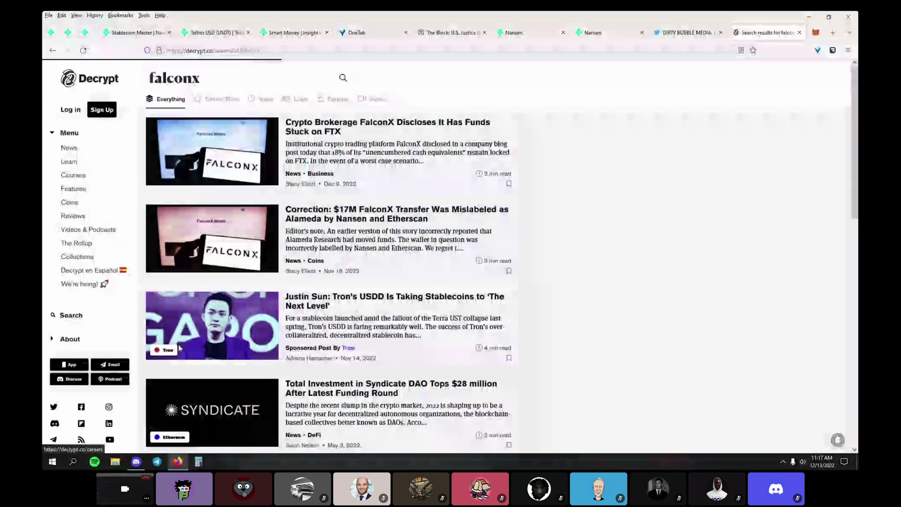
Copy the correction article's link and post it in the Discord voice-channel chat.
click(311, 50)
key(ctrl+c)
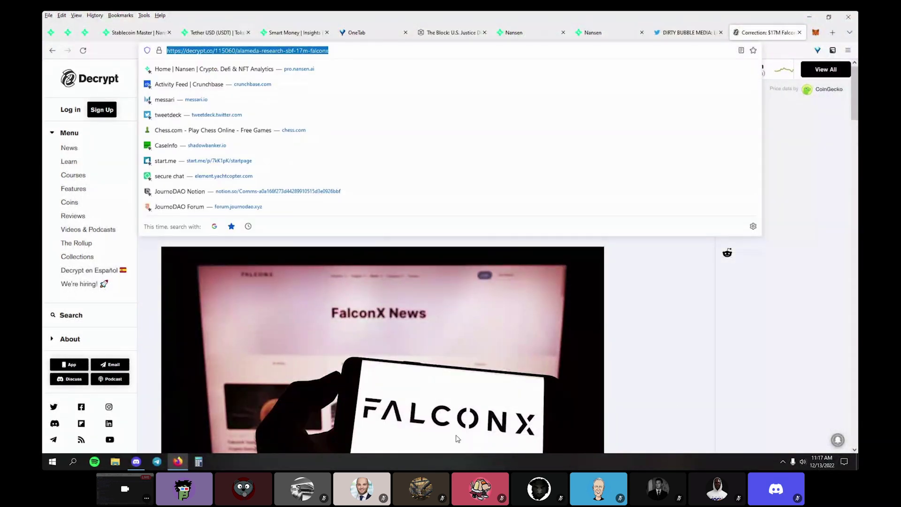
key(Escape)
key(alt+Tab)
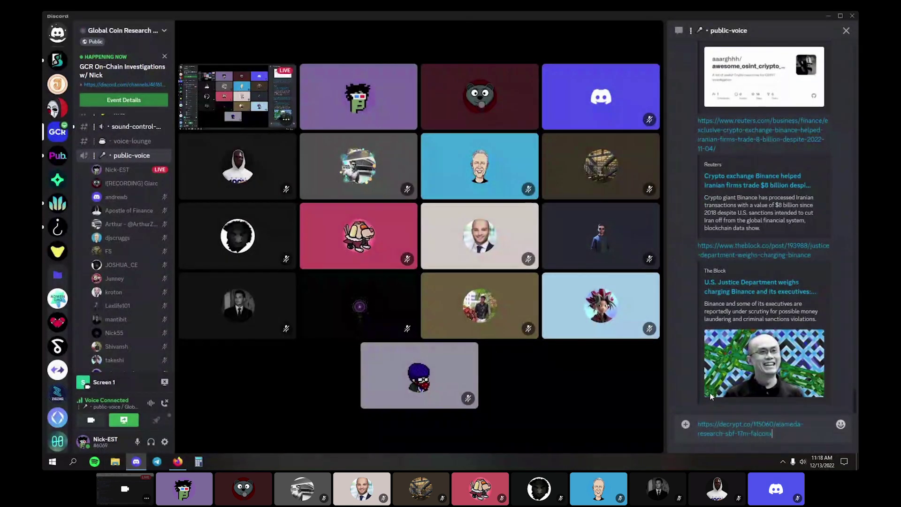
key(ctrl+v)
key(Return)
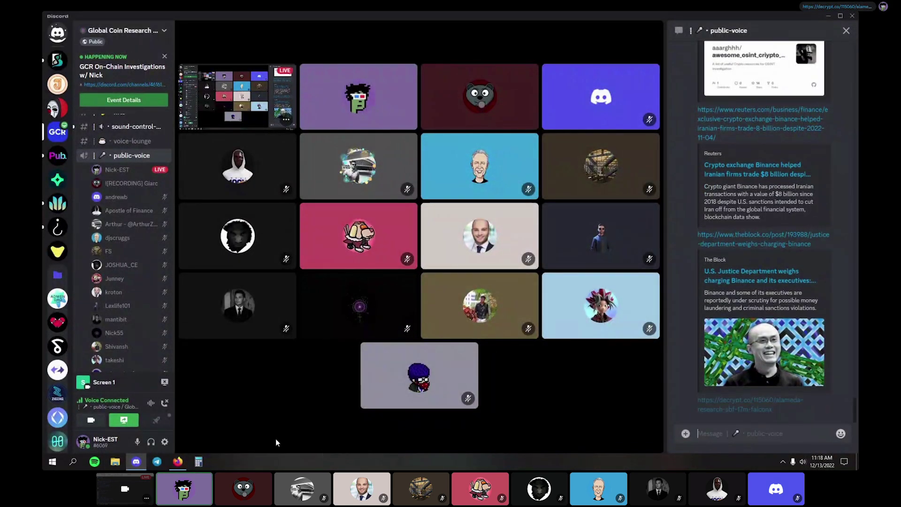
click(177, 463)
Read the Decrypt correction, highlighting the mislabeled-wallet paragraph, then close the article.
scroll(495, 317, down, 5)
scroll(495, 317, down, 5)
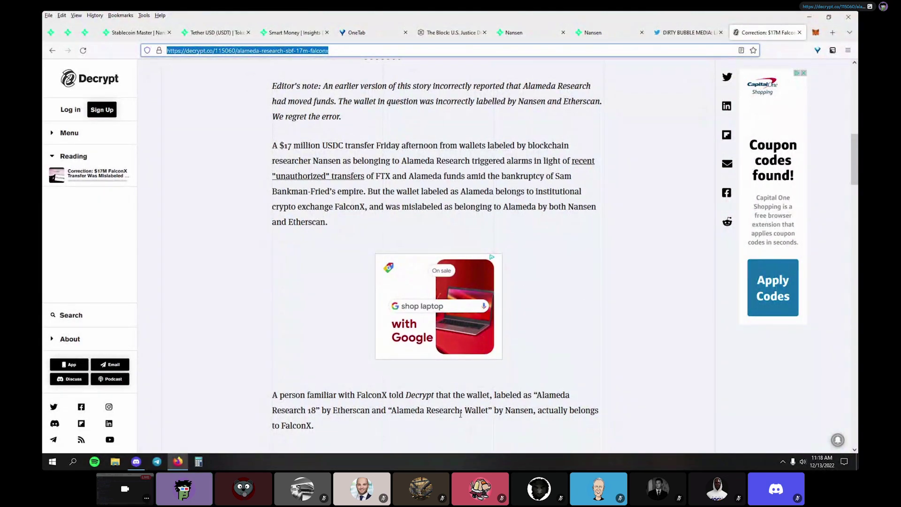
scroll(357, 268, up, 3)
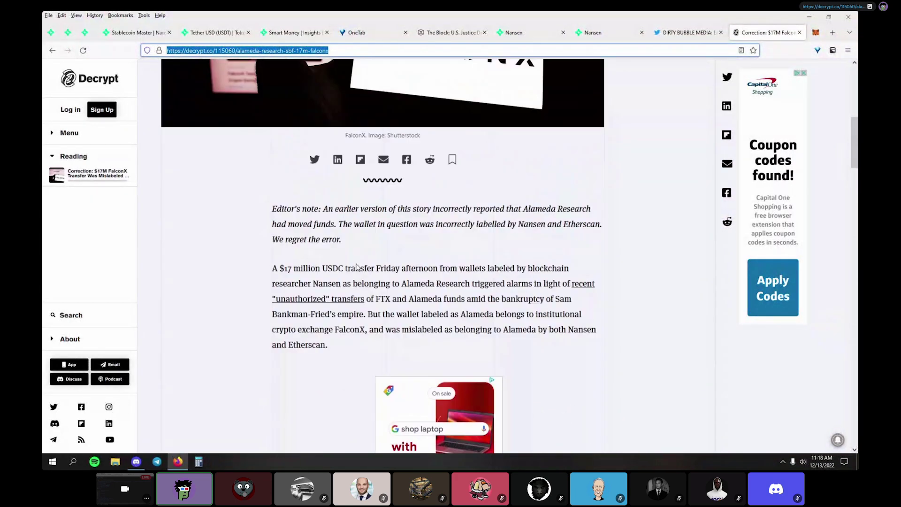
scroll(369, 311, up, 2)
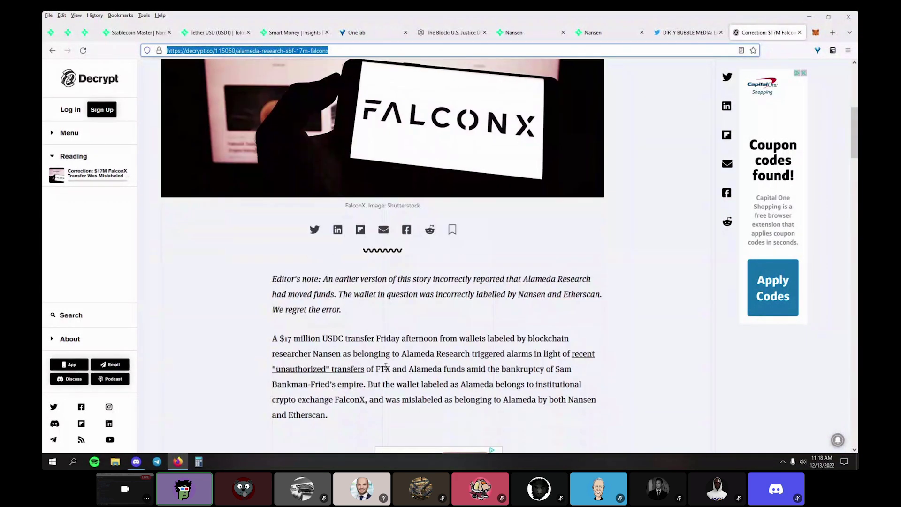
scroll(287, 363, down, 2)
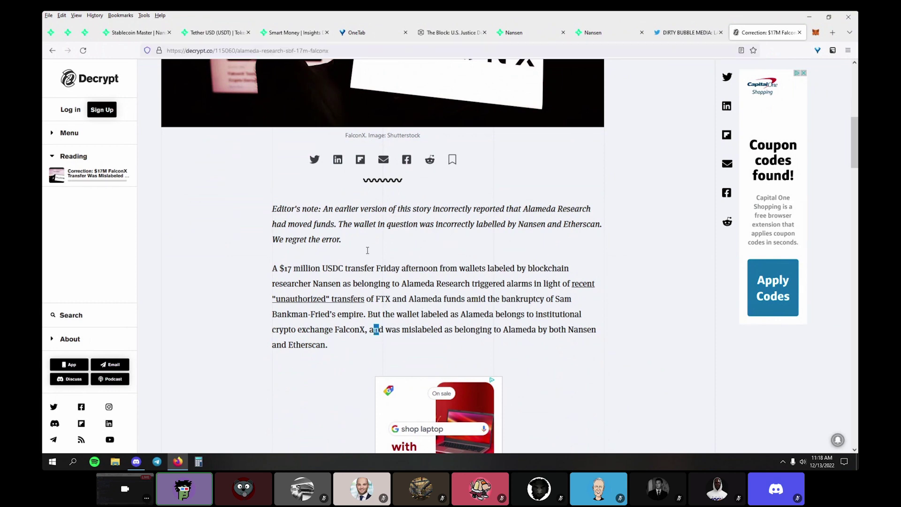
drag(328, 345, 473, 271)
click(473, 272)
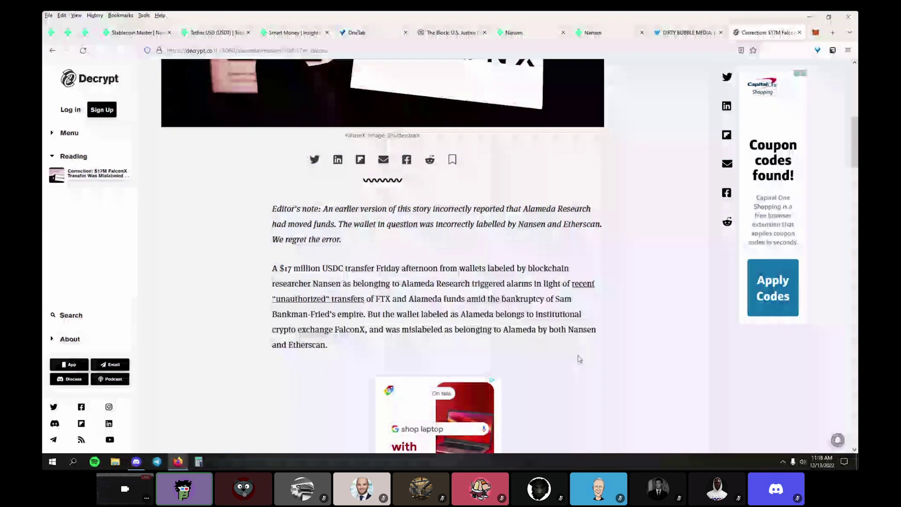
scroll(579, 359, down, 10)
scroll(579, 355, down, 5)
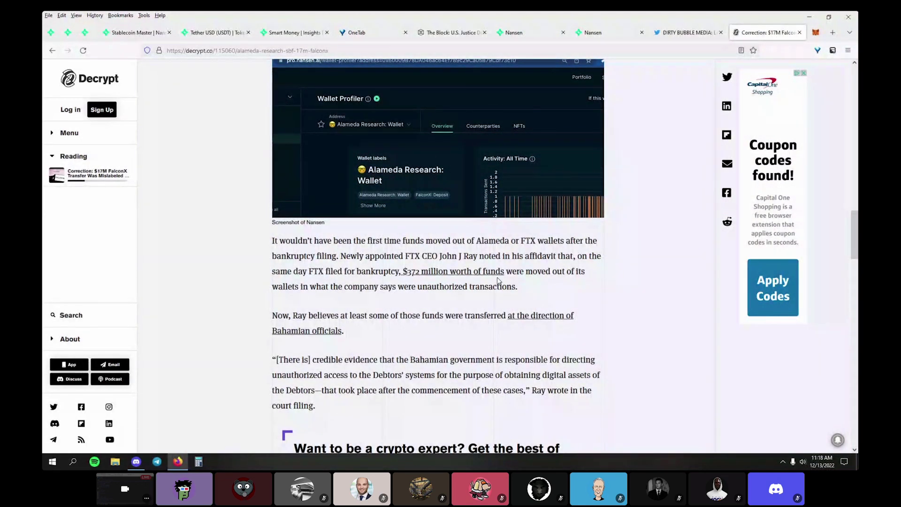
key(ctrl+w)
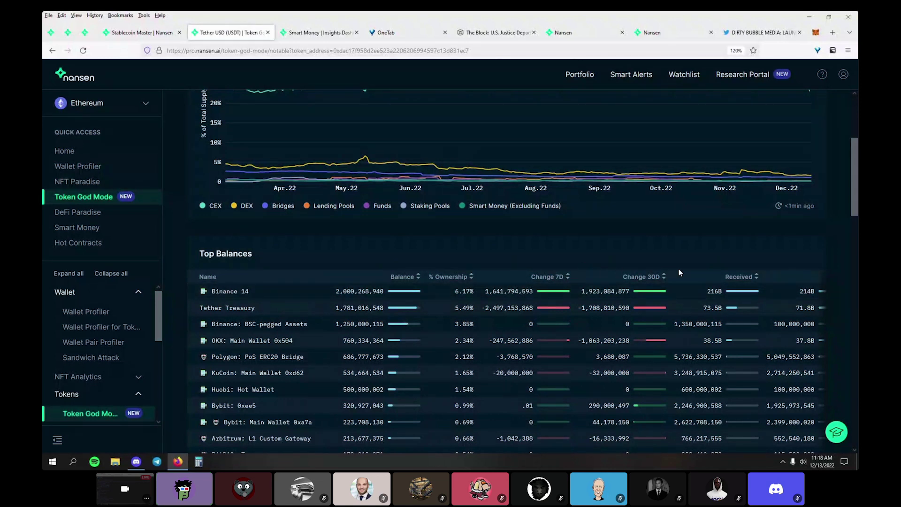
Sort USDT Top Balances by Change 30D.
click(641, 277)
scroll(646, 329, down, 4)
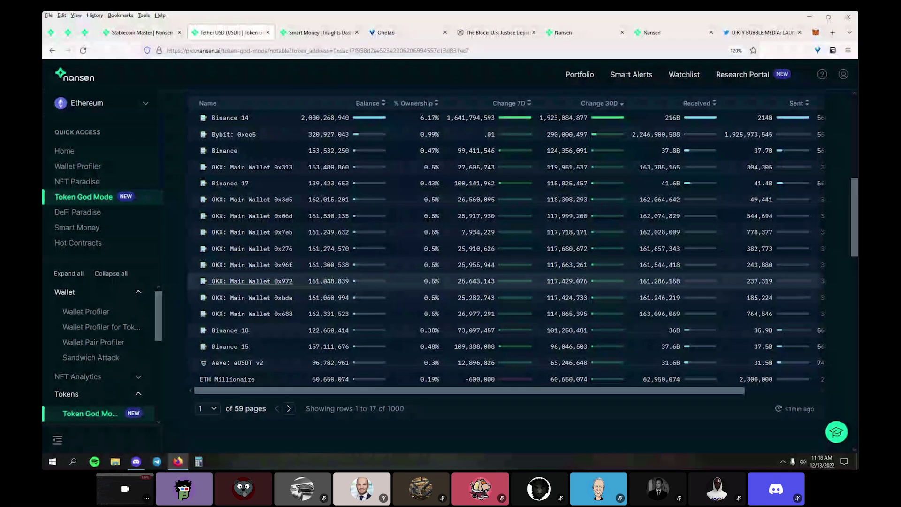
scroll(438, 282, up, 5)
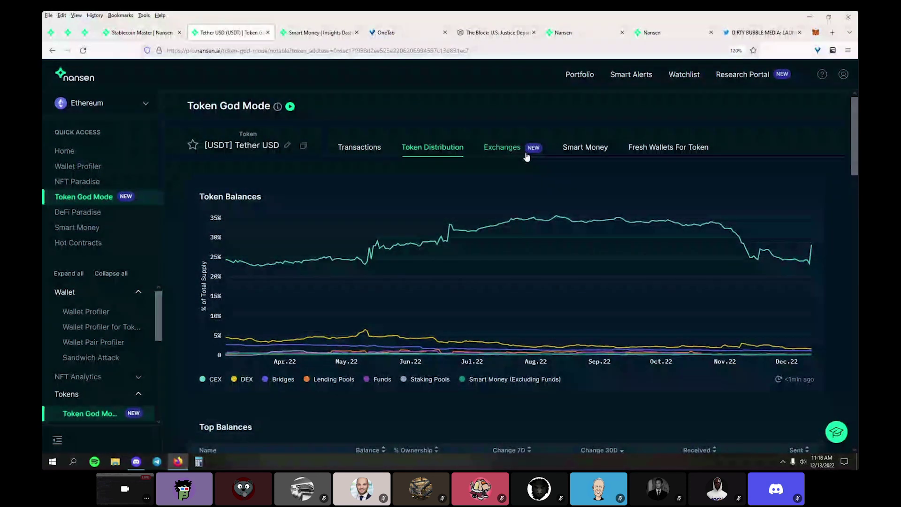
Open Tether USD's Smart Money view in a new tab and browse it.
right_click(578, 146)
click(589, 151)
click(373, 33)
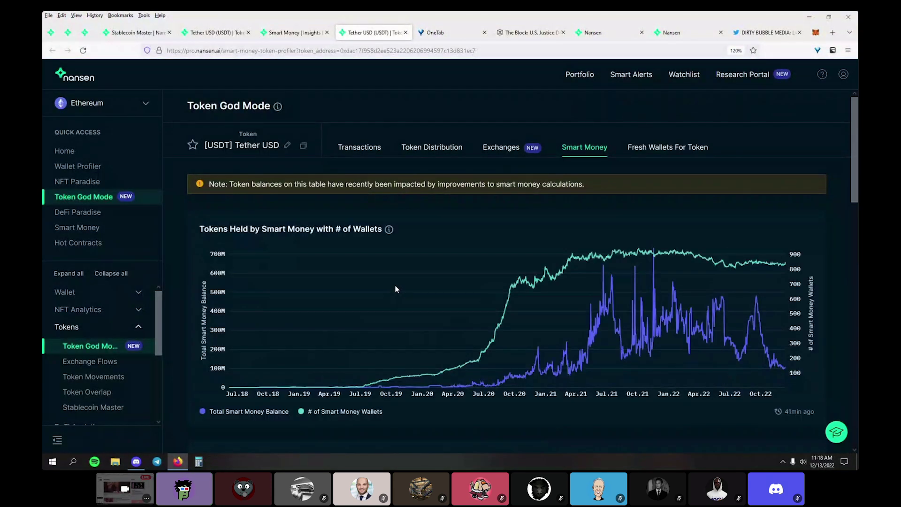
scroll(396, 286, down, 3)
scroll(396, 286, down, 6)
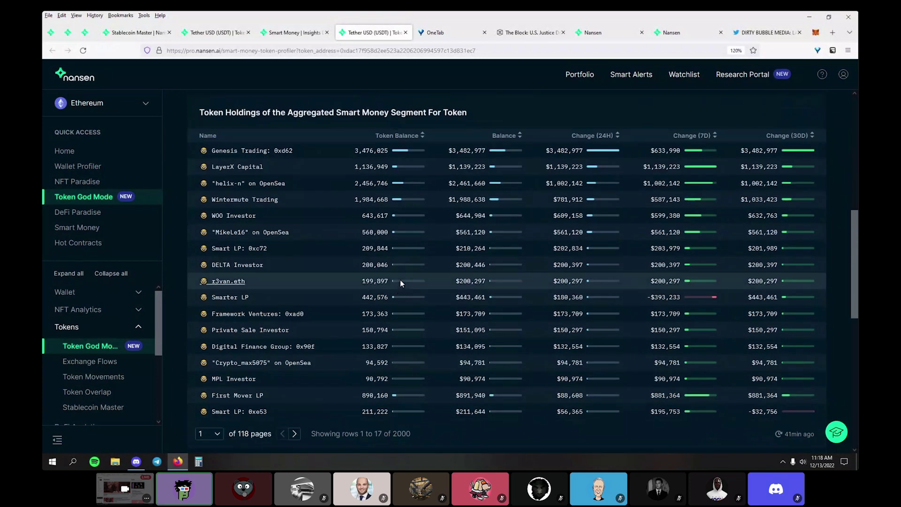
scroll(404, 287, down, 5)
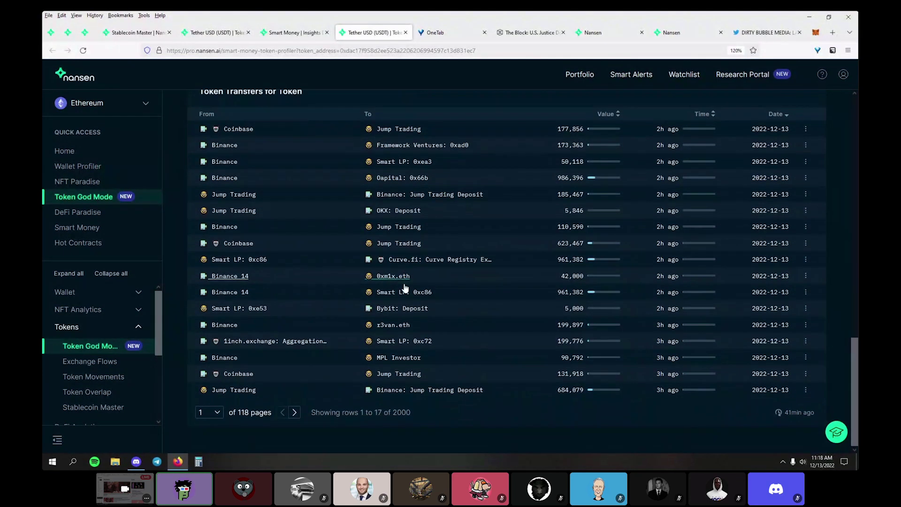
scroll(618, 144, up, 4)
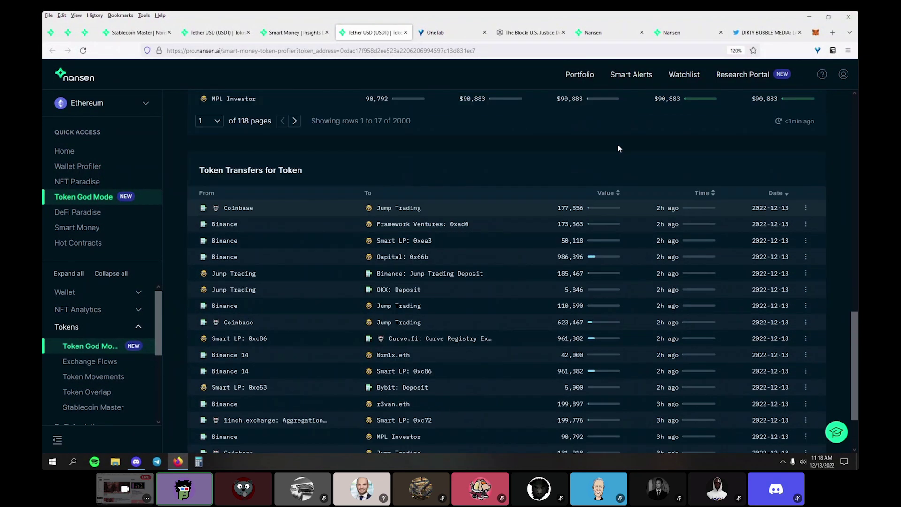
Sort token transfers by value, largest first, and page forward then back to page one.
click(612, 288)
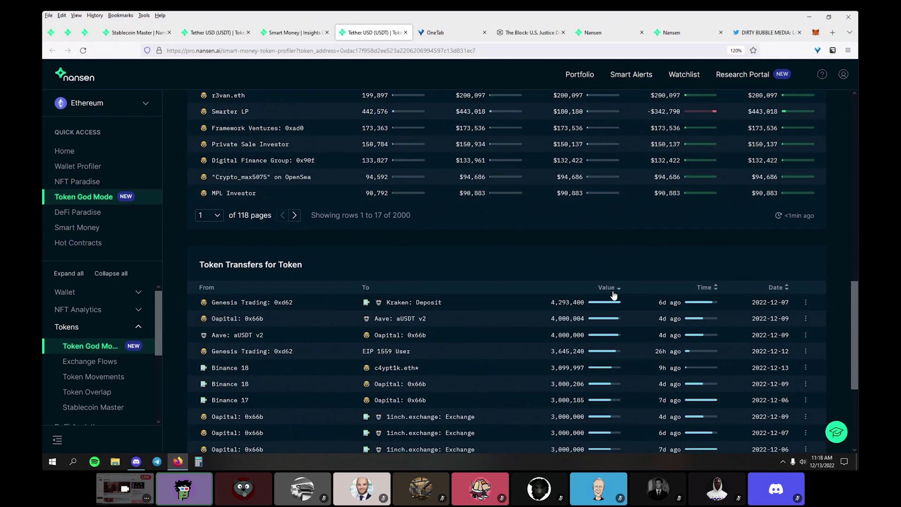
scroll(583, 376, down, 4)
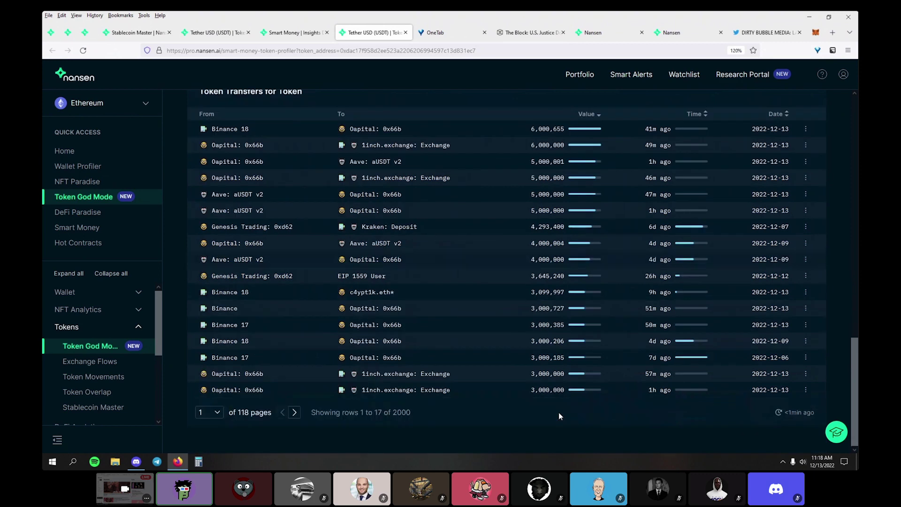
click(294, 412)
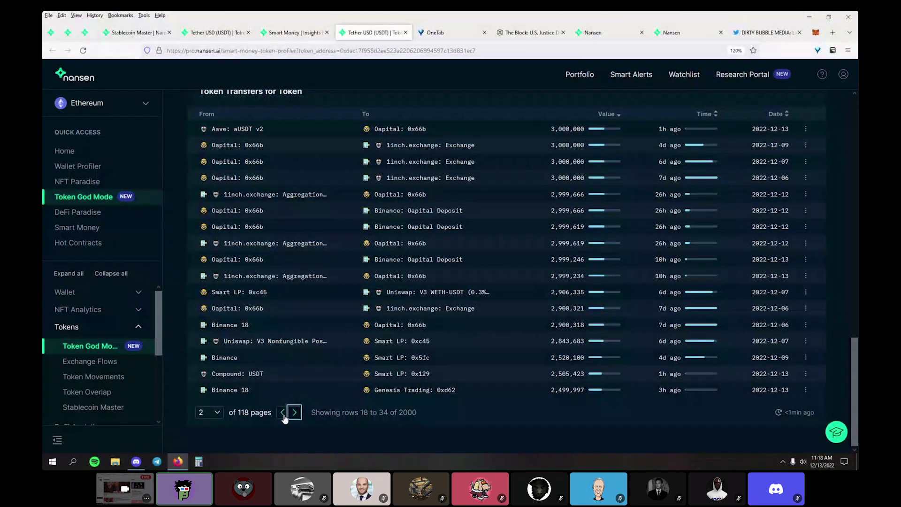
click(282, 413)
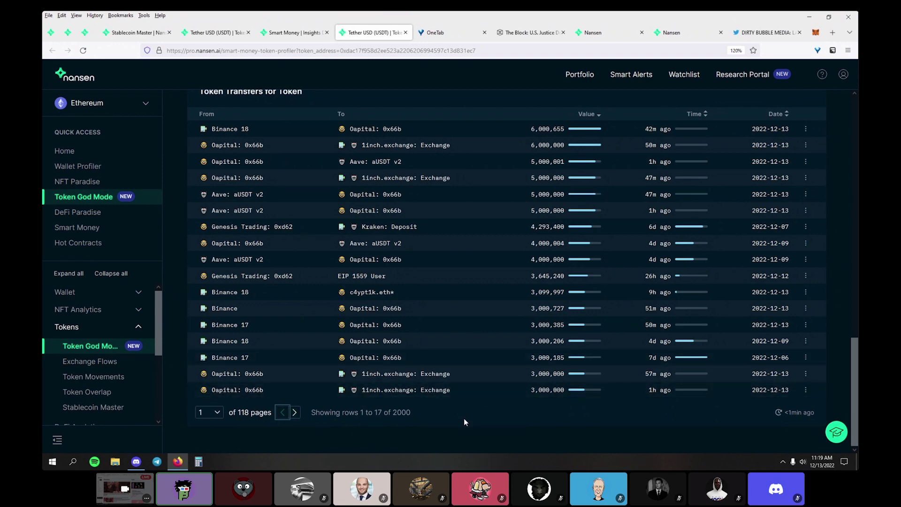
Open Twitter in a new tab, go to the account's profile and view its enlarged profile photo.
key(ctrl+t)
text(t)
key(Return)
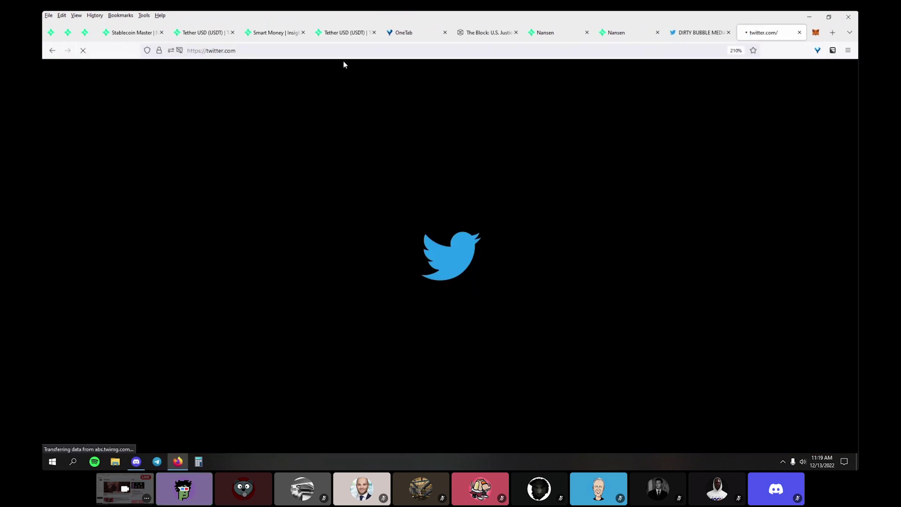
click(224, 135)
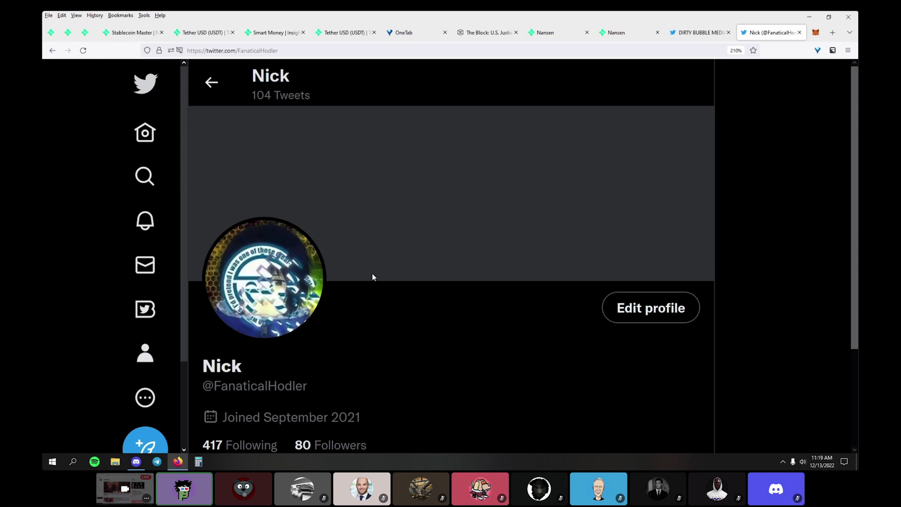
scroll(395, 261, down, 2)
scroll(344, 216, up, 1)
click(282, 197)
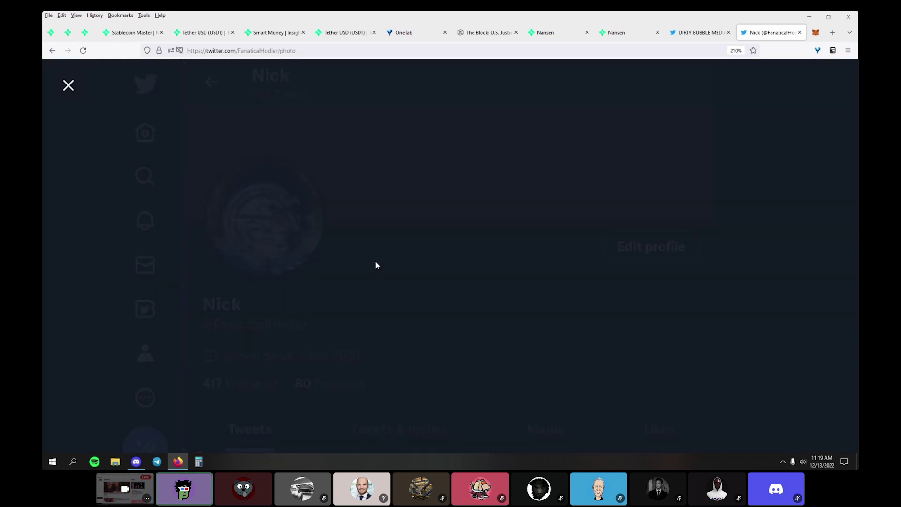
click(450, 343)
Scroll up and down through the profile's tweet timeline.
scroll(297, 324, down, 15)
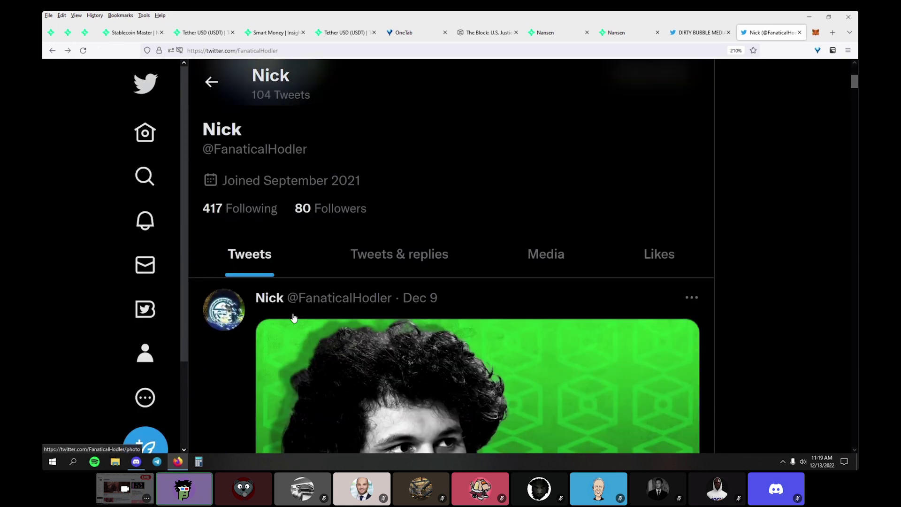
scroll(492, 228, down, 15)
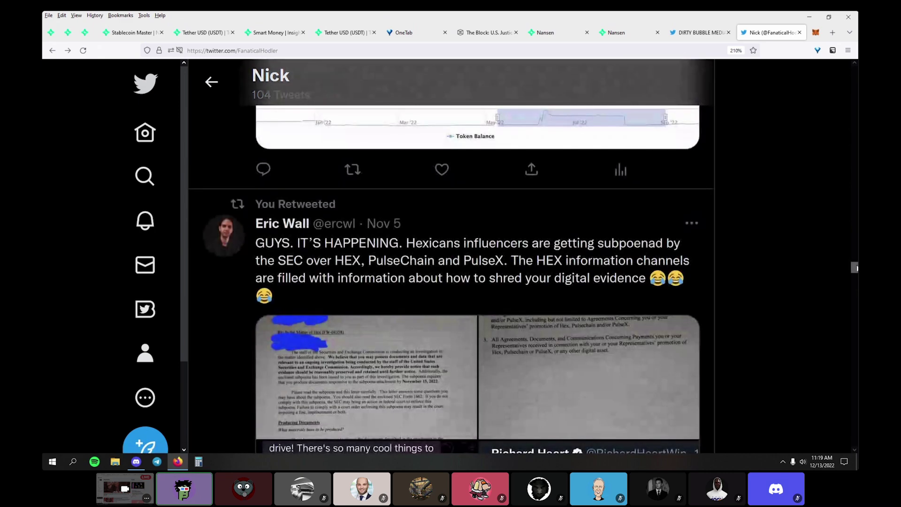
scroll(481, 260, down, 10)
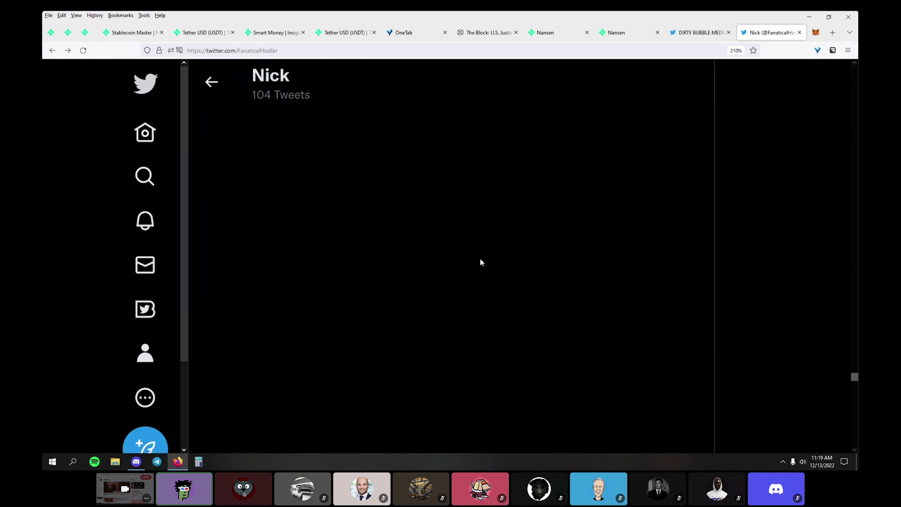
scroll(481, 265, up, 5)
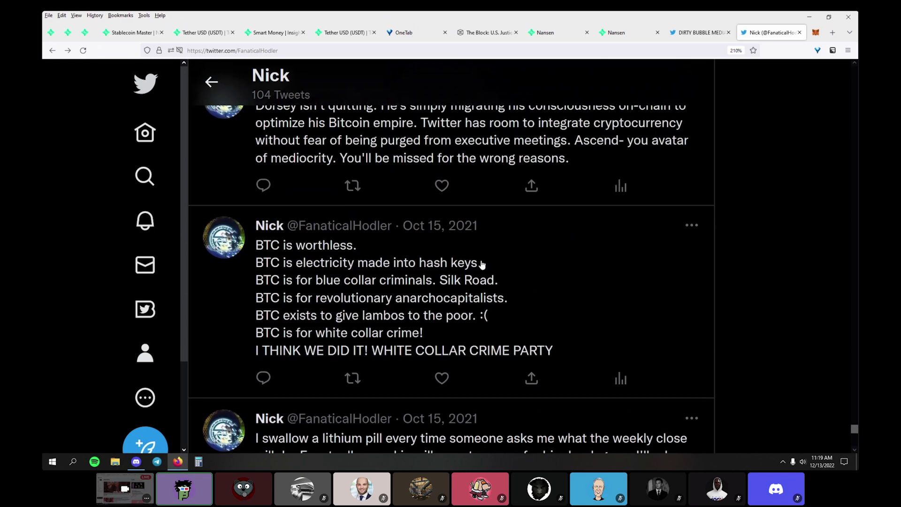
scroll(474, 320, up, 10)
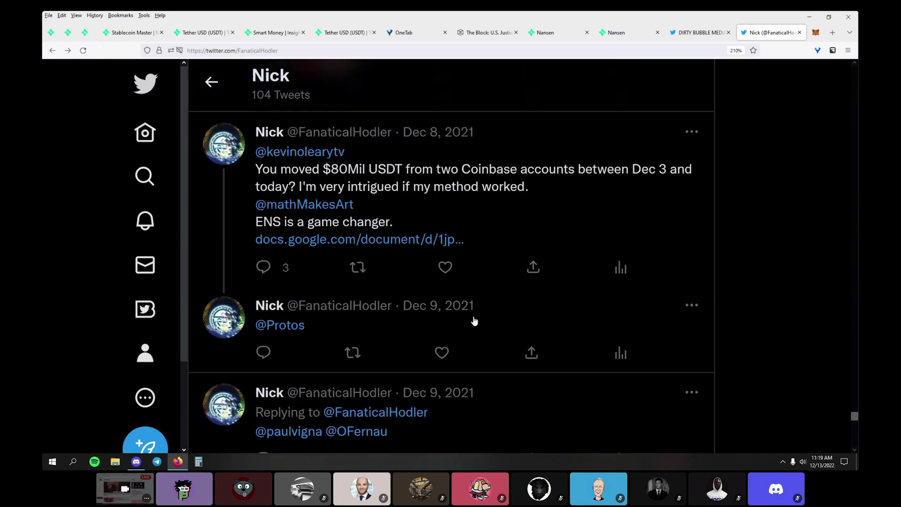
scroll(417, 358, up, 10)
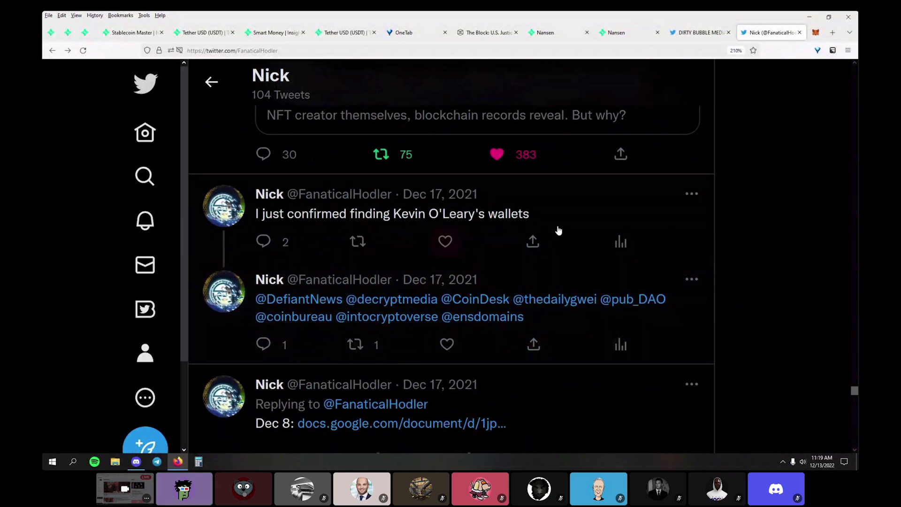
scroll(520, 353, down, 5)
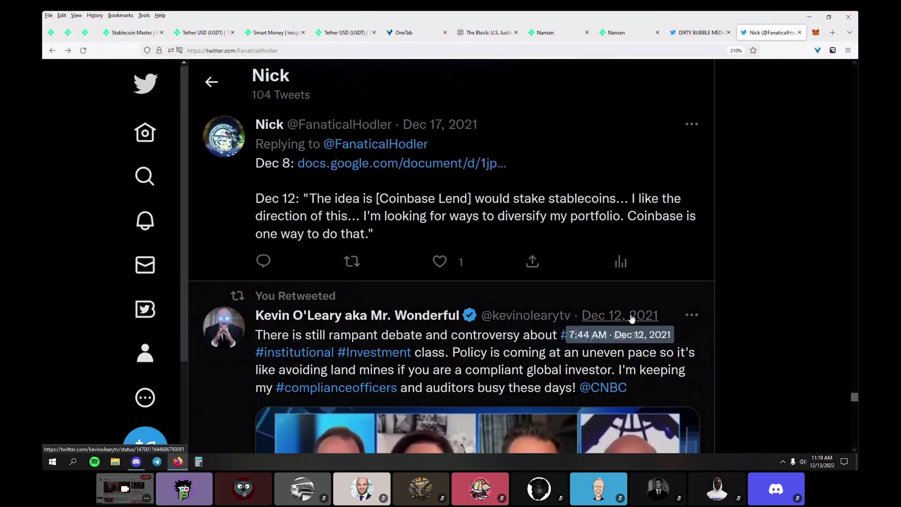
scroll(610, 324, up, 5)
scroll(583, 364, down, 5)
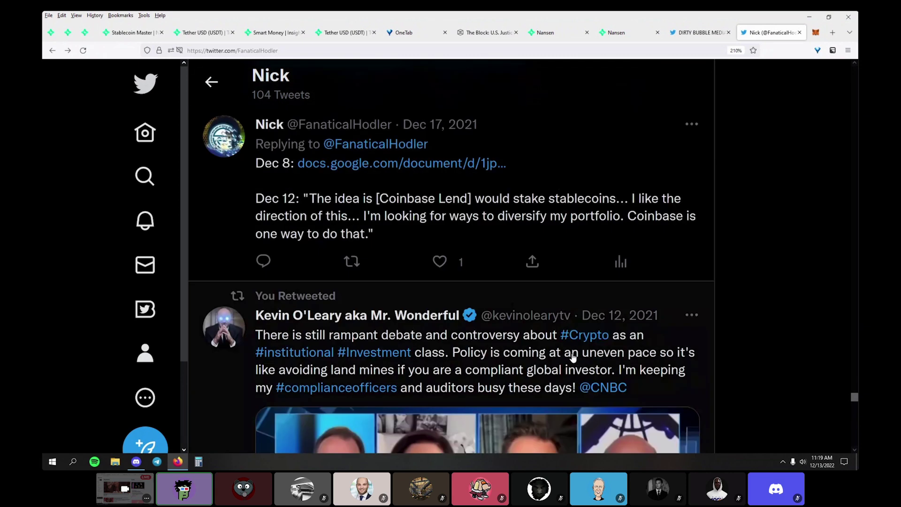
scroll(568, 353, down, 5)
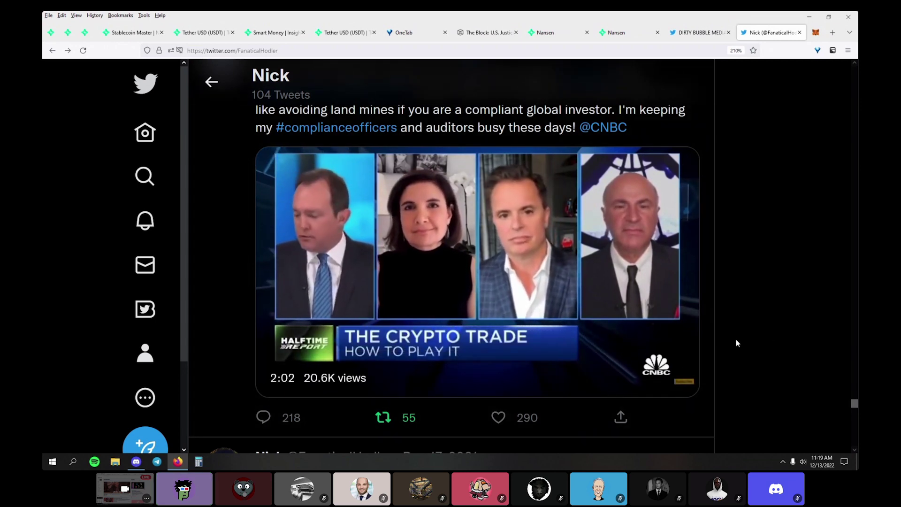
scroll(730, 341, down, 5)
scroll(722, 346, up, 2)
scroll(722, 347, down, 3)
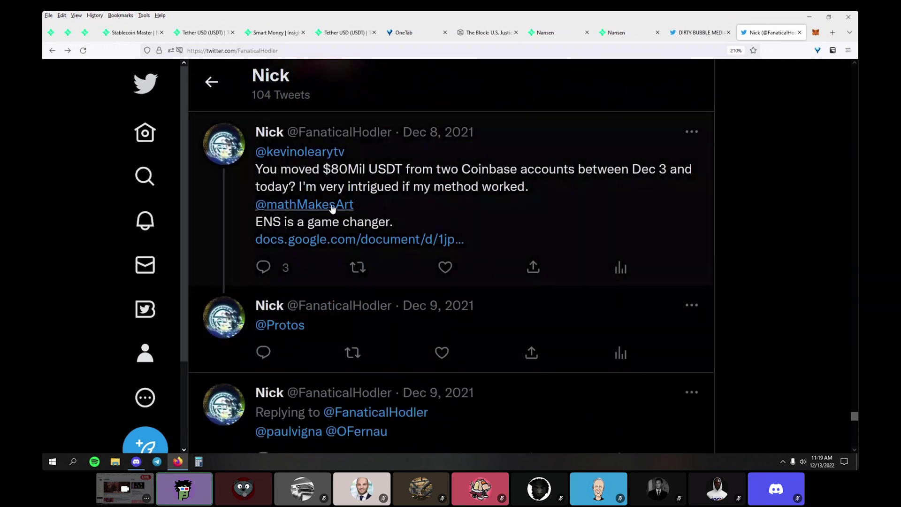
Highlight the $80Mil USDT claim in the Dec 8 tweet, then return to Nansen Exchange Flows.
drag(324, 174, 559, 189)
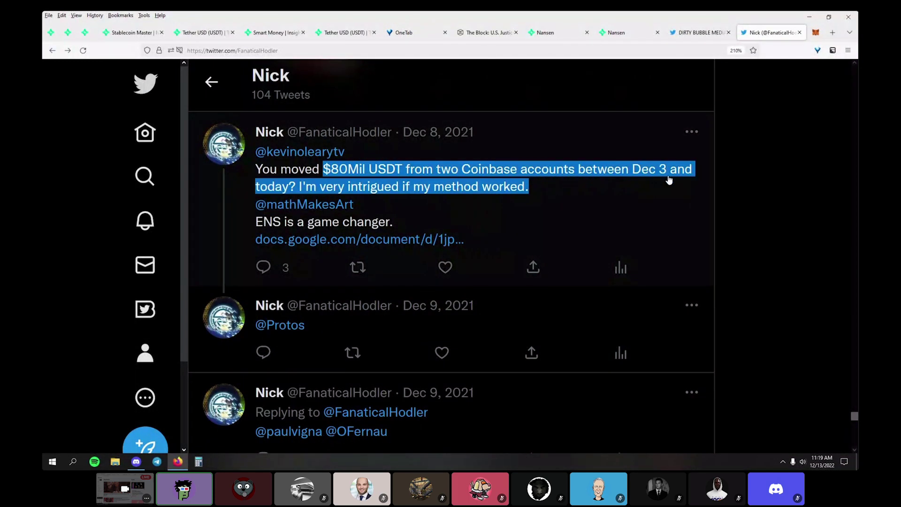
scroll(553, 280, up, 4)
scroll(547, 287, down, 4)
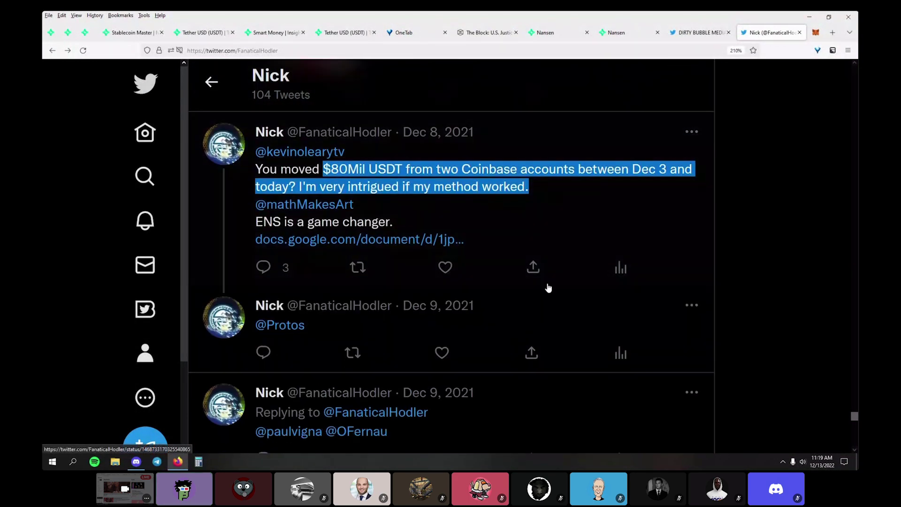
click(547, 196)
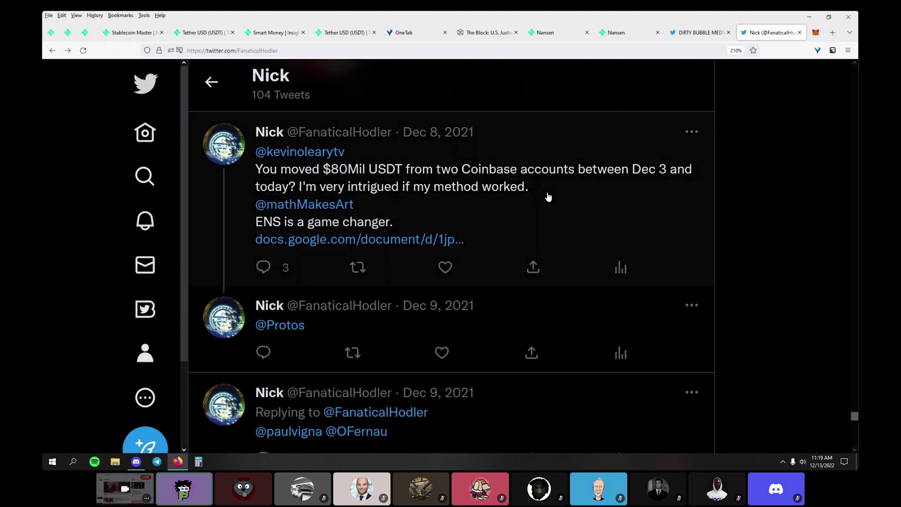
scroll(684, 239, up, 15)
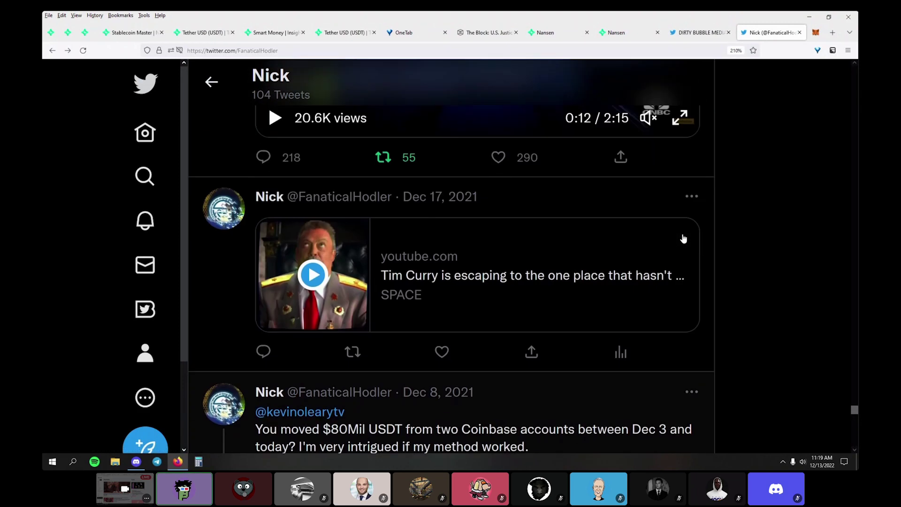
scroll(692, 242, up, 5)
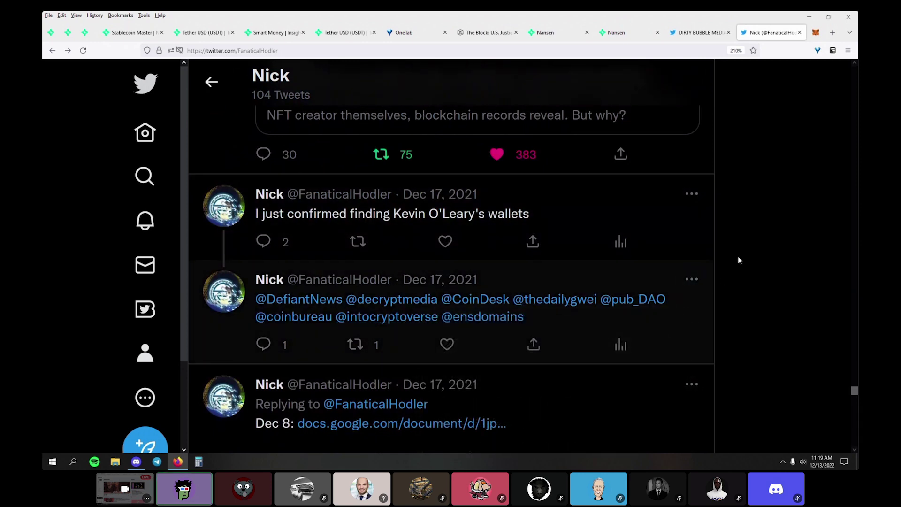
scroll(747, 238, up, 4)
scroll(744, 237, up, 15)
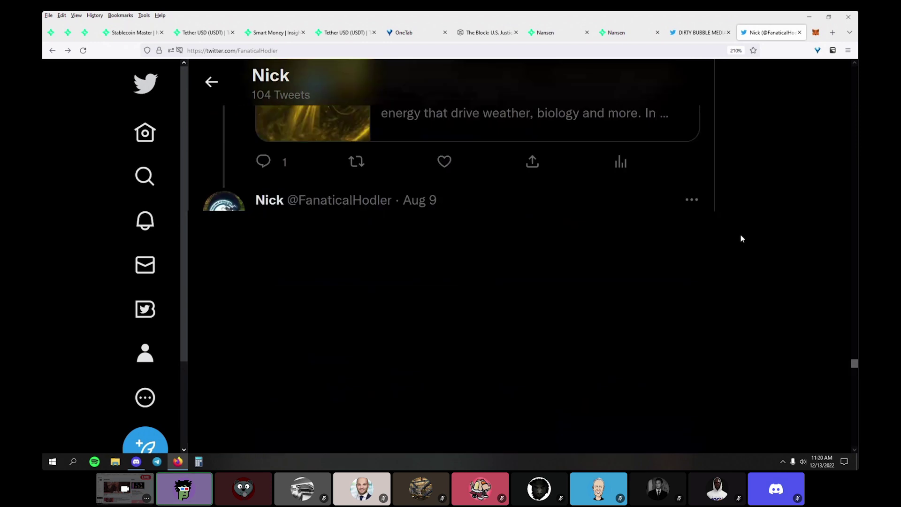
click(620, 32)
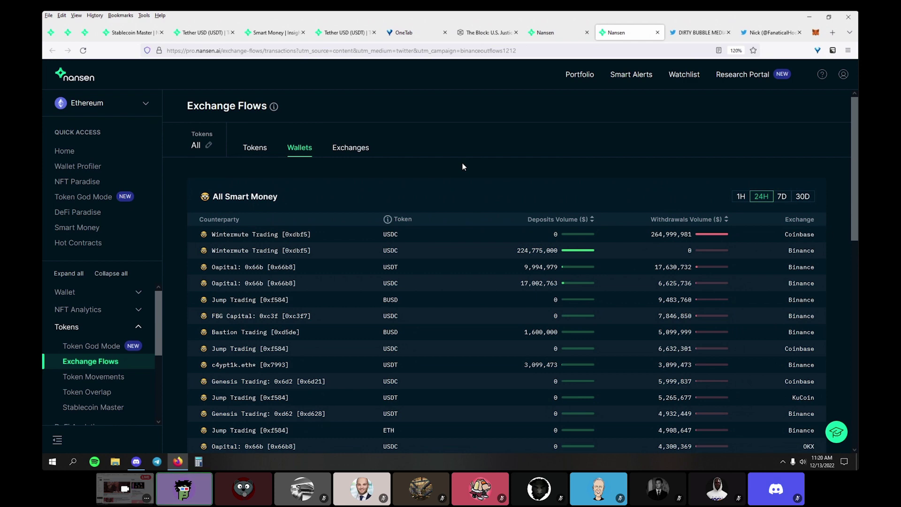
Look up kevinolearyshark.eth on Etherscan in a new tab and open its resolved wallet address.
key(ctrl+t)
text(etherscan.io)
key(Return)
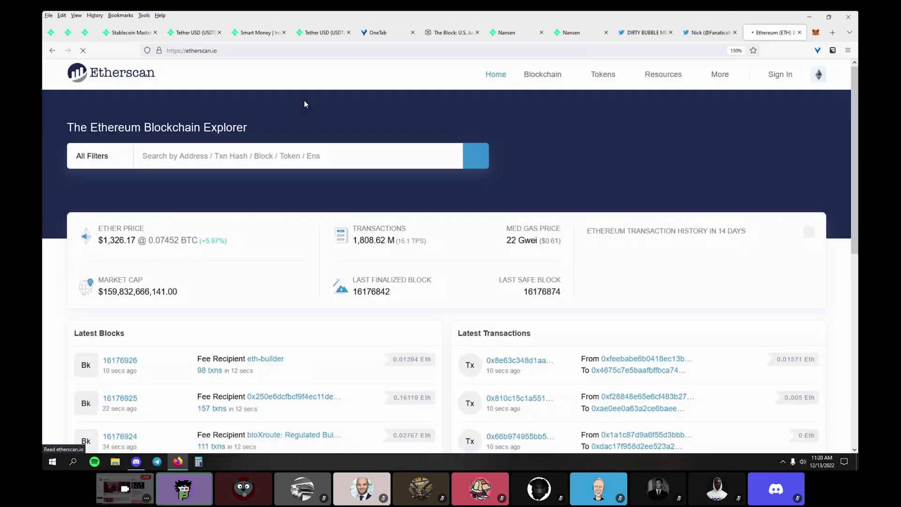
click(280, 148)
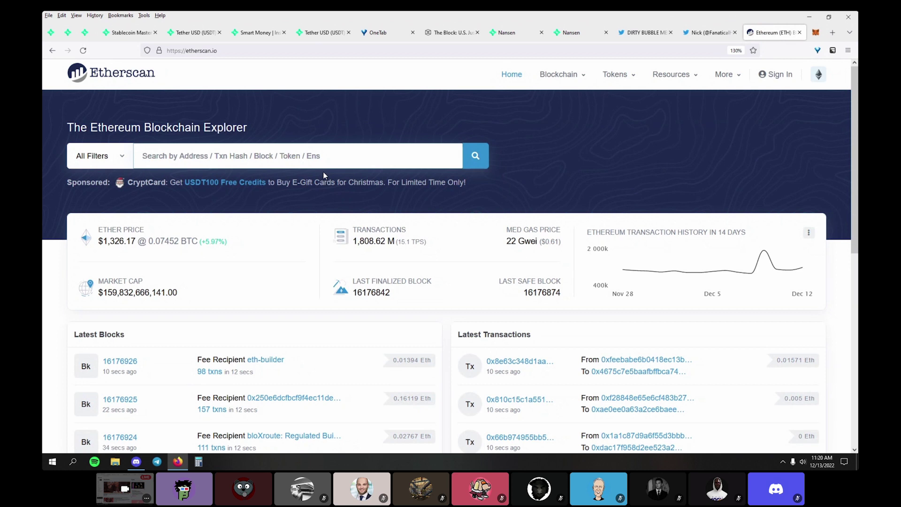
text(kevinolearyshar)
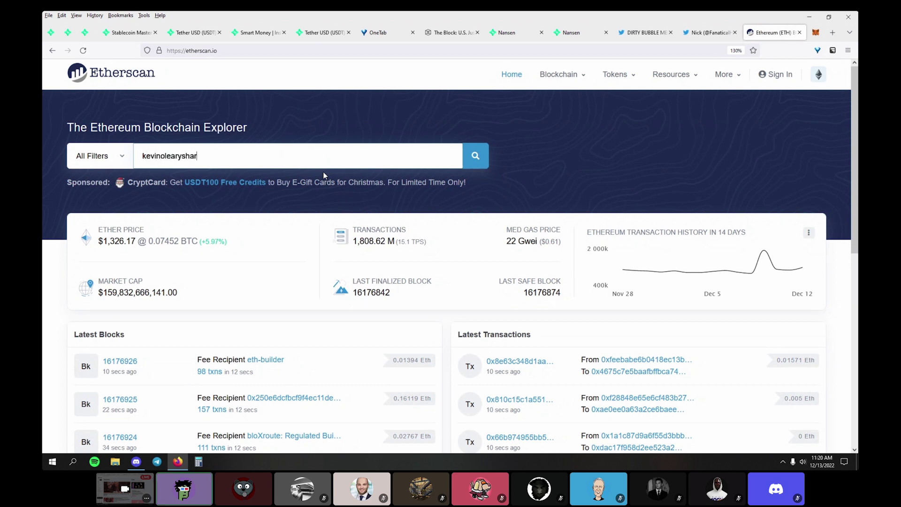
text(k.eth)
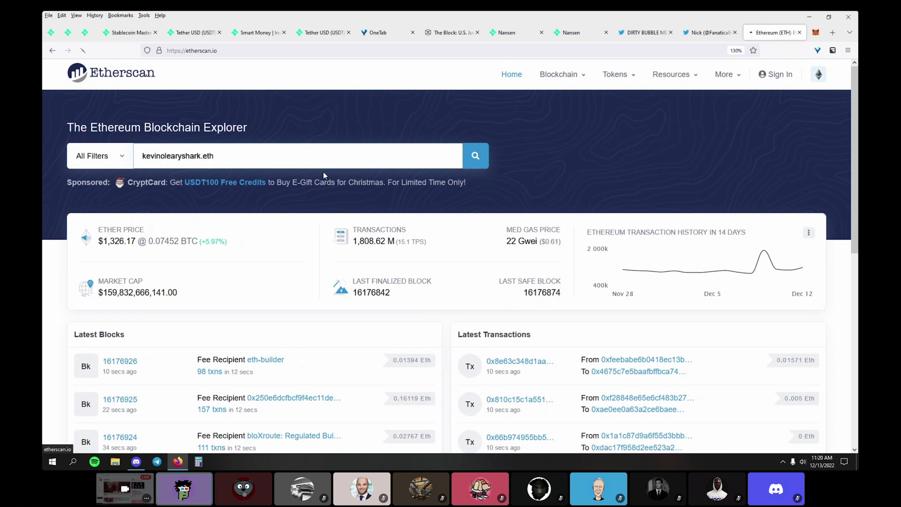
scroll(399, 238, down, 3)
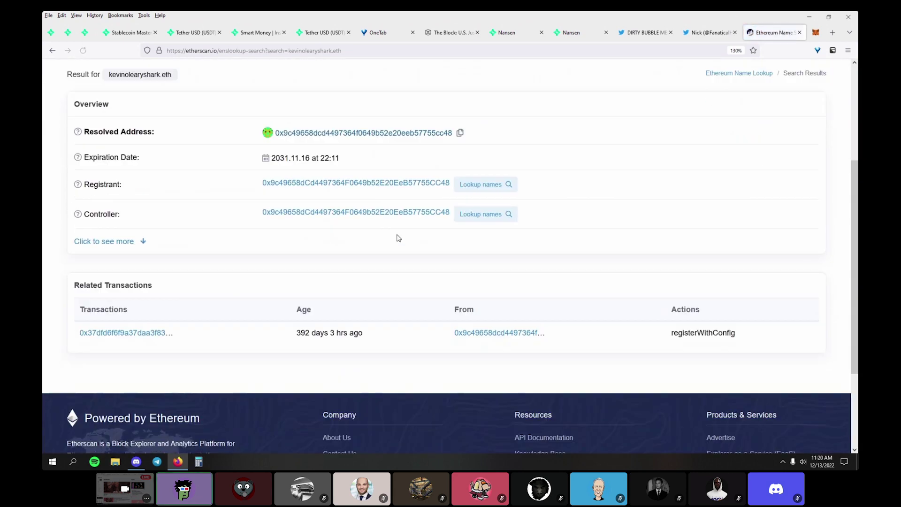
click(422, 123)
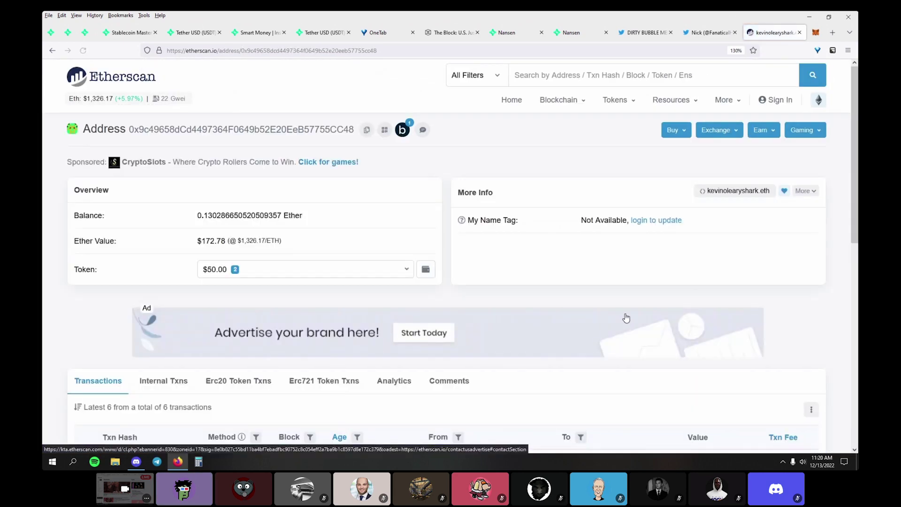
In another Etherscan tab, look up the 'ken' ENS name and review its resolved wallet page.
key(ctrl+t)
text(etherscan.io)
key(Return)
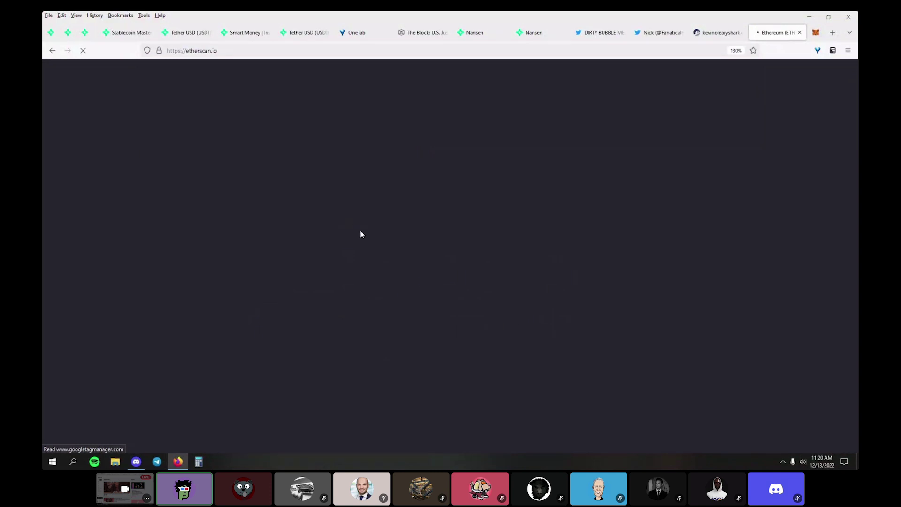
click(238, 155)
text(kenjeev.eth)
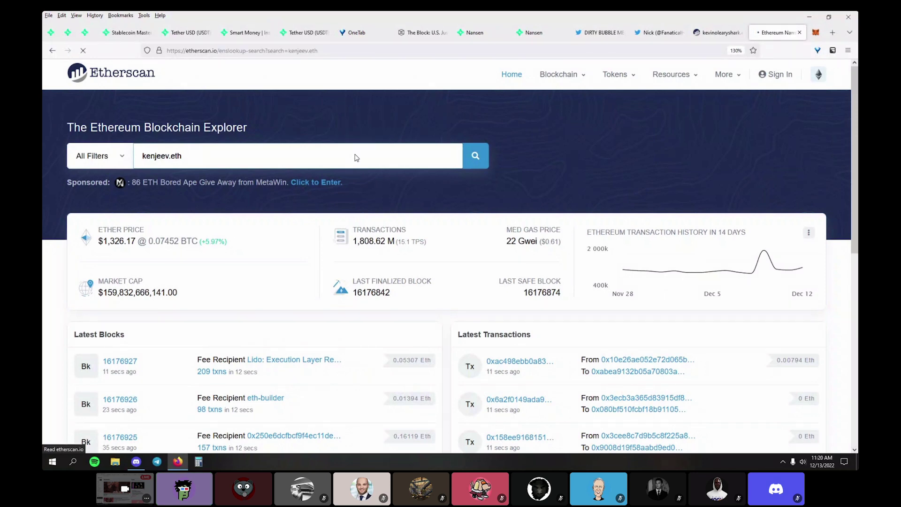
click(366, 307)
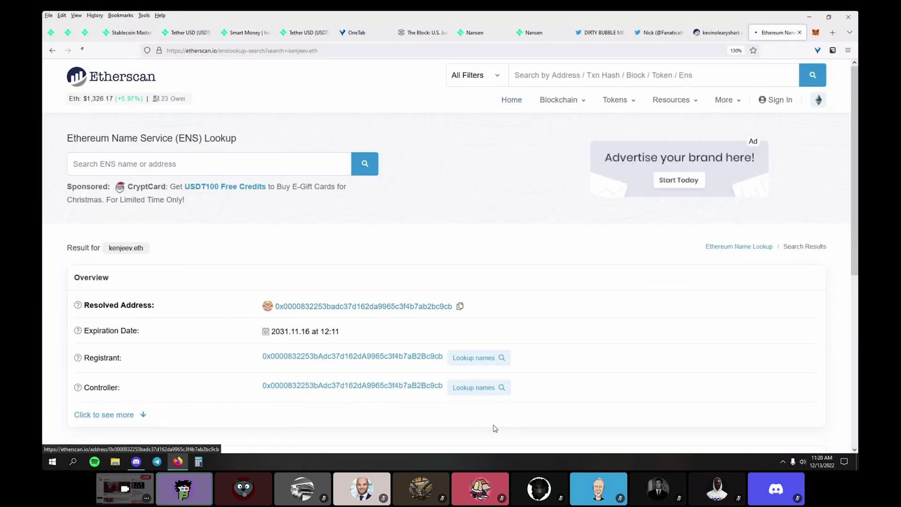
scroll(424, 258, down, 4)
scroll(425, 259, down, 3)
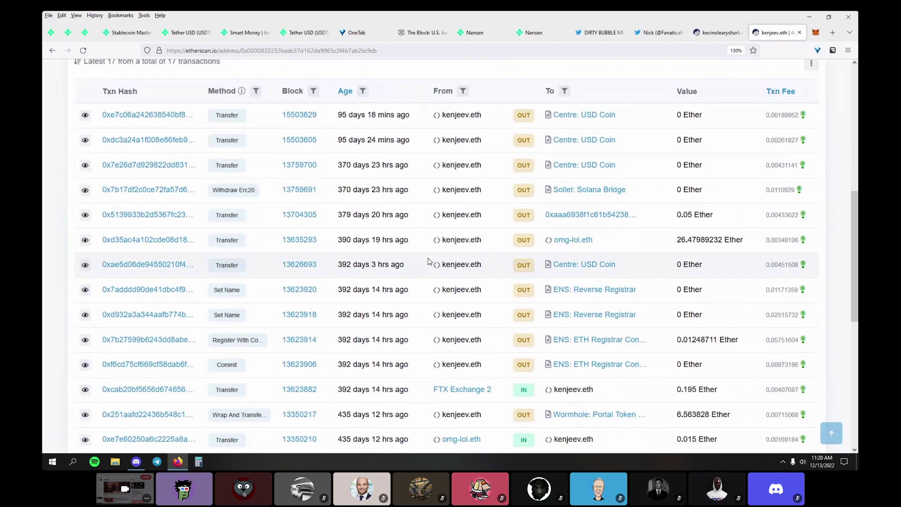
scroll(606, 257, up, 8)
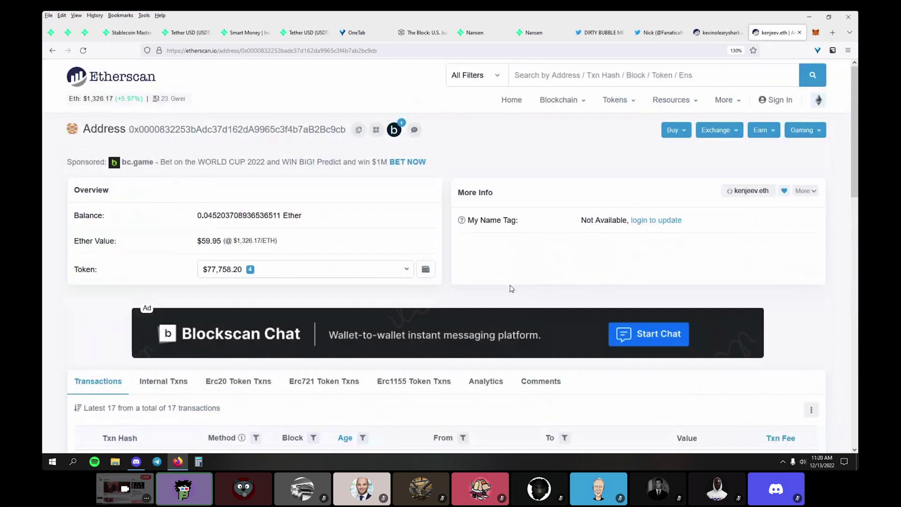
Load a fresh Etherscan home page in another new tab.
key(ctrl+t)
text(eth)
key(Return)
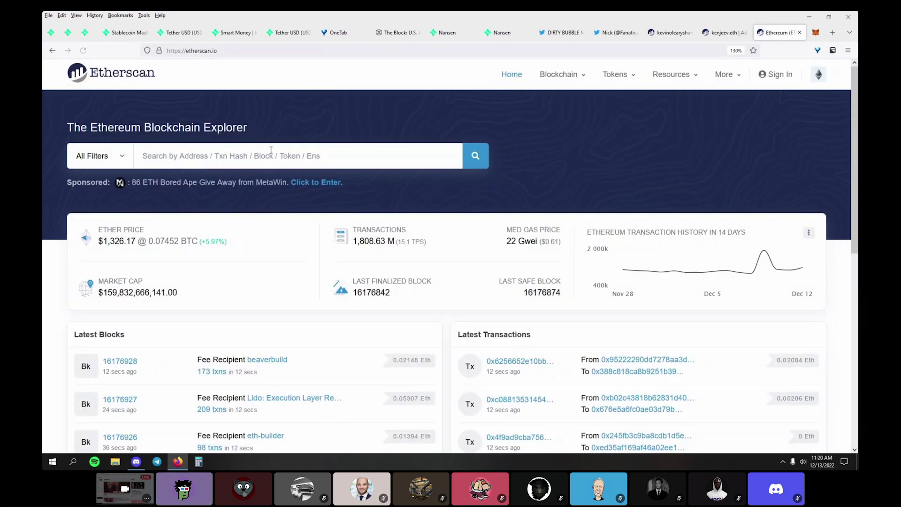
Look up marktheshark.eth, review its resolved wallet page, then close that tab.
click(299, 159)
text(mark)
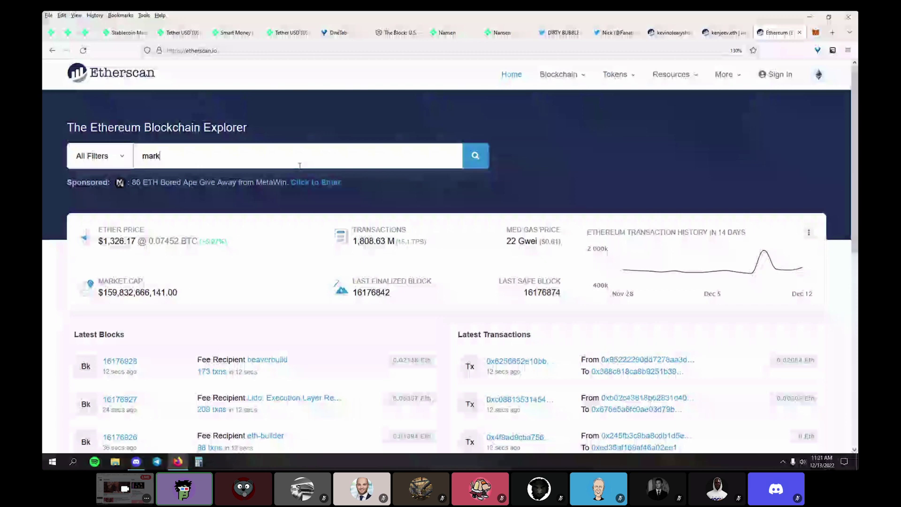
text(theshark)
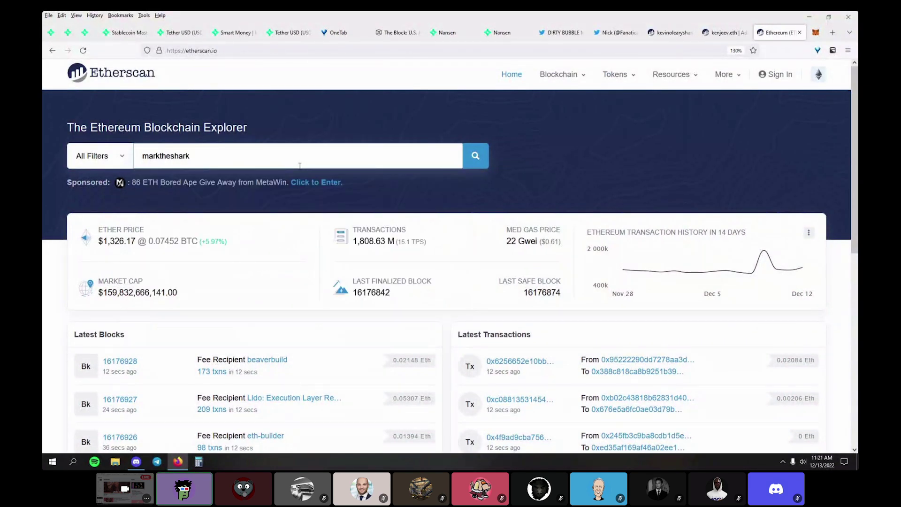
text(.eth)
key(Return)
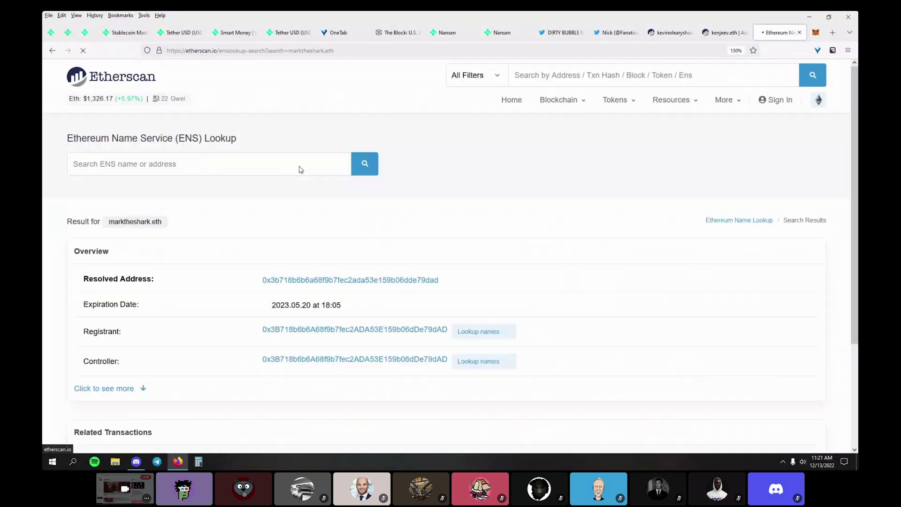
click(409, 294)
key(ctrl+l)
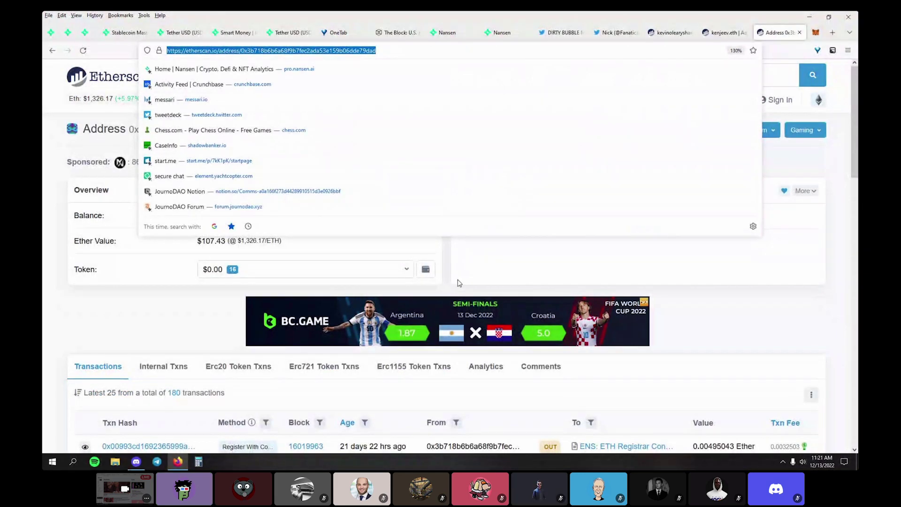
click(703, 328)
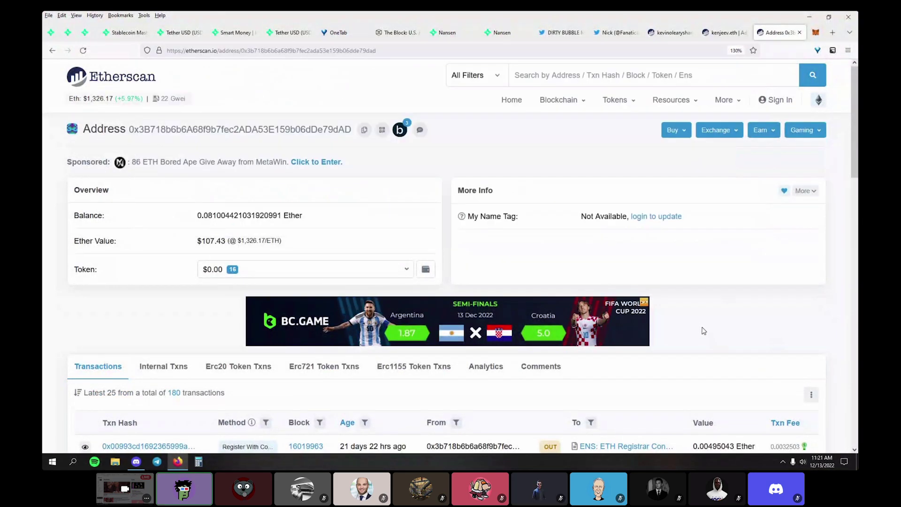
scroll(703, 328, down, 3)
scroll(703, 328, down, 3)
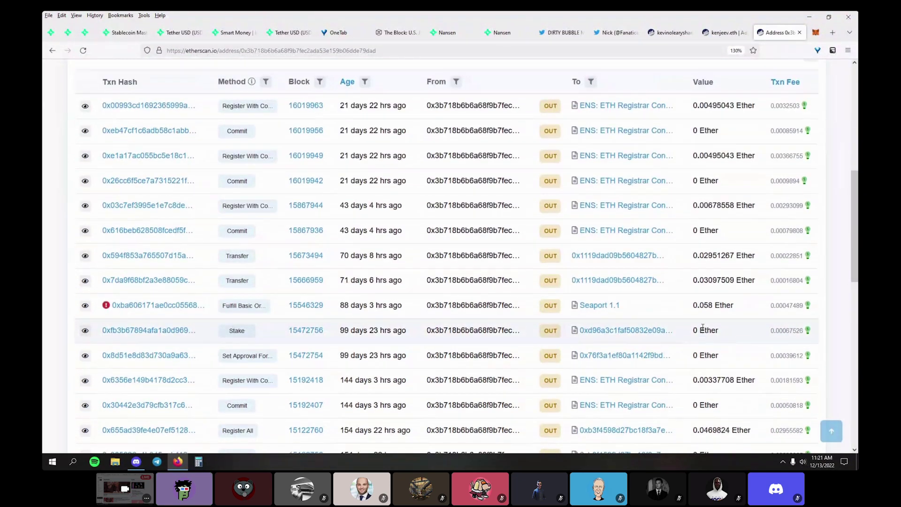
key(ctrl+w)
Switch back to the first ENS wallet's tab and show its ERC-20 token transfers.
click(710, 45)
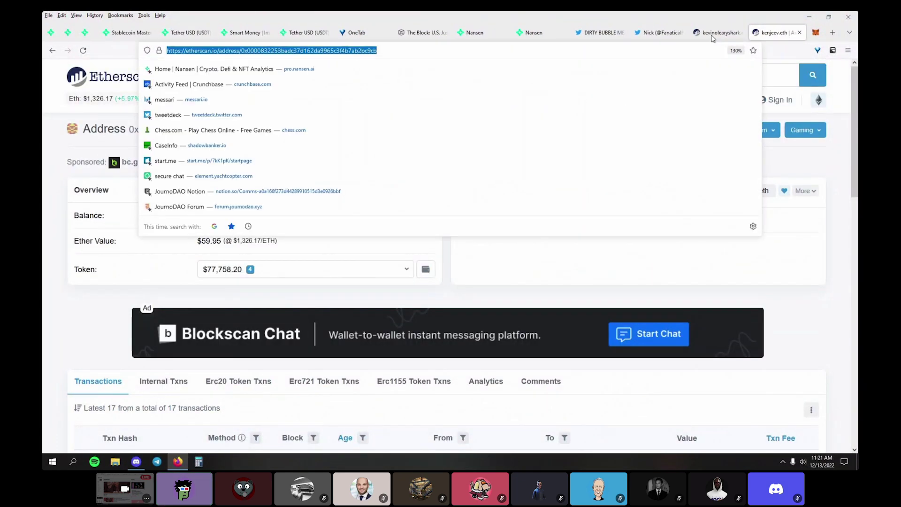
key(ctrl+shift+Tab)
scroll(519, 254, up, 3)
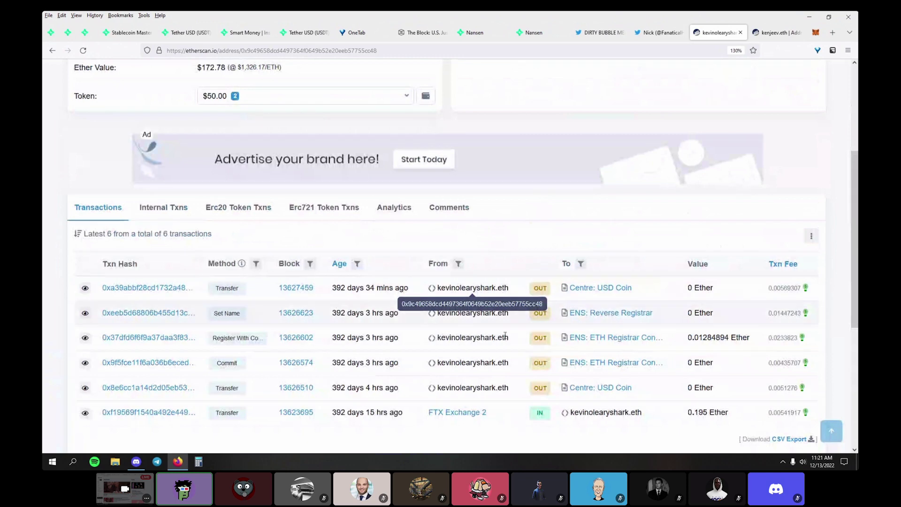
scroll(375, 414, down, 3)
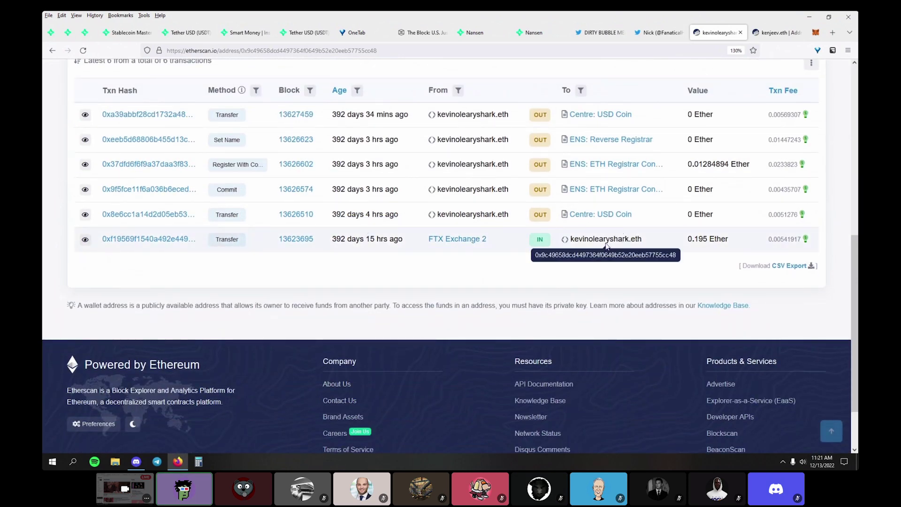
scroll(615, 241, up, 3)
click(238, 208)
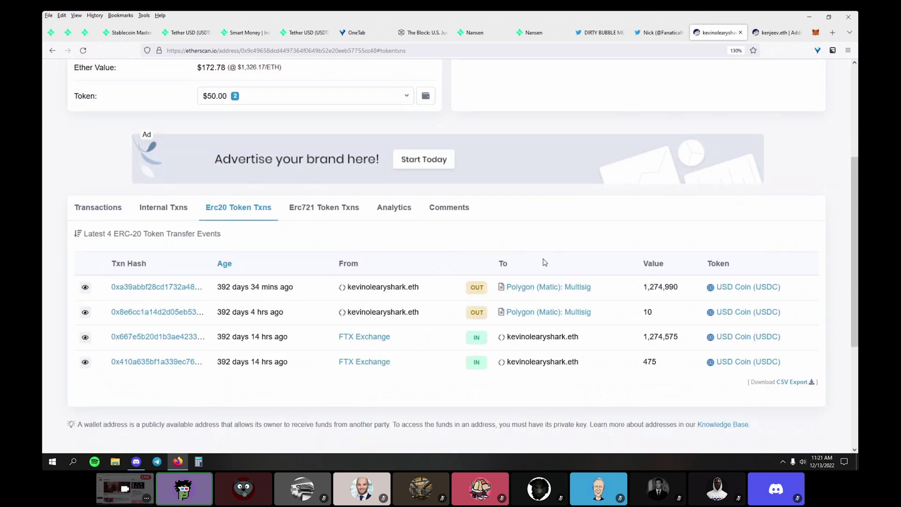
Open and scroll the Polygon (Matic): Multisig recipient's contract page.
click(561, 288)
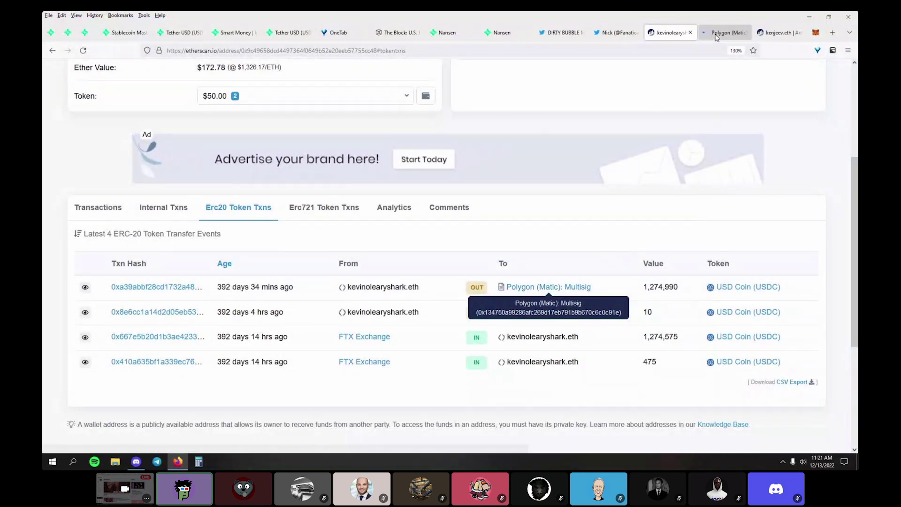
scroll(500, 301, down, 6)
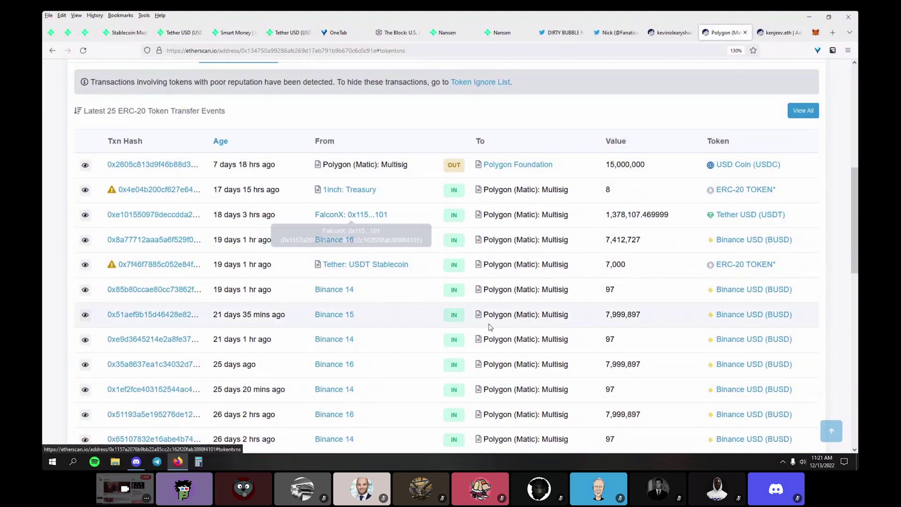
scroll(485, 326, up, 2)
scroll(485, 325, up, 5)
Copy the contract page's URL and paste it into the Discord public-voice chat.
key(ctrl+l)
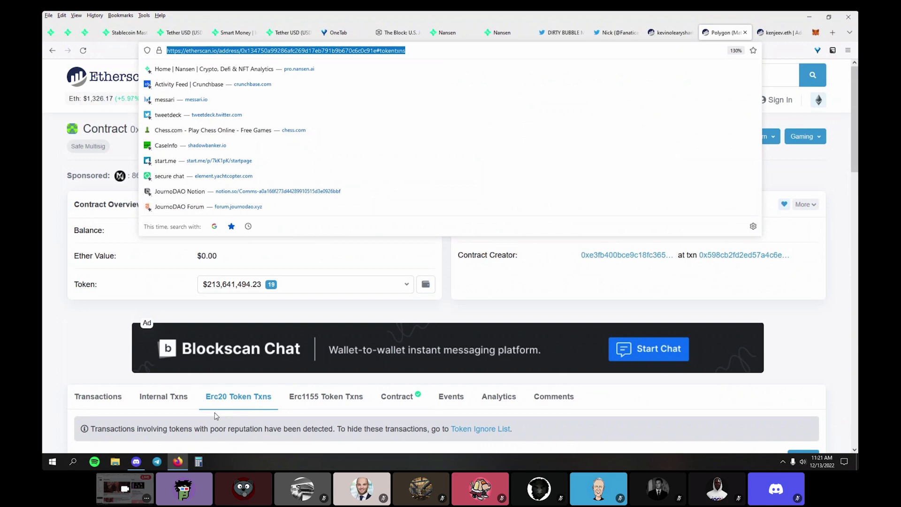
key(ctrl+c)
click(136, 461)
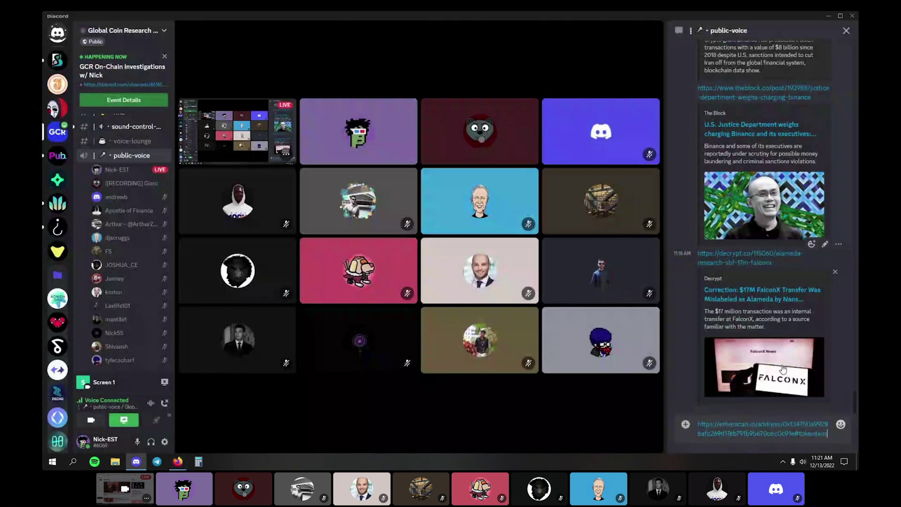
key(ctrl+v)
key(Return)
Back in Firefox, scroll through the Multisig's Erc20 Token Txns table.
click(177, 462)
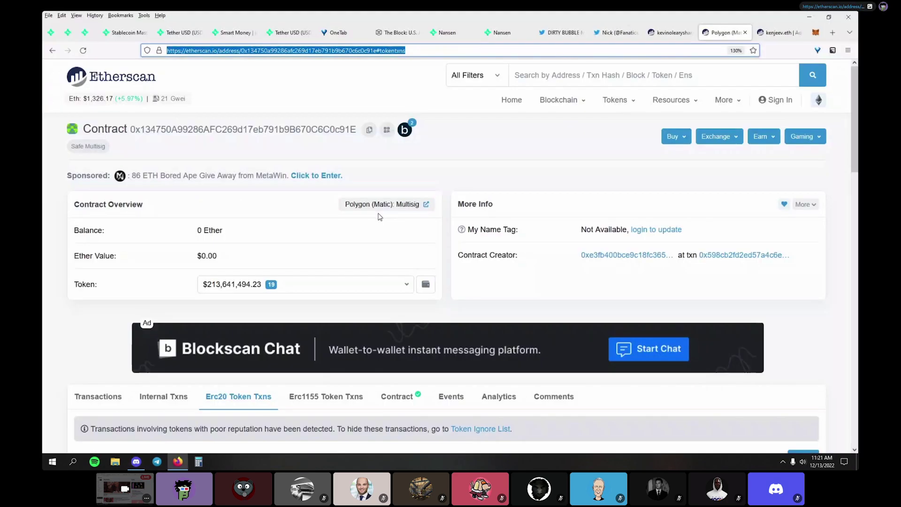
scroll(445, 137, down, 8)
scroll(445, 138, up, 4)
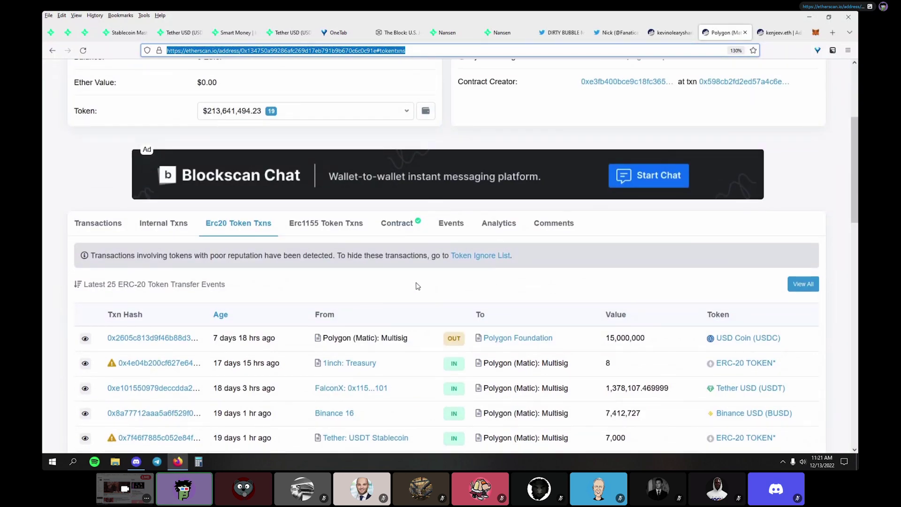
click(418, 287)
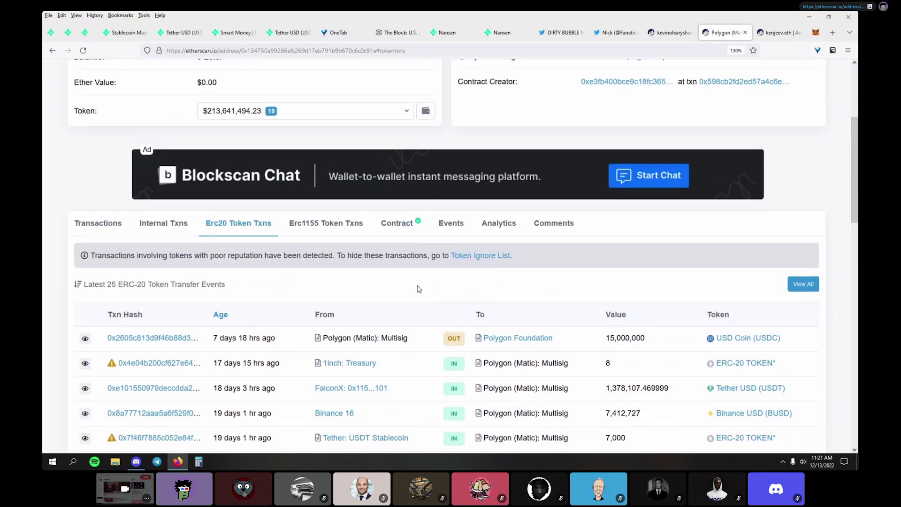
scroll(419, 289, down, 4)
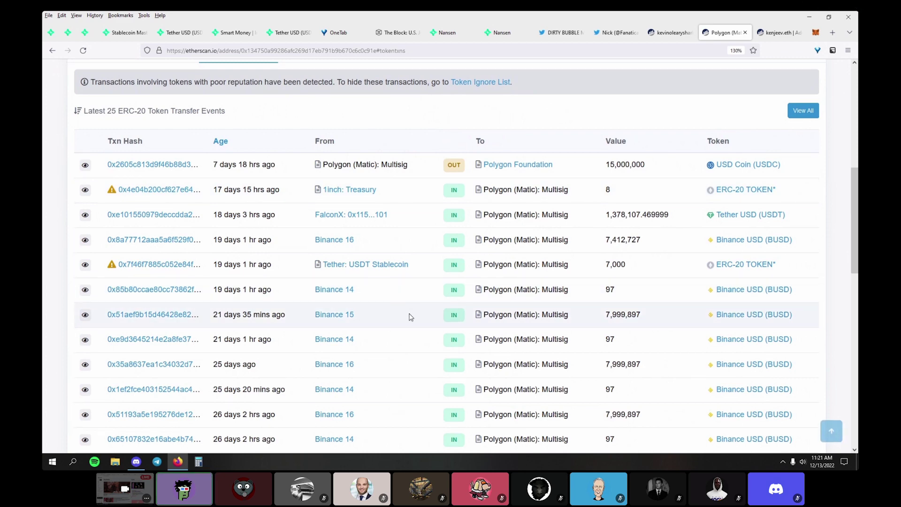
scroll(427, 331, down, 12)
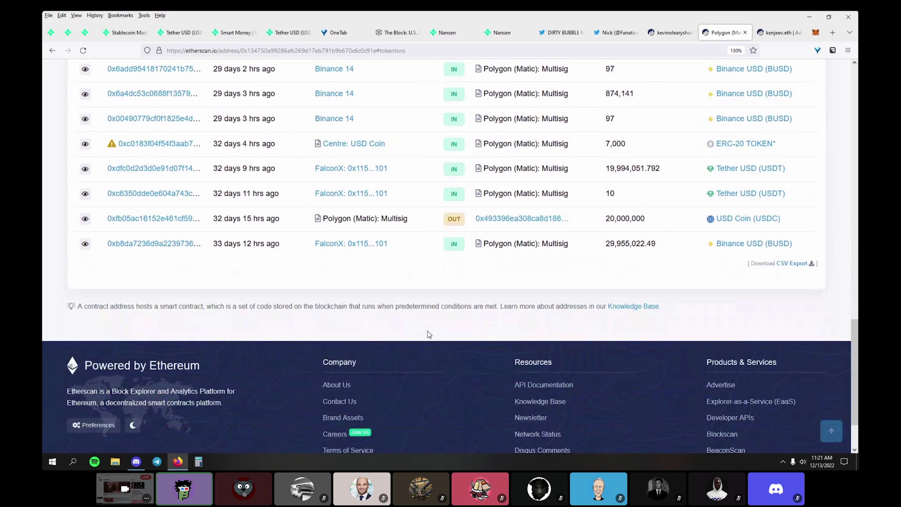
scroll(433, 329, up, 4)
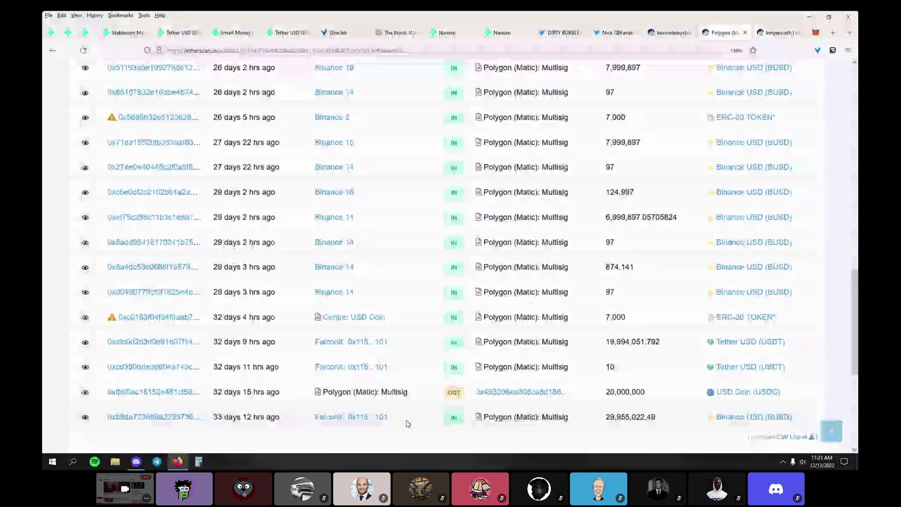
scroll(563, 312, up, 10)
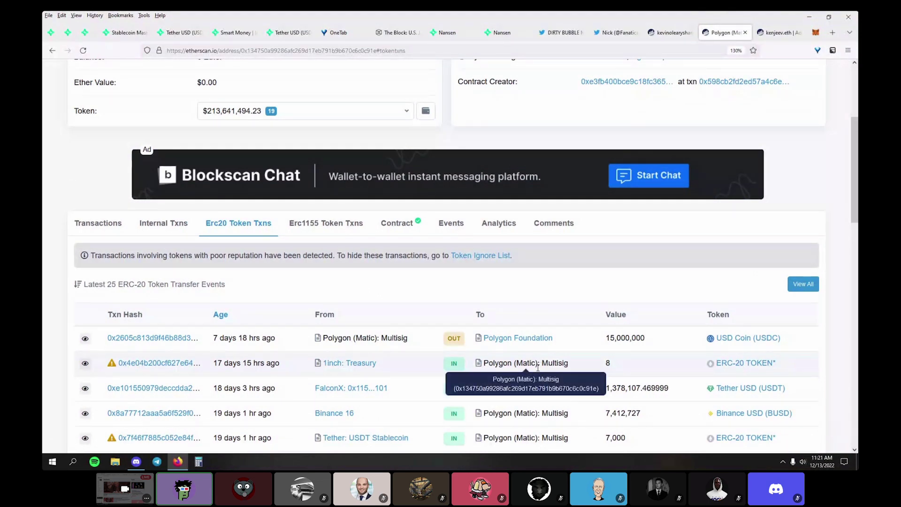
scroll(440, 287, down, 4)
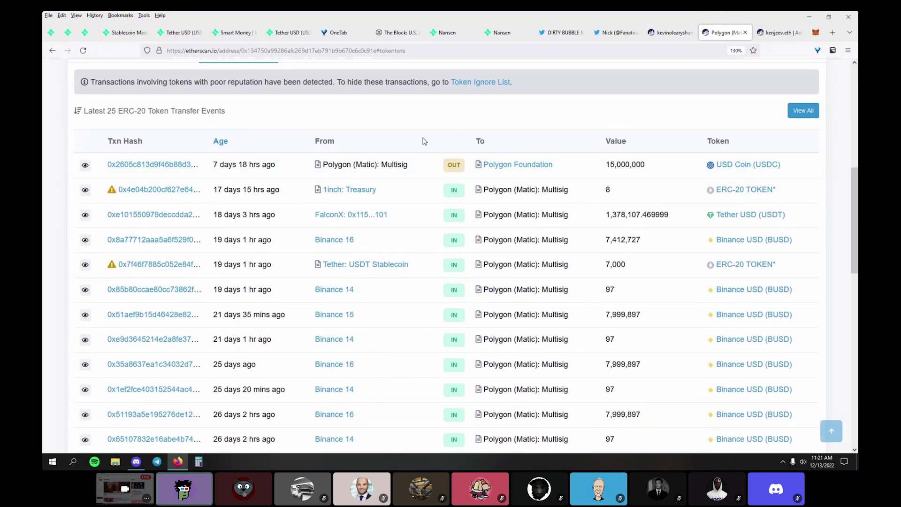
scroll(426, 152, up, 4)
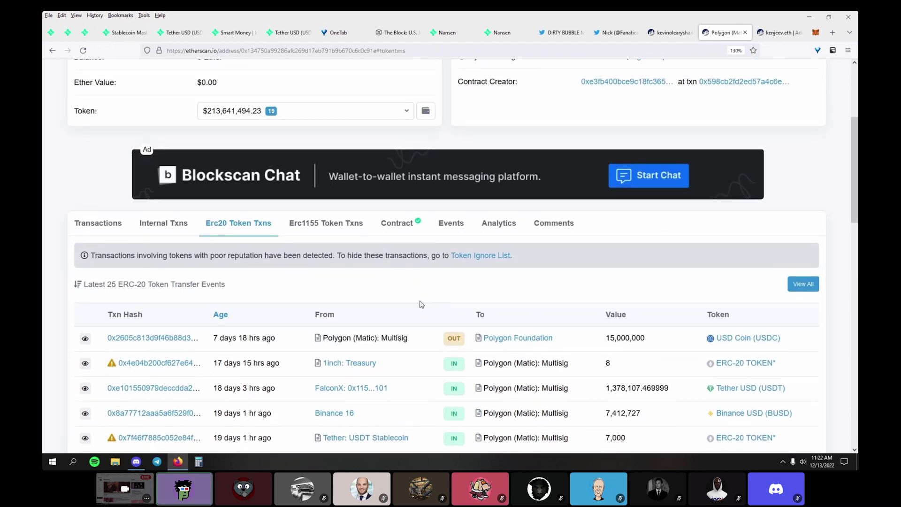
scroll(421, 304, down, 4)
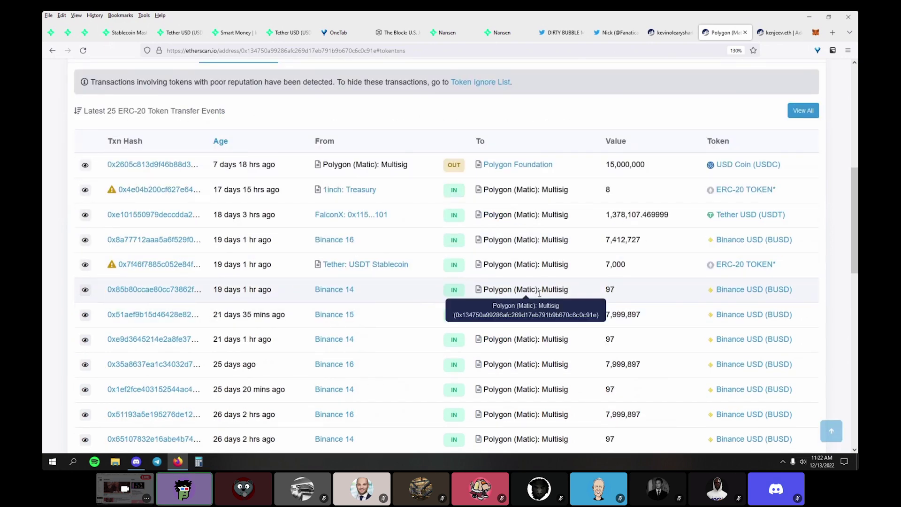
scroll(630, 282, up, 4)
scroll(630, 282, down, 12)
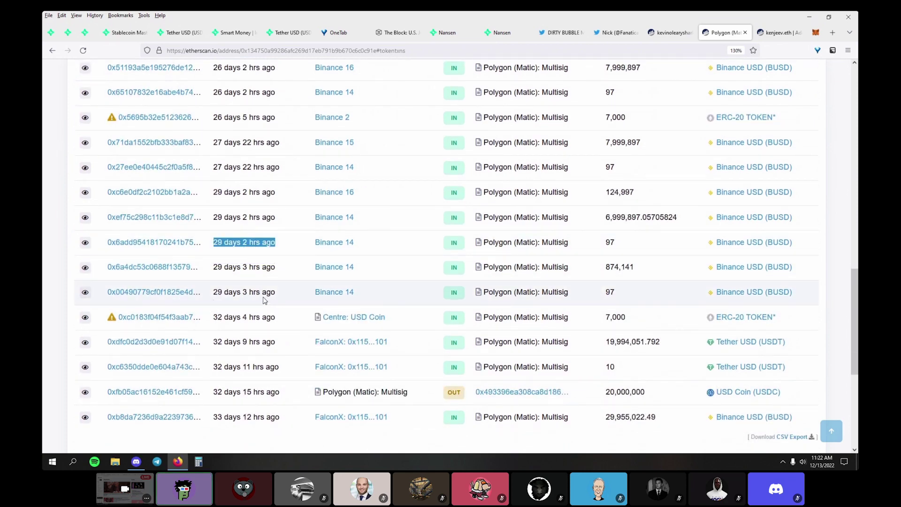
Check the Multisig recipient in row 0x85b80 and open its Binance USD (BUSD) holdings.
click(265, 276)
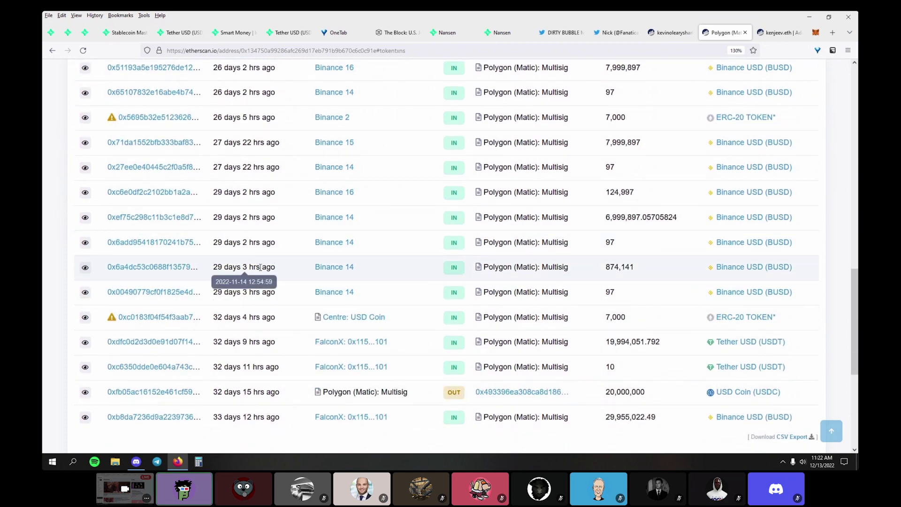
click(259, 313)
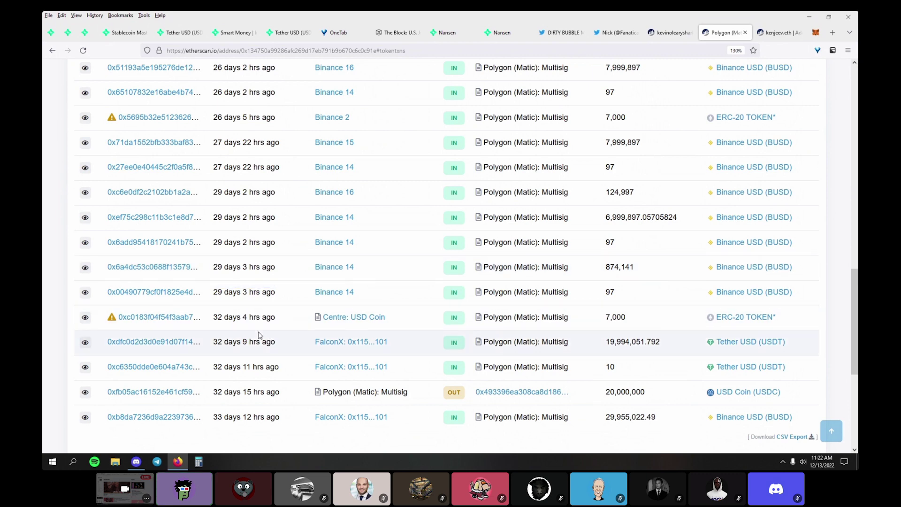
scroll(404, 325, down, 5)
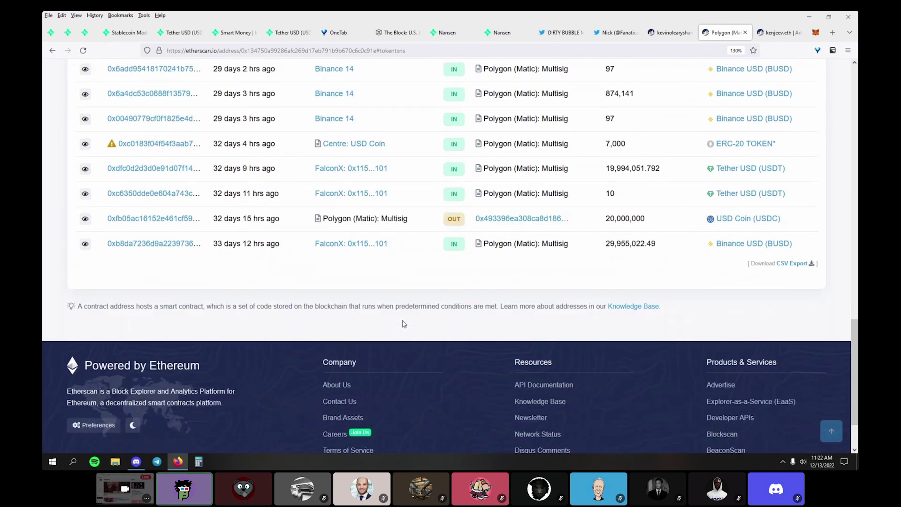
scroll(403, 322, up, 10)
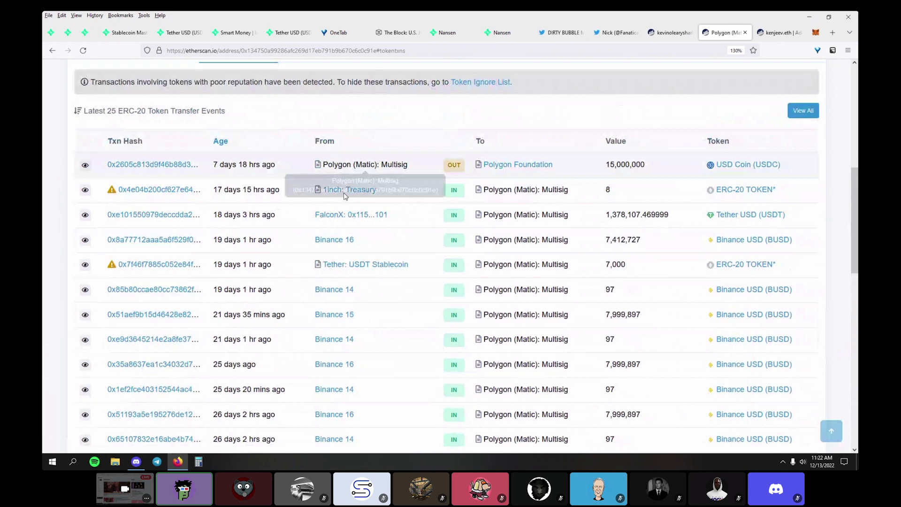
triple_click(530, 290)
click(531, 324)
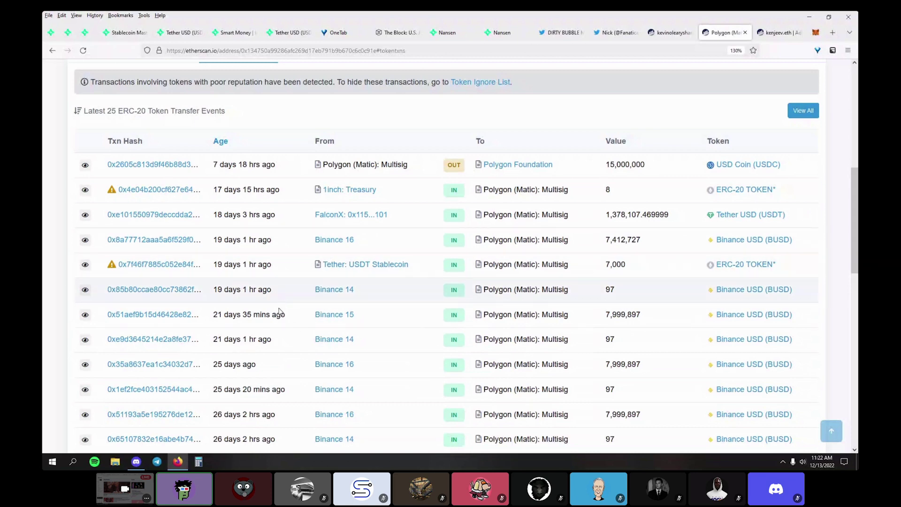
scroll(281, 310, up, 3)
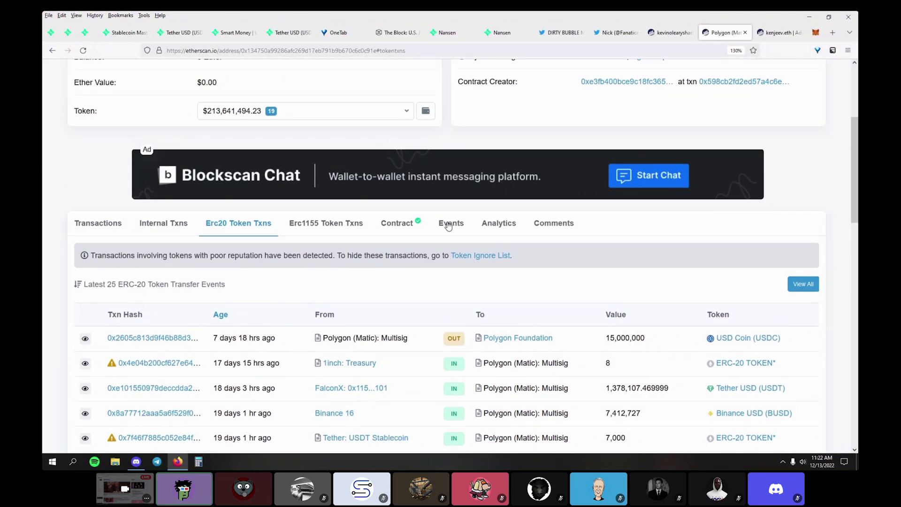
scroll(376, 235, down, 3)
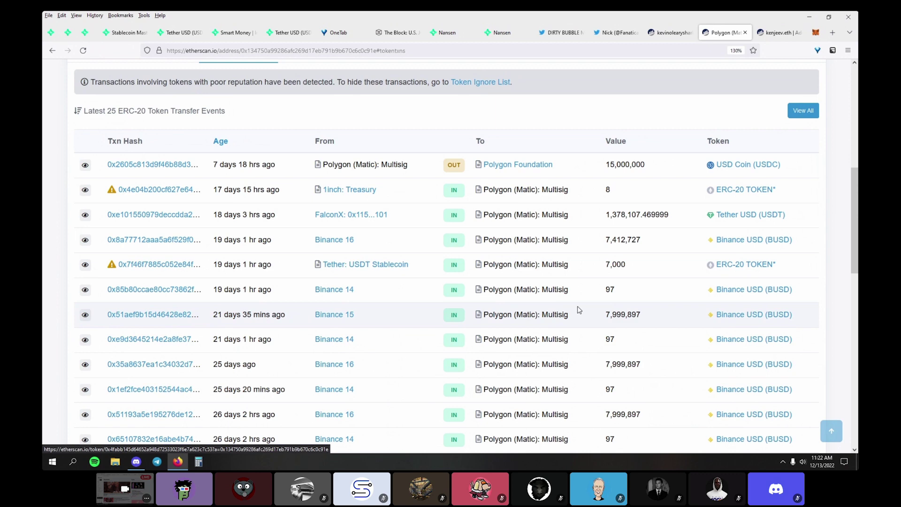
scroll(564, 309, up, 4)
scroll(751, 287, down, 2)
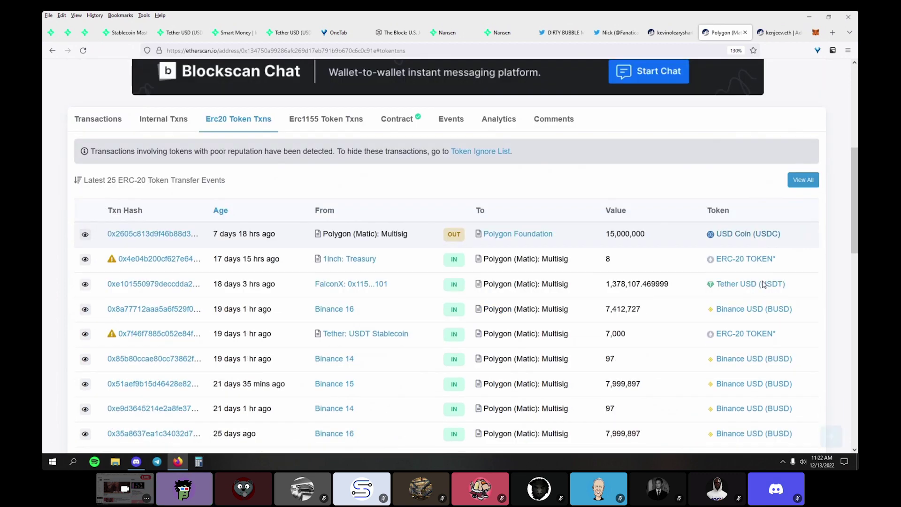
scroll(764, 285, down, 1)
click(756, 291)
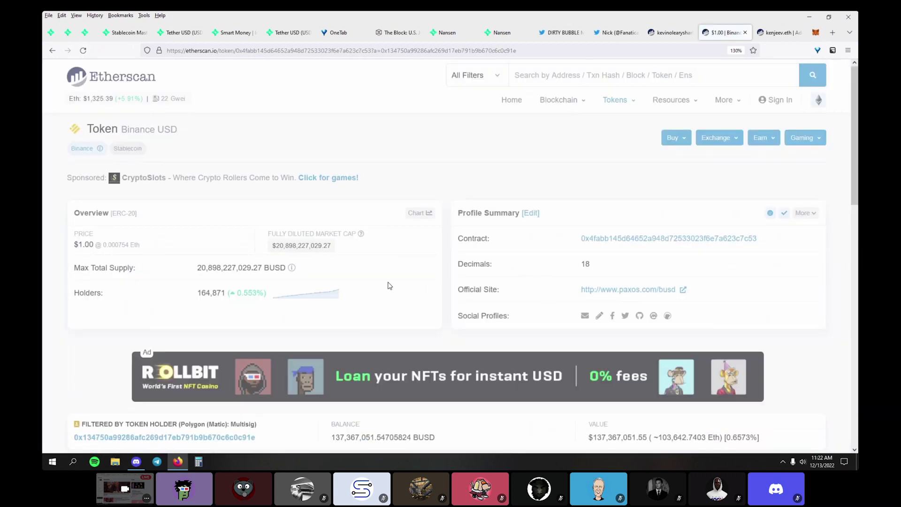
View the Multisig holder's BUSD balance over time in Analytics.
scroll(388, 286, down, 3)
scroll(385, 286, down, 5)
scroll(385, 287, up, 2)
click(233, 117)
scroll(407, 350, up, 1)
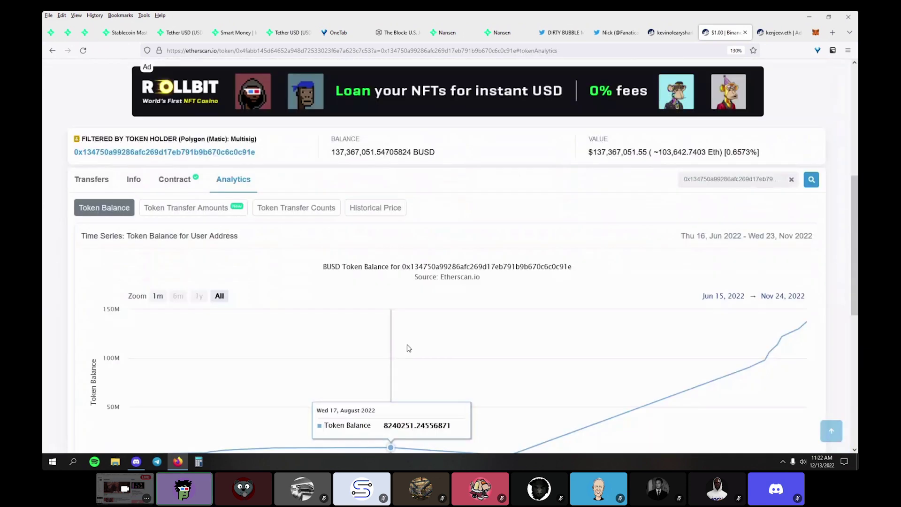
scroll(520, 278, down, 3)
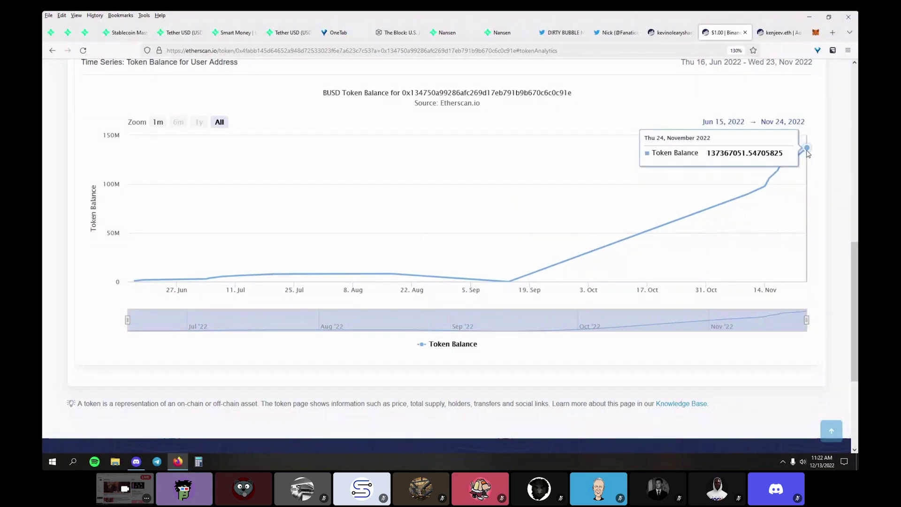
scroll(119, 185, up, 3)
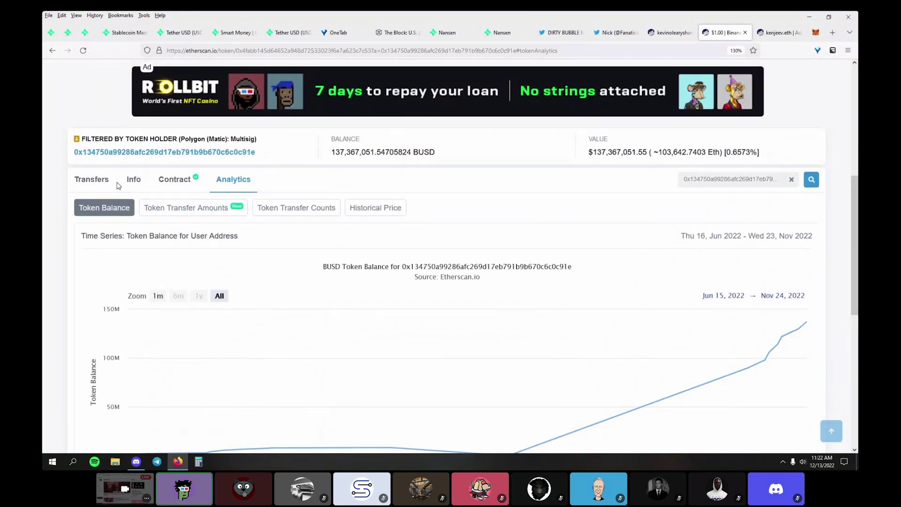
List its BUSD transfers, then return to the Multisig page and show its token holdings.
click(99, 182)
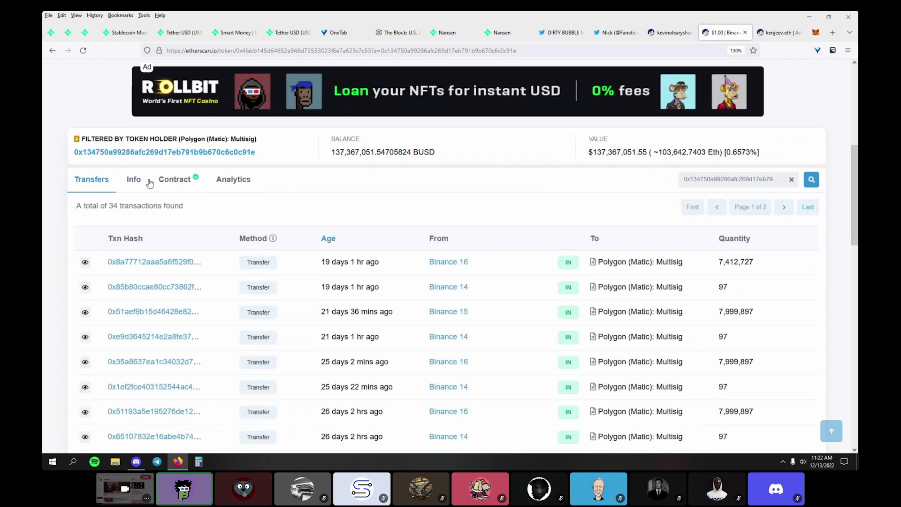
click(153, 158)
scroll(319, 187, down, 4)
click(325, 114)
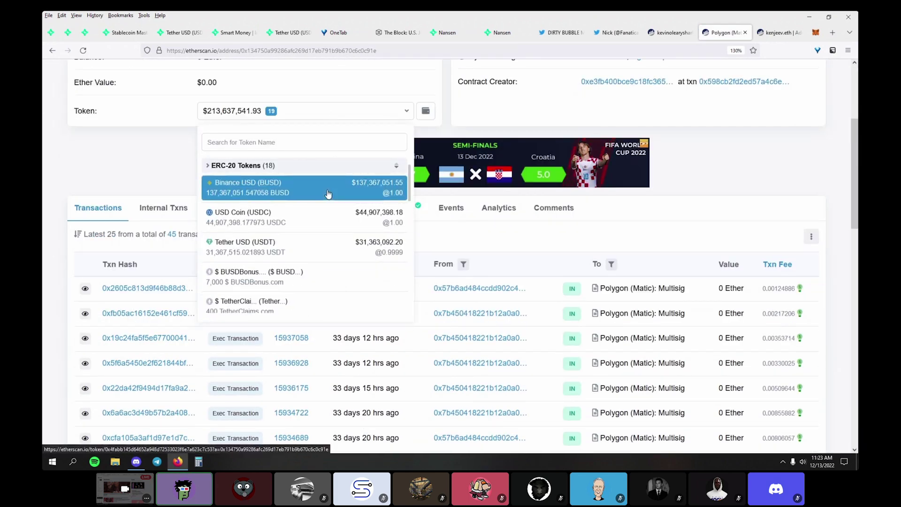
Close the token holdings list and scroll through the Multisig's address page.
click(519, 249)
scroll(467, 324, down, 3)
scroll(467, 328, down, 10)
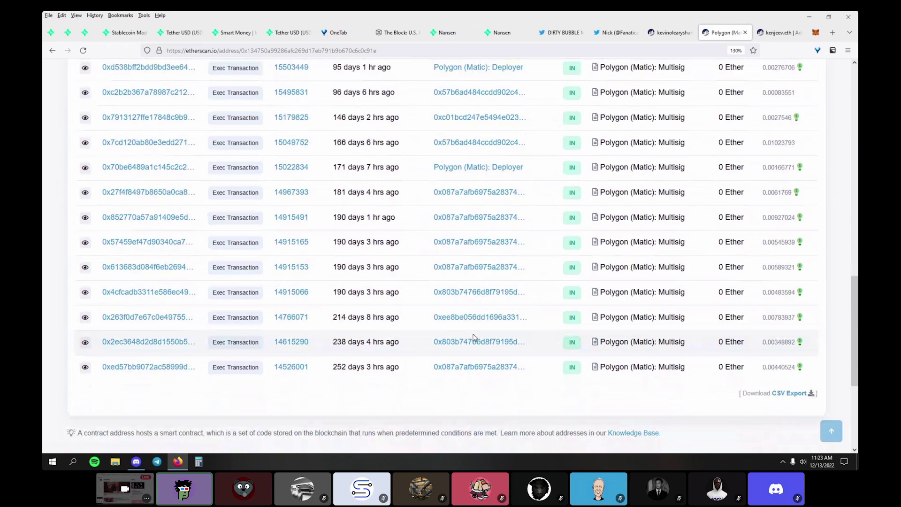
scroll(478, 340, up, 8)
scroll(461, 357, up, 3)
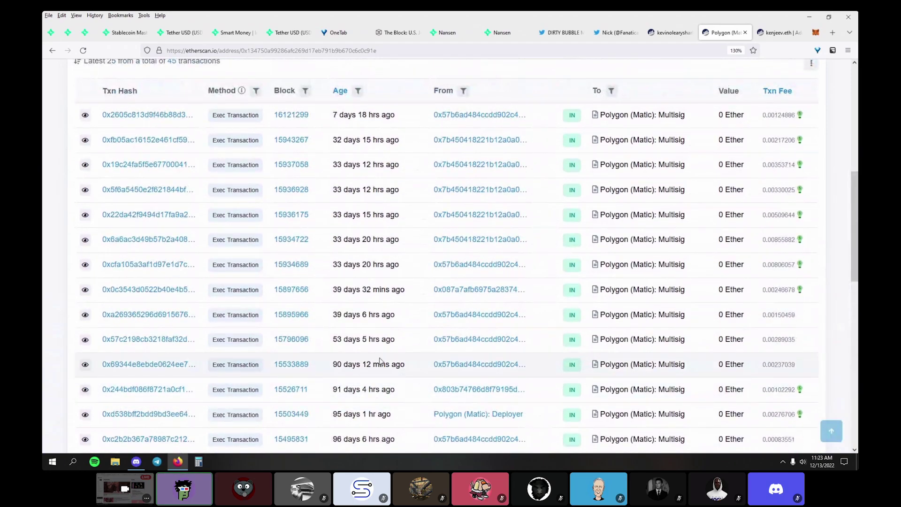
scroll(378, 364, up, 3)
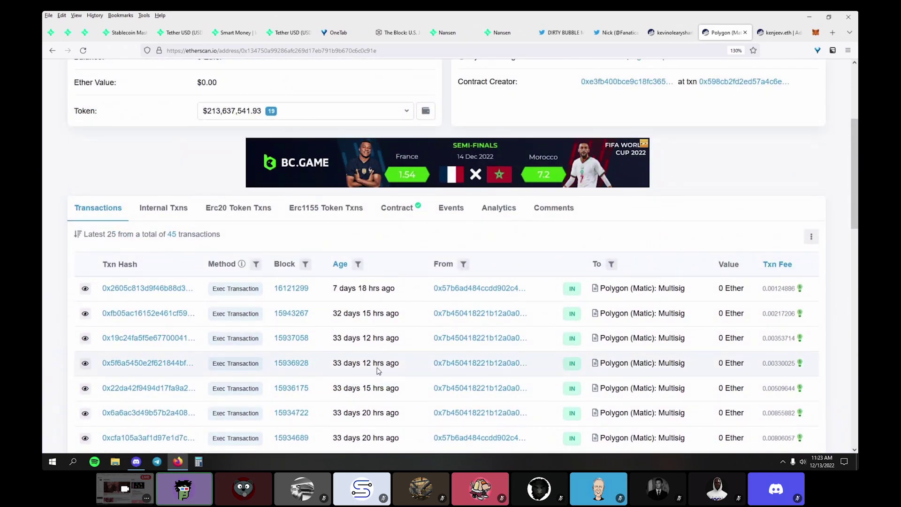
Review the latest 25 ERC-20 token transfers and open the full transfer history.
click(229, 212)
scroll(297, 267, down, 4)
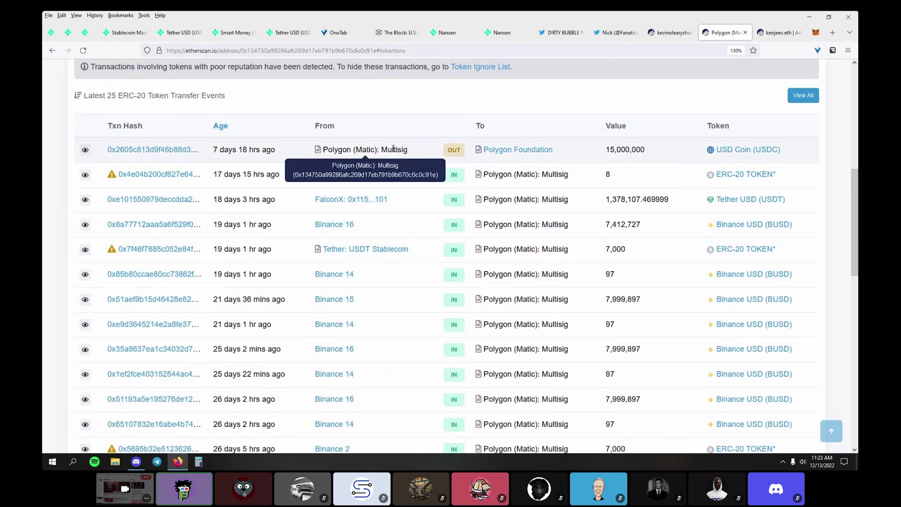
scroll(629, 169, down, 3)
scroll(629, 169, down, 3)
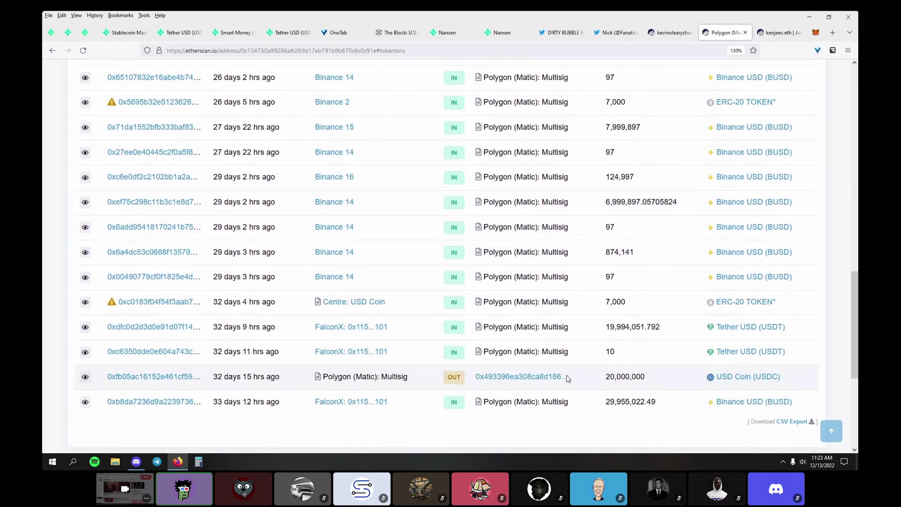
scroll(524, 392, down, 3)
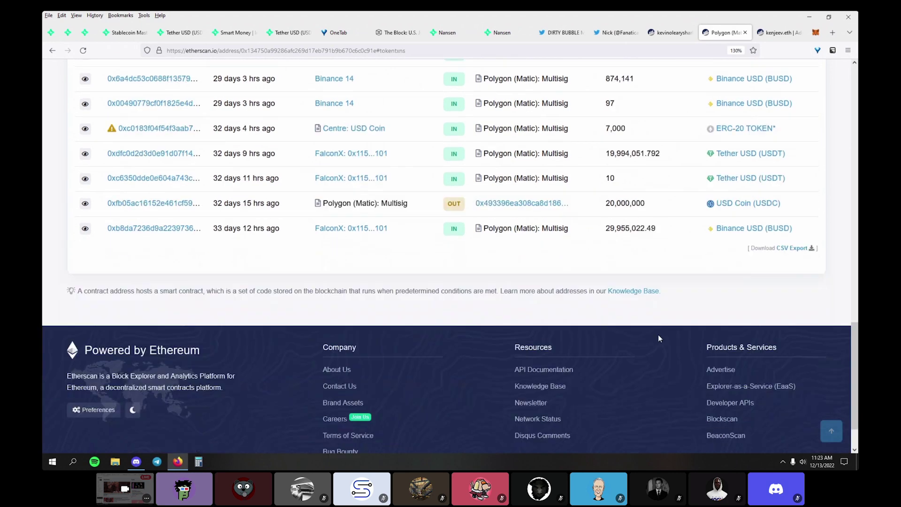
scroll(402, 253, up, 20)
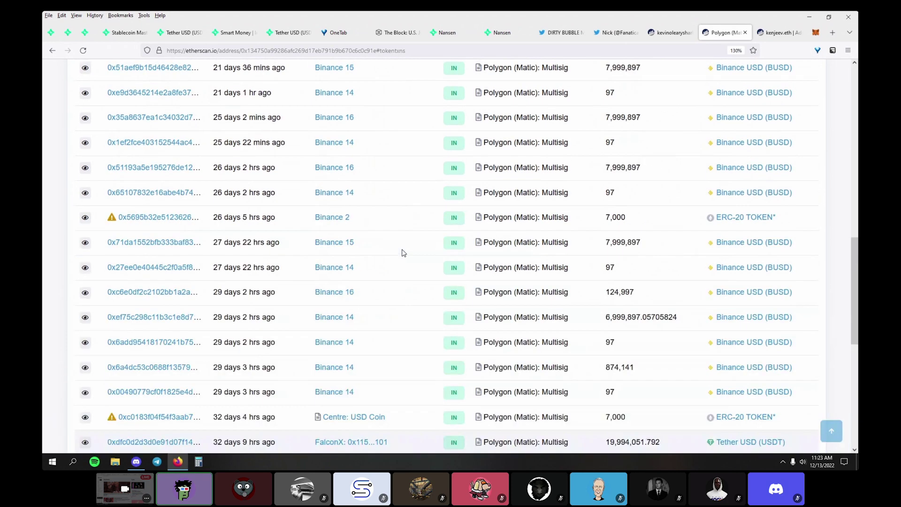
scroll(810, 104, down, 7)
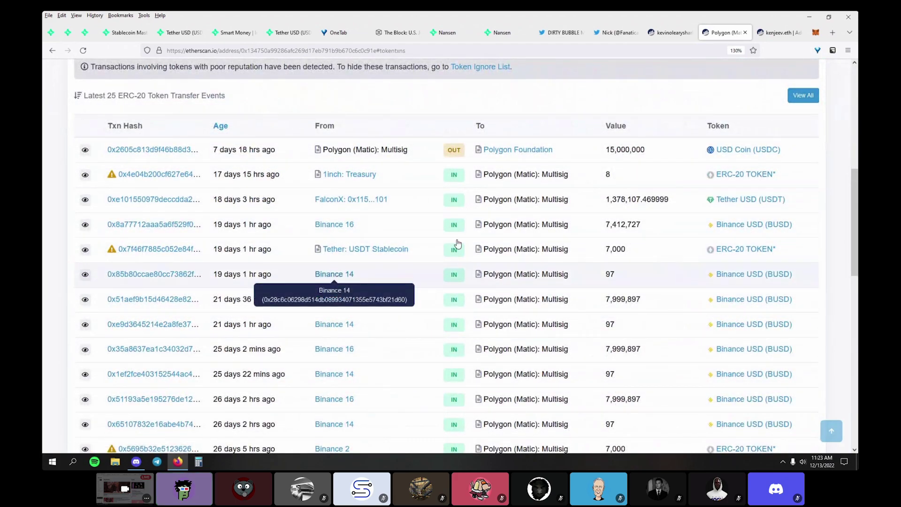
click(337, 245)
scroll(497, 272, down, 15)
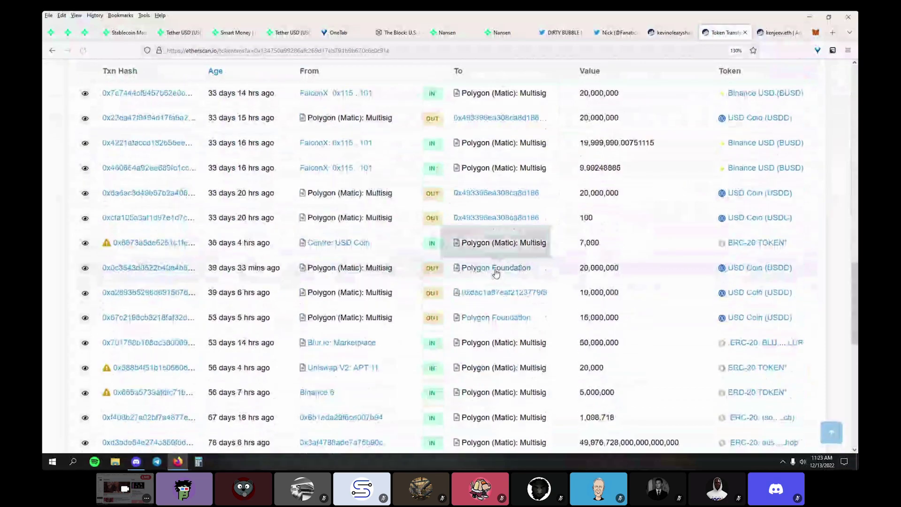
scroll(496, 272, down, 3)
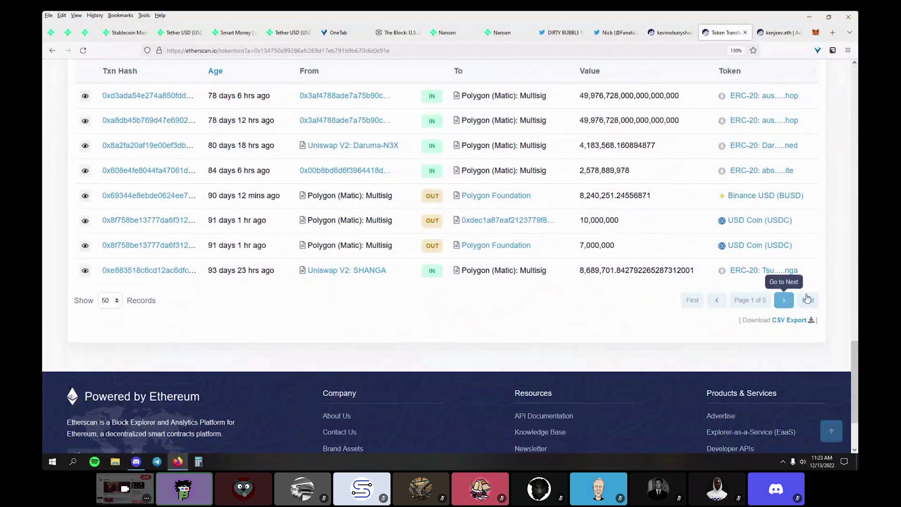
scroll(519, 337, down, 15)
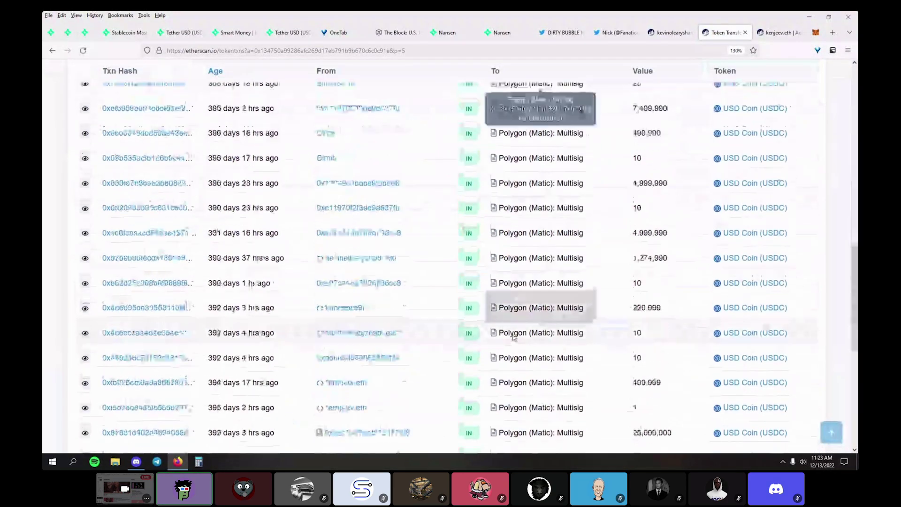
scroll(515, 333, up, 4)
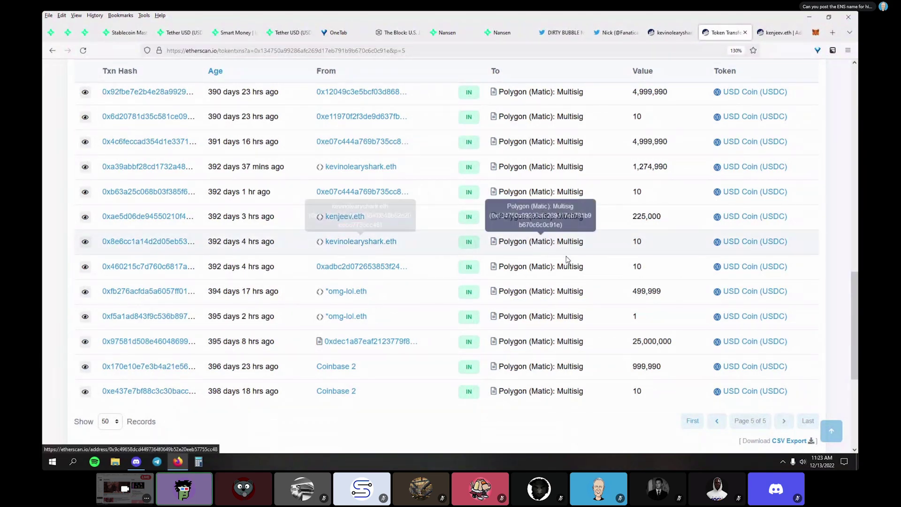
scroll(555, 364, up, 4)
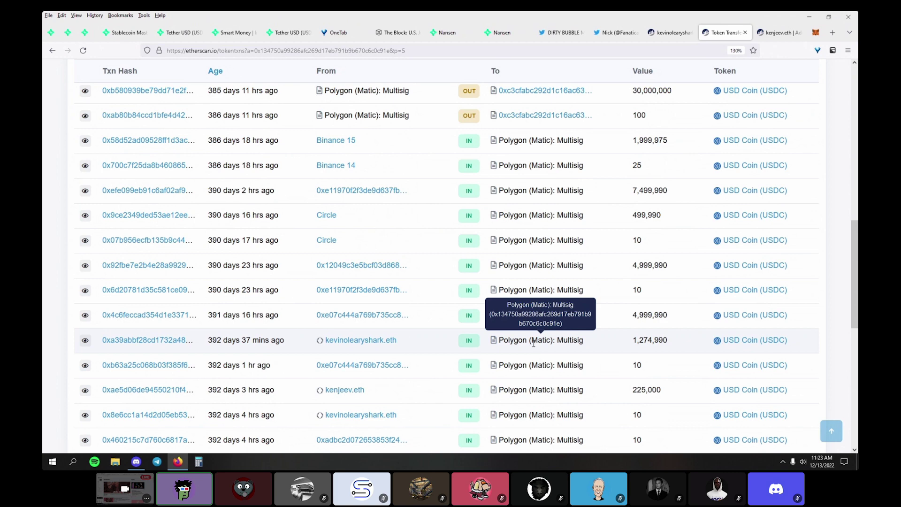
middle_click(345, 390)
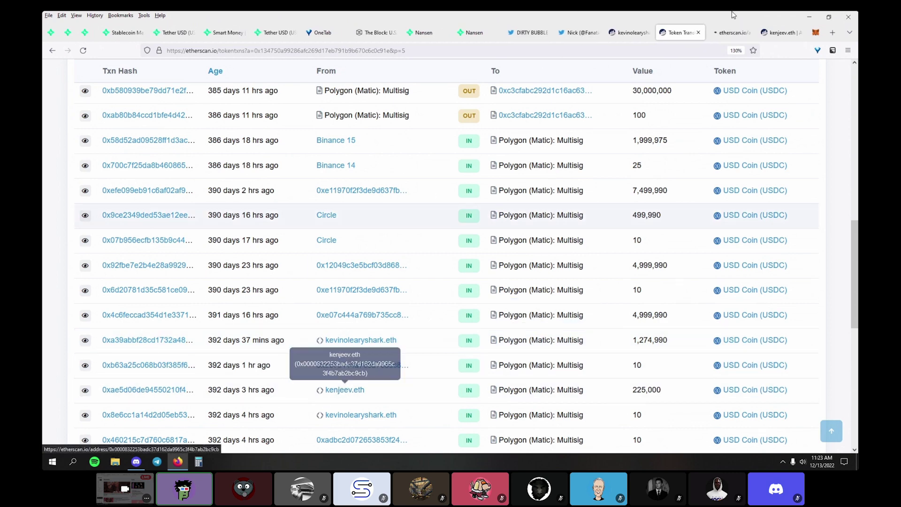
click(727, 38)
scroll(433, 179, down, 8)
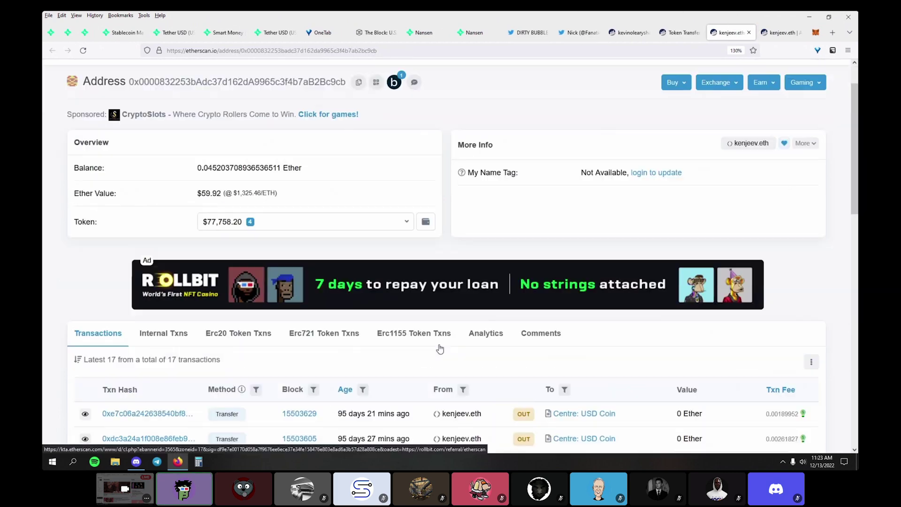
scroll(433, 179, down, 3)
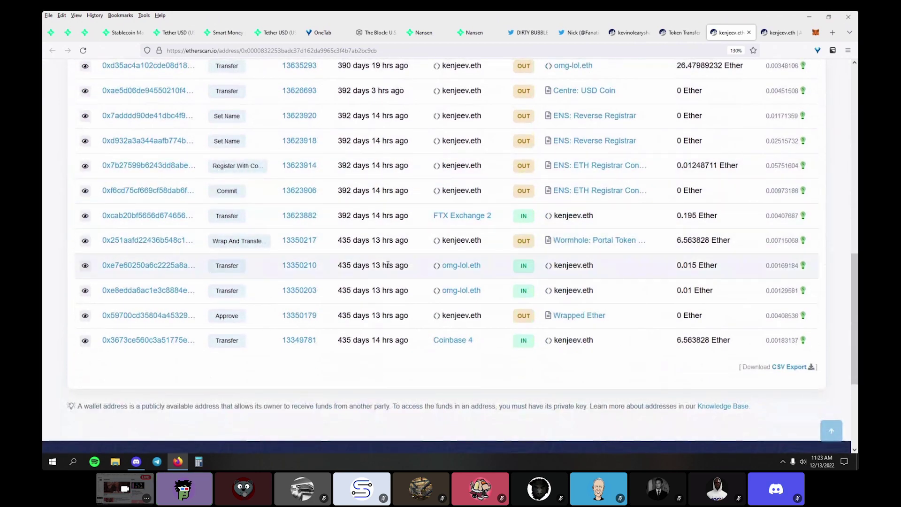
scroll(395, 235, up, 3)
scroll(395, 235, up, 3)
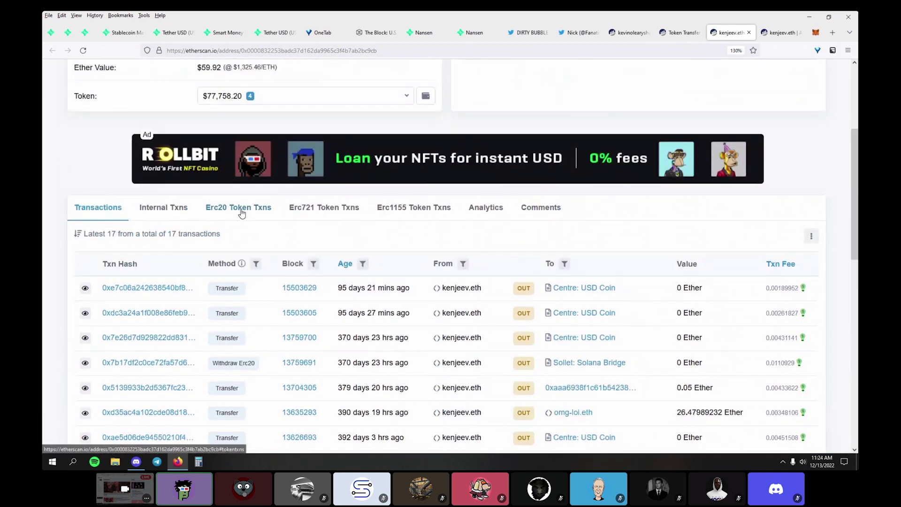
click(242, 212)
scroll(322, 256, down, 3)
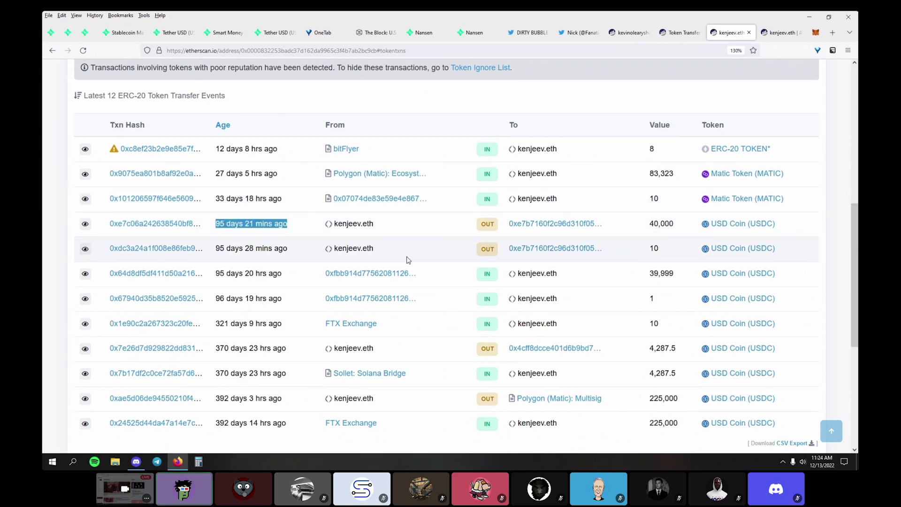
key(alt+Left)
scroll(451, 219, down, 5)
scroll(451, 219, down, 3)
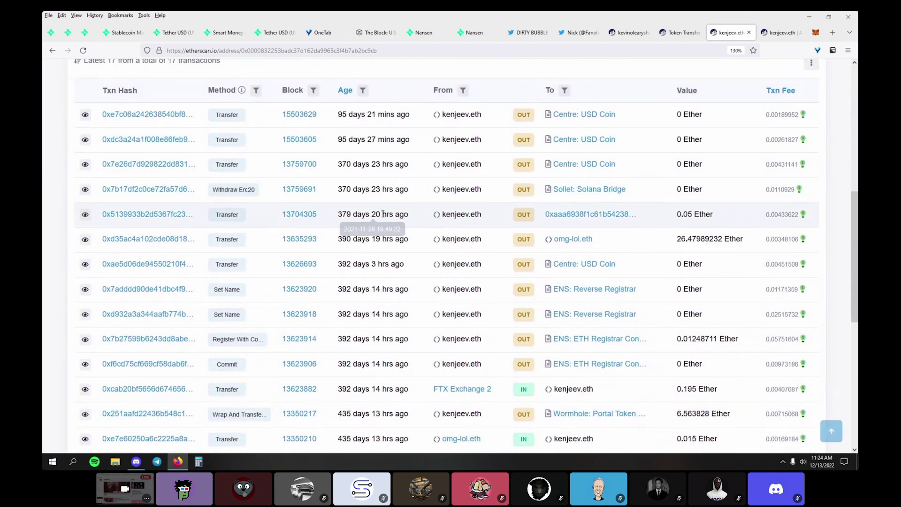
scroll(377, 214, up, 4)
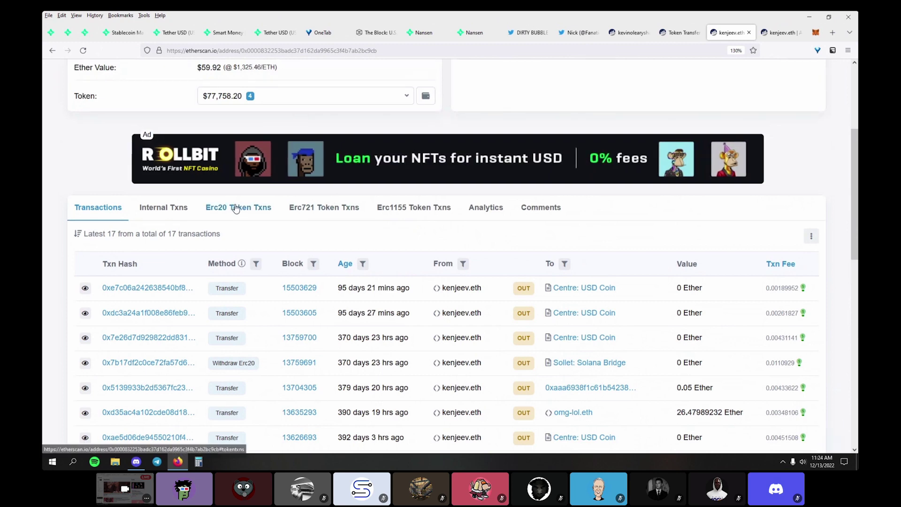
click(236, 209)
scroll(301, 230, down, 3)
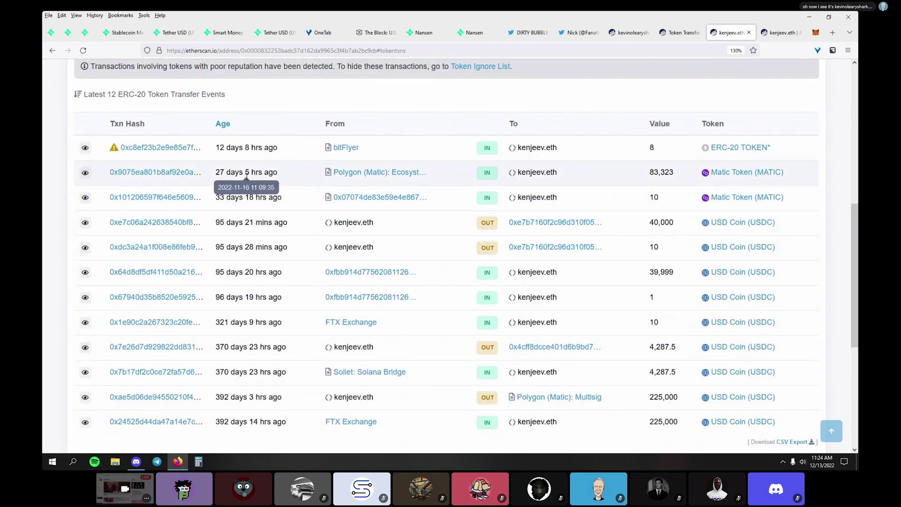
scroll(514, 194, down, 3)
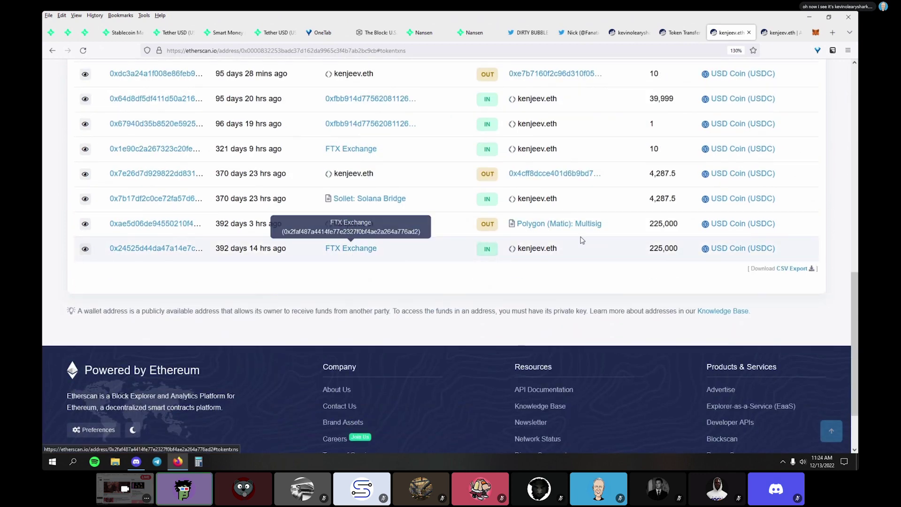
triple_click(546, 251)
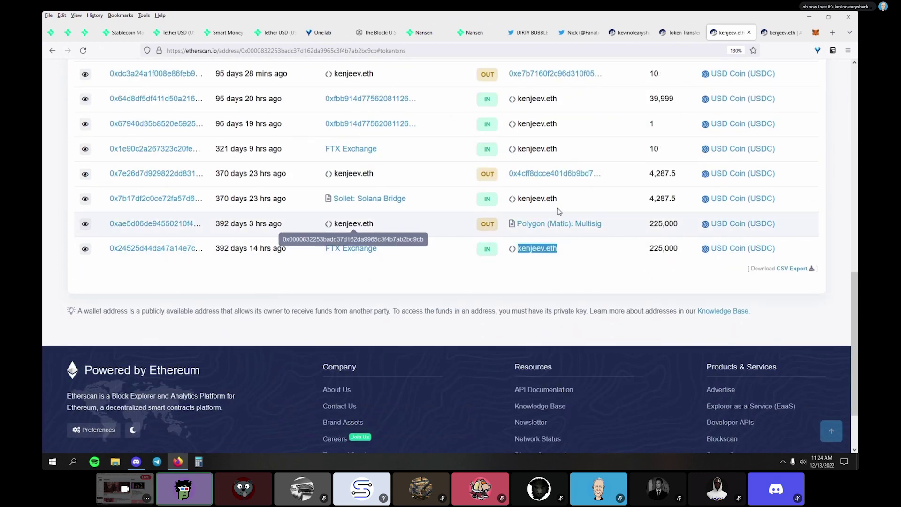
scroll(557, 231, up, 3)
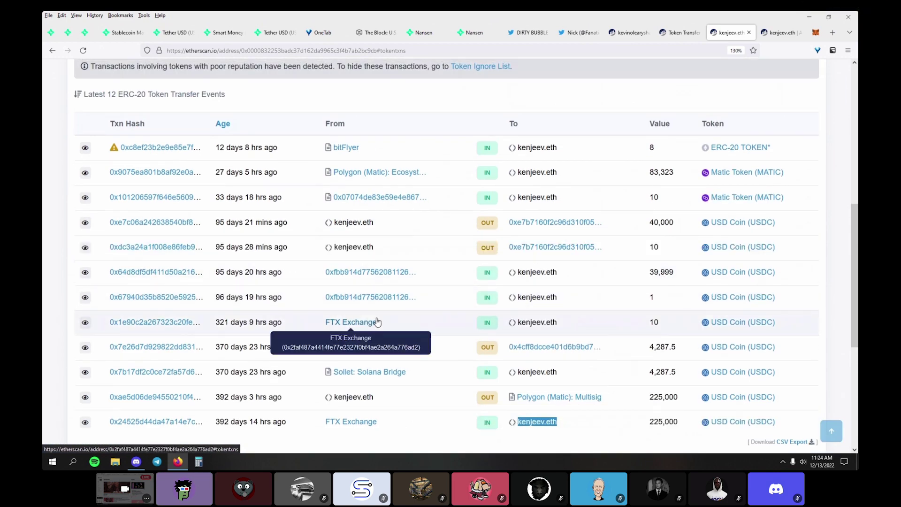
scroll(538, 193, up, 3)
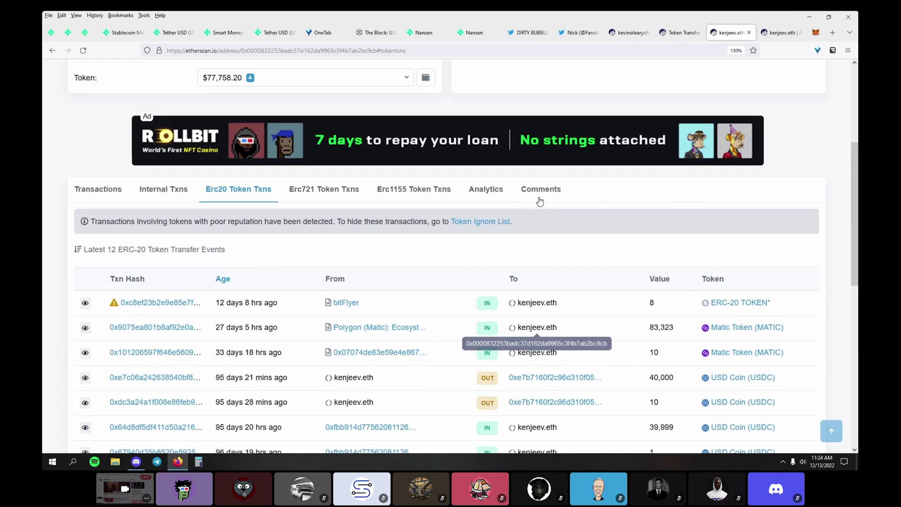
click(320, 49)
text(pro.nansen.ai/)
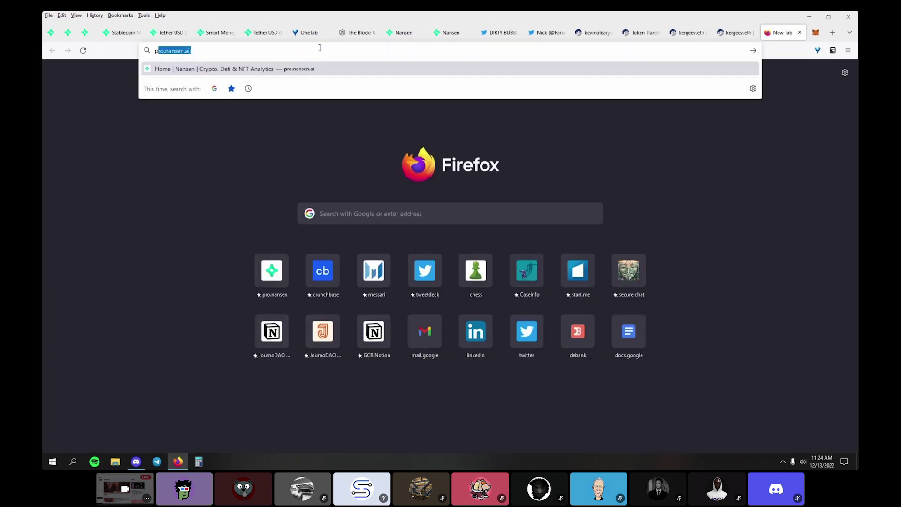
key(Return)
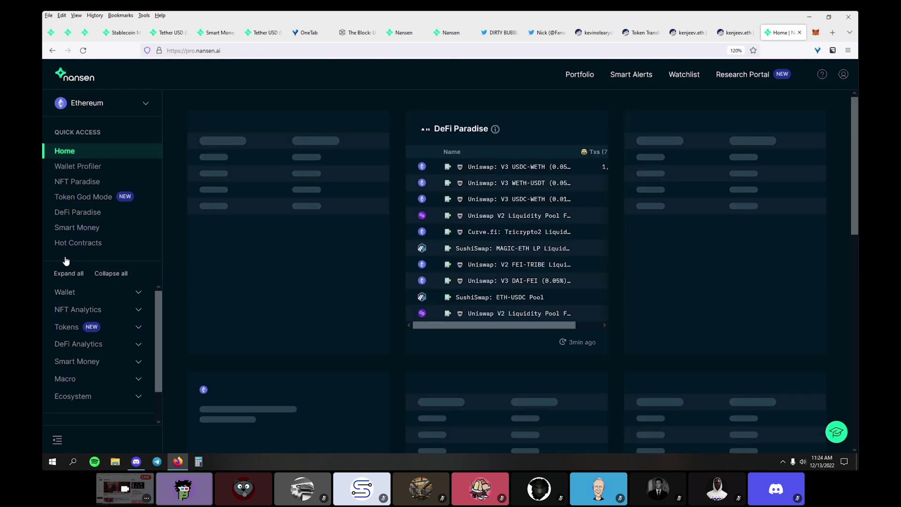
click(77, 167)
key(ctrl+v)
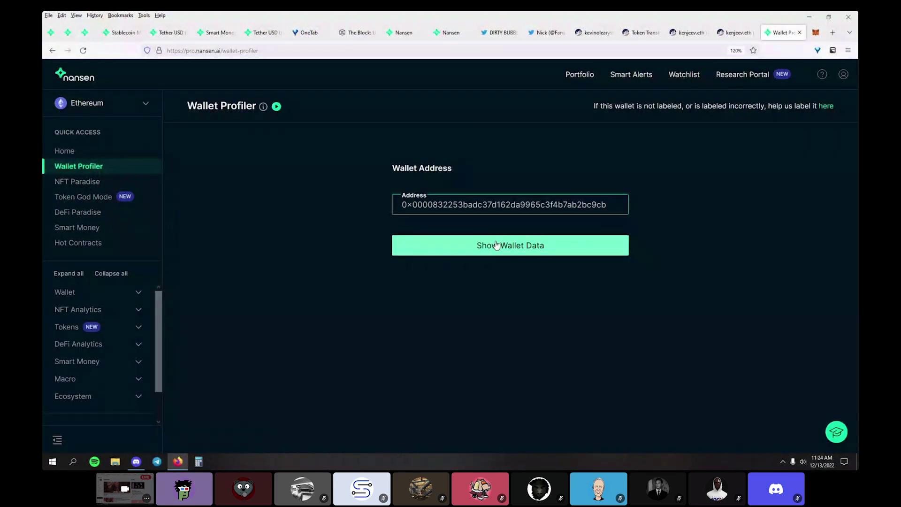
click(483, 244)
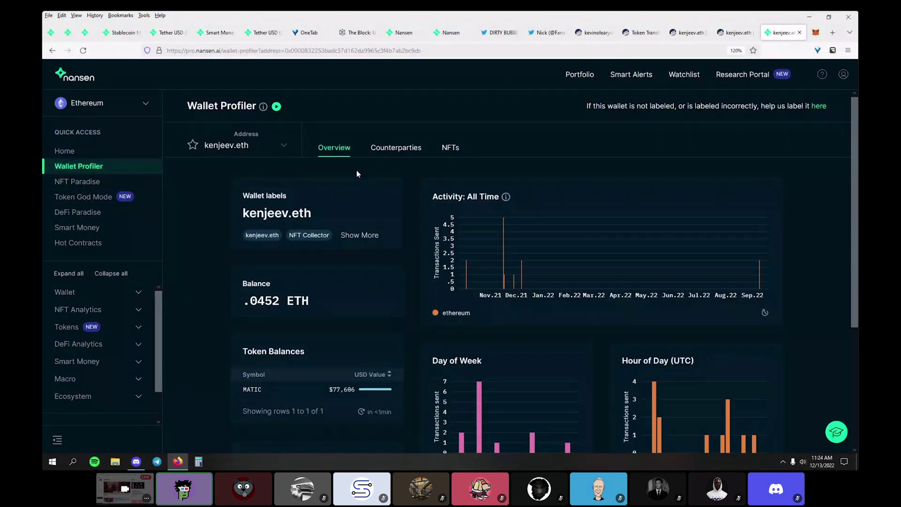
click(396, 148)
Review the counterparty table, including FTX: Deposit and Coinbase, then bring up OneTab's options.
scroll(514, 369, down, 3)
scroll(507, 375, down, 10)
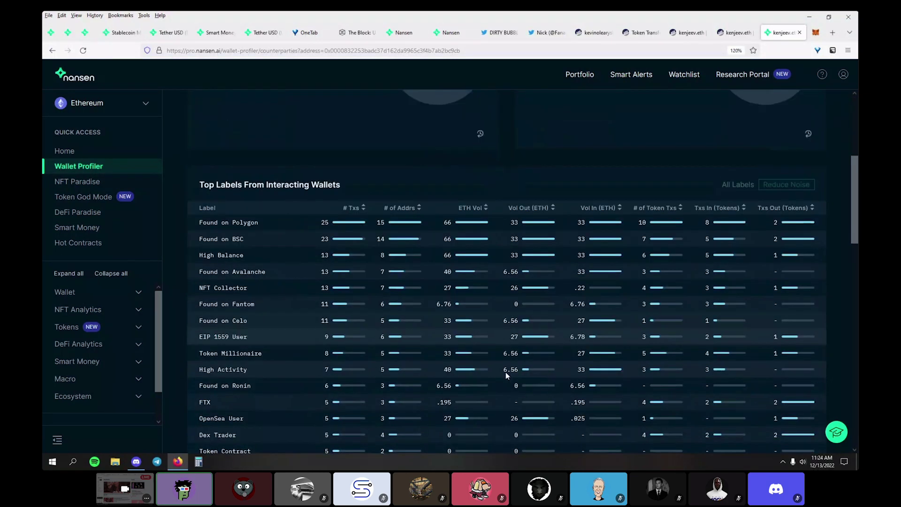
scroll(506, 372, down, 3)
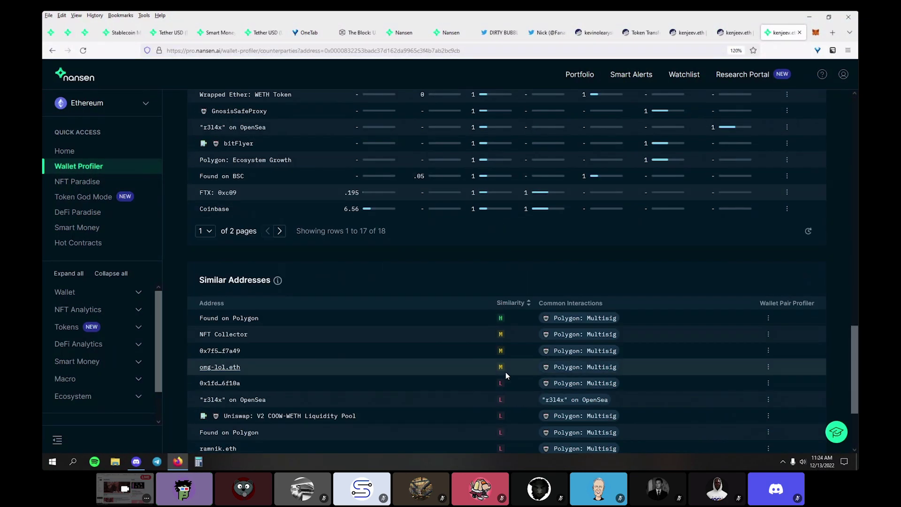
scroll(506, 372, up, 3)
scroll(506, 372, down, 6)
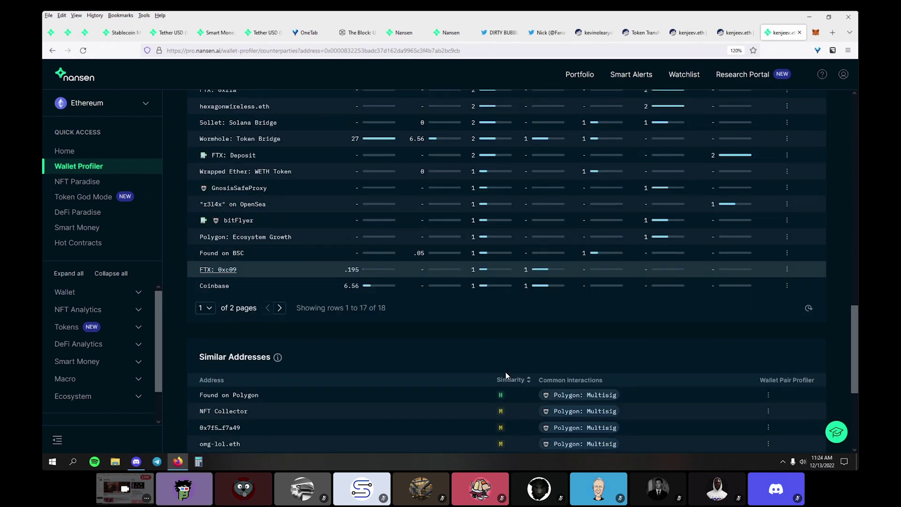
scroll(479, 374, up, 6)
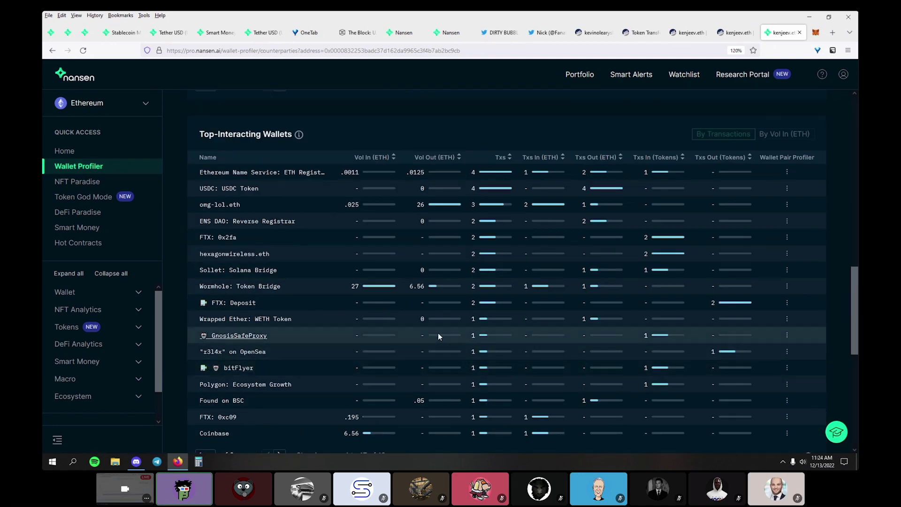
scroll(436, 332, down, 3)
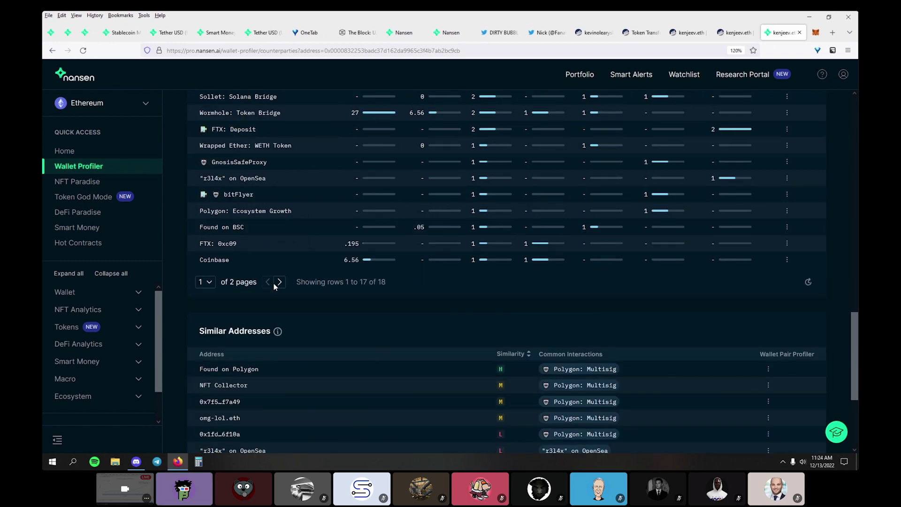
scroll(389, 336, up, 1)
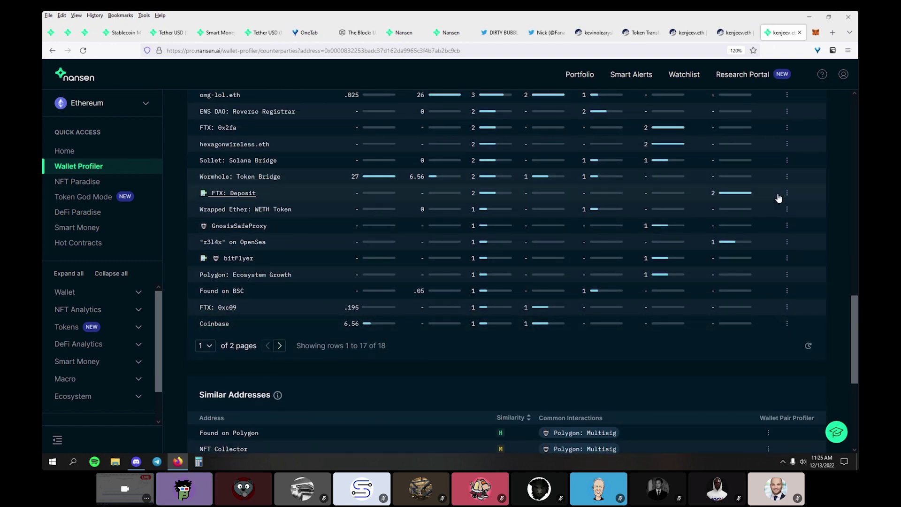
right_click(818, 50)
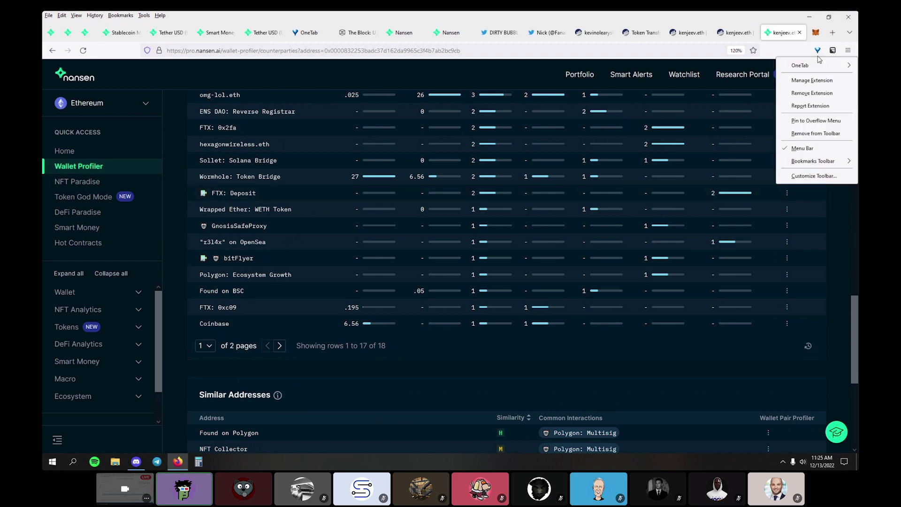
Reopen the Kevin O' Leary group's saved Etherscan address page from OneTab and view its USDC transfers.
mouse_move(803, 65)
click(728, 66)
scroll(343, 267, down, 10)
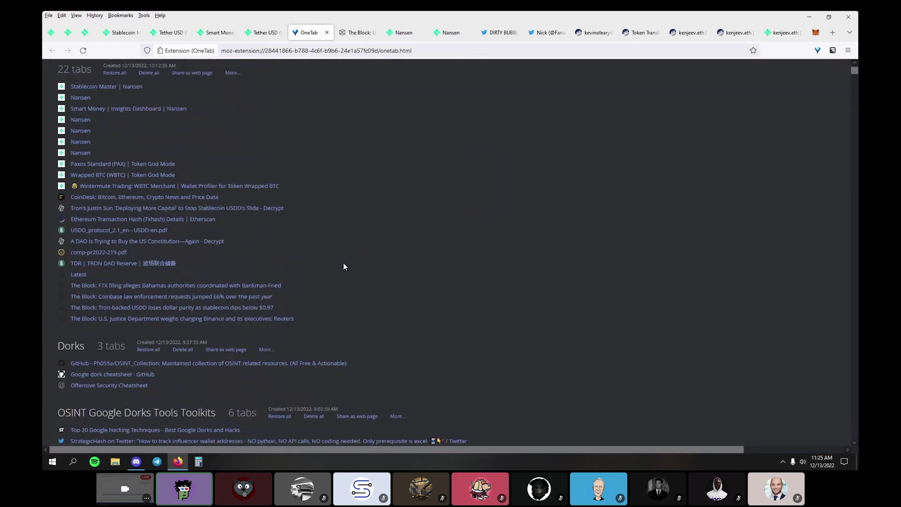
scroll(343, 266, down, 3)
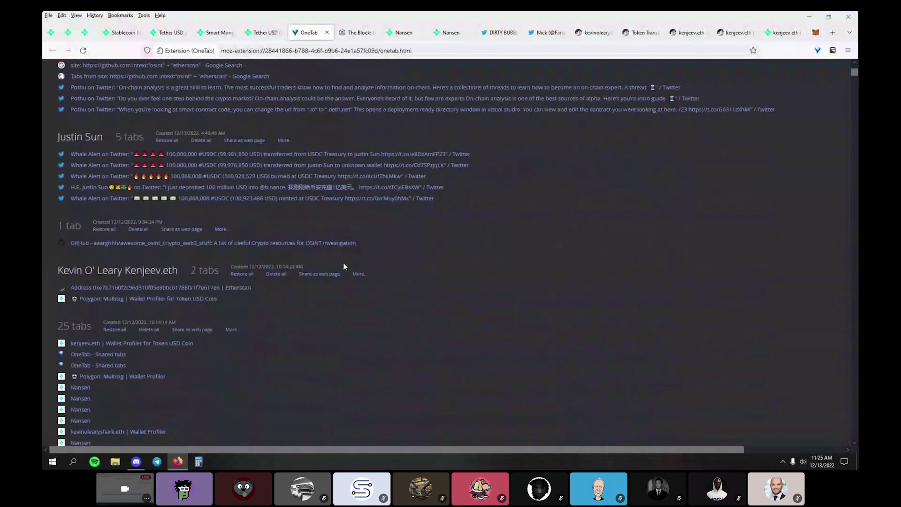
scroll(265, 319, down, 3)
middle_click(167, 165)
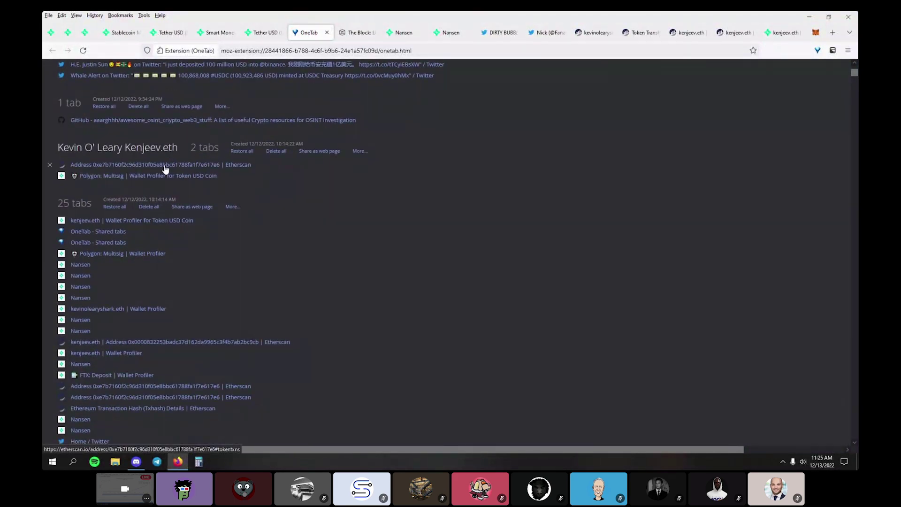
click(386, 33)
scroll(381, 191, down, 3)
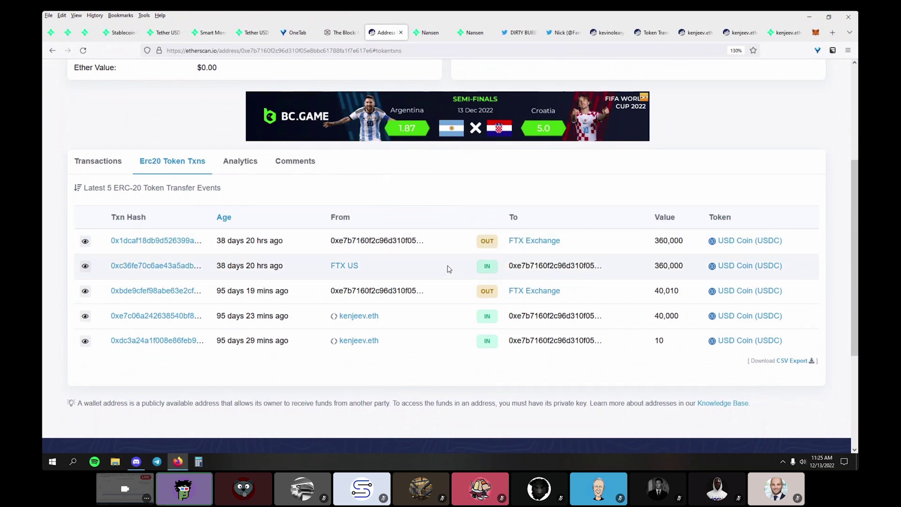
Copy the Etherscan wallet URL and send it as a message in Discord's public-voice chat.
key(ctrl+l)
key(ctrl+c)
click(137, 461)
key(ctrl+v)
key(Return)
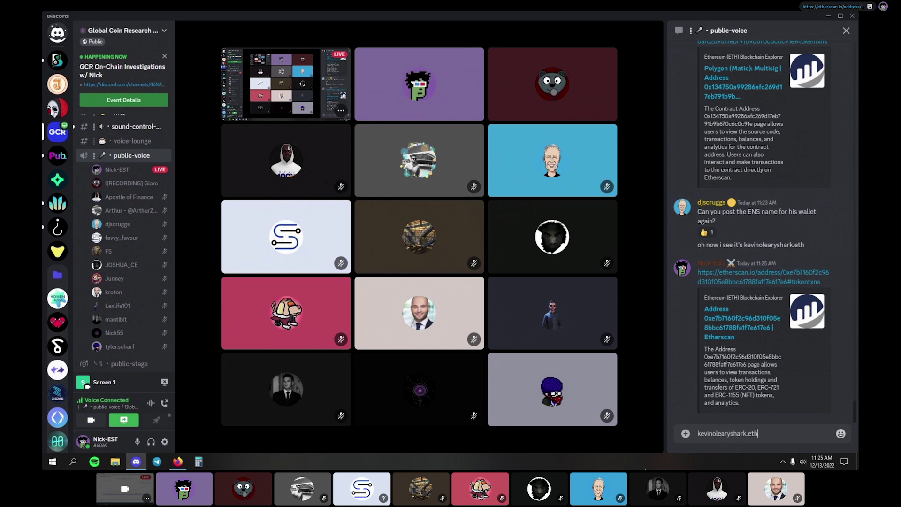
key(shift+Return)
text(kenjeev.et)
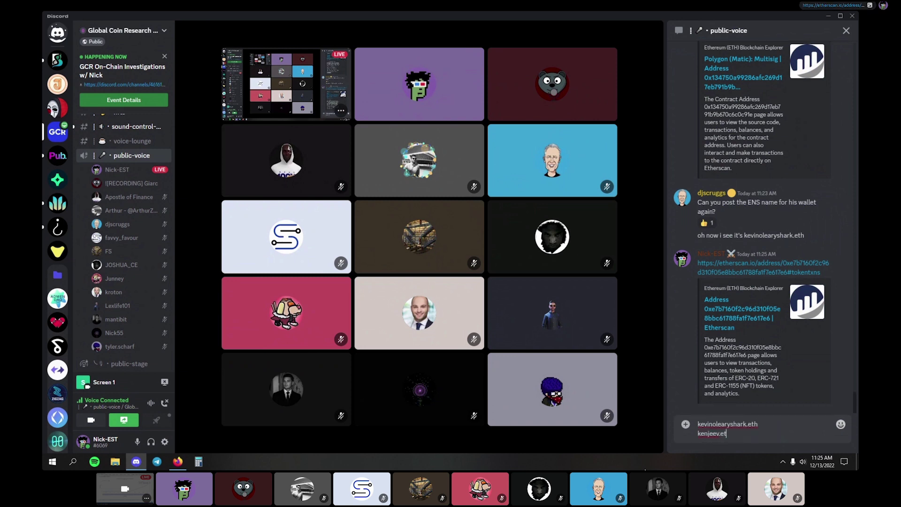
text(h)
key(Return)
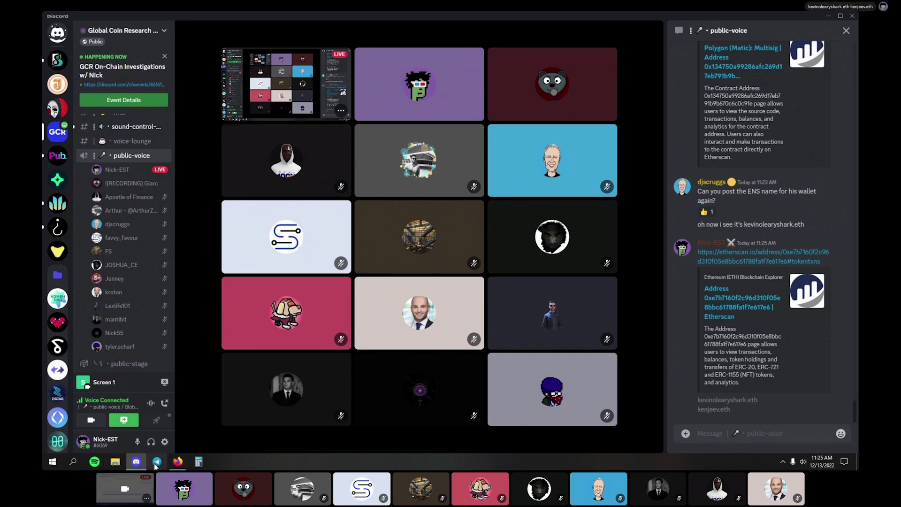
click(175, 464)
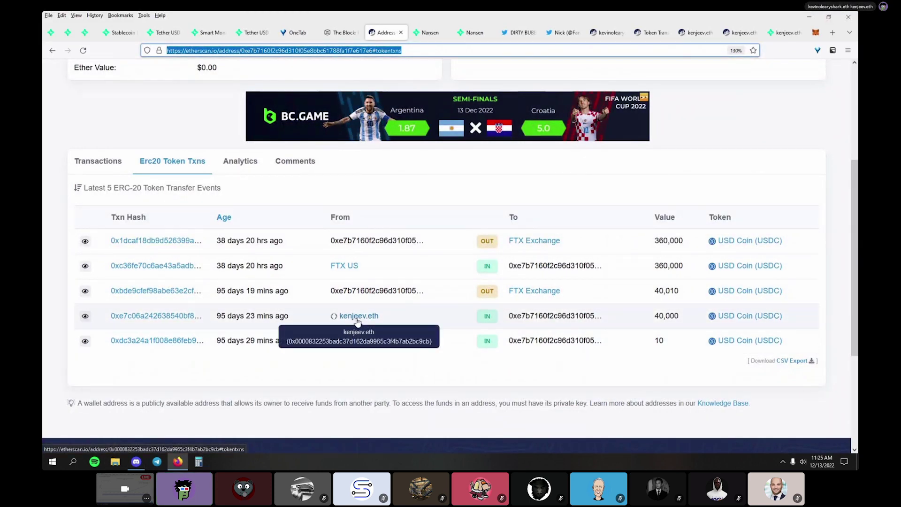
Inspect the USDC transfers, selecting the 40,000 transfer's recipient and the 360,000 transfer's age.
double_click(564, 324)
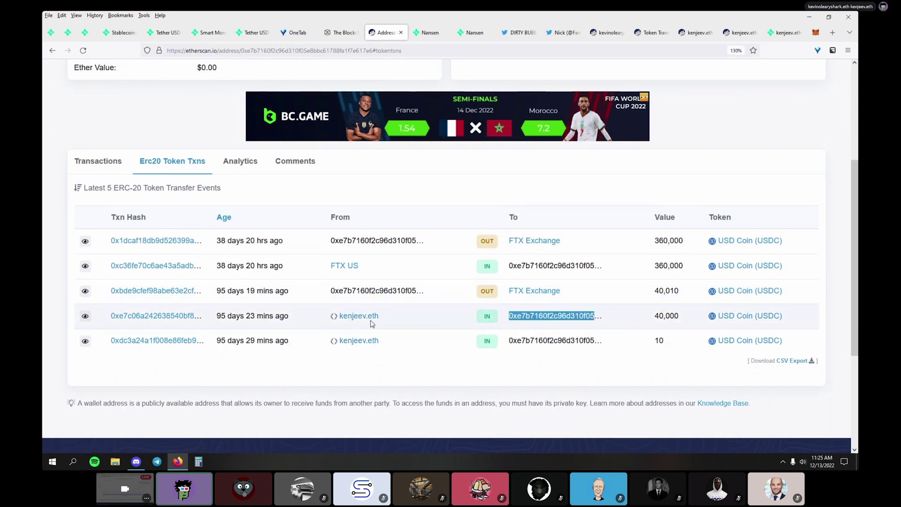
click(548, 281)
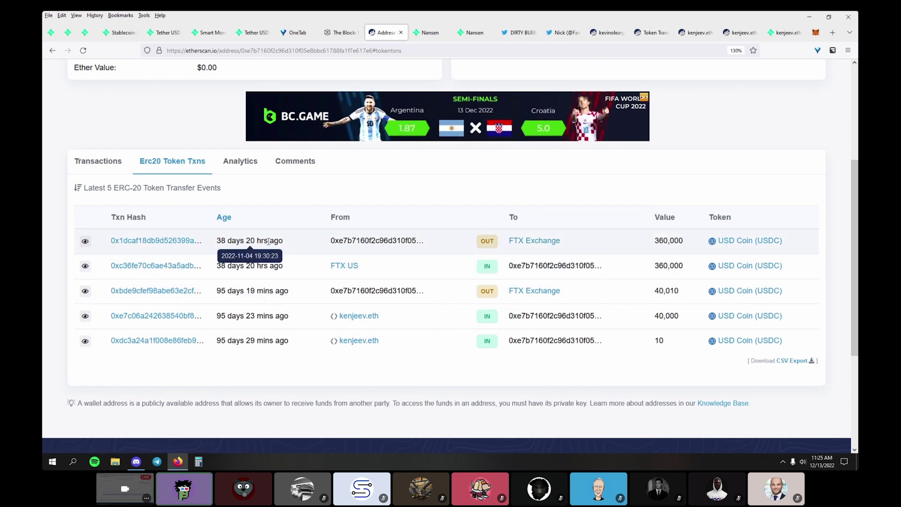
triple_click(250, 240)
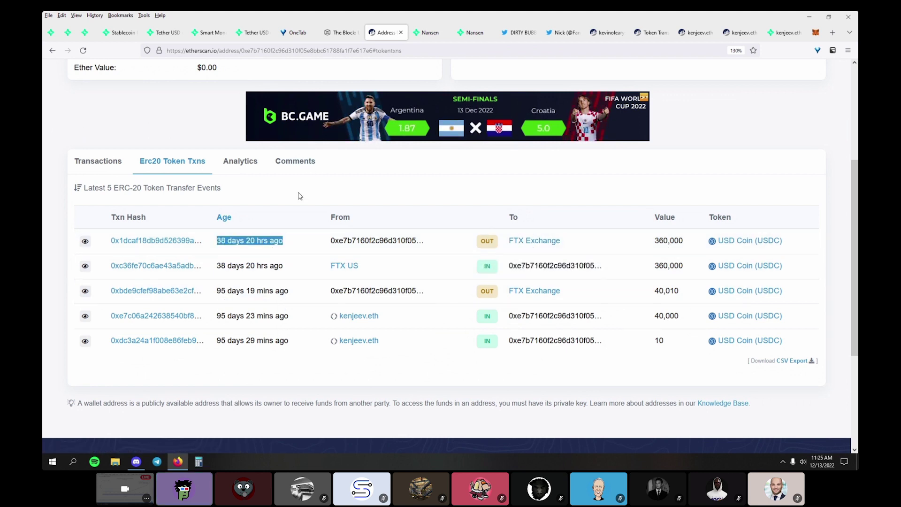
click(240, 398)
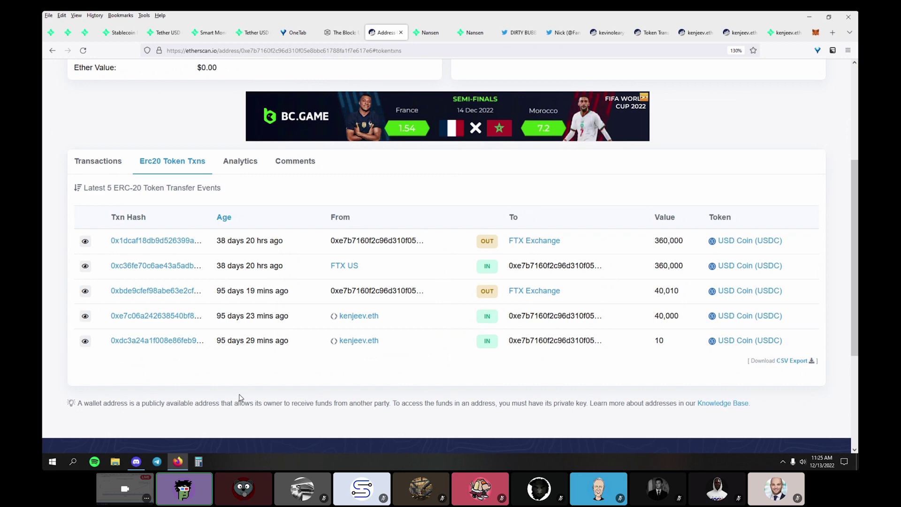
scroll(239, 398, up, 3)
scroll(239, 398, down, 3)
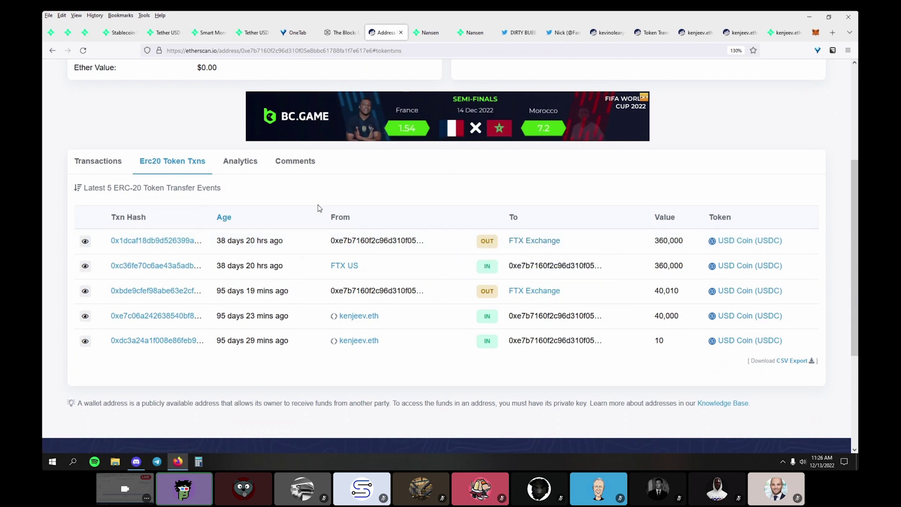
scroll(318, 197, up, 4)
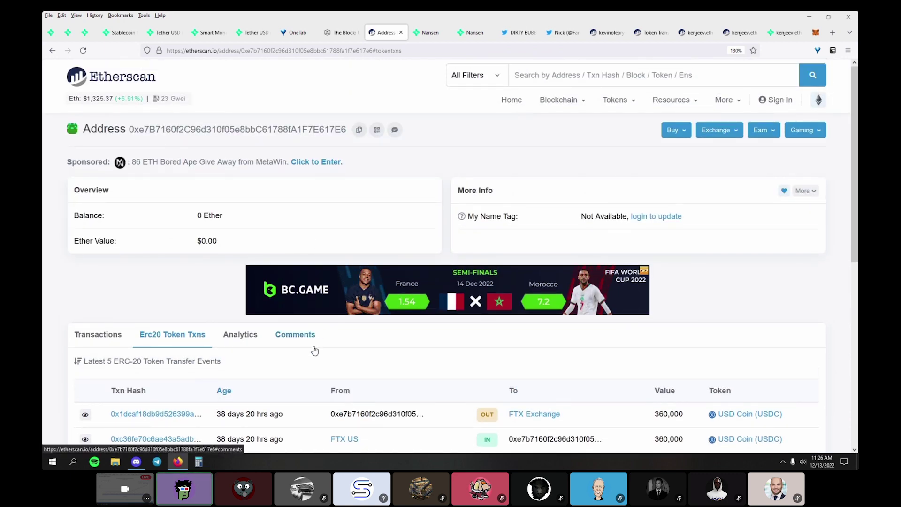
scroll(315, 351, down, 3)
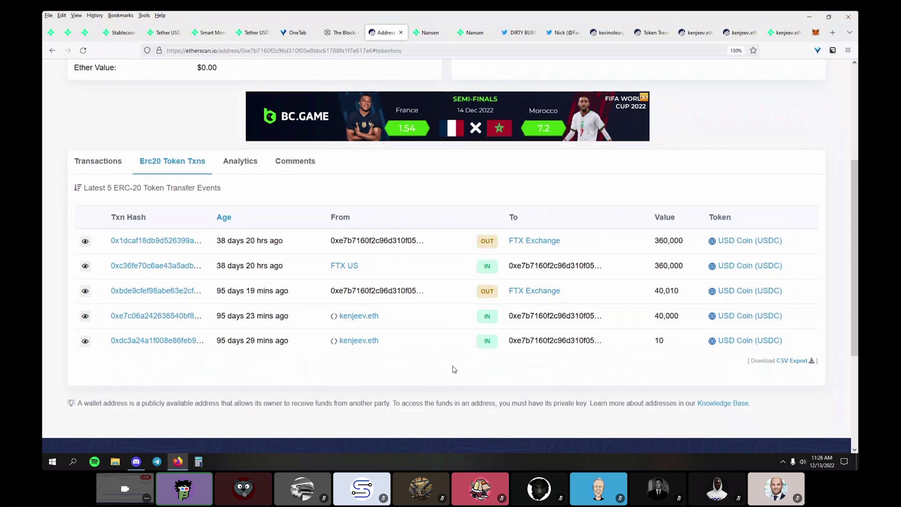
Review the address's regular transactions list and its Analytics Ether balance chart.
click(108, 168)
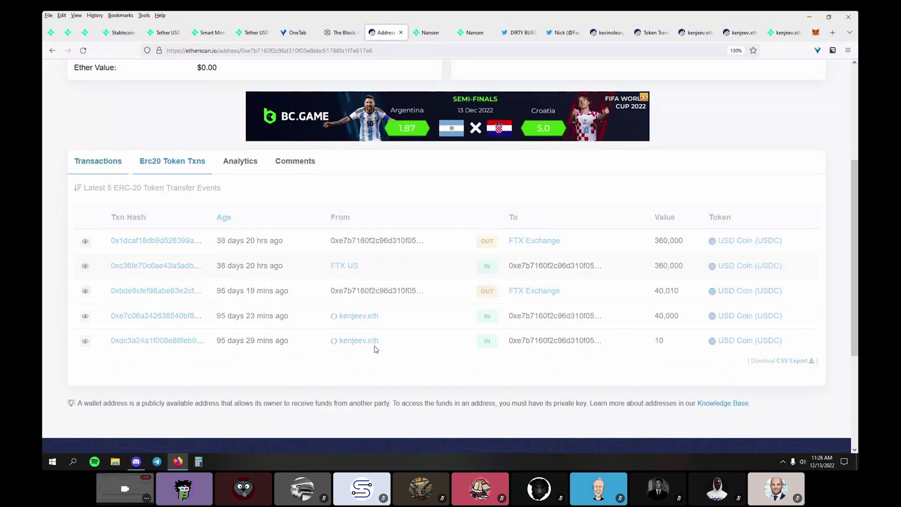
scroll(375, 333, down, 1)
scroll(375, 332, up, 2)
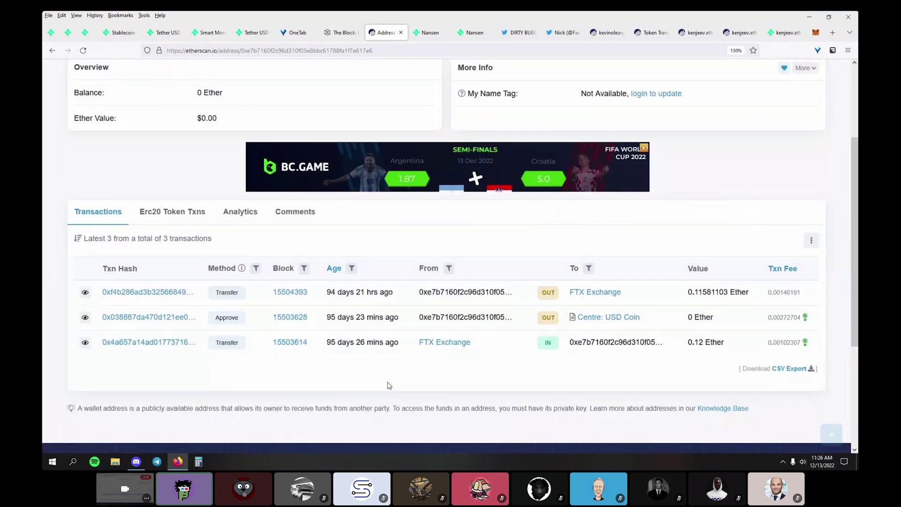
scroll(390, 390, up, 2)
scroll(397, 400, down, 3)
scroll(397, 398, up, 3)
scroll(385, 385, down, 3)
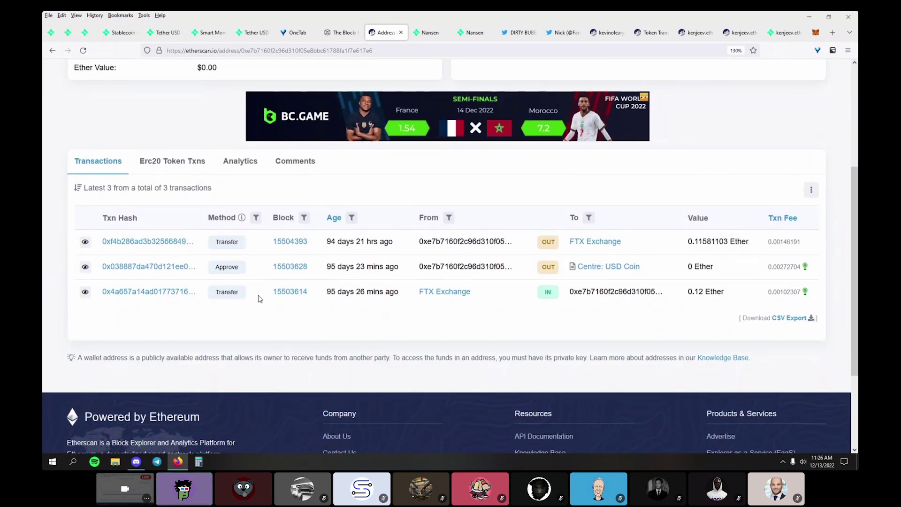
click(248, 161)
scroll(325, 306, down, 2)
scroll(325, 307, down, 5)
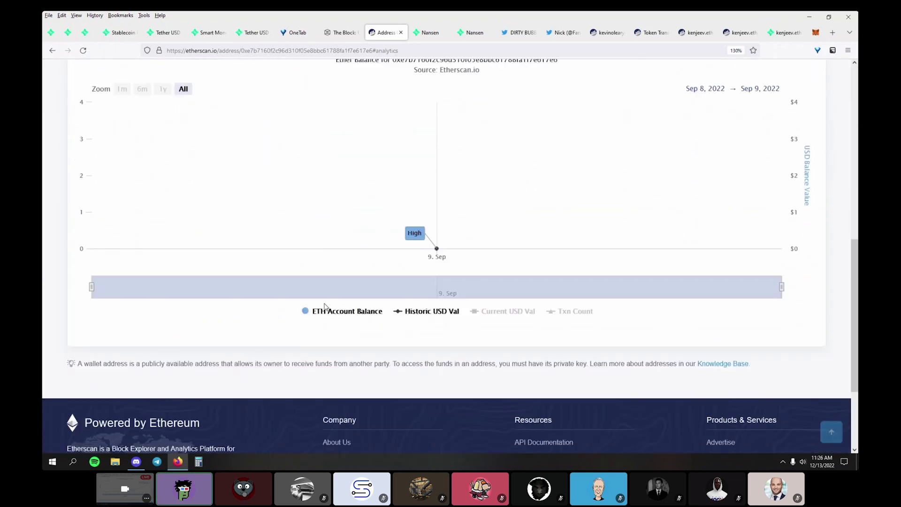
scroll(325, 308, up, 10)
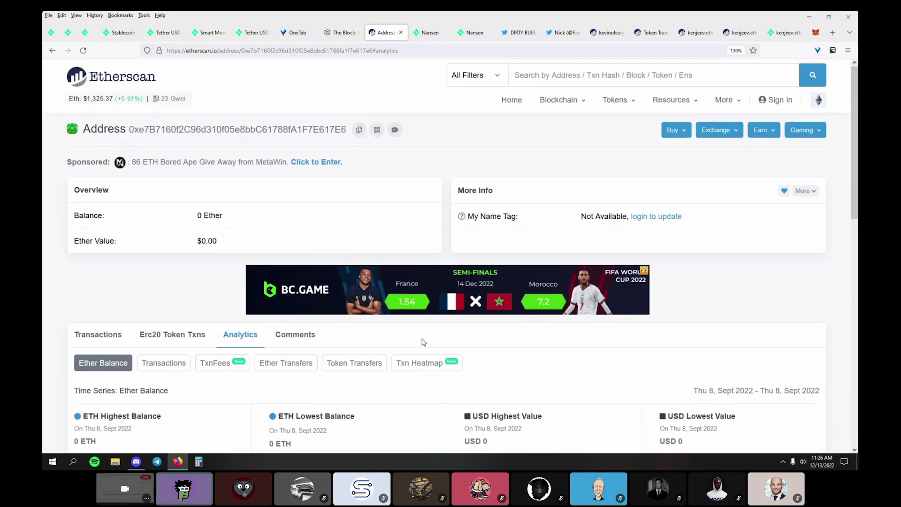
Close this address tab, skim The Block's Binance article, and return to kevinolearyshark.eth's Etherscan page.
key(ctrl+w)
scroll(395, 340, down, 8)
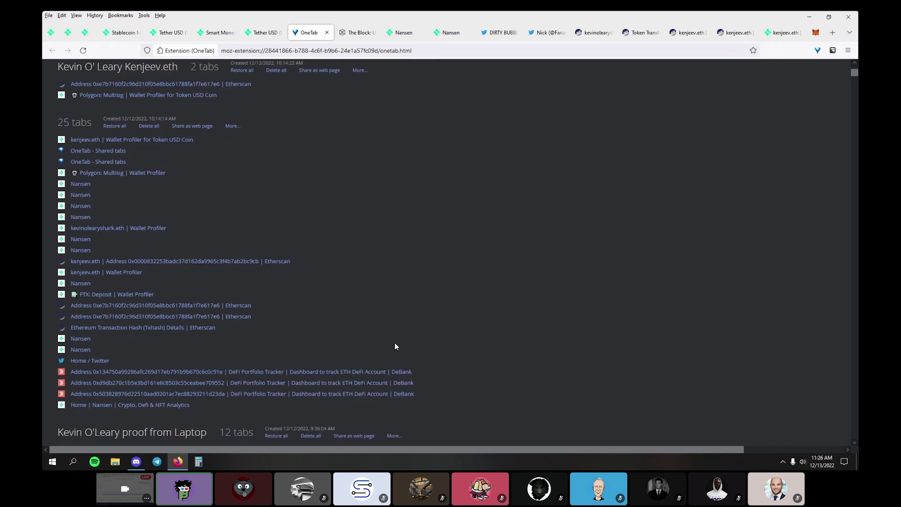
scroll(387, 344, down, 5)
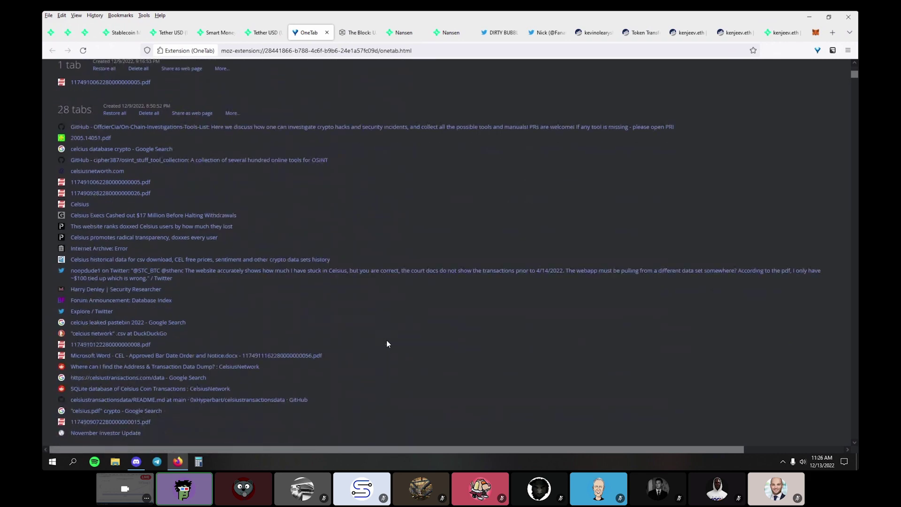
scroll(387, 344, down, 3)
scroll(387, 344, up, 3)
scroll(382, 346, up, 3)
click(357, 32)
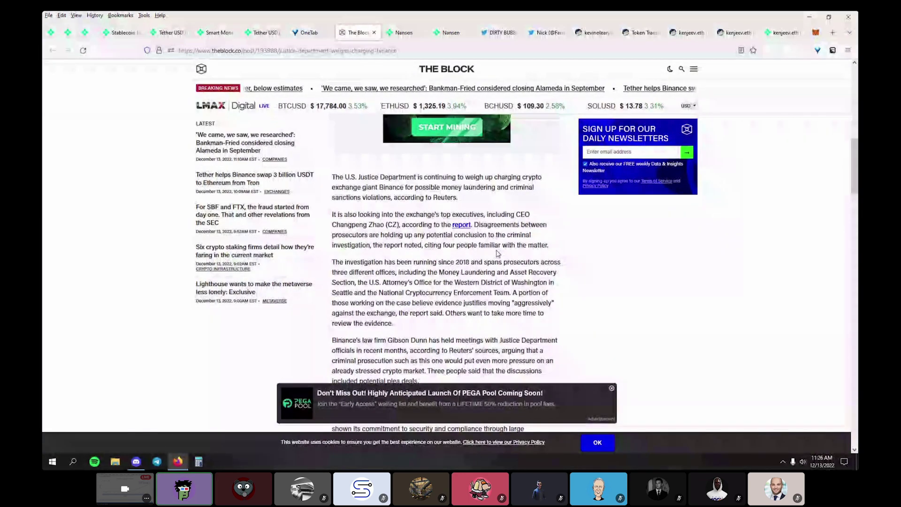
scroll(498, 253, down, 8)
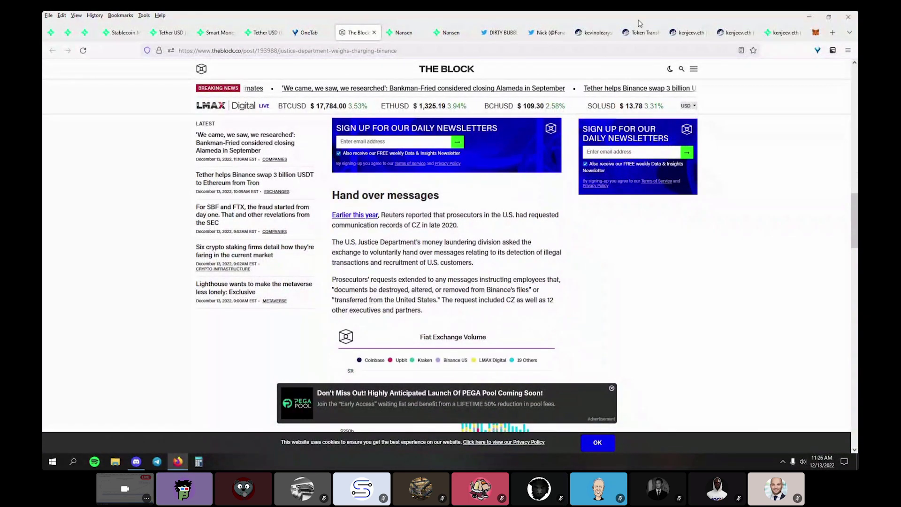
click(594, 33)
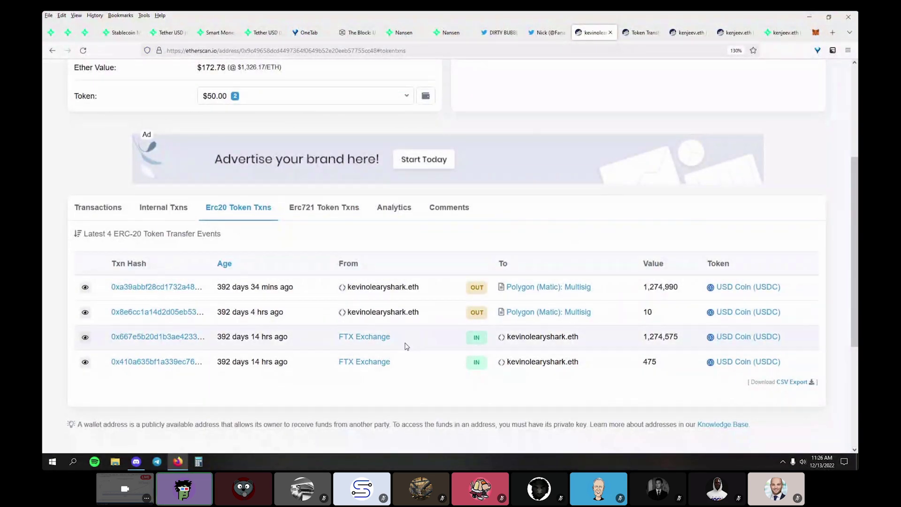
Review kevinolearyshark.eth's regular transactions and its four ERC-20 USDC transfers.
mouse_move(248, 338)
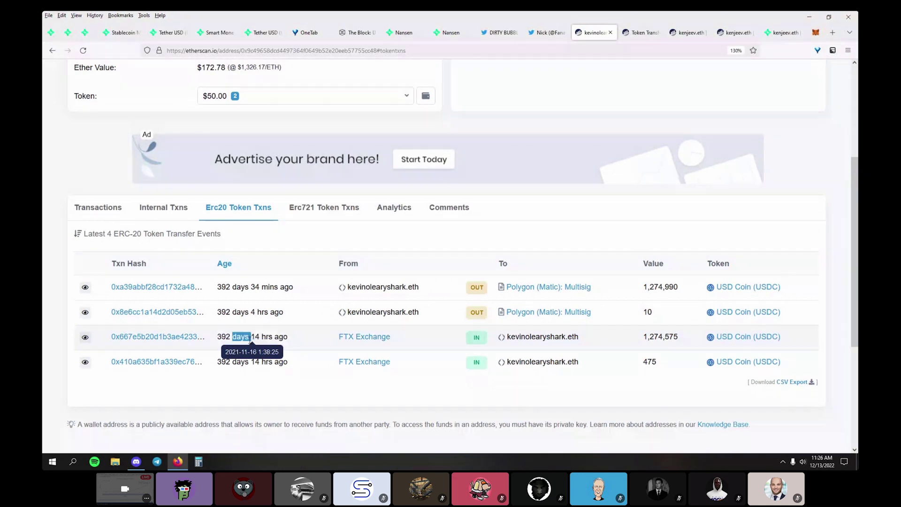
click(291, 329)
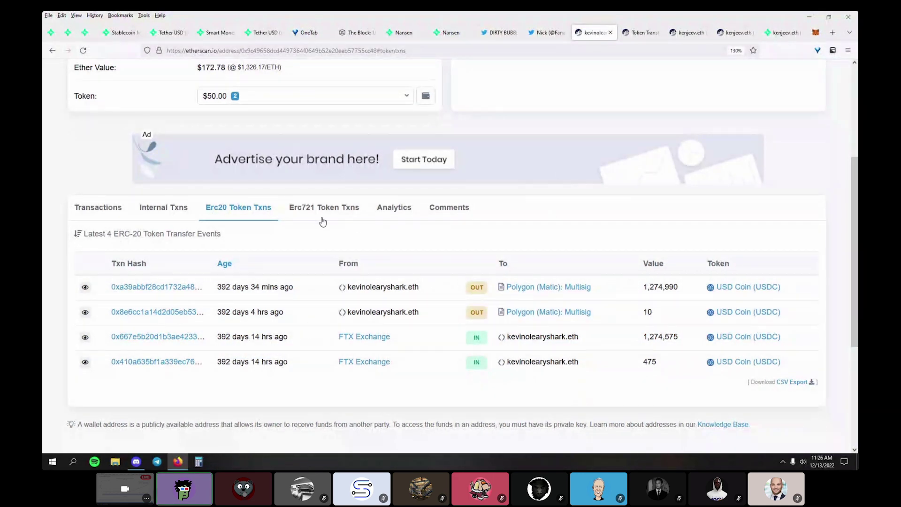
click(96, 210)
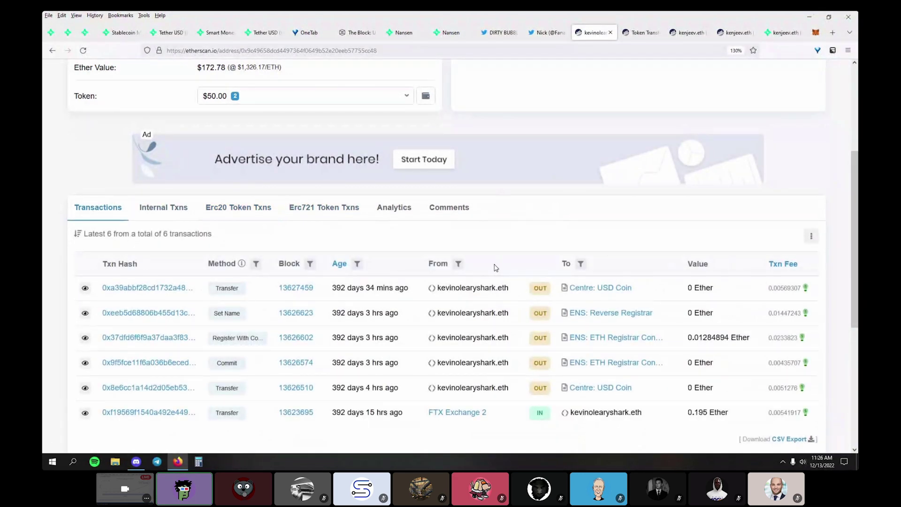
scroll(587, 291, down, 4)
scroll(645, 332, up, 4)
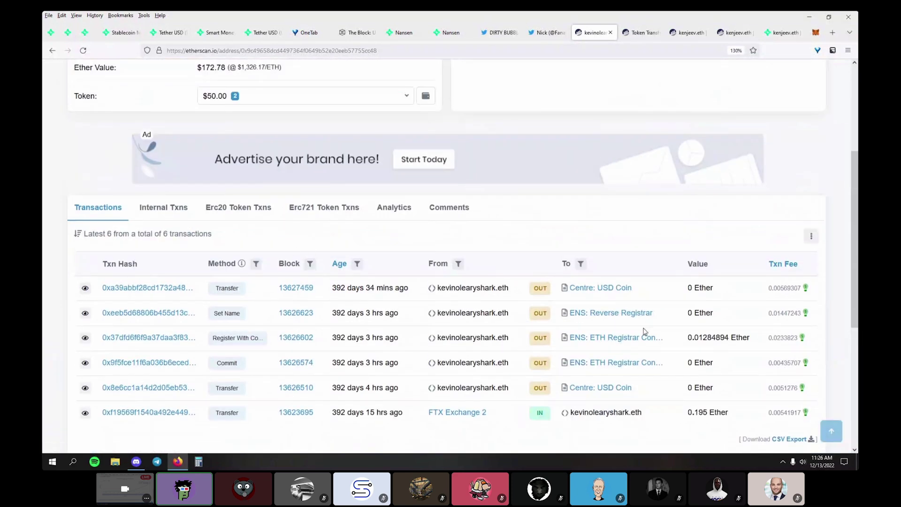
click(256, 206)
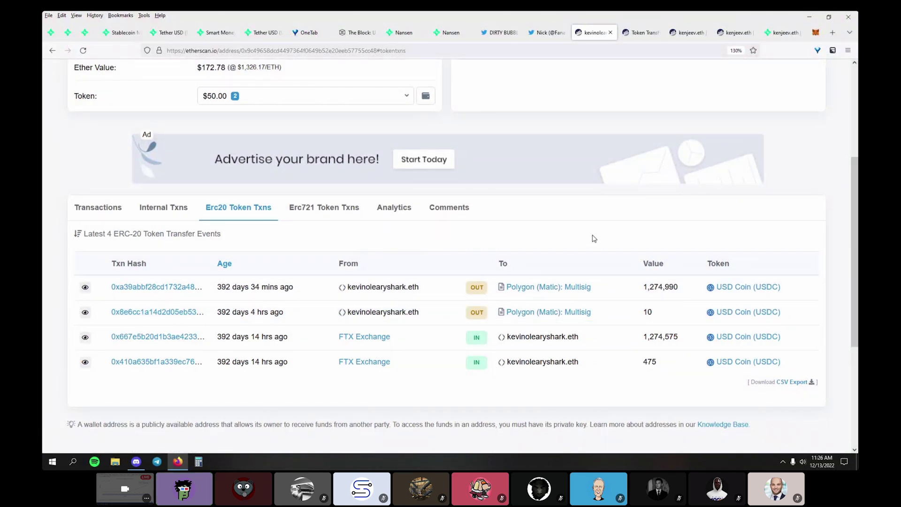
scroll(595, 238, up, 3)
key(ctrl+w)
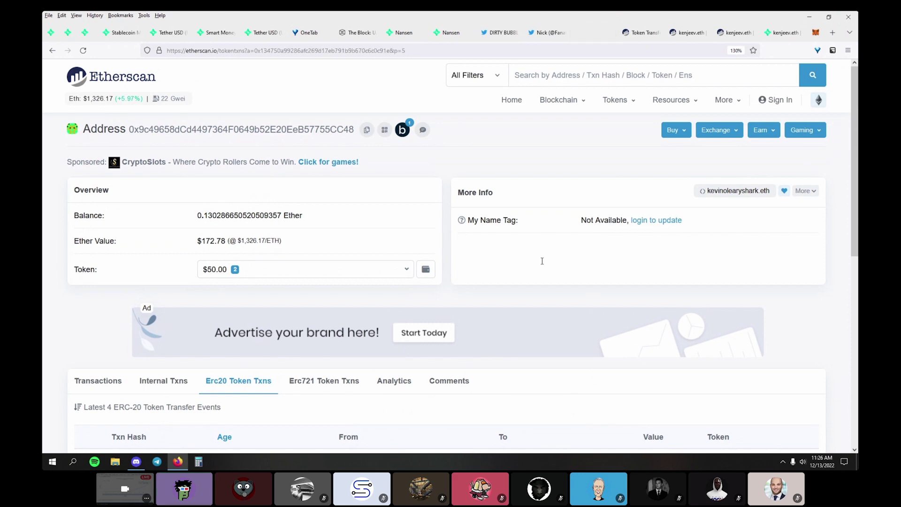
scroll(400, 302, down, 5)
scroll(401, 302, down, 2)
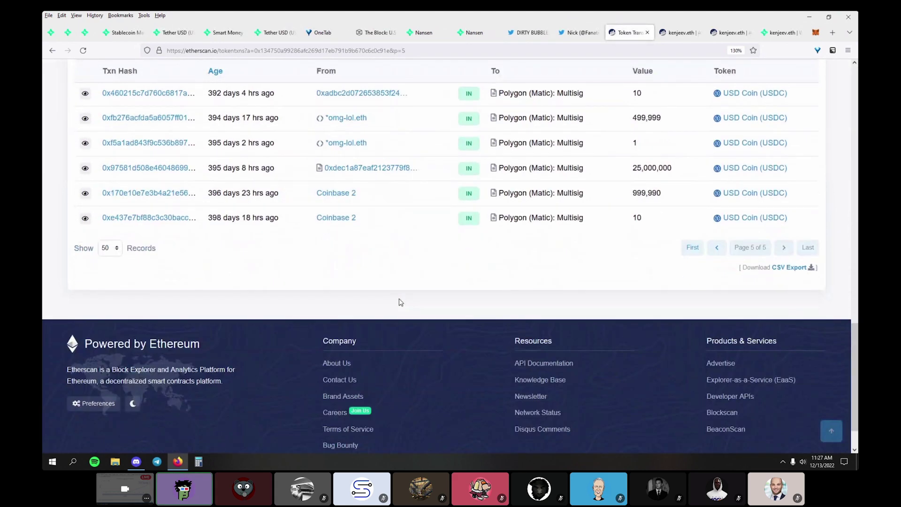
scroll(403, 302, up, 6)
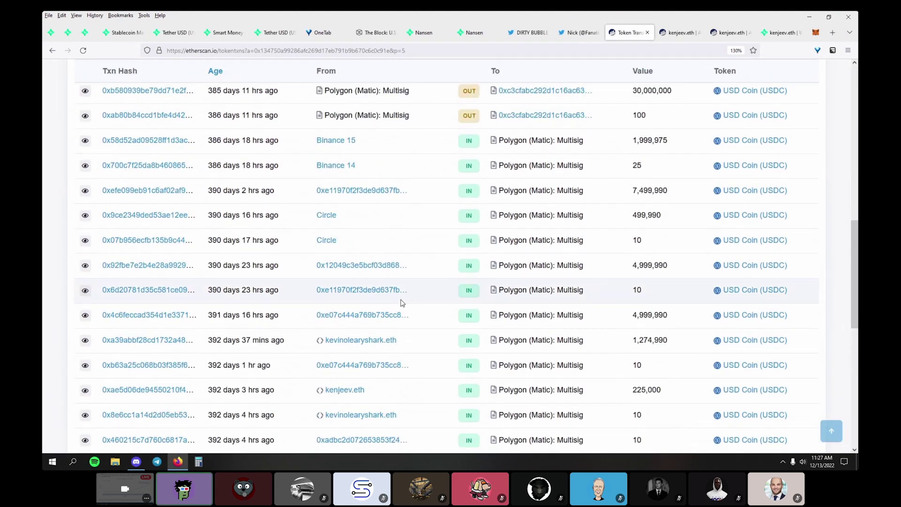
key(ctrl+w)
key(ctrl+w)
key(ctrl+w)
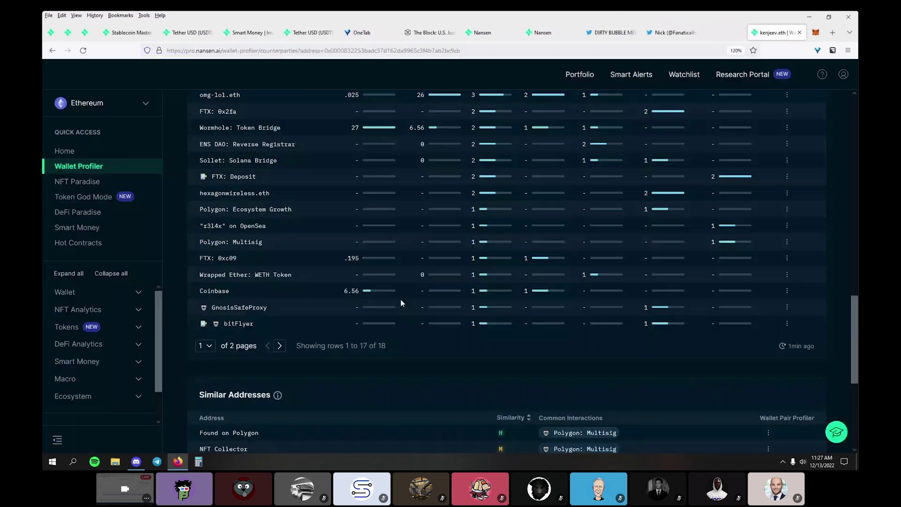
Close the Nansen wallet profiler and the profile feed to reach the Dirty Bubble Media thread.
key(ctrl+w)
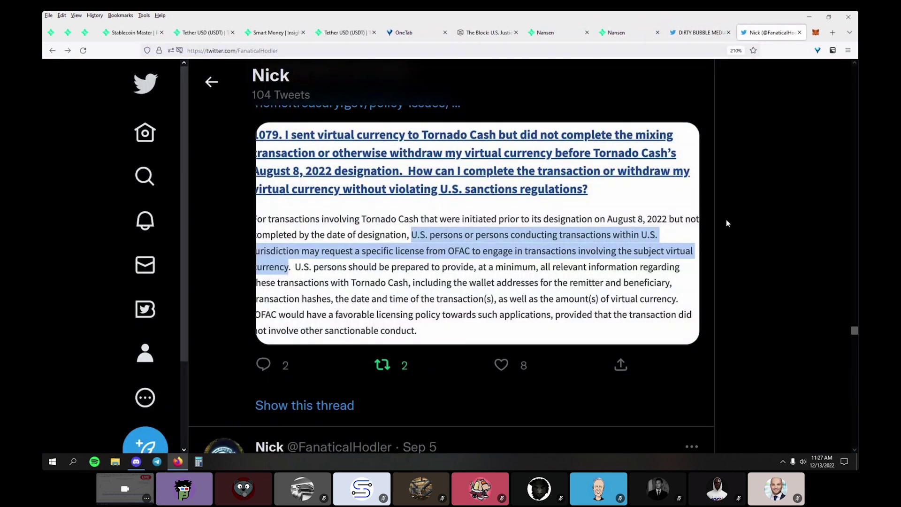
scroll(727, 221, up, 5)
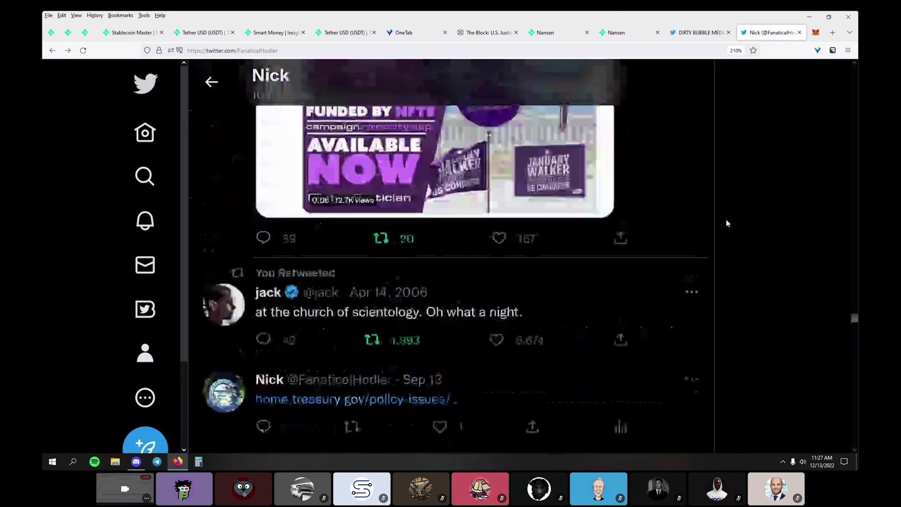
scroll(727, 220, up, 5)
scroll(726, 220, up, 5)
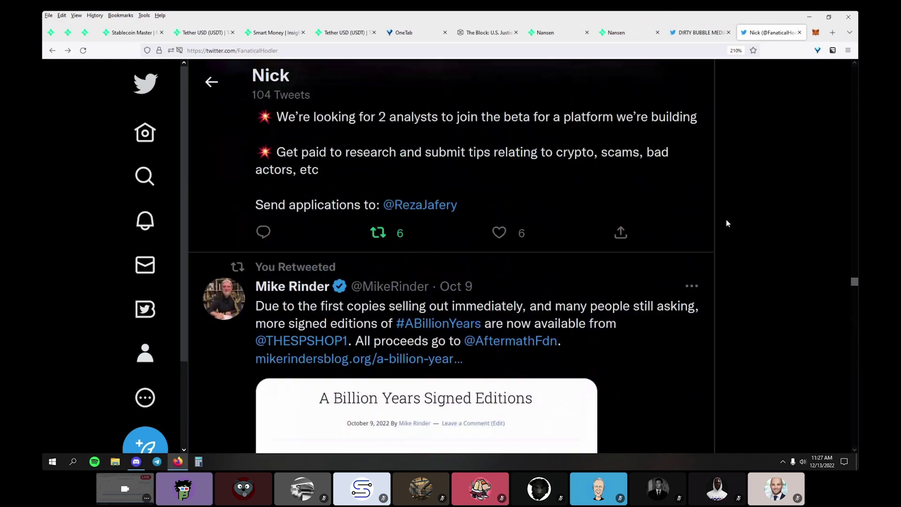
key(ctrl+w)
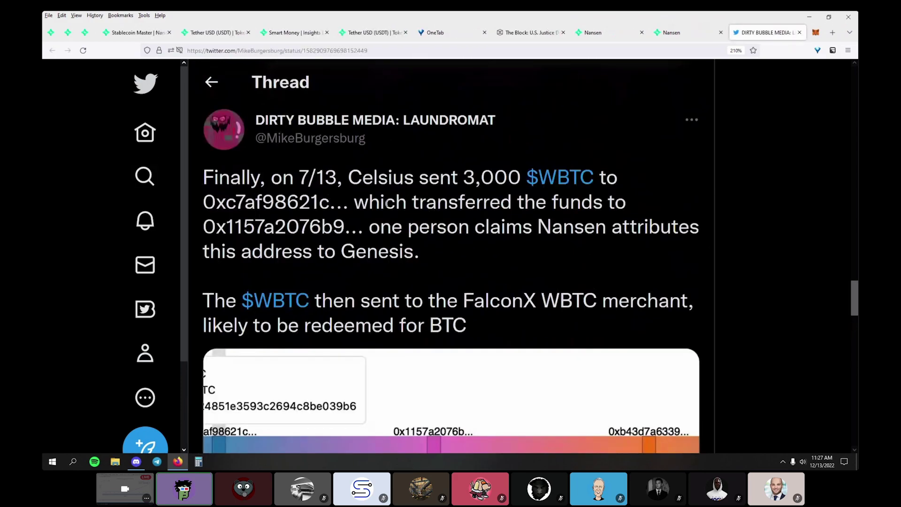
Read the tweet about Celsius's 3,000 WBTC, selecting its opening paragraph and text.
triple_click(408, 193)
double_click(381, 178)
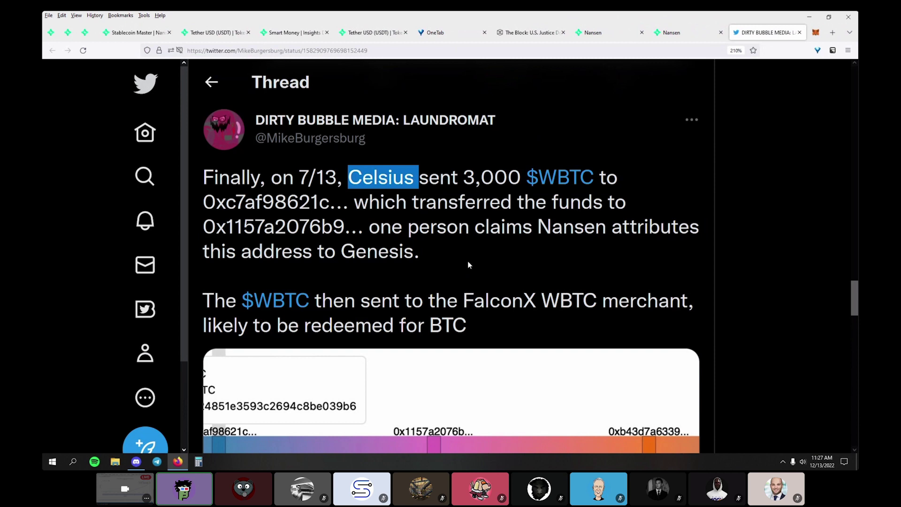
drag(504, 327, 374, 178)
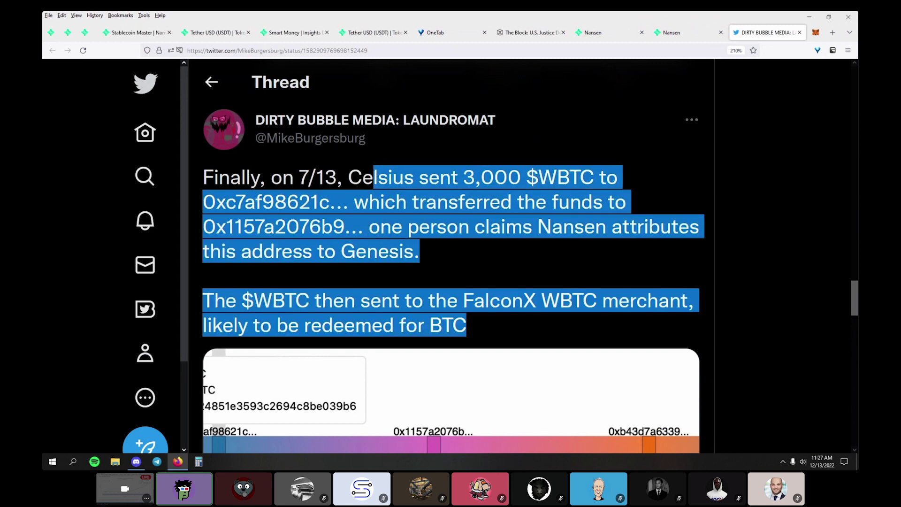
click(374, 179)
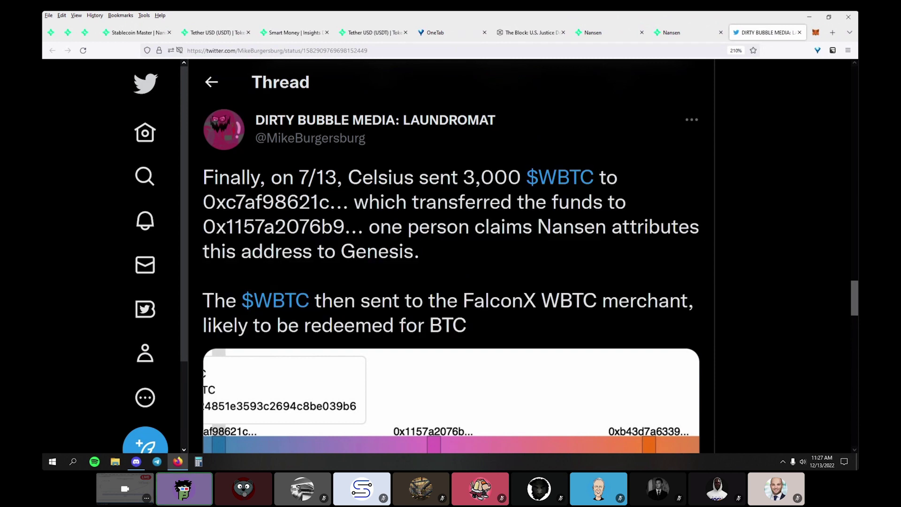
scroll(487, 323, down, 10)
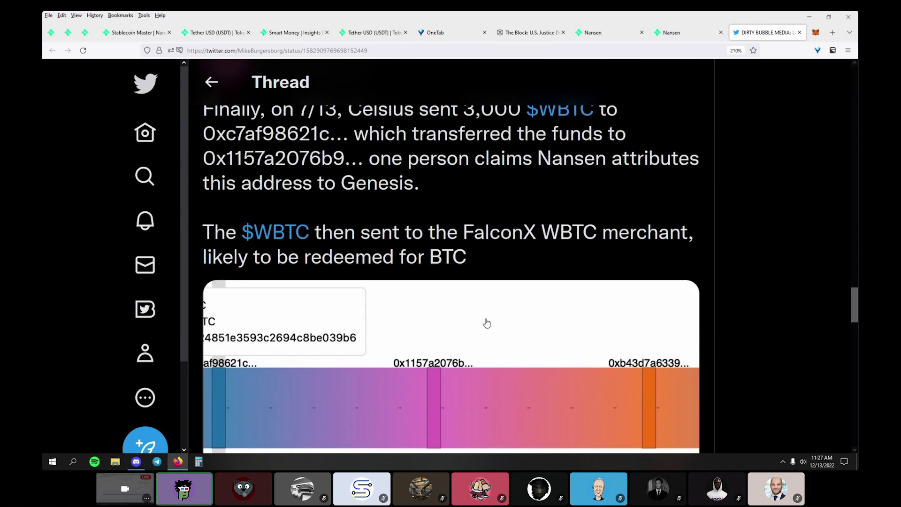
scroll(487, 323, up, 10)
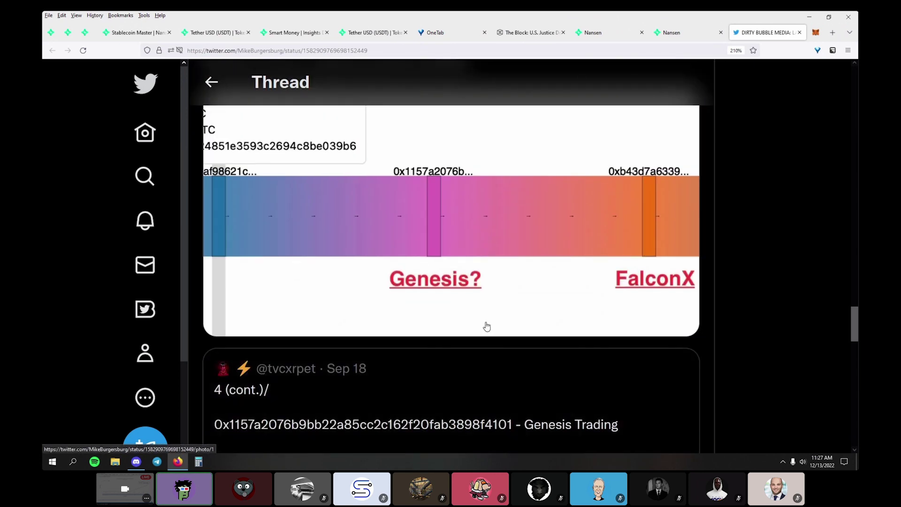
scroll(483, 337, down, 10)
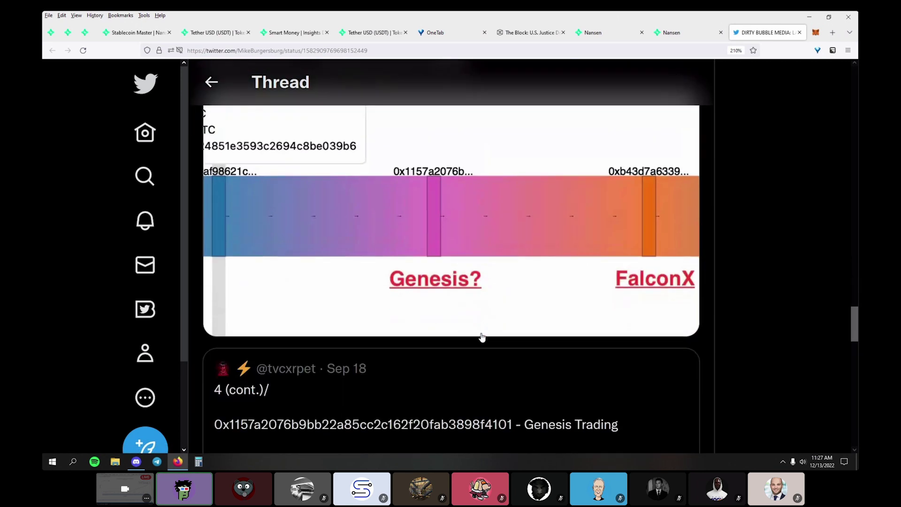
scroll(482, 338, up, 5)
drag(475, 324, 491, 302)
click(429, 260)
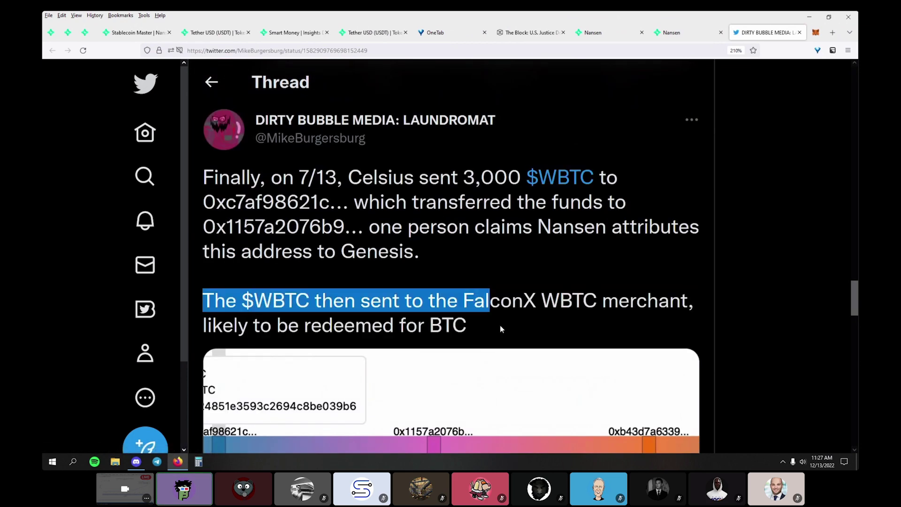
click(501, 327)
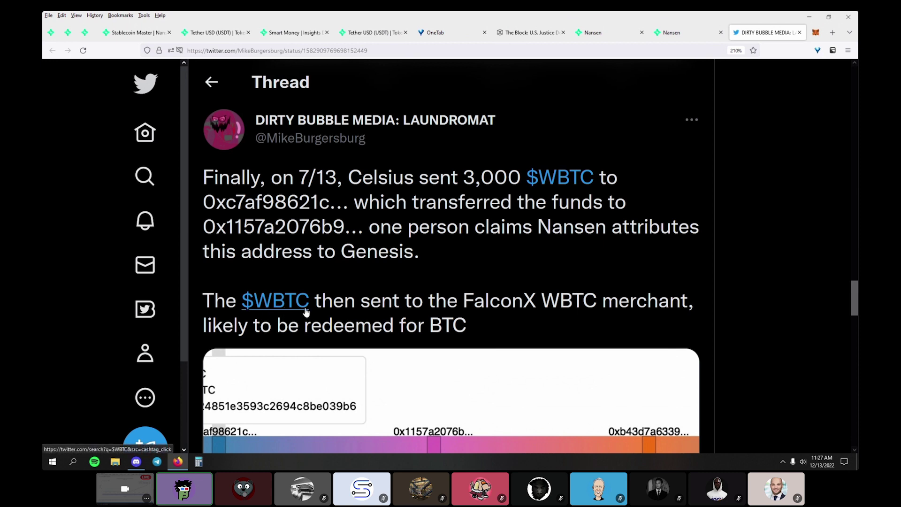
Highlight the paragraph on WBTC going to FalconX and the words FalconX and Genesis.
triple_click(500, 300)
click(509, 326)
double_click(500, 300)
click(479, 329)
double_click(358, 253)
click(493, 281)
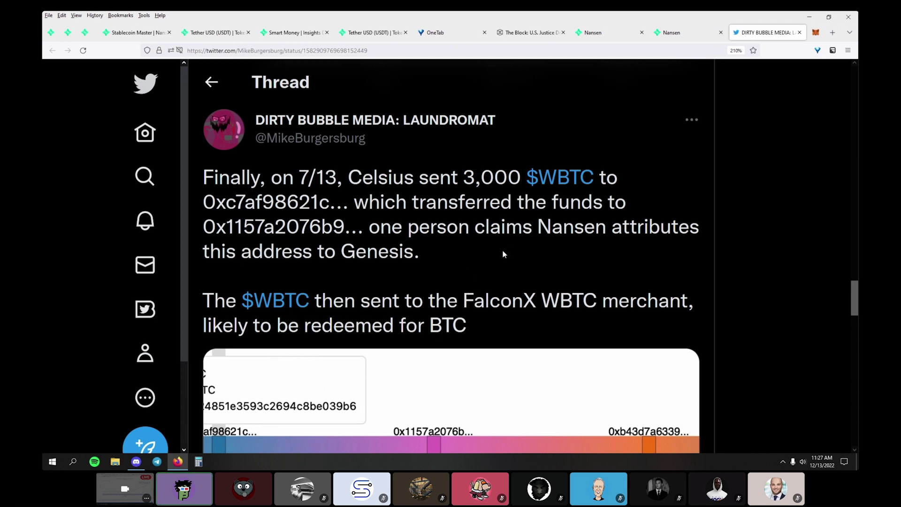
click(145, 176)
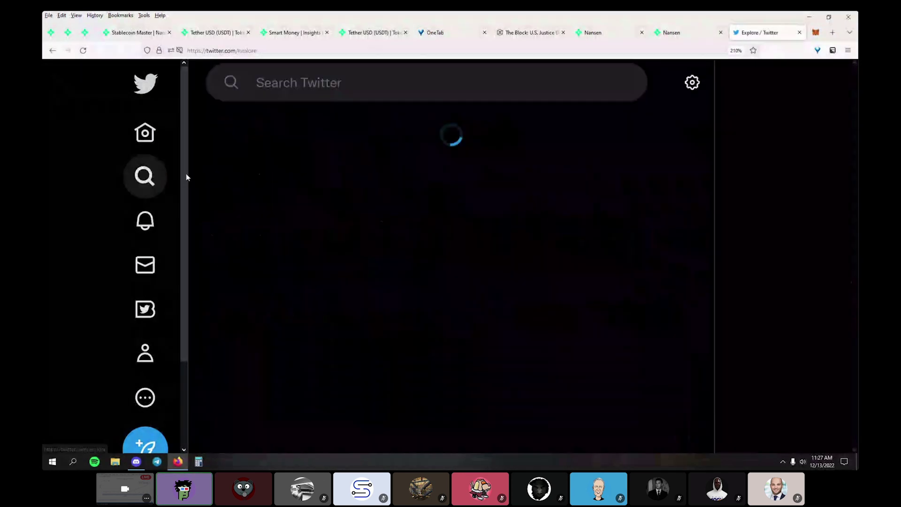
text(falconx)
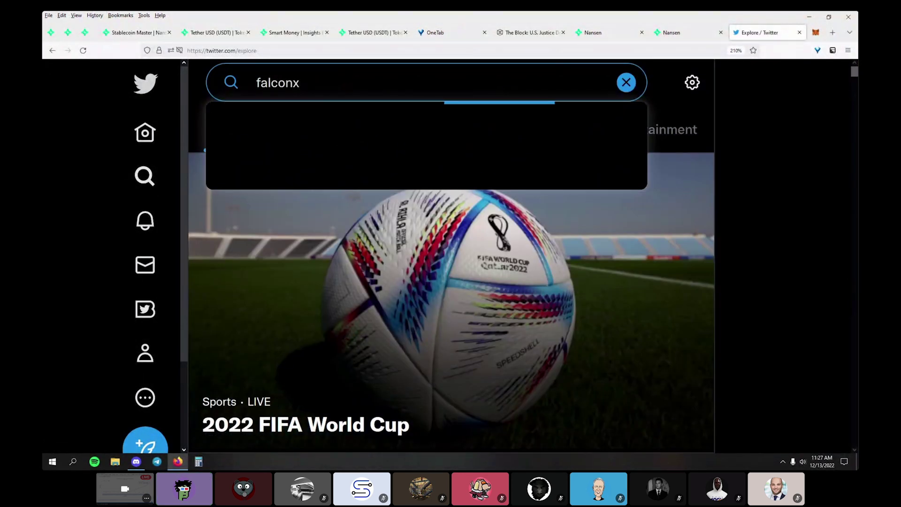
key(Return)
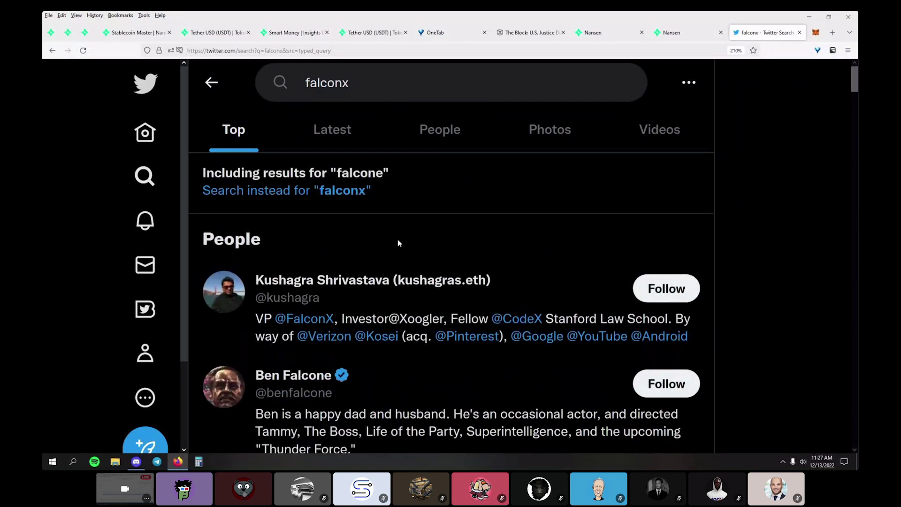
scroll(375, 260, down, 5)
scroll(376, 260, up, 5)
click(328, 320)
scroll(427, 253, down, 5)
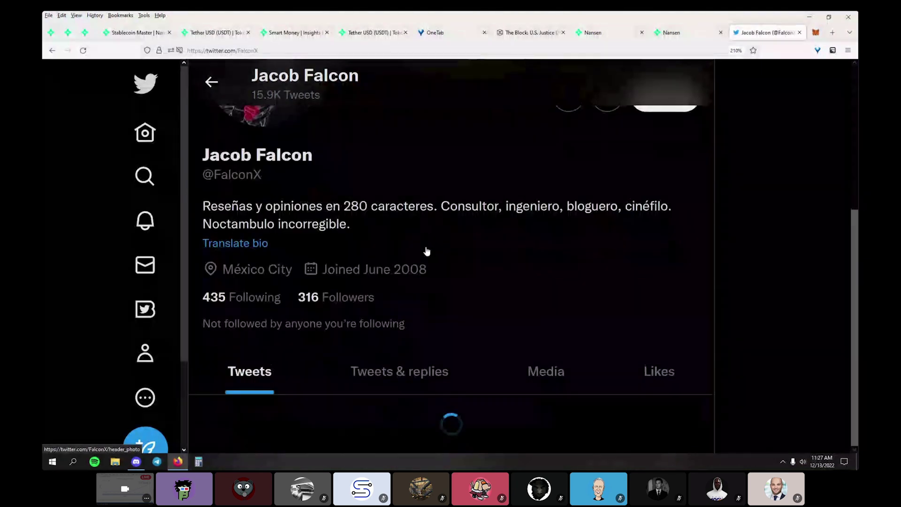
scroll(425, 252, down, 5)
scroll(187, 80, up, 5)
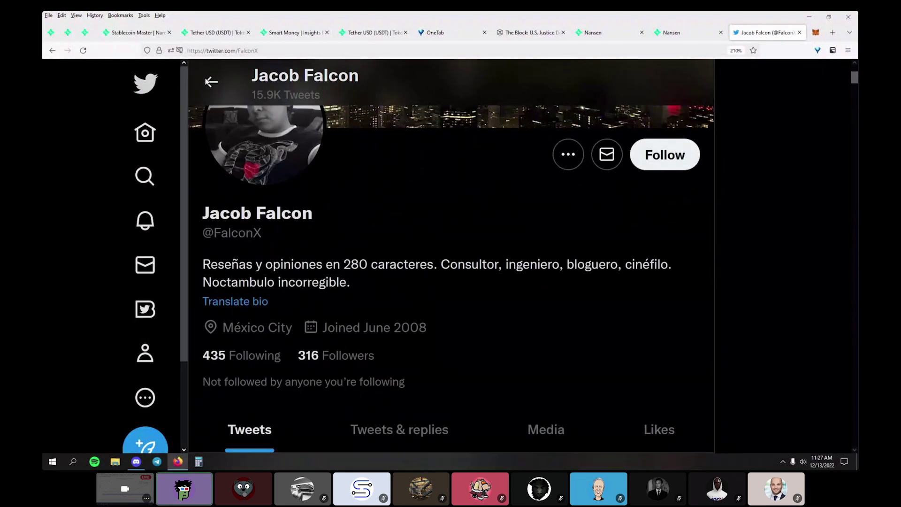
click(205, 82)
Refine the search to 'falconx crypto', scan the results, and close that tab.
scroll(483, 257, down, 10)
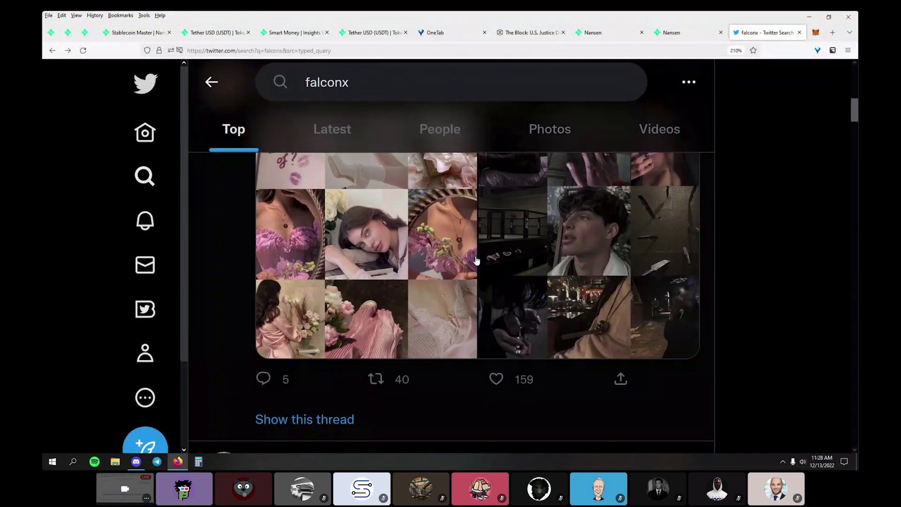
click(374, 84)
text(c)
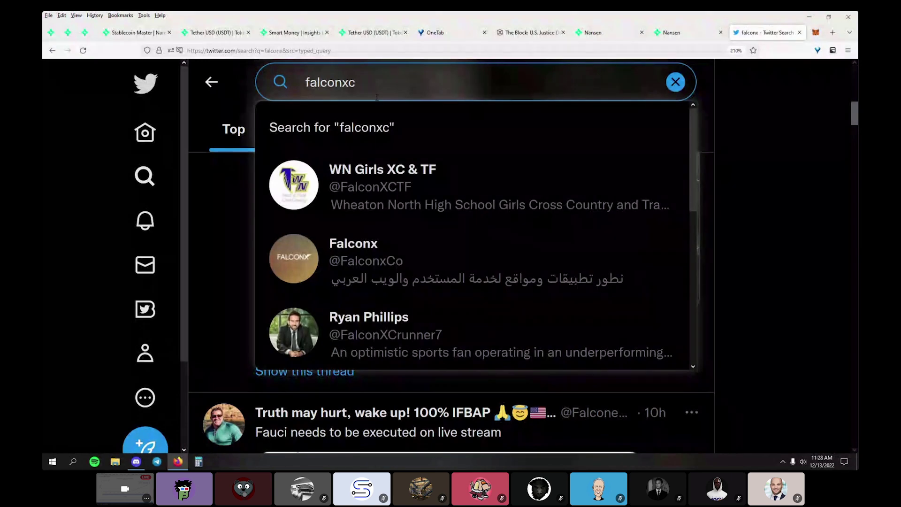
text(rypto)
key(Return)
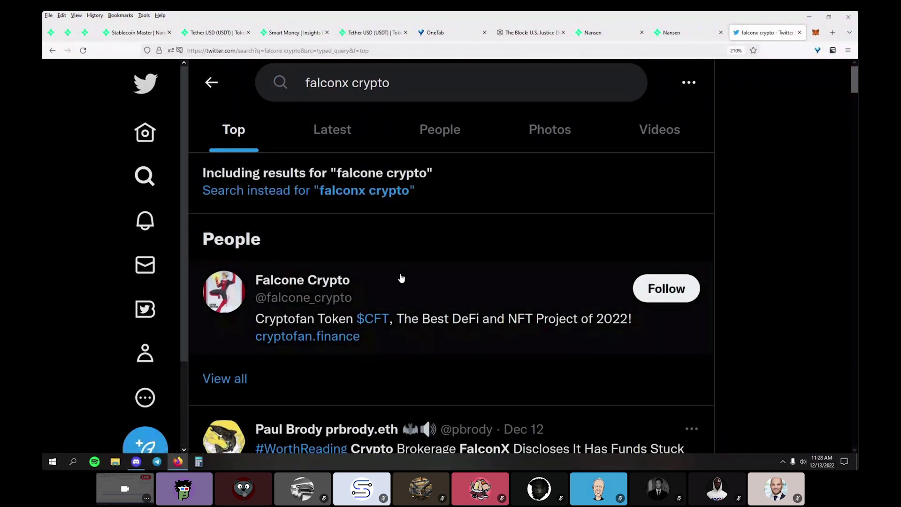
scroll(401, 278, down, 5)
scroll(408, 279, down, 10)
scroll(425, 277, up, 7)
scroll(499, 368, up, 5)
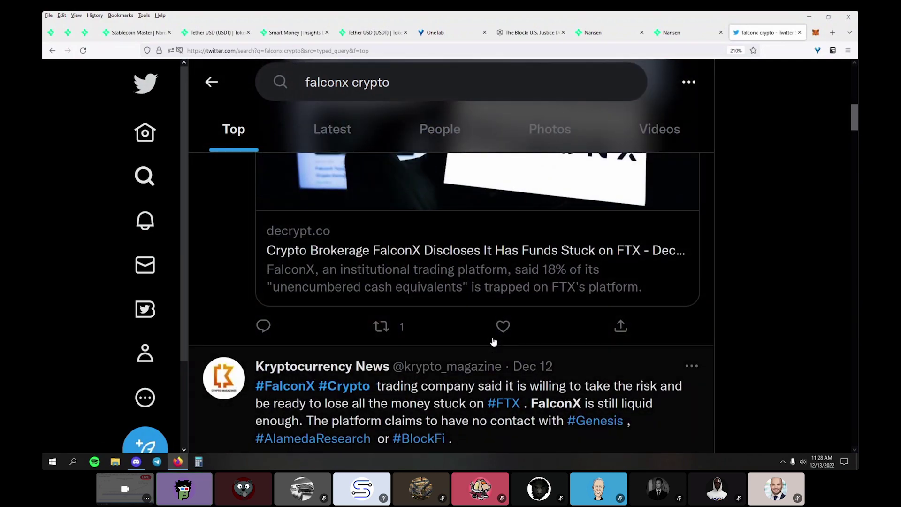
scroll(498, 376, down, 10)
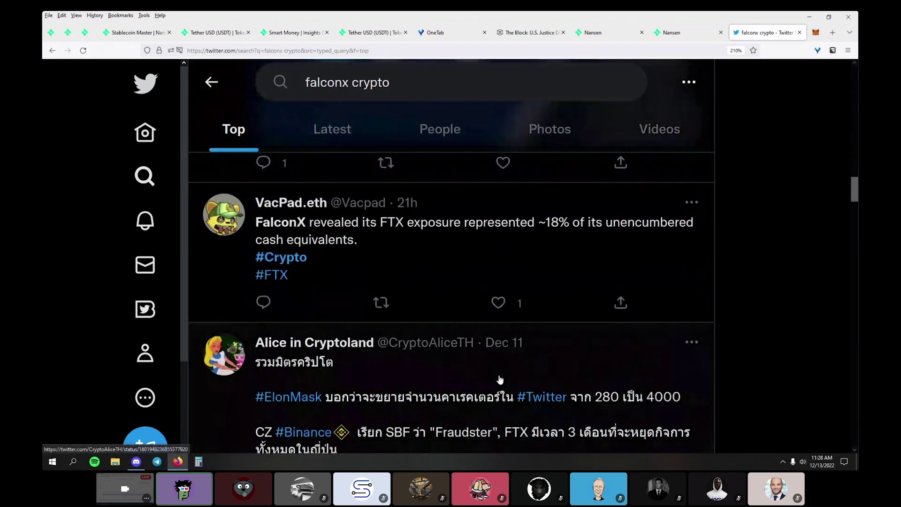
key(ctrl+w)
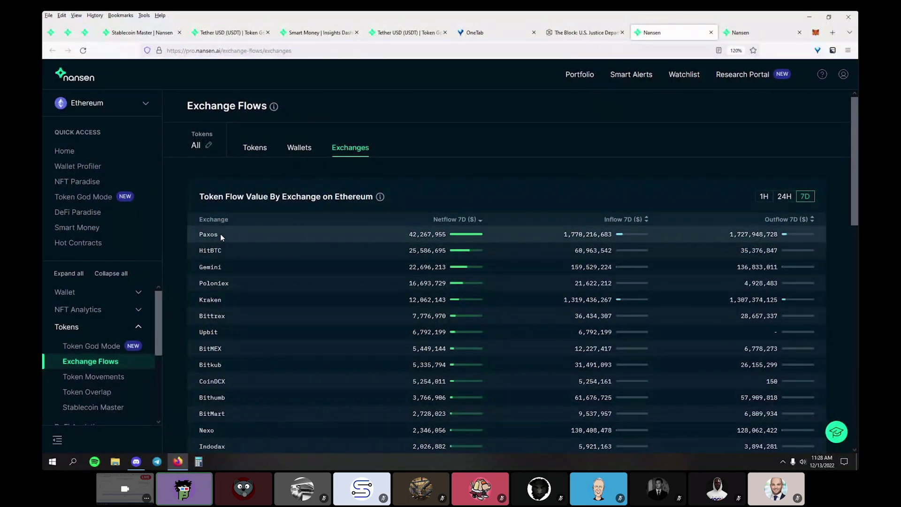
Open Nansen's Token God Mode page and dismiss the token dropdown without choosing a token.
scroll(127, 329, down, 3)
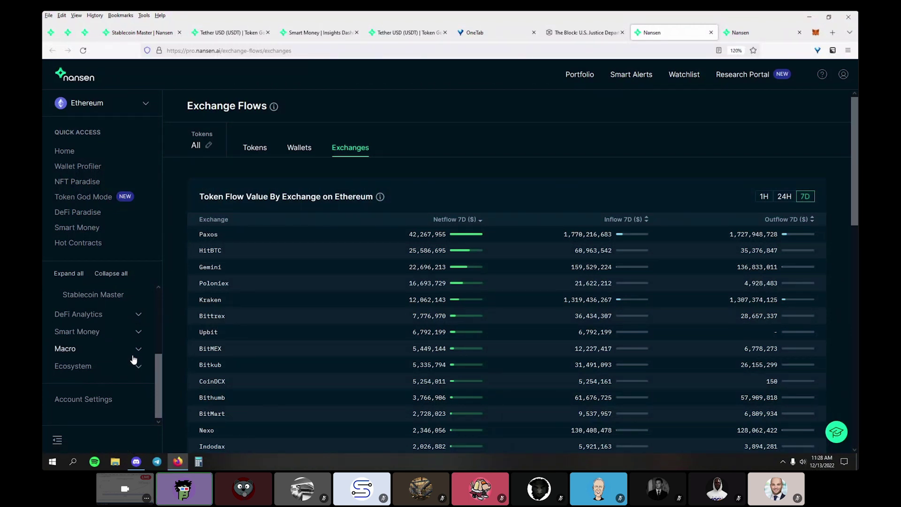
click(119, 200)
click(481, 205)
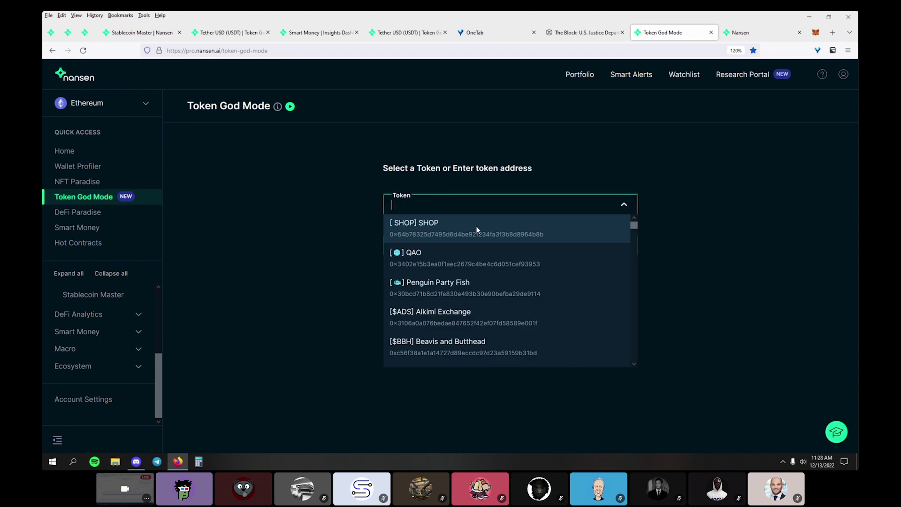
click(230, 313)
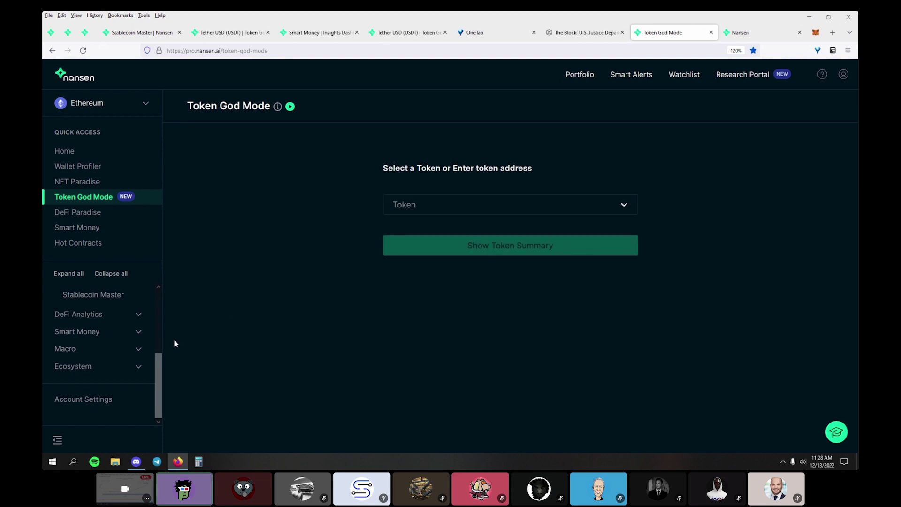
Close the Token God Mode tab and reopen the saved Wintermute Trading: WBTC Merchant profile from OneTab.
key(ctrl+w)
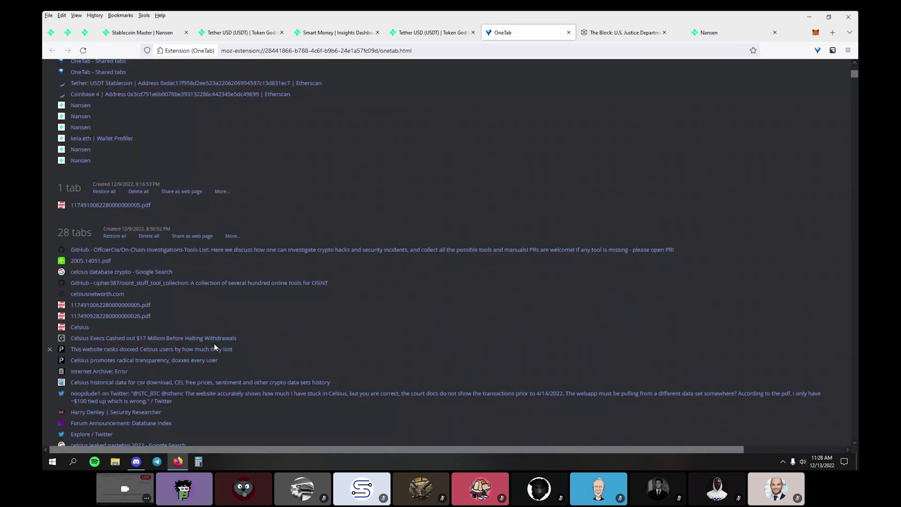
scroll(281, 153, up, 5)
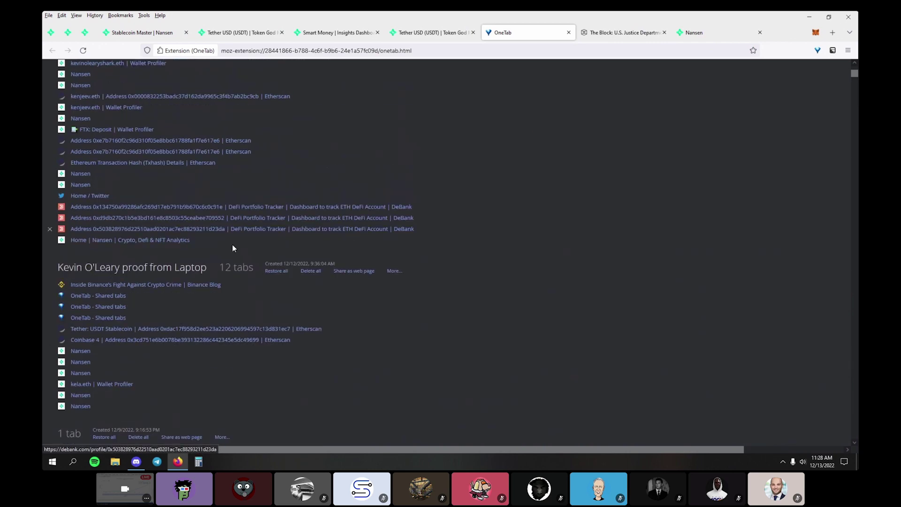
scroll(216, 397, up, 4)
scroll(147, 393, down, 1)
scroll(148, 392, up, 5)
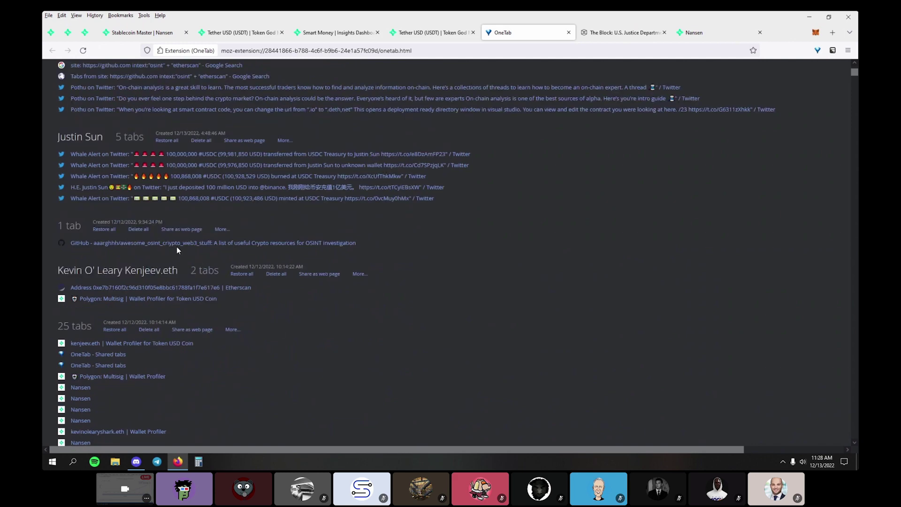
scroll(179, 250, up, 5)
scroll(179, 249, up, 10)
scroll(204, 284, up, 2)
scroll(204, 284, down, 3)
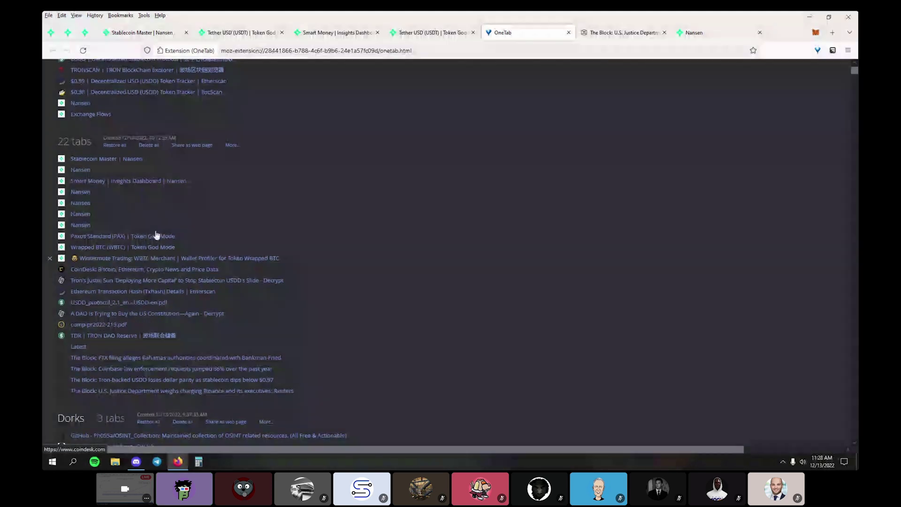
middle_click(142, 257)
scroll(199, 275, up, 3)
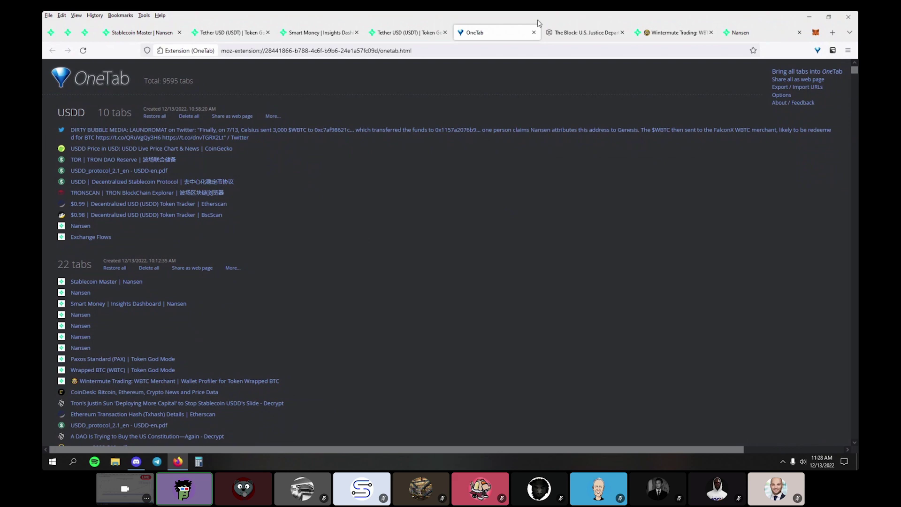
click(672, 32)
Return to the Exchange Flows wallet data tab.
scroll(527, 215, down, 1)
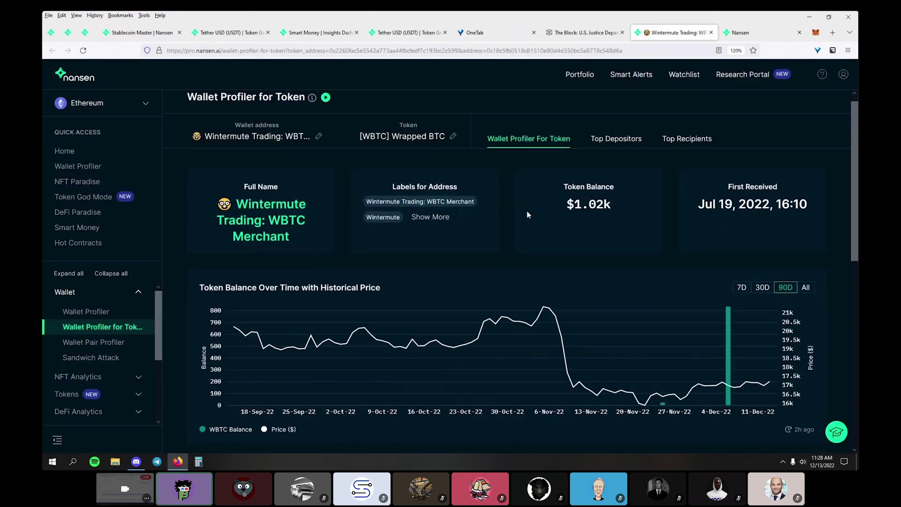
scroll(527, 210, down, 3)
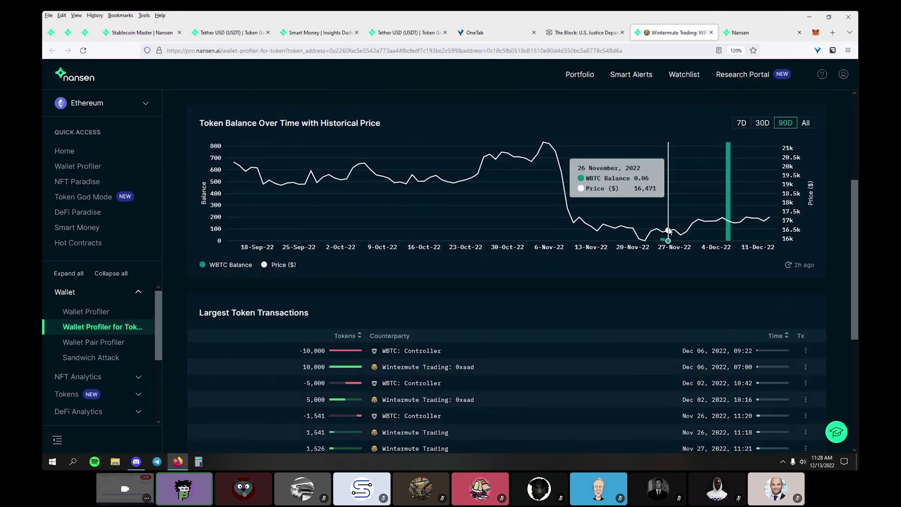
scroll(668, 230, down, 3)
click(773, 34)
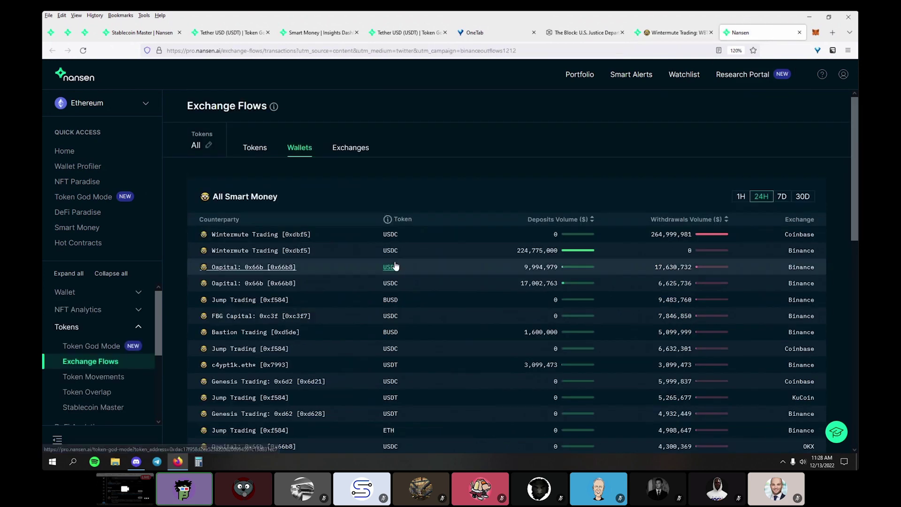
Open the FalconX: 0x115 counterparty's Wallet Profiler and review its 11.4k ETH and USDC holdings.
scroll(402, 209, down, 3)
scroll(403, 210, down, 5)
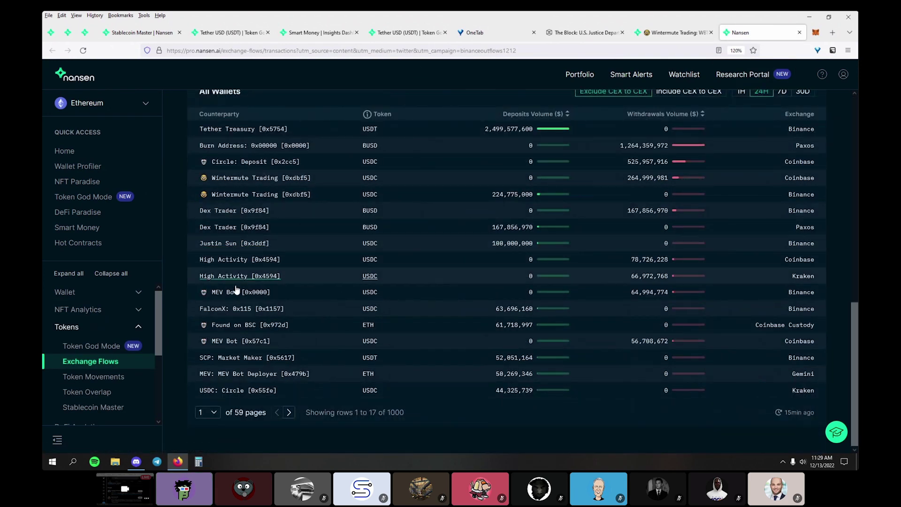
click(251, 309)
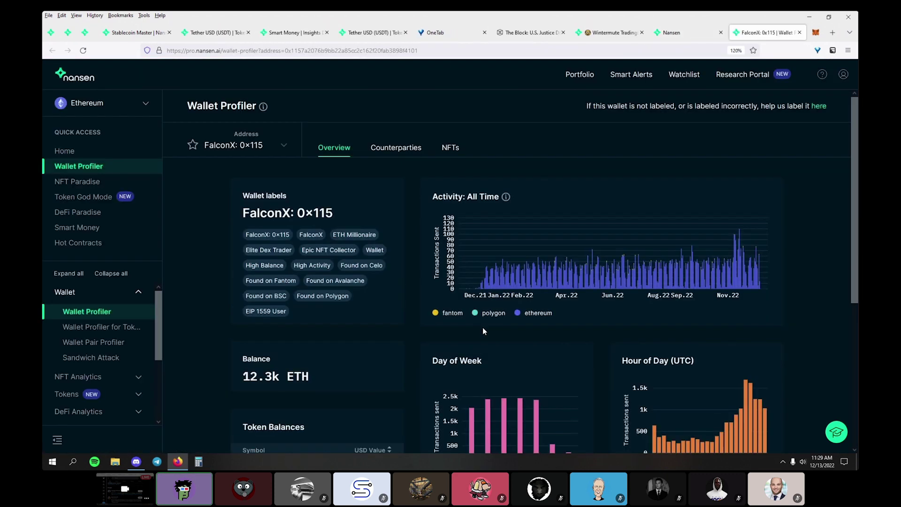
scroll(410, 256, down, 3)
scroll(410, 255, up, 3)
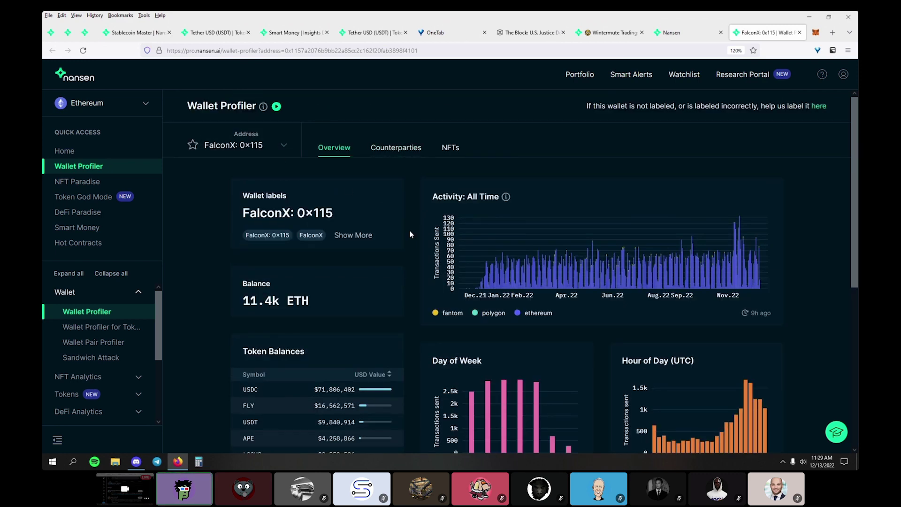
scroll(409, 230, down, 5)
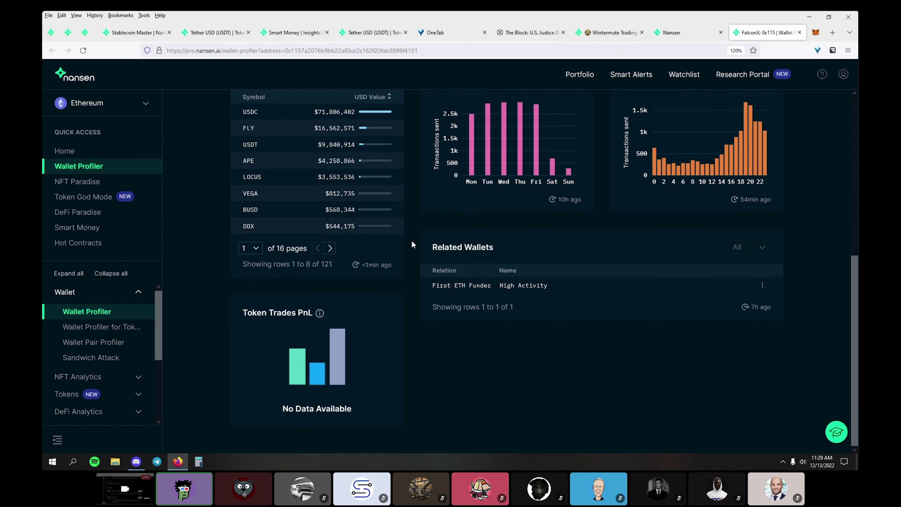
scroll(413, 244, up, 3)
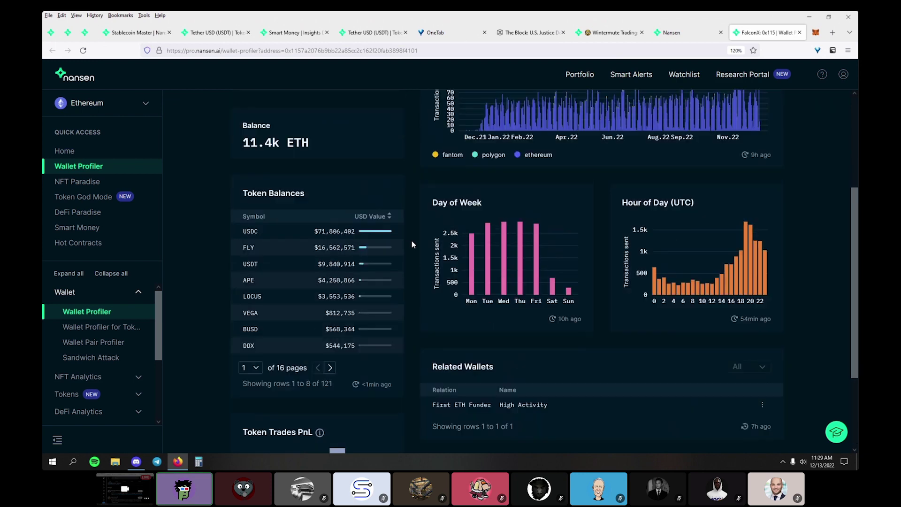
scroll(412, 244, up, 2)
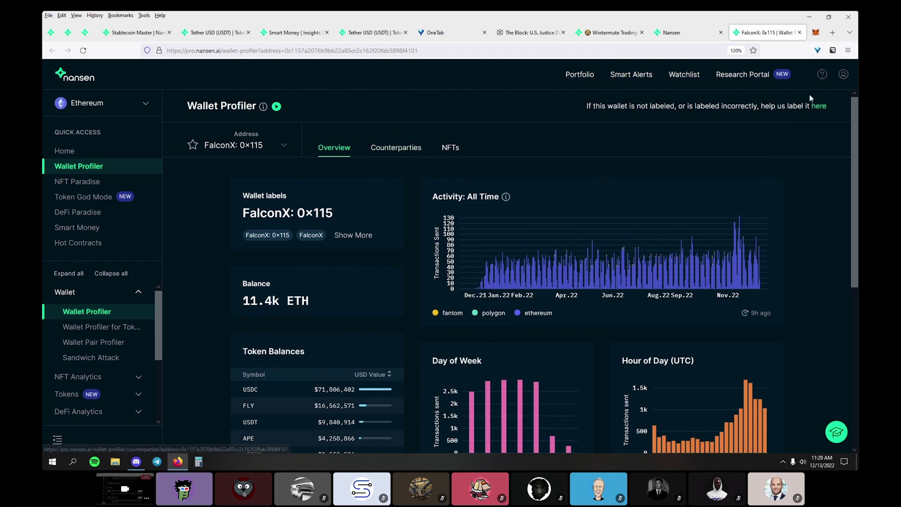
Show the next page of All Wallets rows, then return to the Wintermute Trading WBTC profile.
click(688, 37)
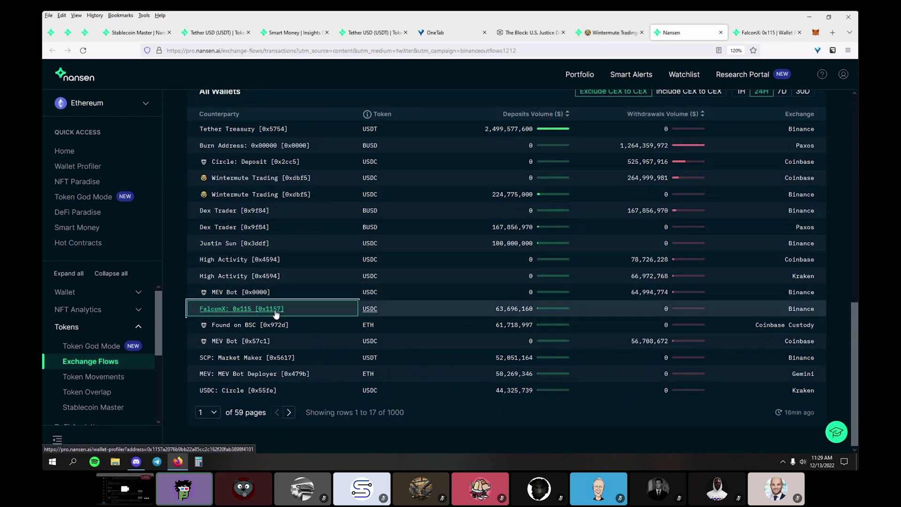
click(289, 414)
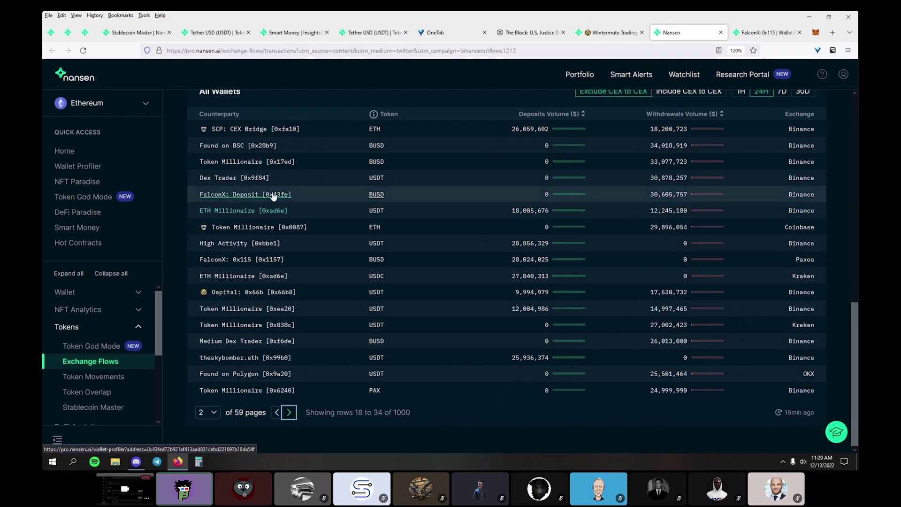
key(ctrl+shift+Tab)
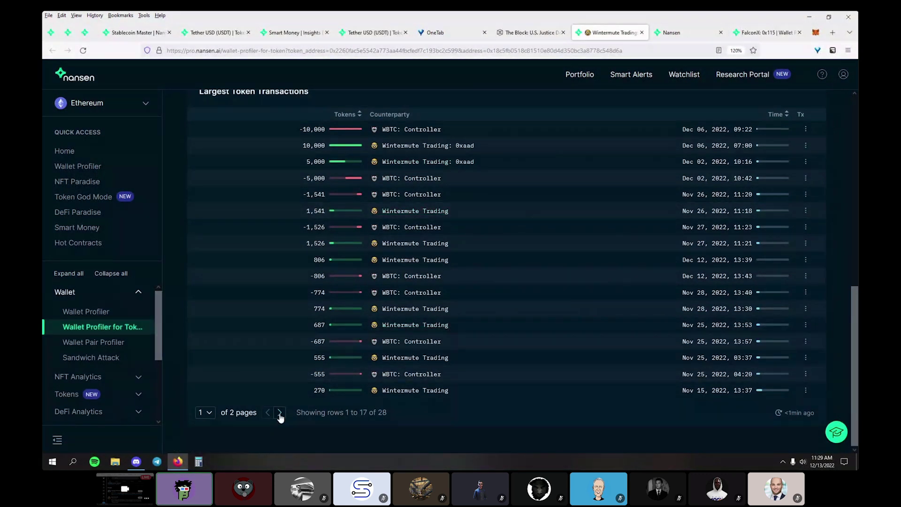
scroll(470, 352, up, 15)
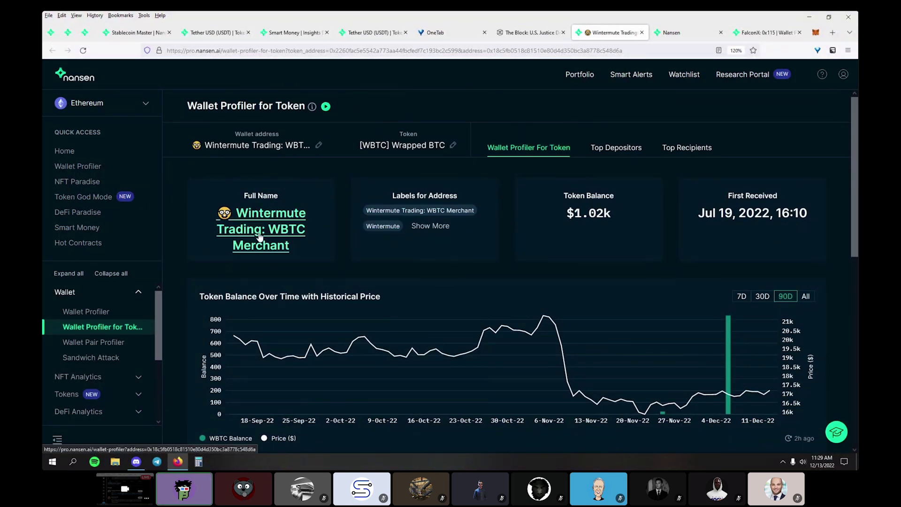
scroll(658, 311, down, 4)
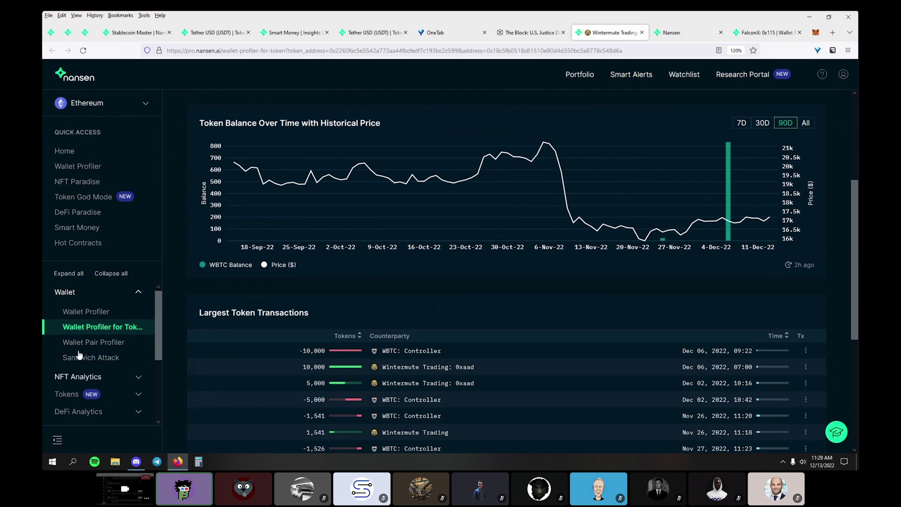
scroll(64, 365, down, 3)
scroll(136, 323, up, 2)
Open the Ecosystem > Wrapped Bitcoin / WBTC dashboard from the sidebar in a new tab.
click(132, 393)
scroll(128, 364, down, 1)
scroll(129, 365, down, 2)
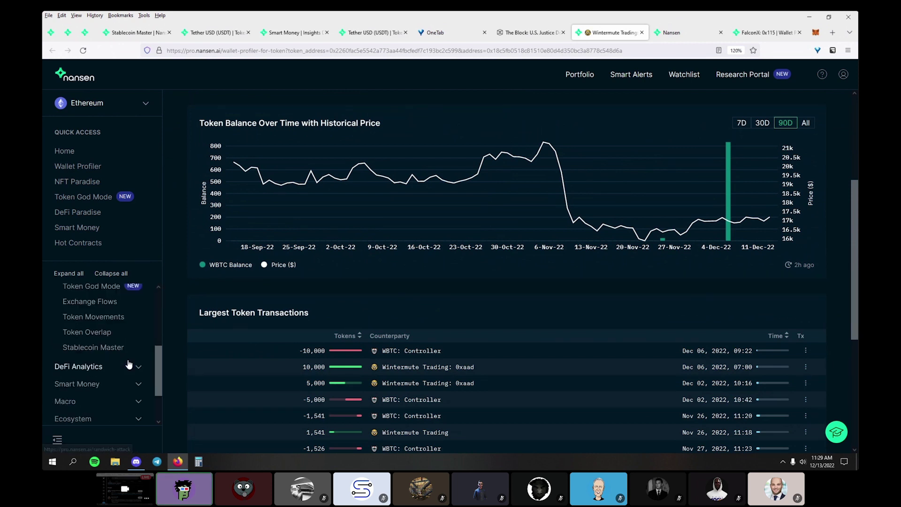
scroll(126, 393, down, 1)
scroll(126, 390, up, 3)
scroll(127, 393, down, 2)
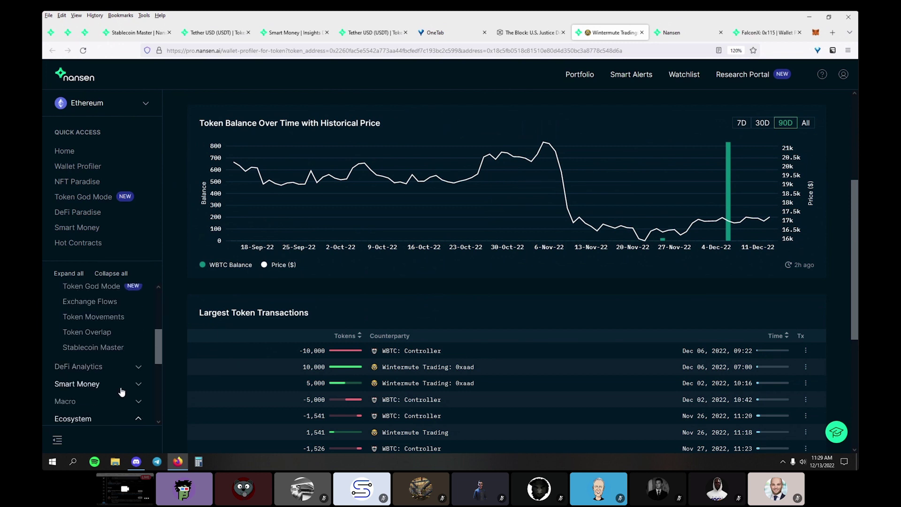
scroll(121, 392, down, 3)
middle_click(125, 365)
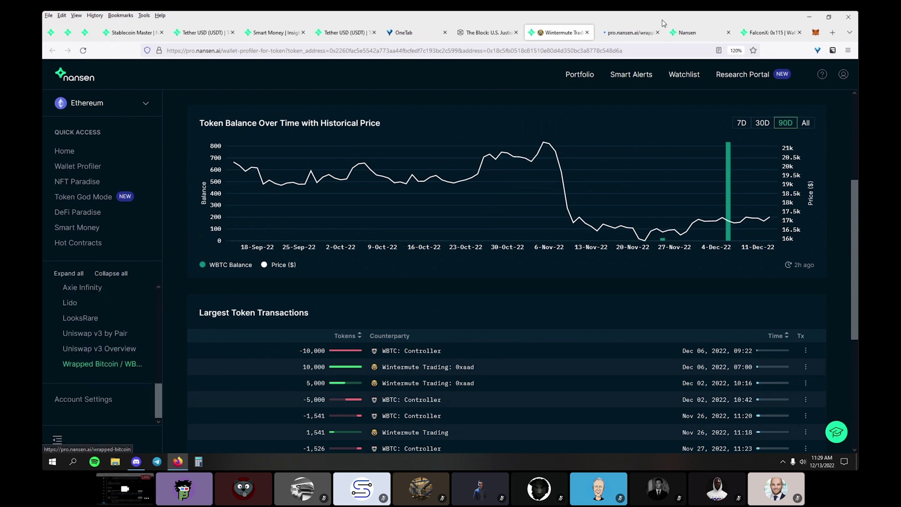
click(629, 32)
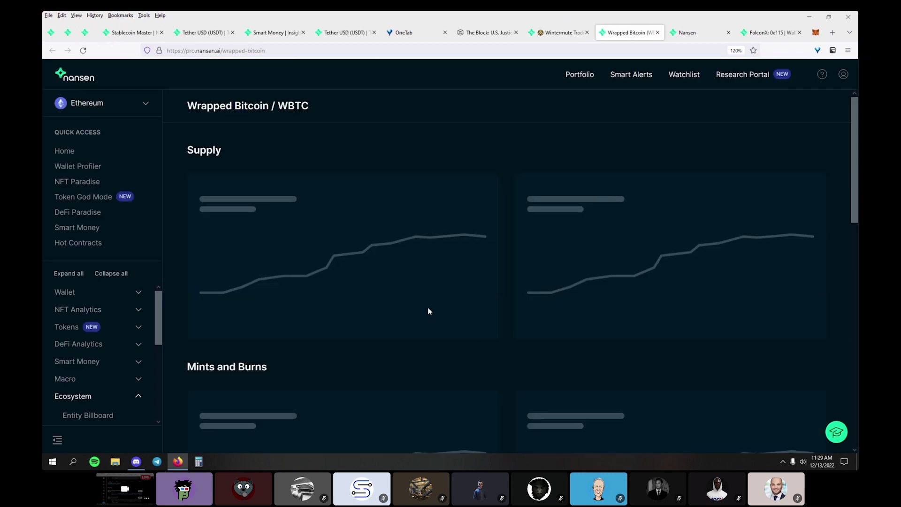
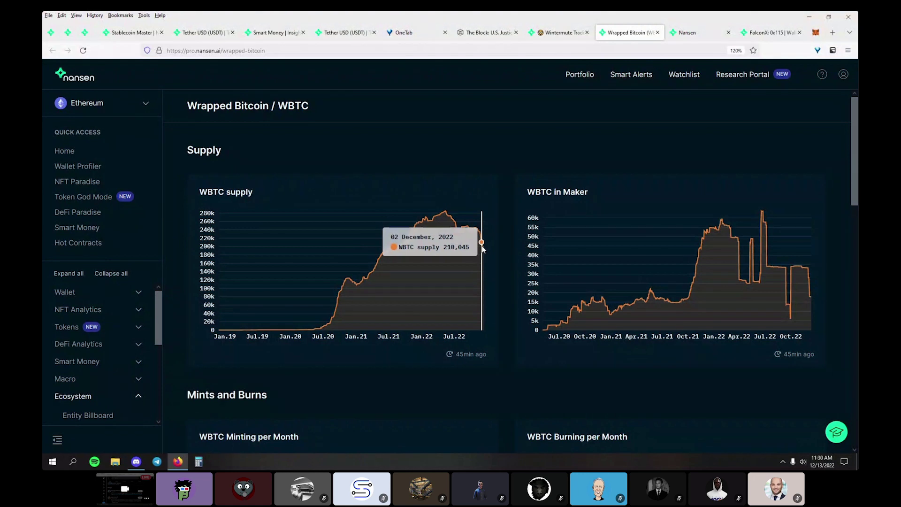
Page through the legend entries of the WBTC burning chart.
scroll(483, 247, down, 7)
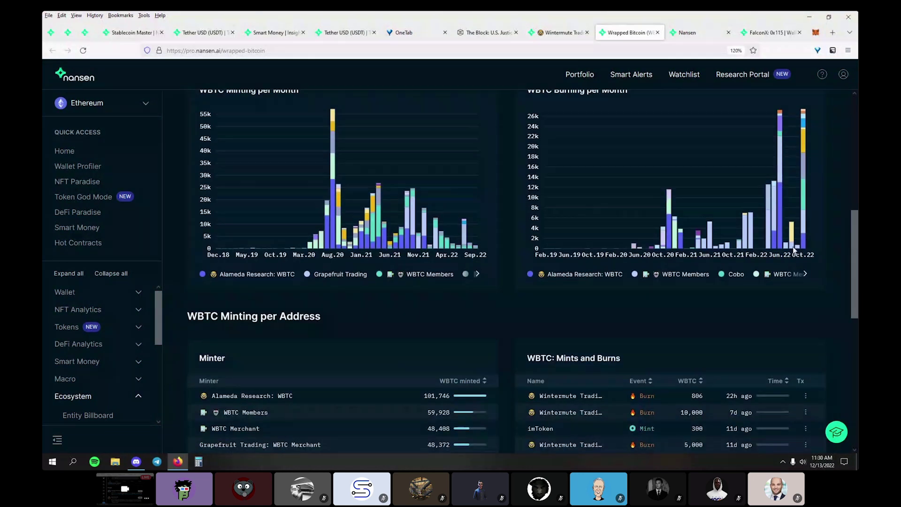
scroll(807, 222, up, 4)
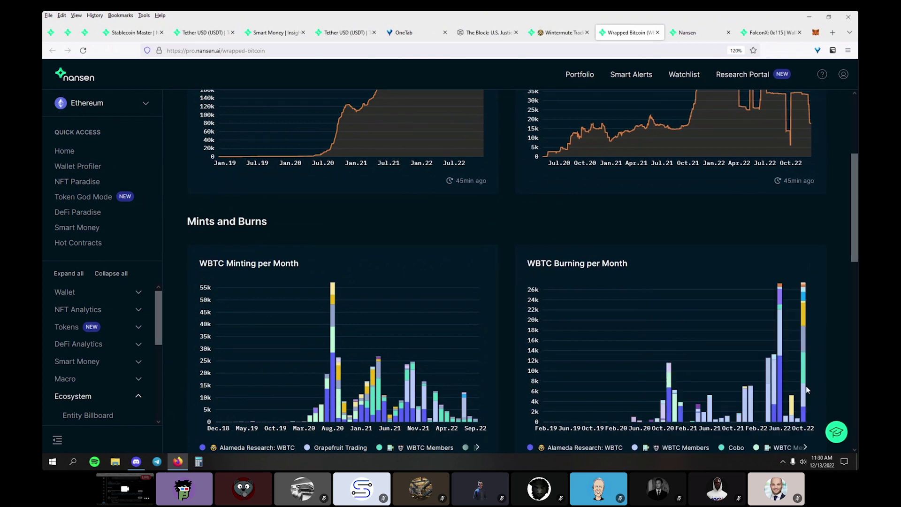
mouse_move(805, 393)
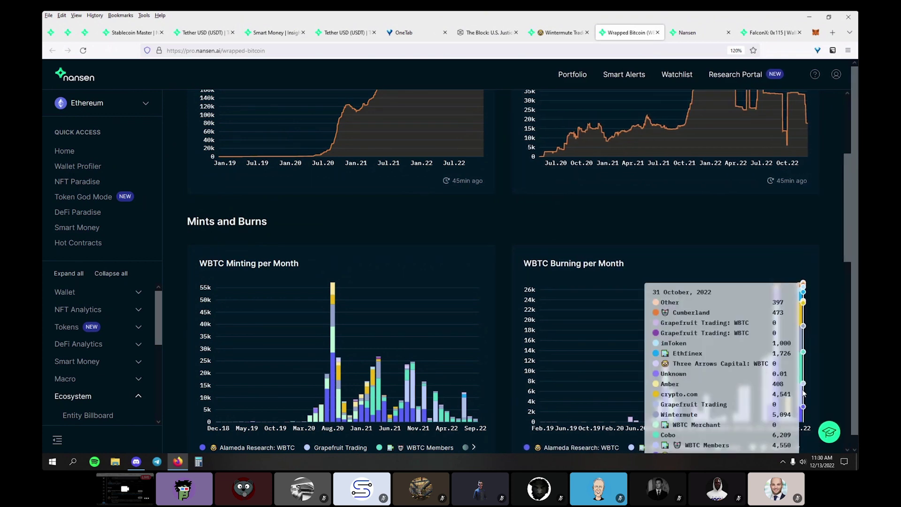
scroll(804, 394, down, 4)
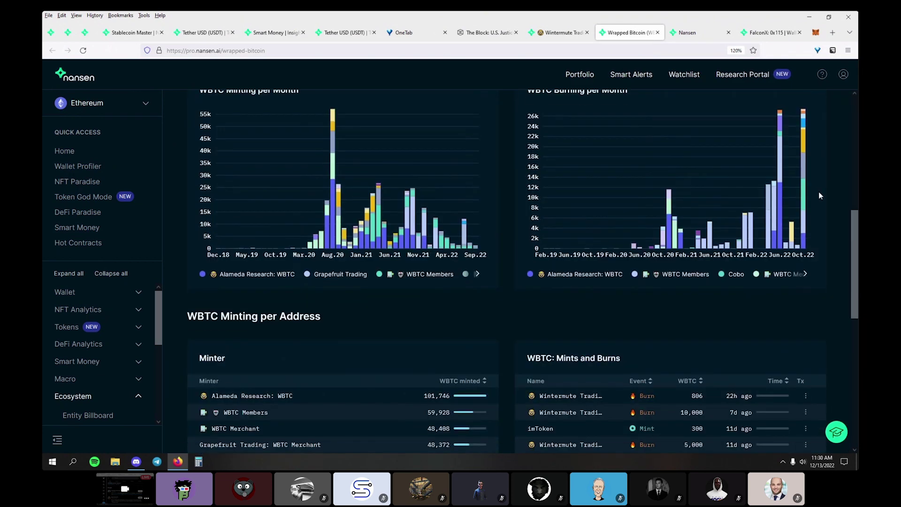
click(806, 275)
click(805, 274)
scroll(806, 278, up, 4)
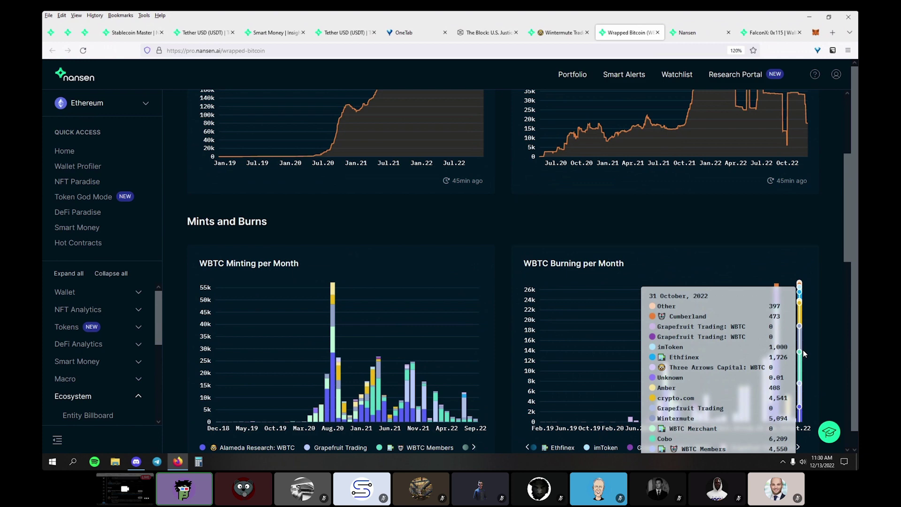
scroll(804, 351, down, 8)
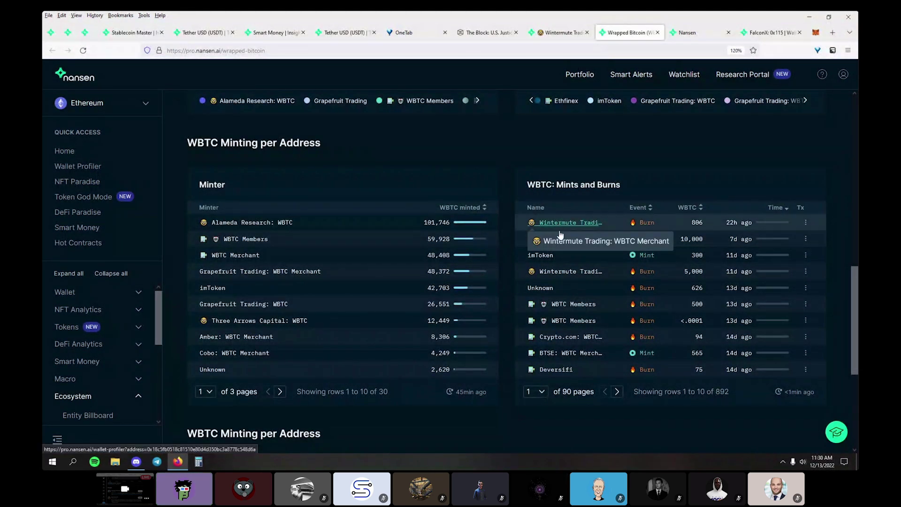
Open the 10,000 WBTC Wintermute Trading burn transaction on Etherscan in a new tab.
drag(703, 239, 681, 239)
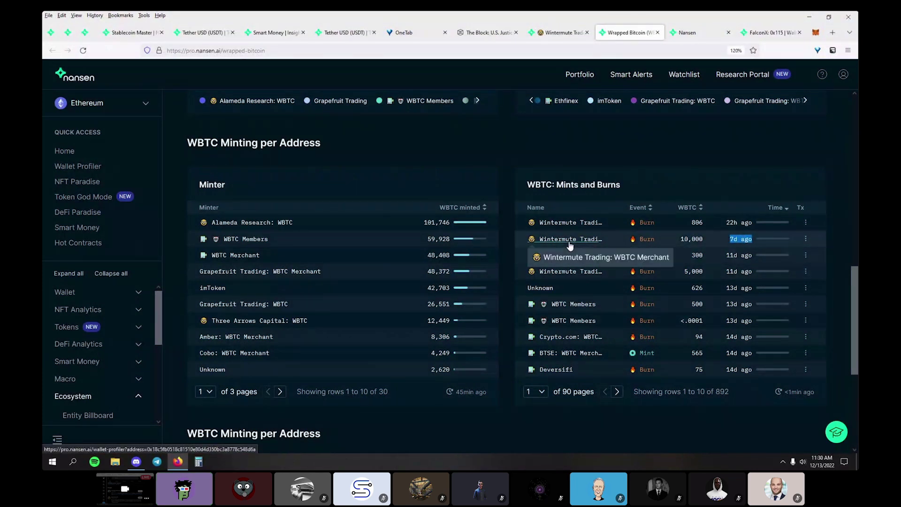
click(806, 239)
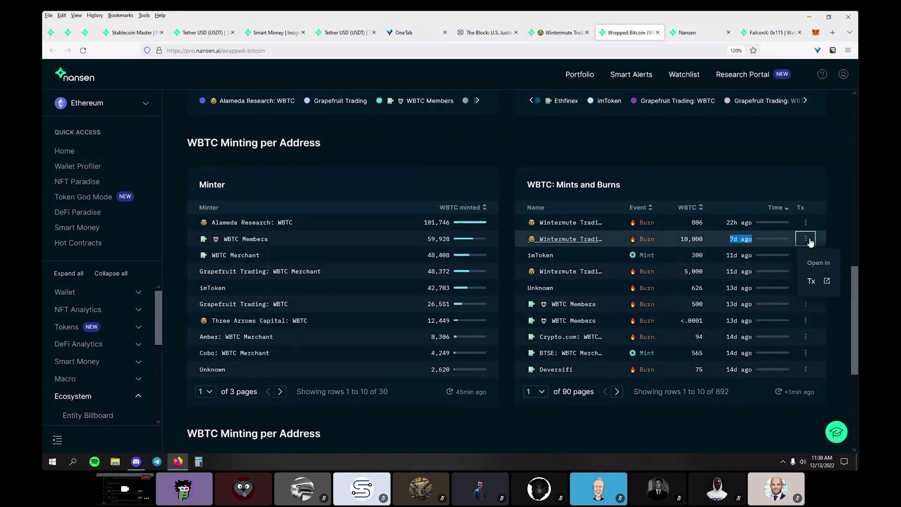
click(804, 279)
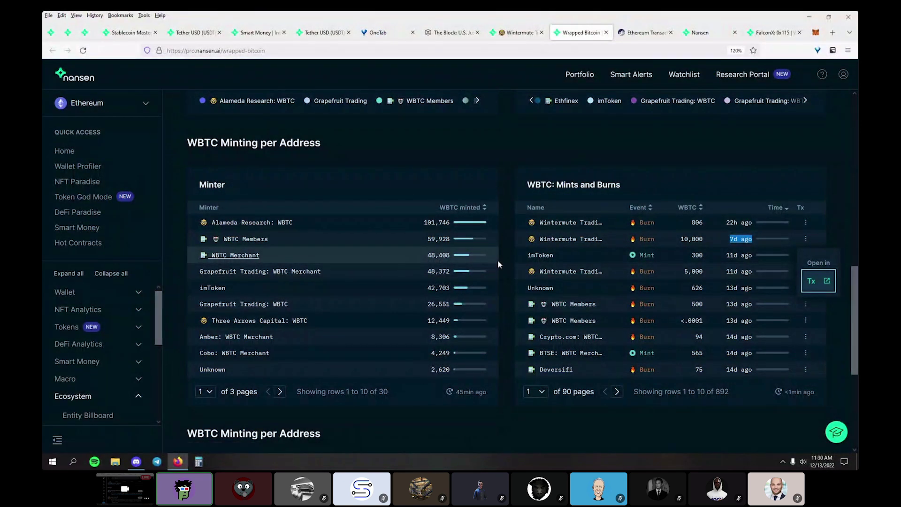
scroll(438, 221, up, 8)
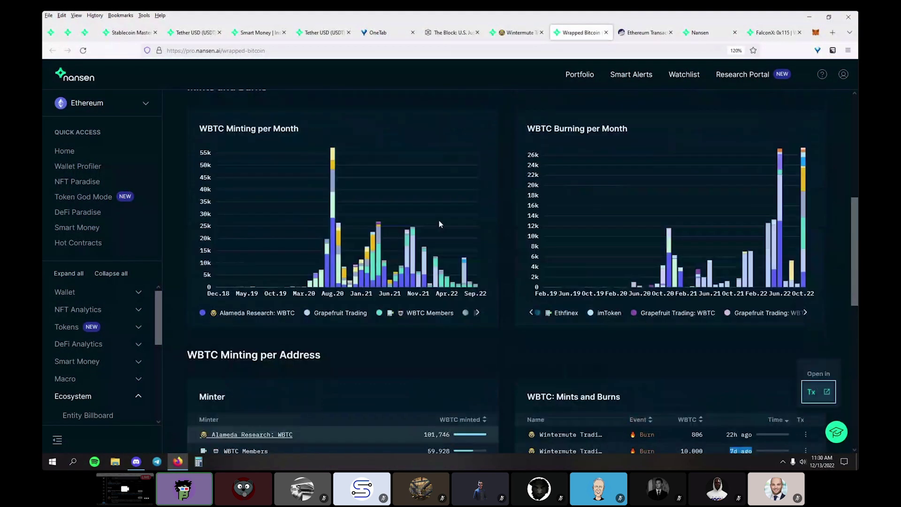
key(ctrl+Tab)
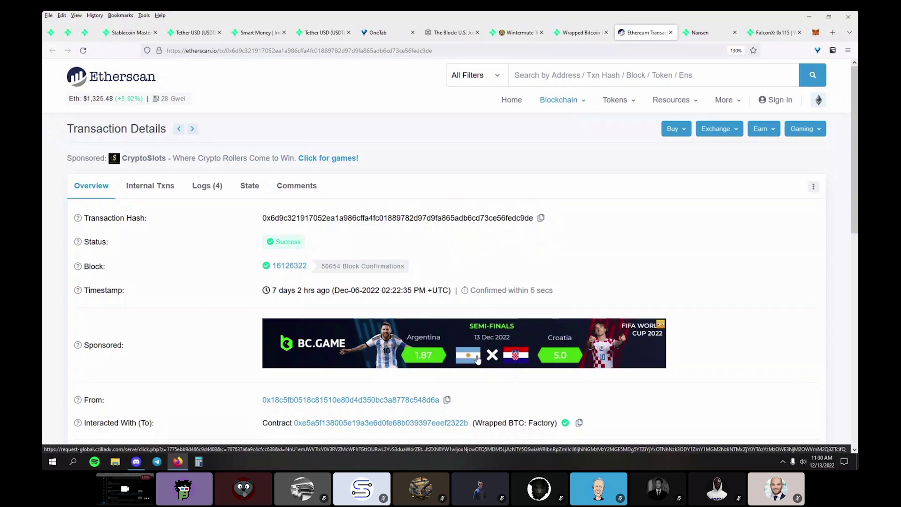
Check the burn's internal transactions and burned WBTC dollar value, then close the Etherscan tab.
click(136, 186)
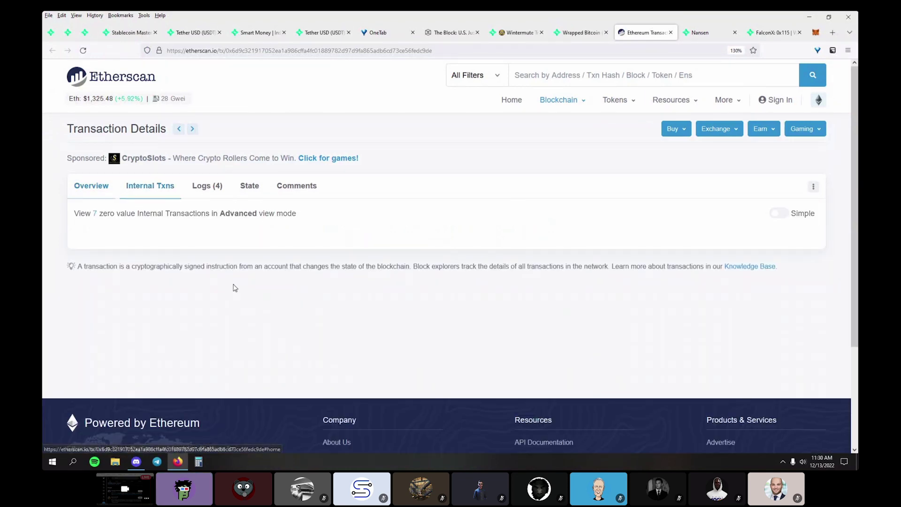
key(alt+Left)
scroll(253, 296, down, 3)
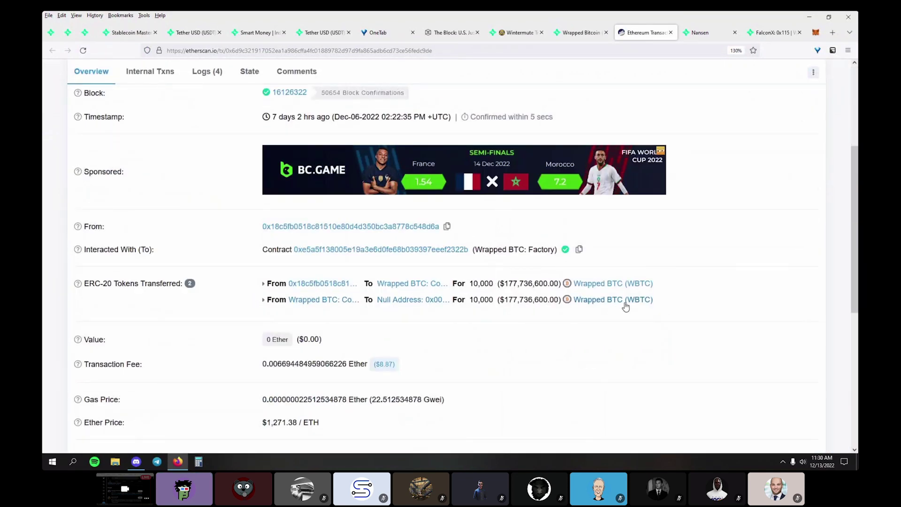
double_click(541, 303)
click(535, 332)
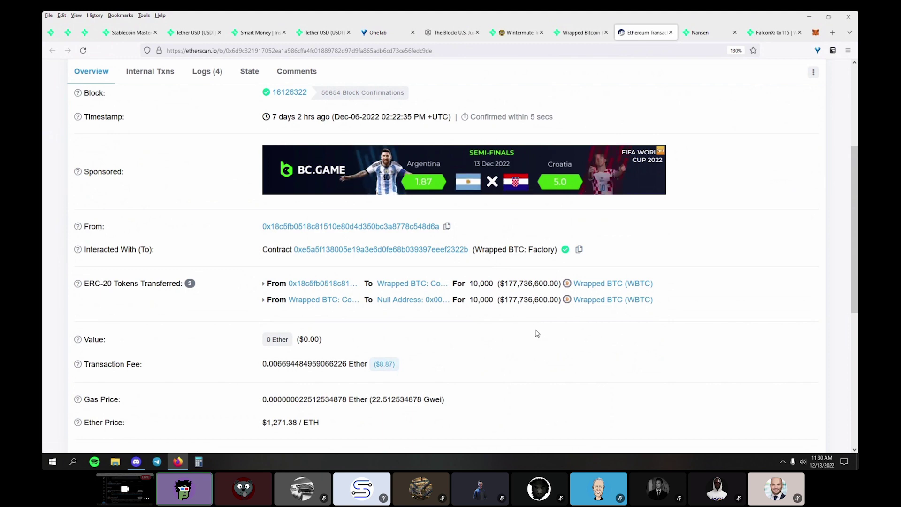
key(ctrl+w)
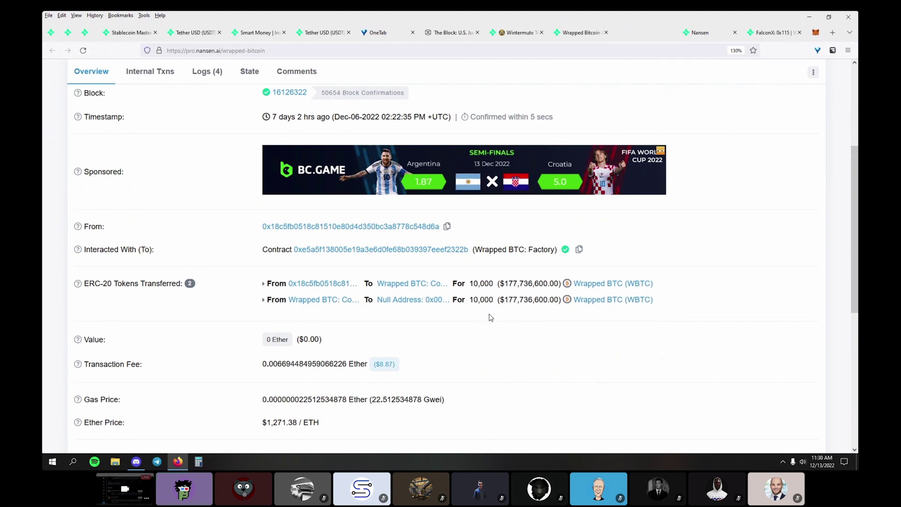
scroll(614, 143, down, 4)
scroll(518, 318, down, 5)
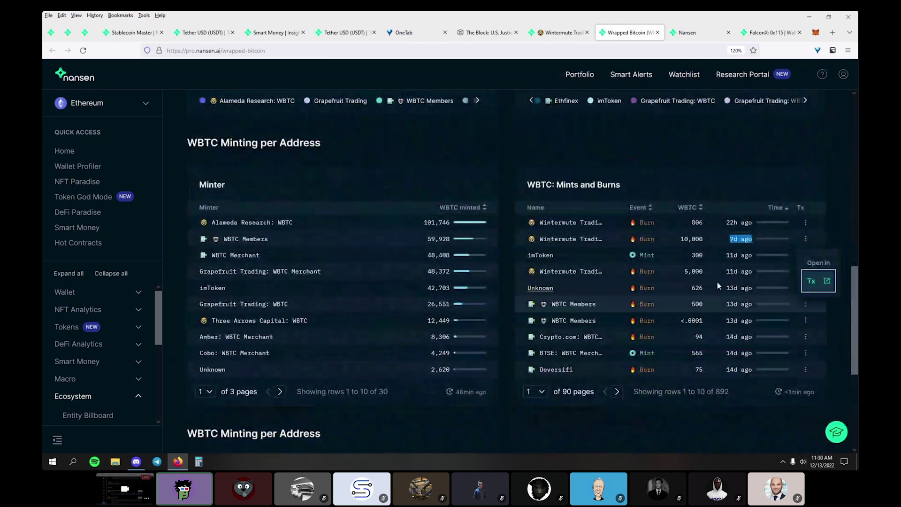
Sort Mints and Burns by WBTC amount, largest first, then close the Wrapped Bitcoin page.
click(617, 392)
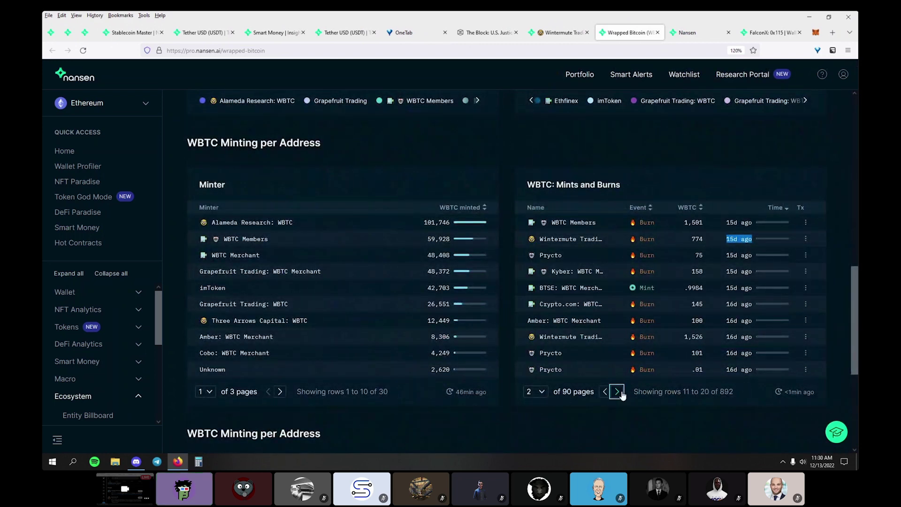
click(605, 391)
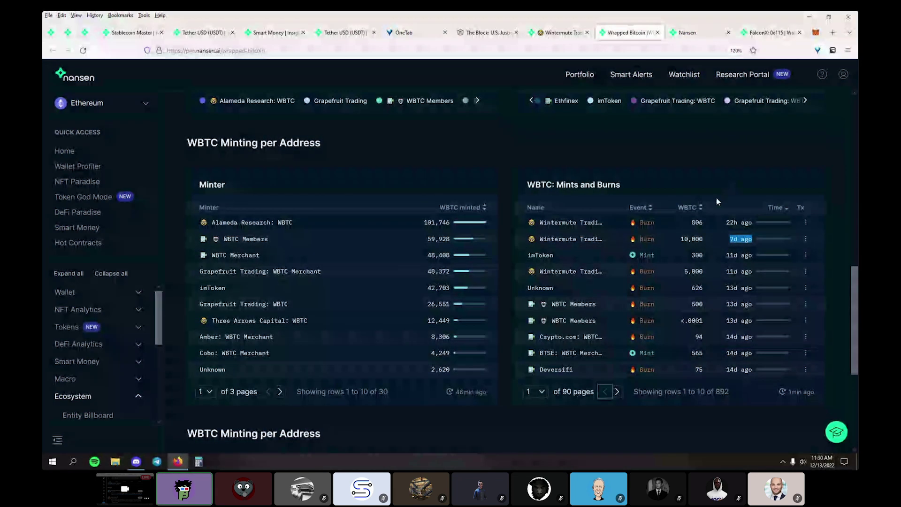
click(694, 209)
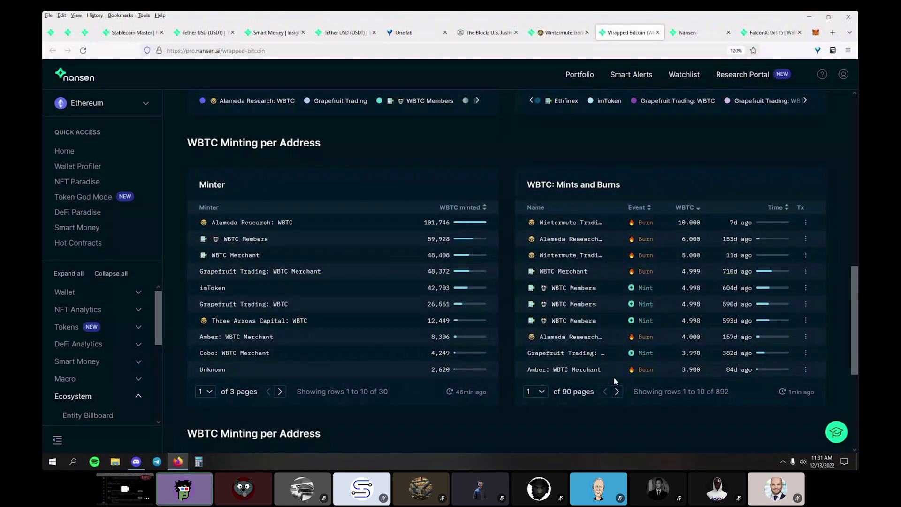
double_click(746, 369)
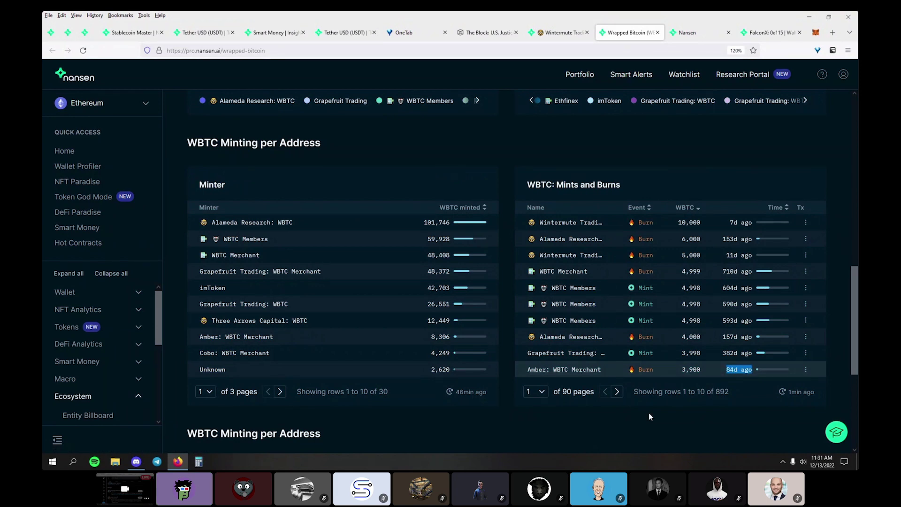
click(617, 391)
key(ctrl+w)
Open Wintermute Trading: 0xaad's profile Counterparties in a new tab, then bring up Discord.
scroll(574, 322, down, 3)
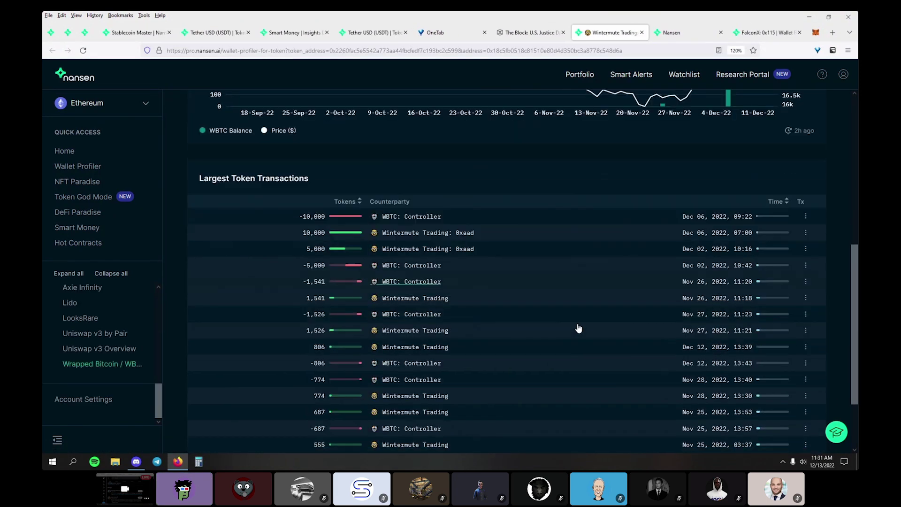
scroll(580, 329, down, 1)
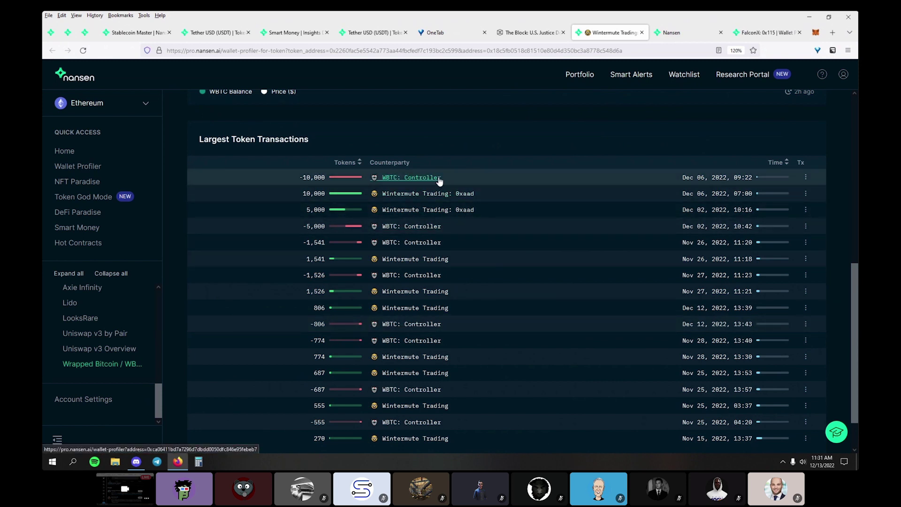
click(477, 193)
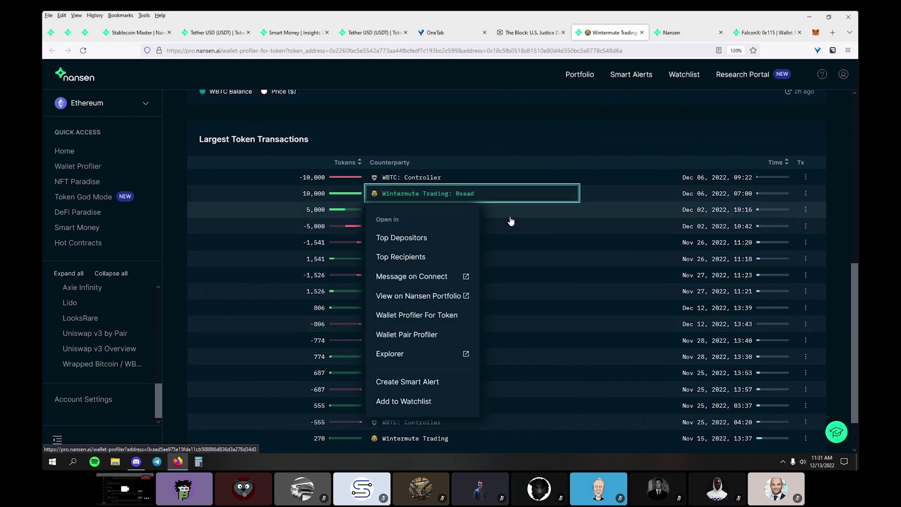
middle_click(467, 193)
click(629, 31)
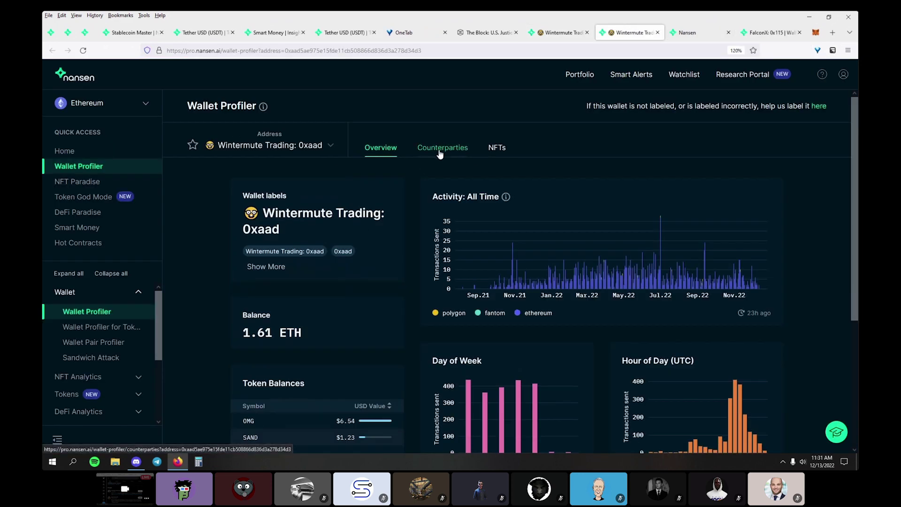
click(440, 153)
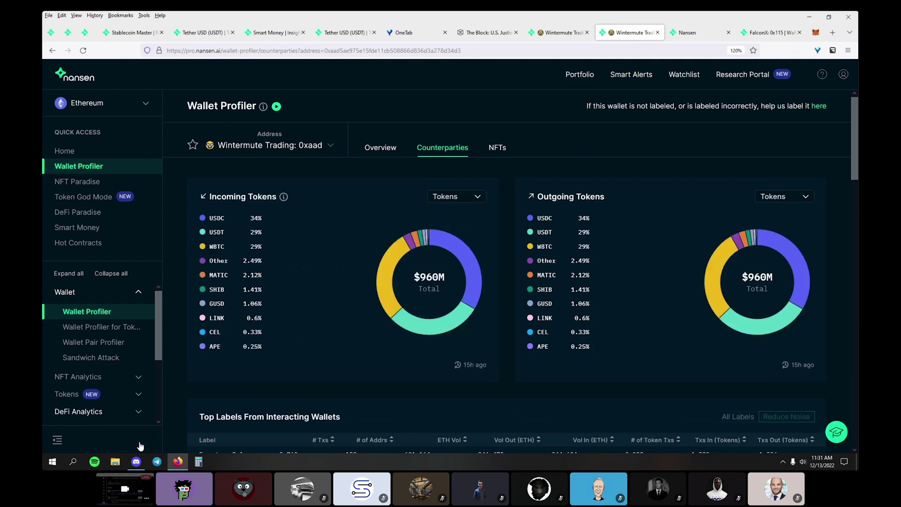
click(137, 462)
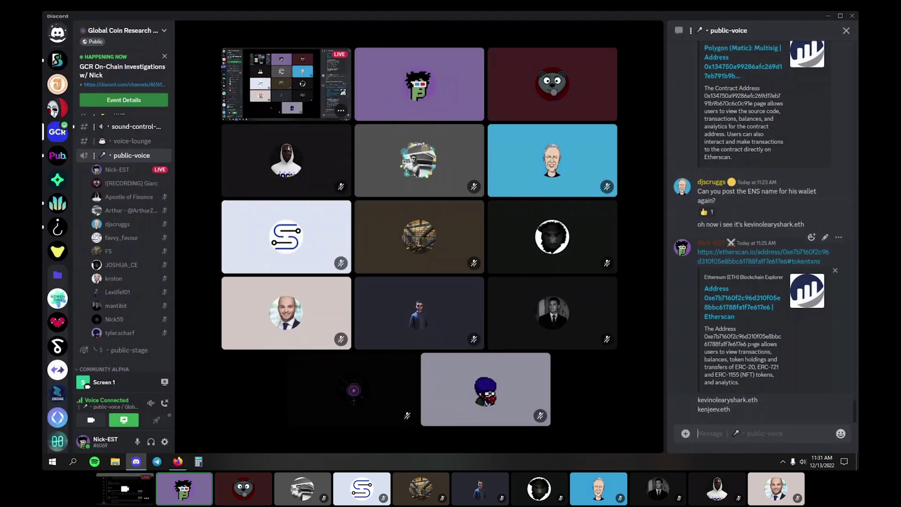
Back on the 0xaad wallet profile, open its address on Etherscan via Explorer.
scroll(752, 346, up, 10)
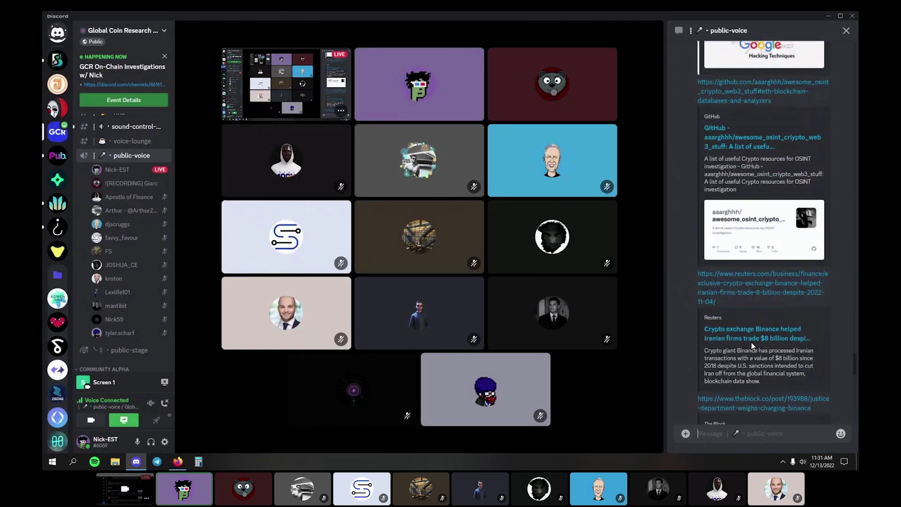
scroll(752, 347, down, 15)
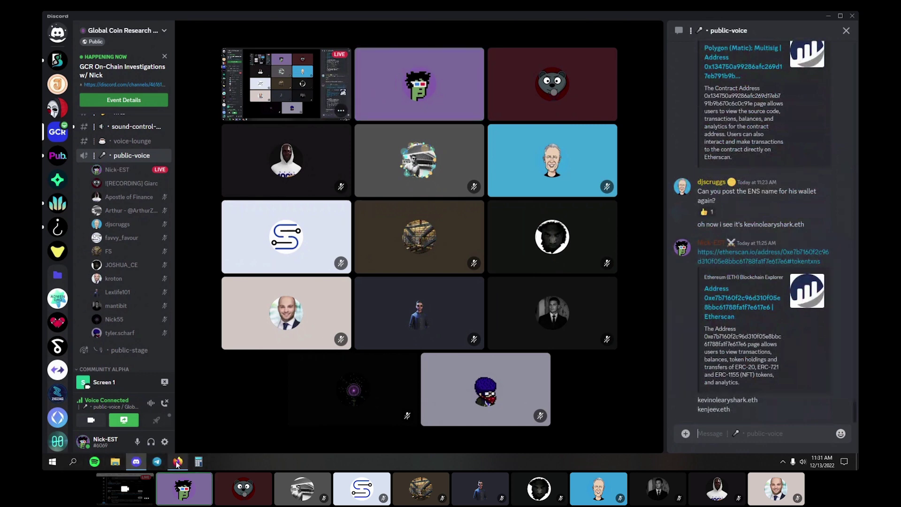
mouse_move(178, 464)
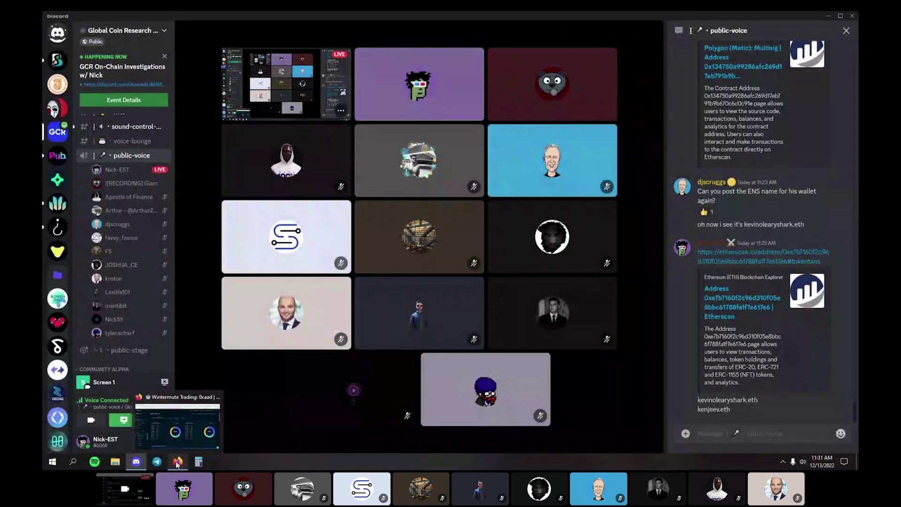
click(178, 464)
scroll(446, 294, down, 10)
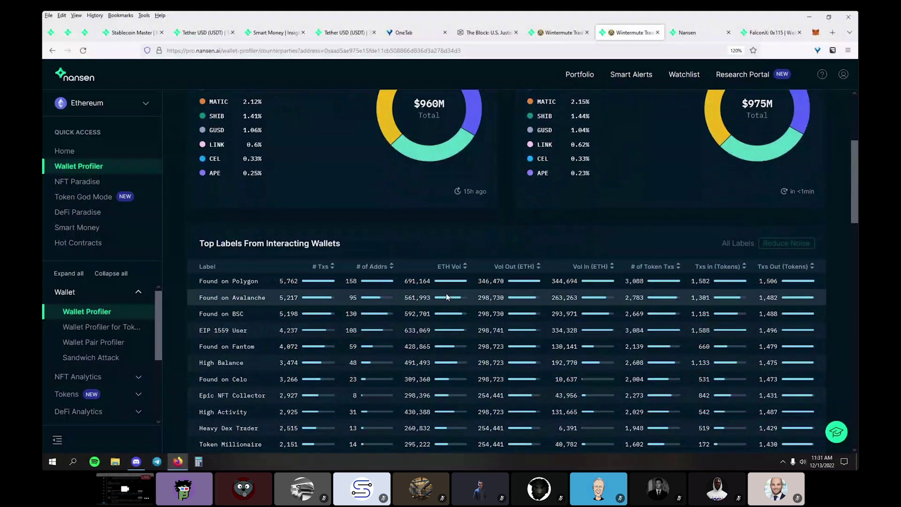
scroll(446, 294, down, 5)
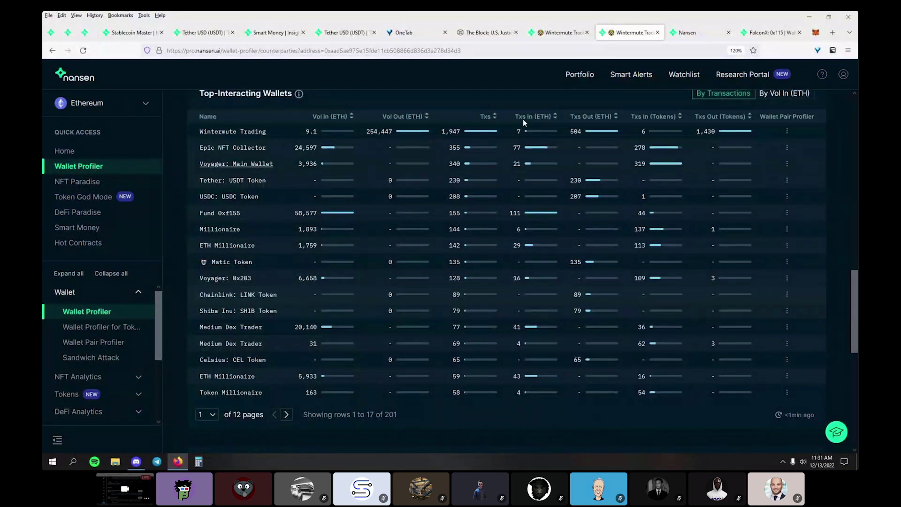
scroll(666, 208, up, 5)
scroll(630, 211, up, 7)
click(281, 145)
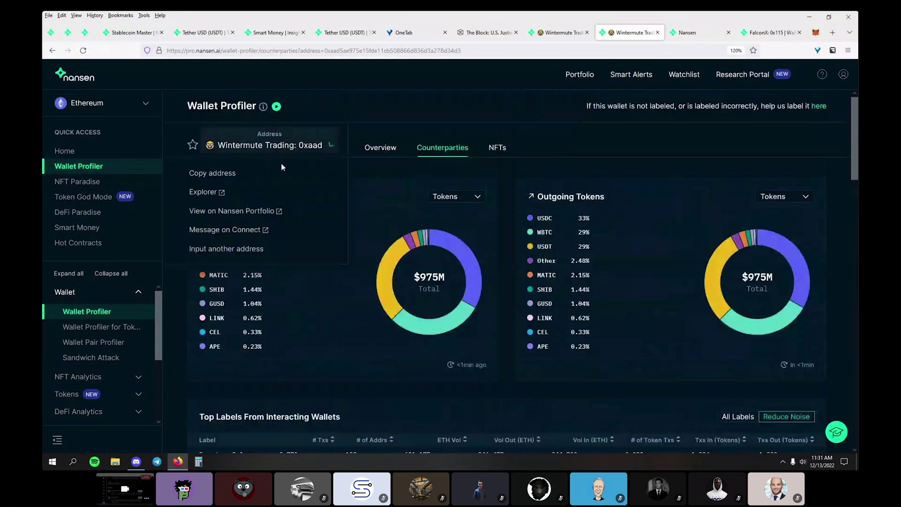
click(282, 195)
Review the 0xaad wallet's ERC-20 token transfers and Analytics on Etherscan.
click(641, 33)
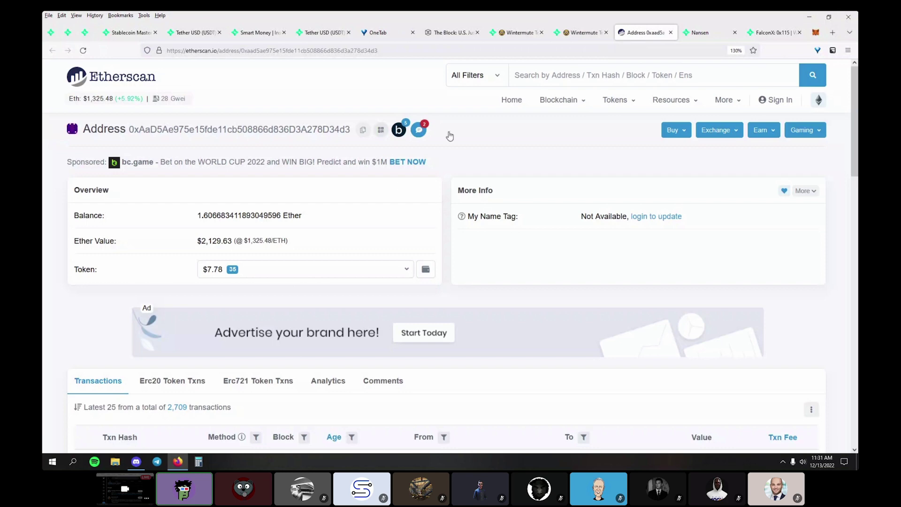
scroll(401, 188, down, 7)
scroll(284, 193, up, 4)
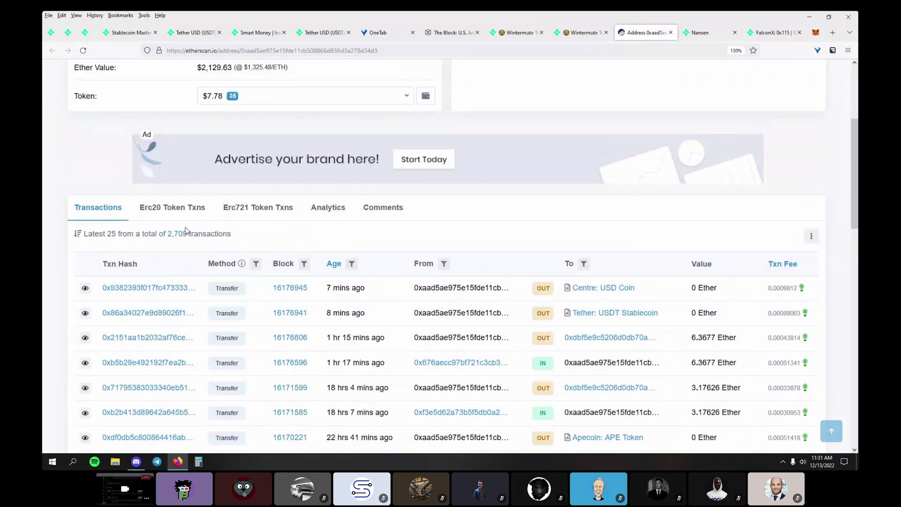
click(189, 206)
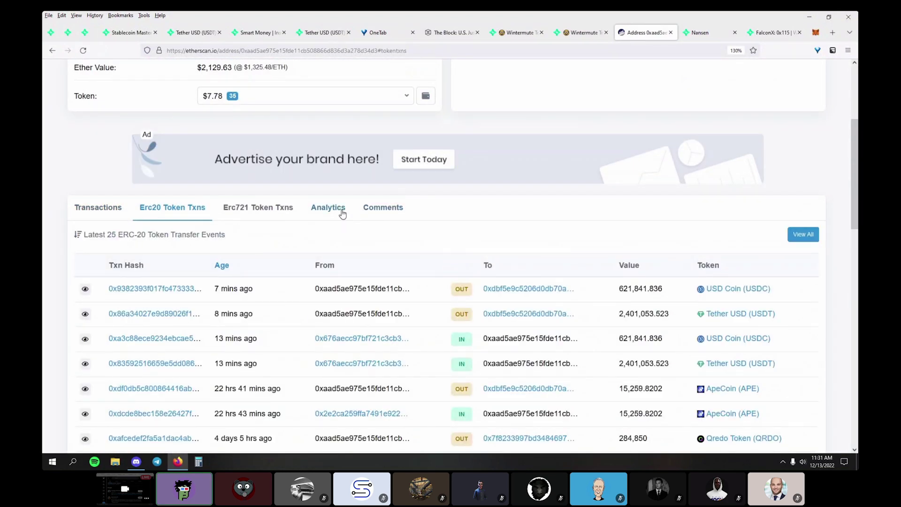
click(342, 213)
click(180, 208)
Compare the USD Coin and Tether USD token pages in new tabs, then close both.
middle_click(735, 289)
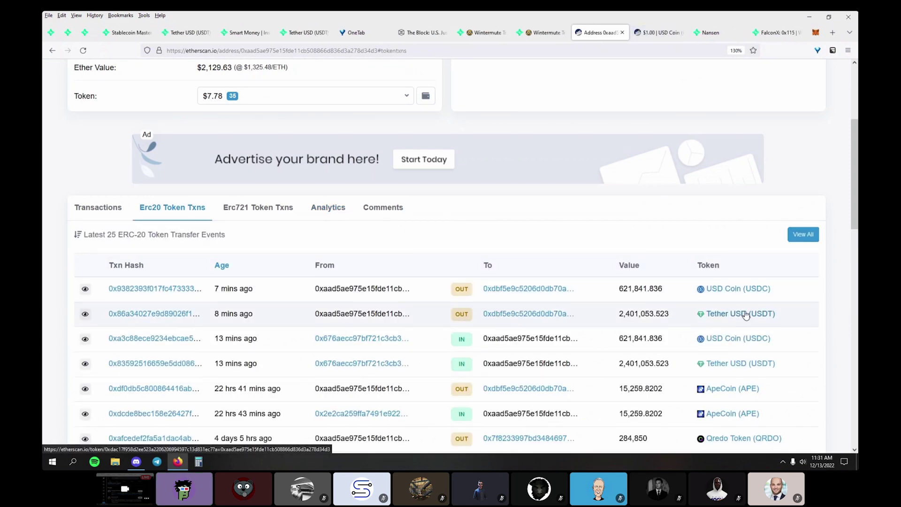
middle_click(747, 315)
key(ctrl+Tab)
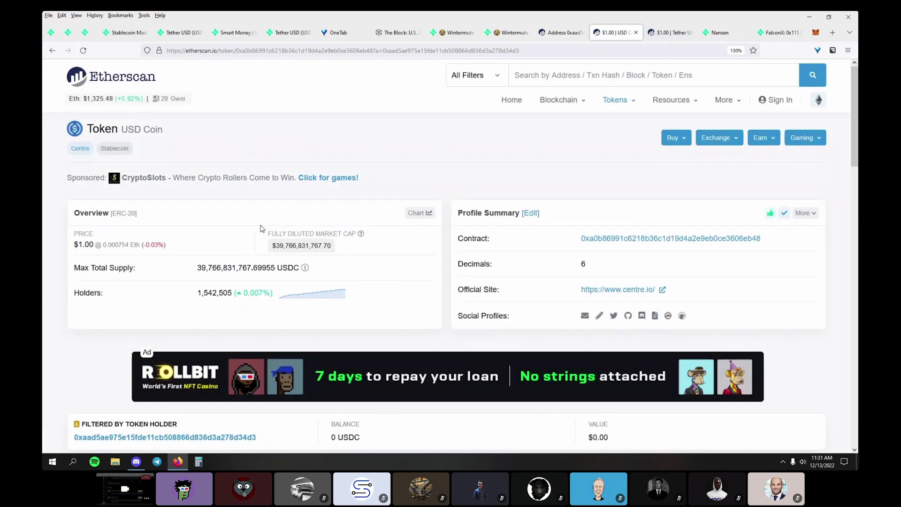
scroll(262, 228, down, 7)
click(230, 117)
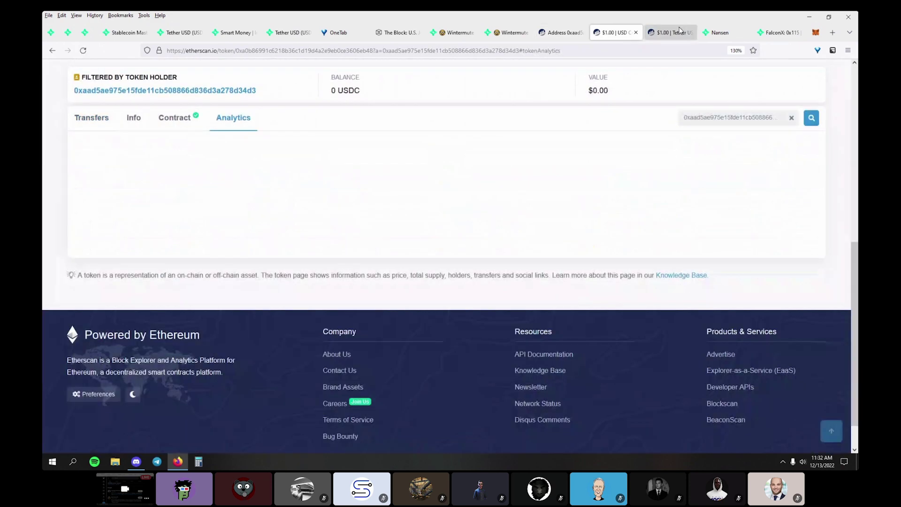
click(676, 32)
scroll(244, 289, down, 4)
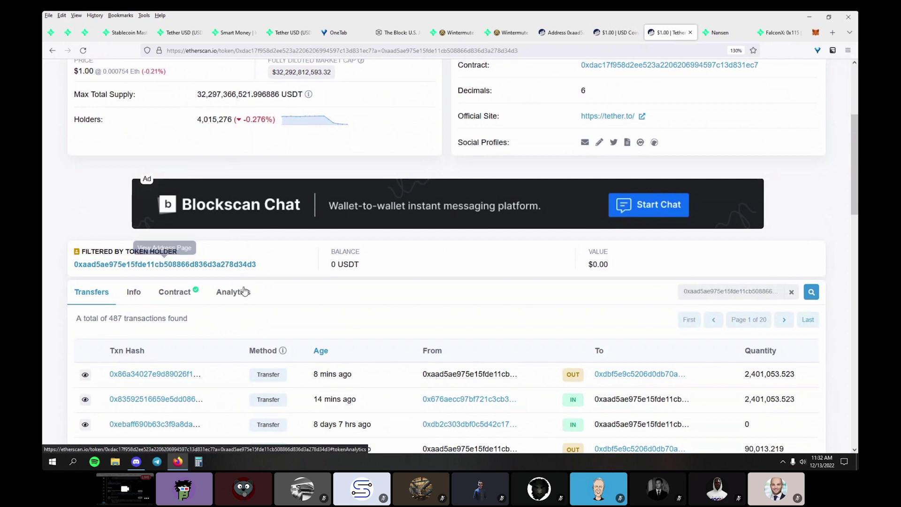
key(ctrl+shift+Tab)
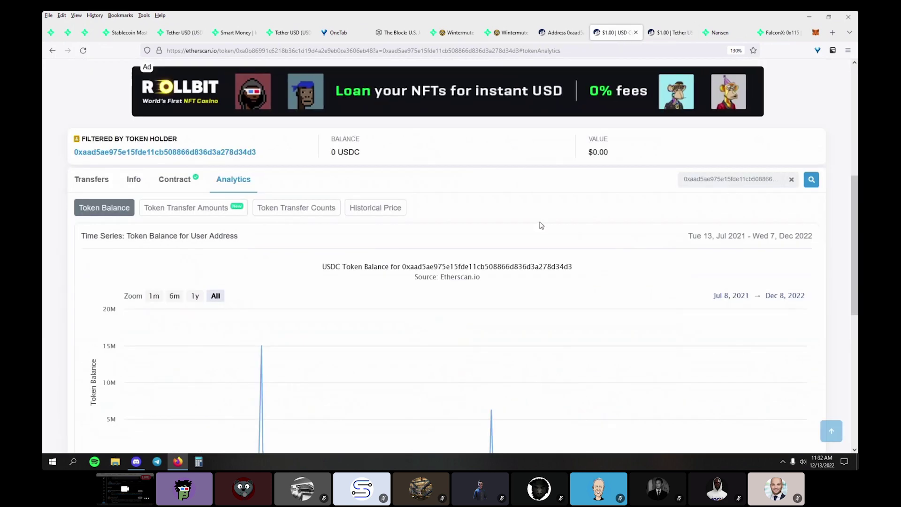
scroll(543, 226, down, 6)
scroll(601, 258, up, 3)
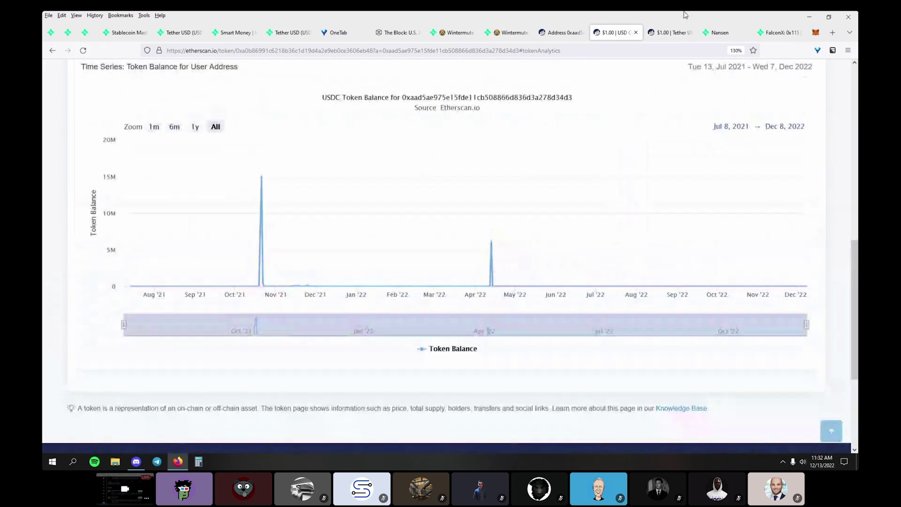
key(ctrl+Tab)
scroll(757, 257, down, 5)
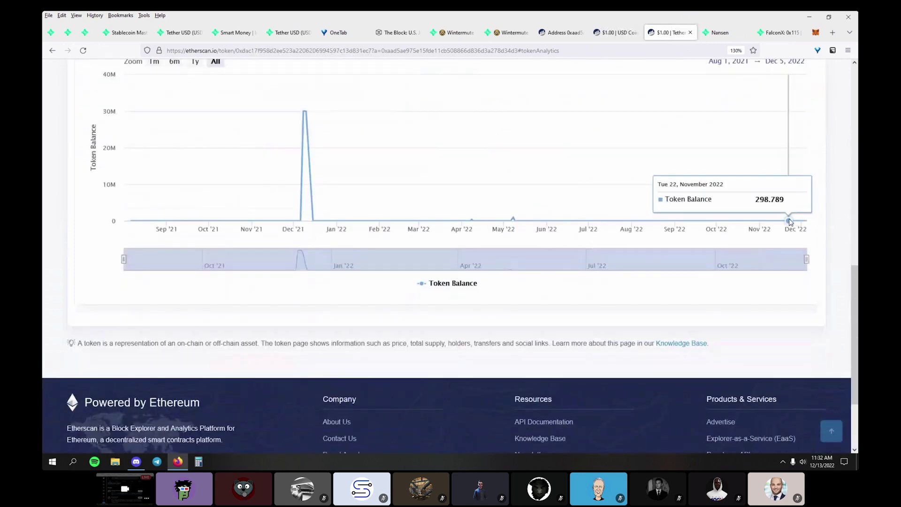
scroll(791, 221, up, 3)
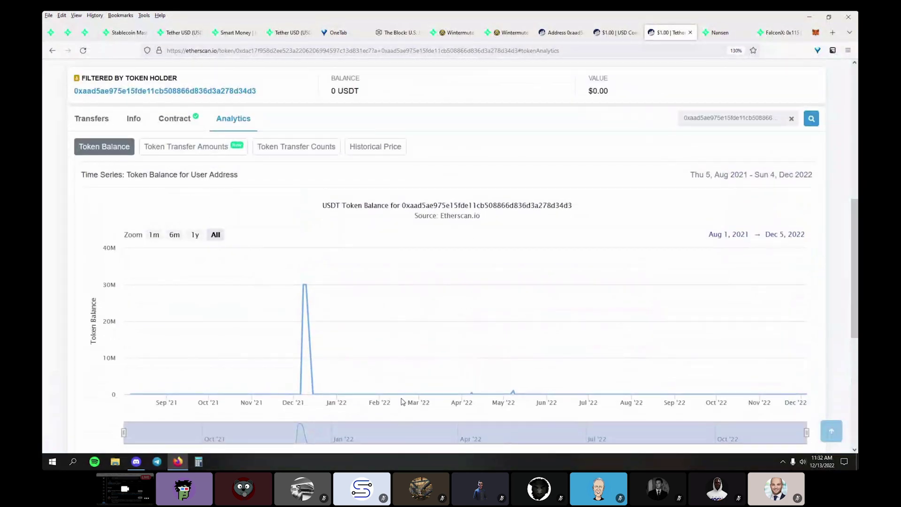
click(562, 31)
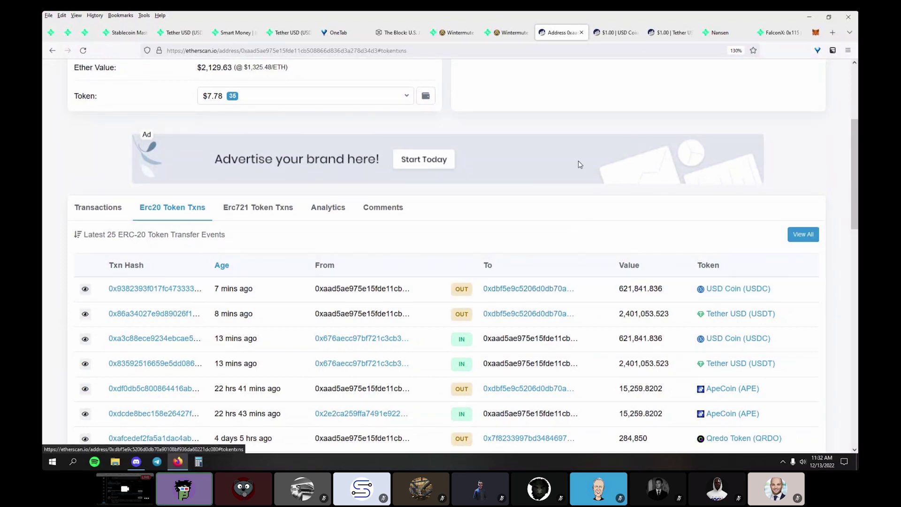
click(604, 33)
key(ctrl+w)
key(ctrl+w)
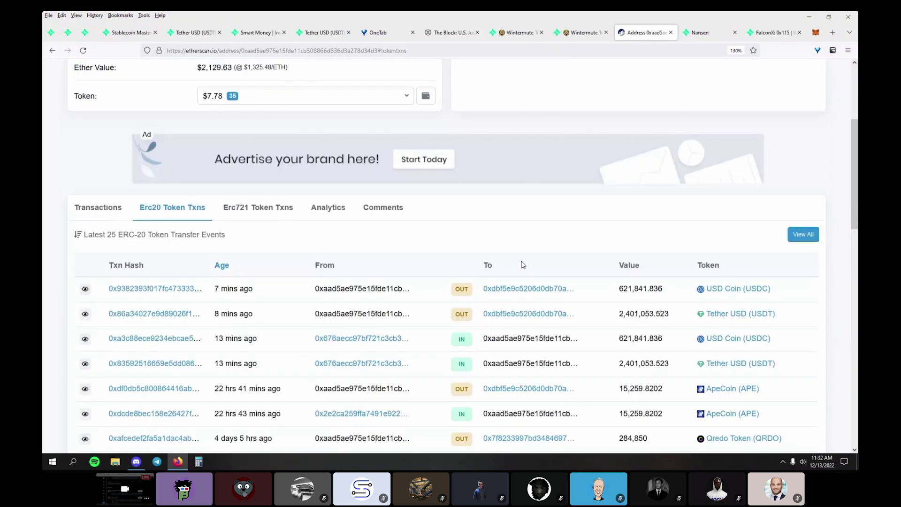
scroll(524, 265, down, 3)
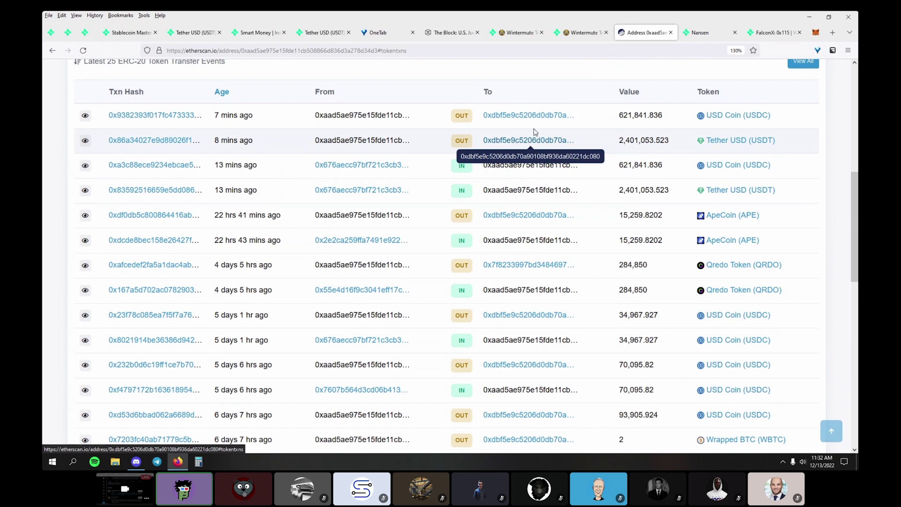
Copy the USDT recipient's address from its Etherscan page and return to Nansen.
middle_click(539, 115)
click(677, 31)
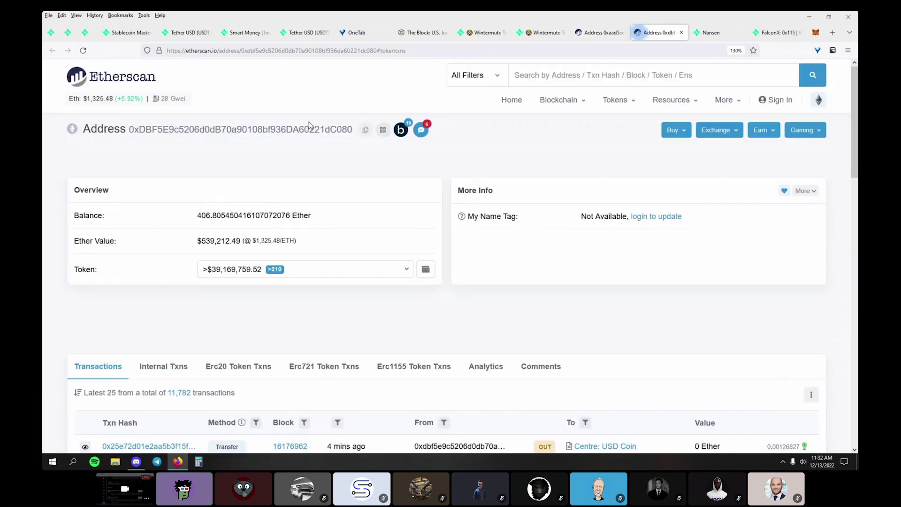
scroll(324, 177, down, 3)
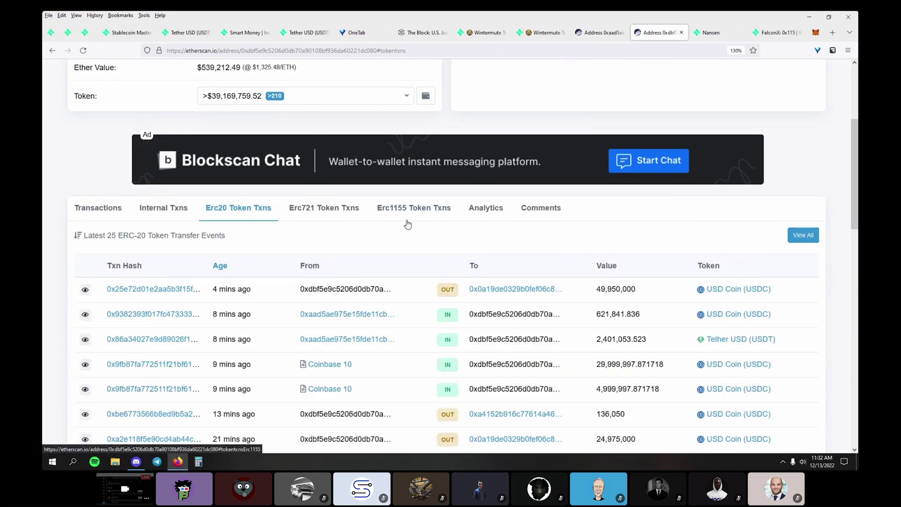
scroll(407, 225, up, 3)
scroll(184, 243, down, 3)
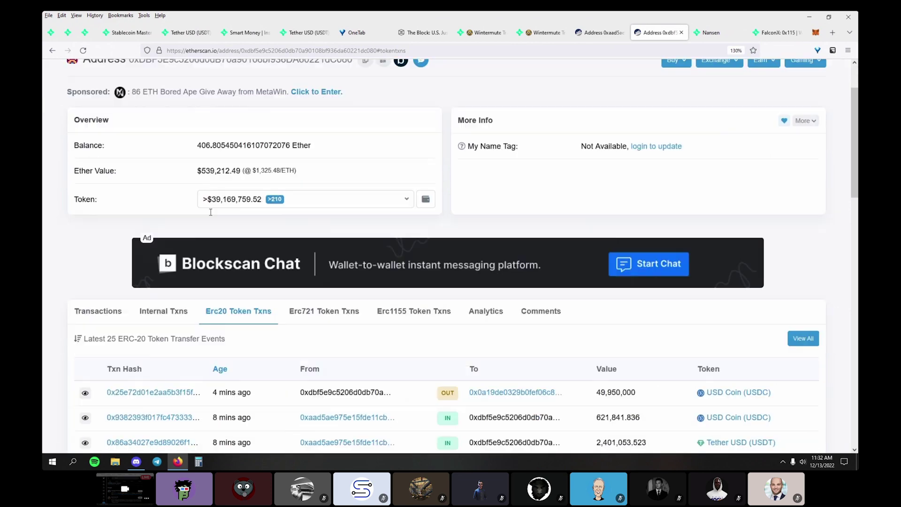
click(118, 214)
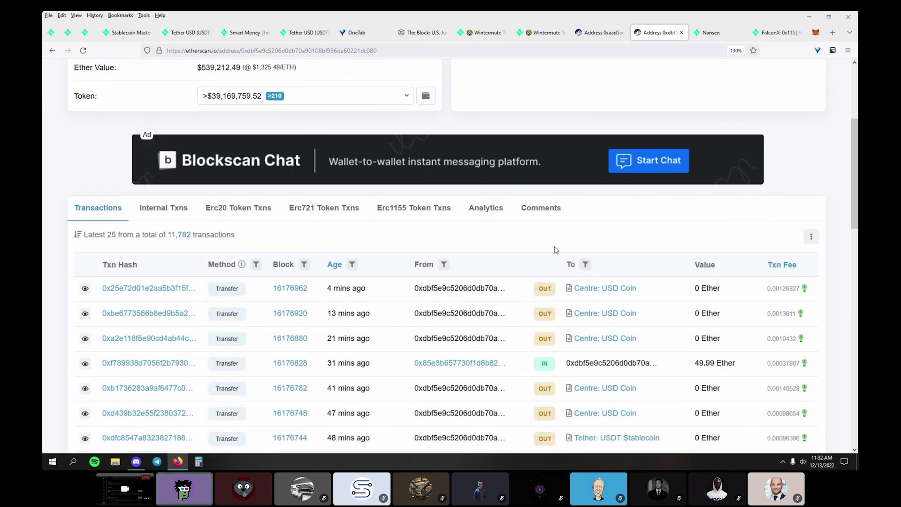
scroll(556, 250, up, 3)
click(363, 130)
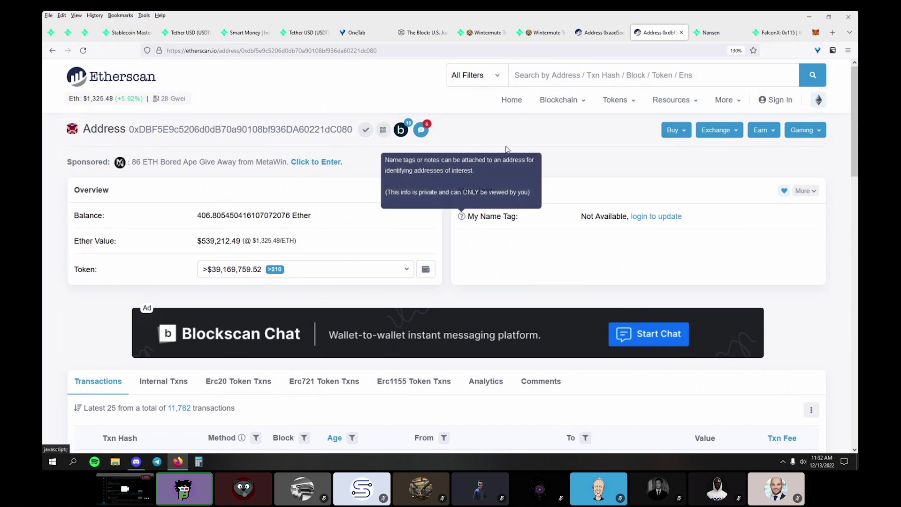
click(714, 34)
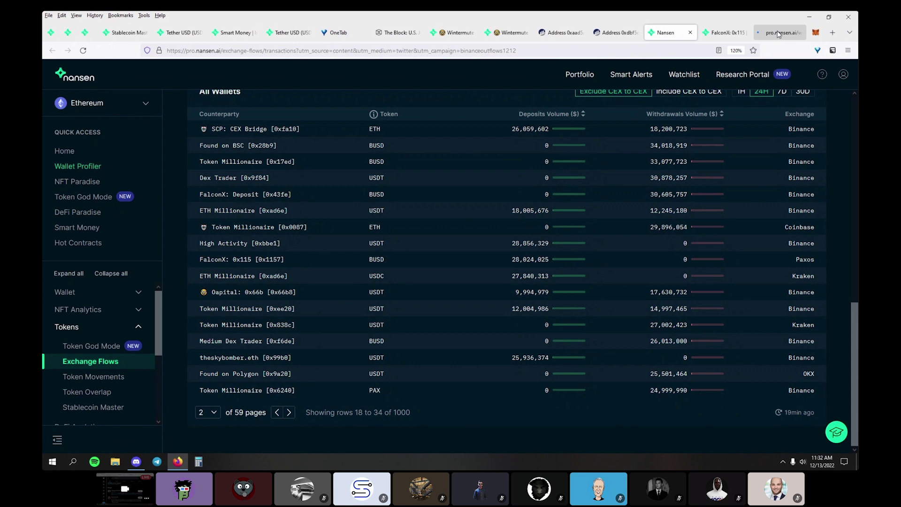
click(774, 34)
Paste the copied address into Wallet Profiler and load its wallet data.
click(469, 205)
key(ctrl+v)
click(482, 246)
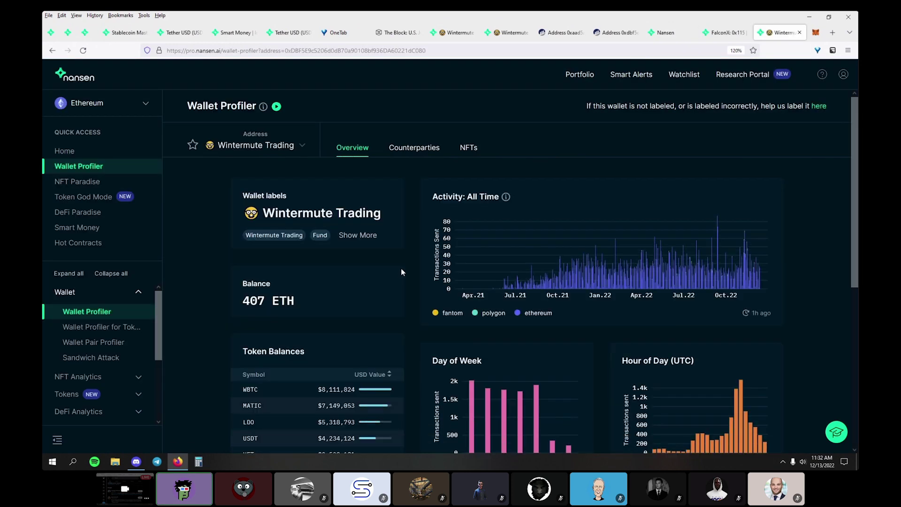
scroll(407, 241, down, 4)
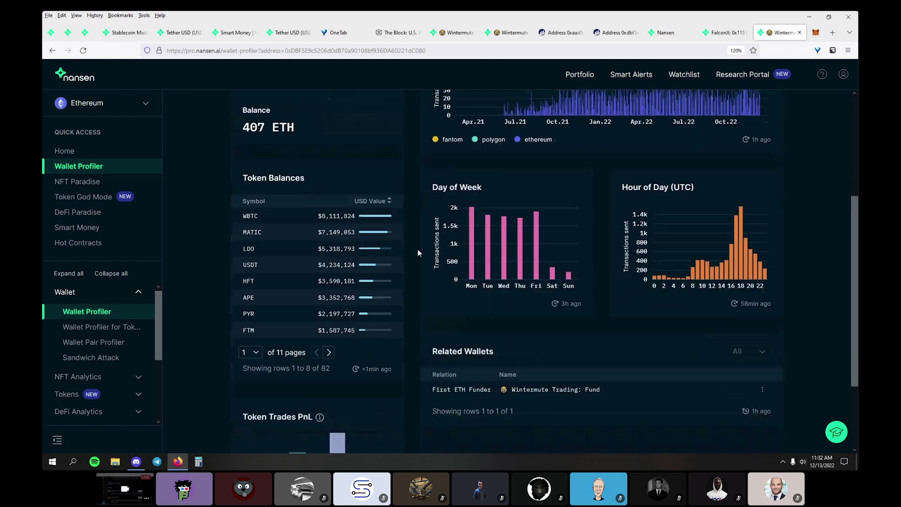
scroll(418, 253, up, 4)
View the wallet's Counterparties and open its address on Etherscan via Explorer.
click(411, 154)
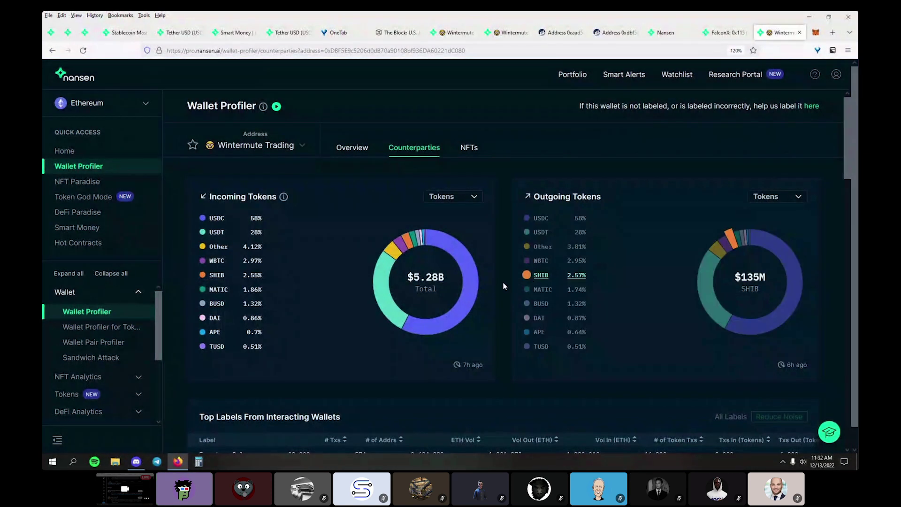
scroll(499, 314, down, 5)
scroll(500, 313, down, 2)
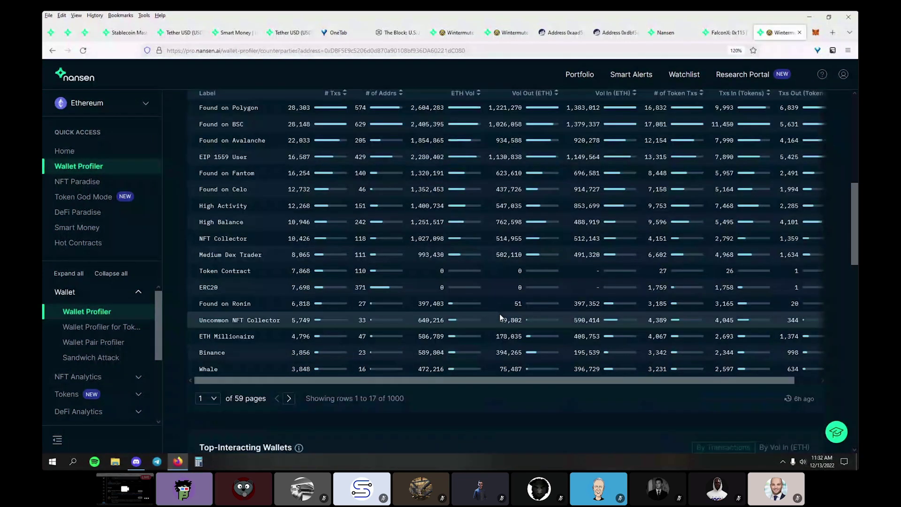
scroll(172, 141, up, 7)
click(256, 145)
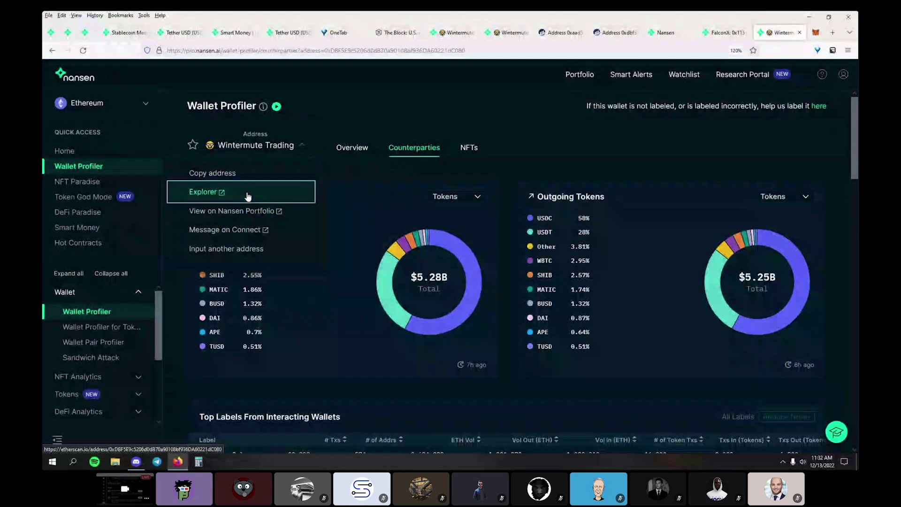
click(245, 192)
scroll(547, 269, down, 4)
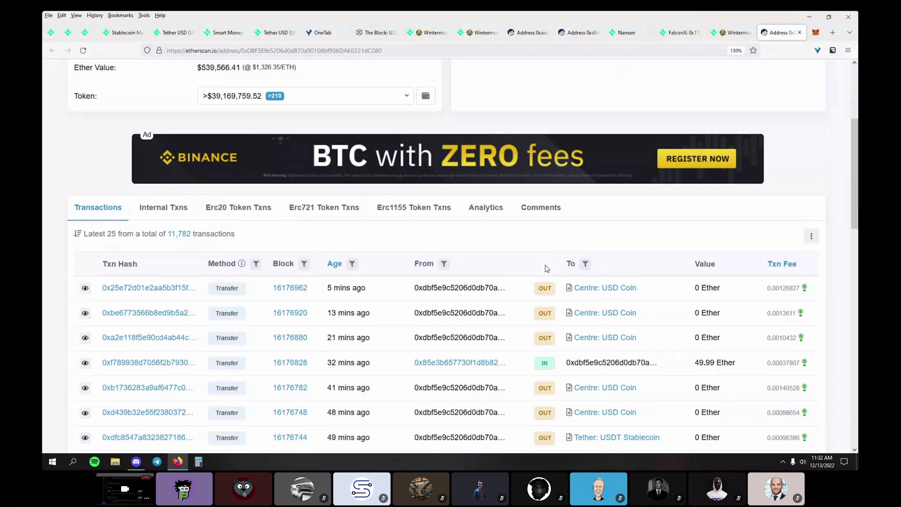
click(235, 215)
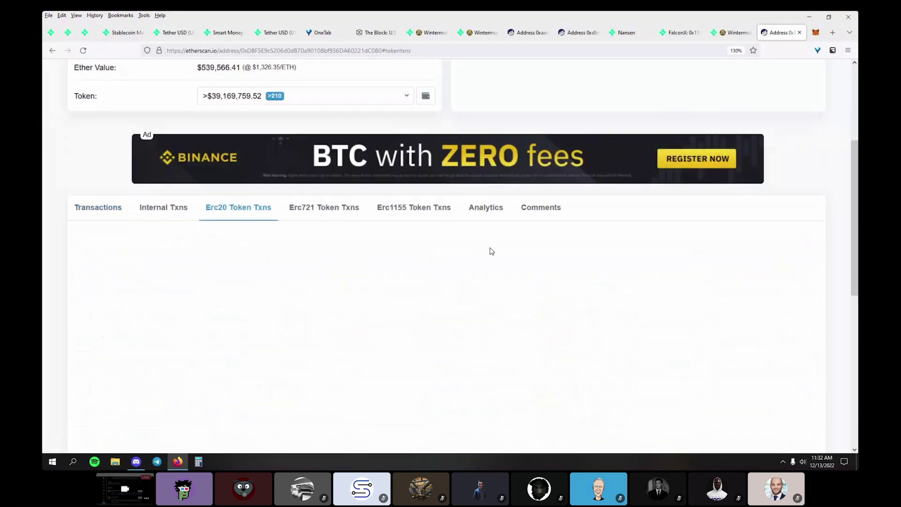
scroll(755, 147, down, 4)
middle_click(739, 144)
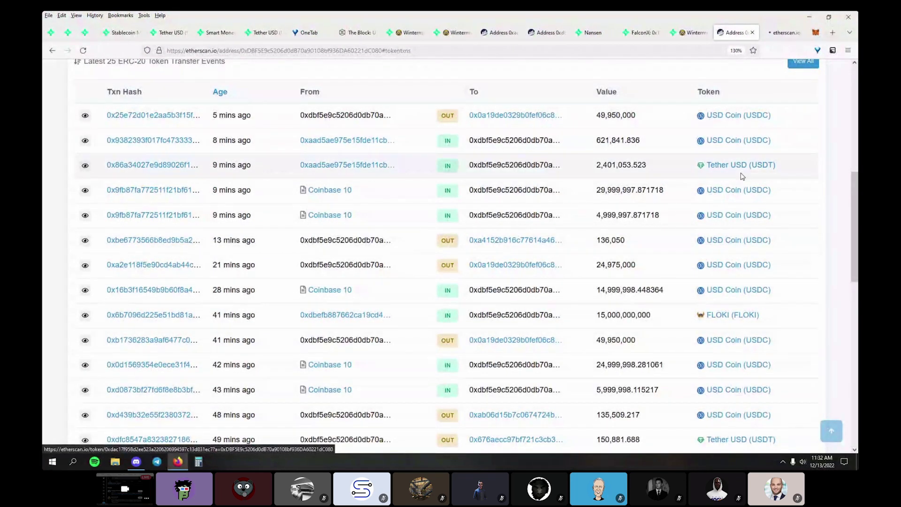
middle_click(740, 167)
key(ctrl+Tab)
scroll(368, 261, down, 4)
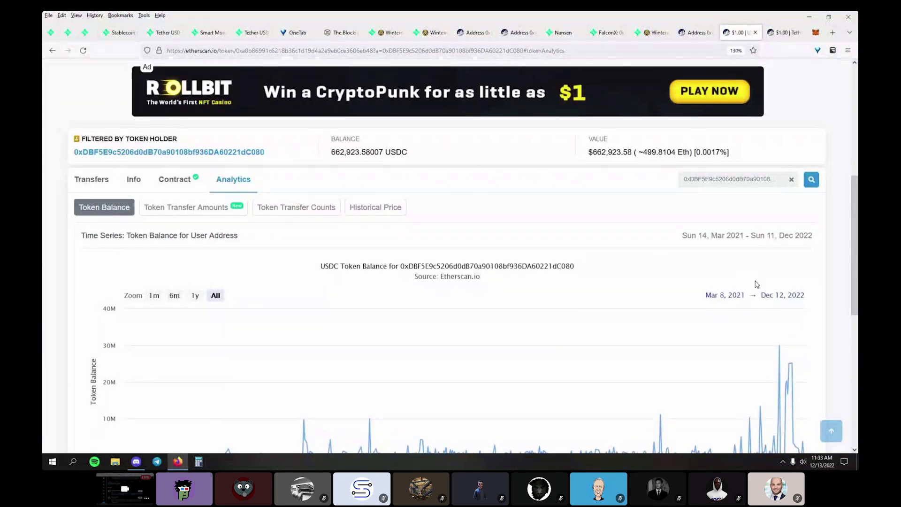
scroll(790, 292, down, 3)
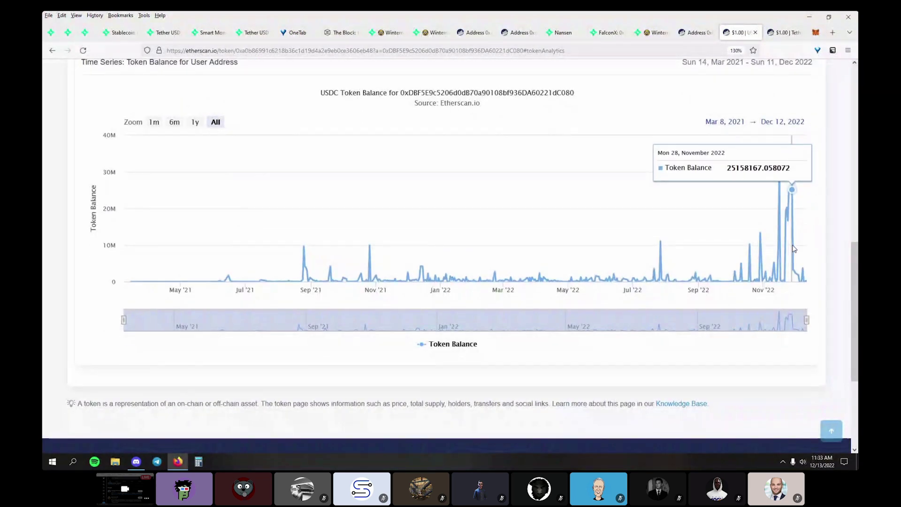
click(784, 32)
scroll(757, 156, down, 6)
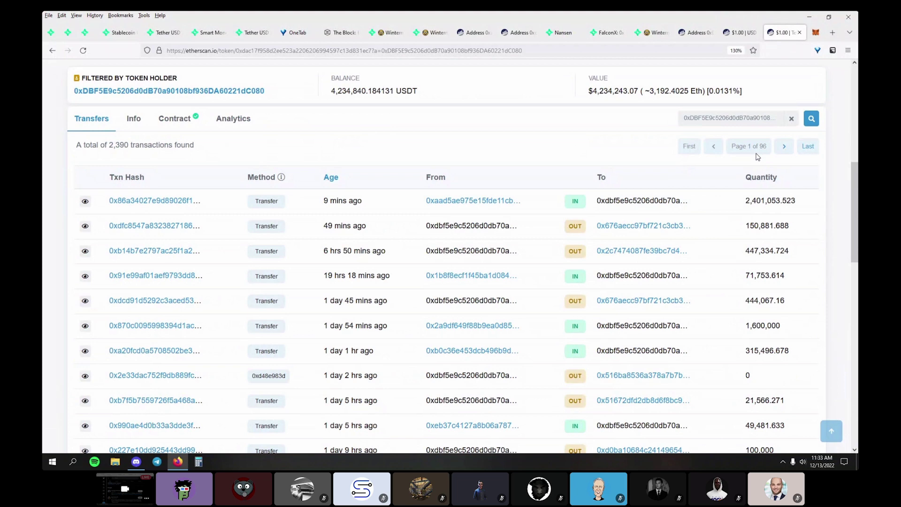
scroll(191, 144, up, 3)
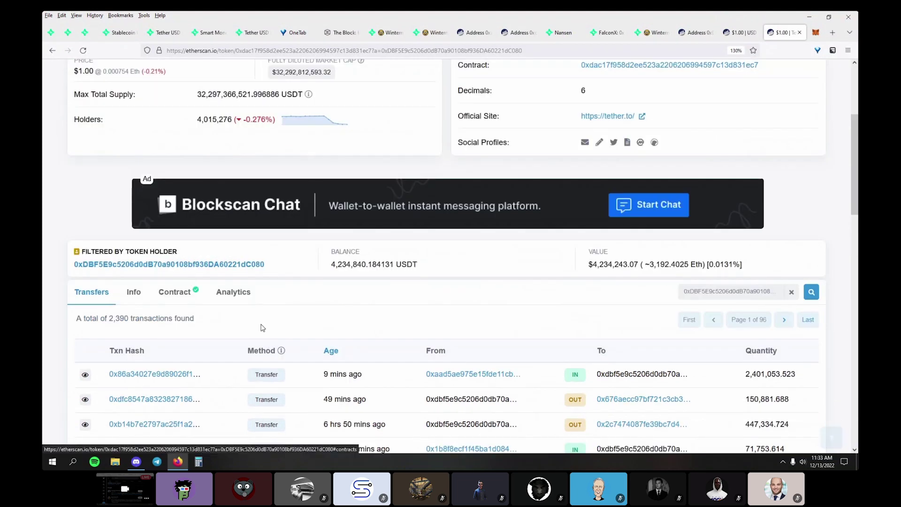
scroll(254, 294, up, 2)
scroll(235, 261, down, 2)
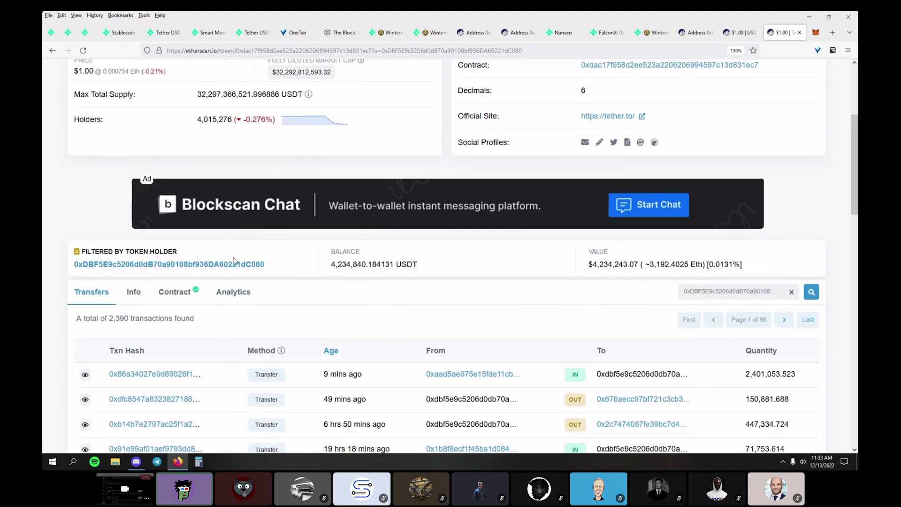
click(234, 292)
scroll(785, 171, down, 8)
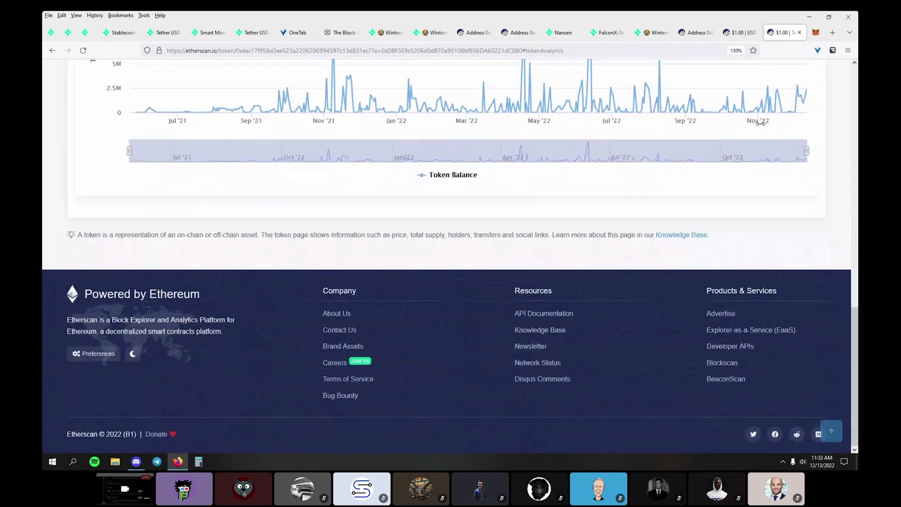
click(800, 33)
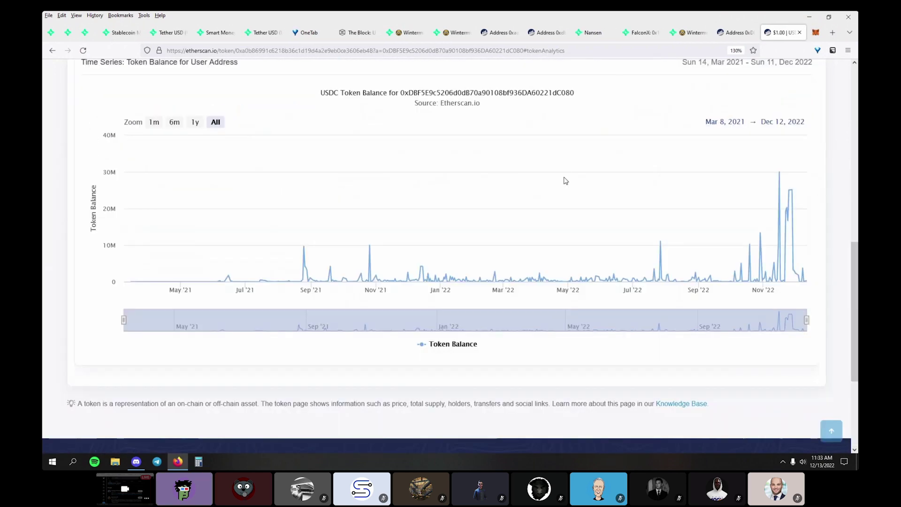
key(ctrl+w)
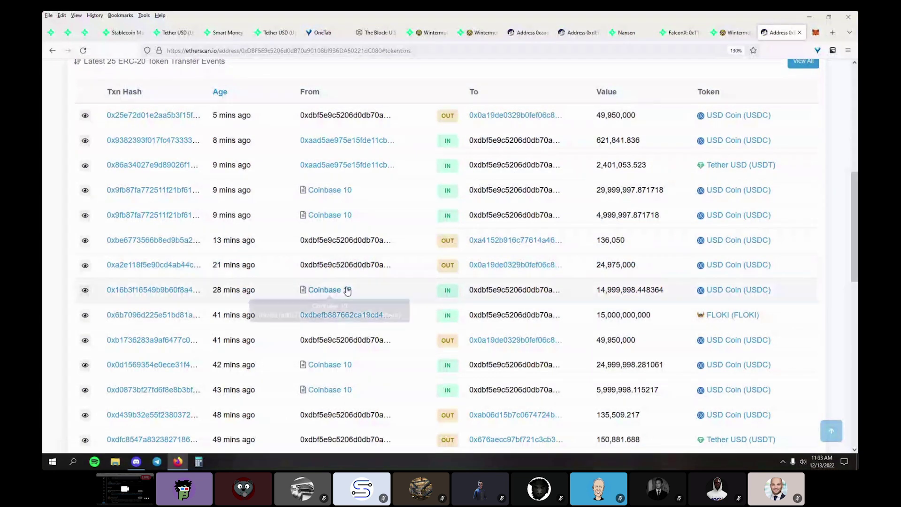
scroll(505, 270, up, 3)
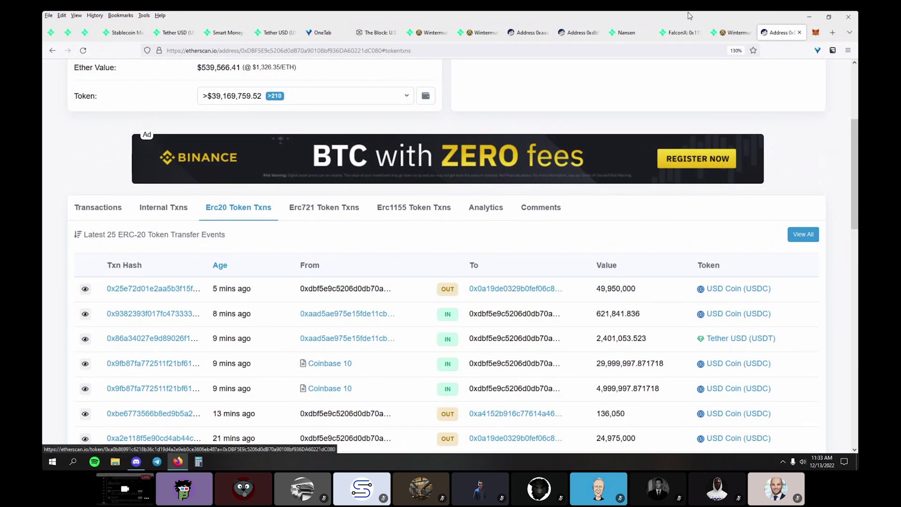
Open the Wintermute wallet's USDC profile and sort Largest Token Transactions by time, newest first.
click(731, 32)
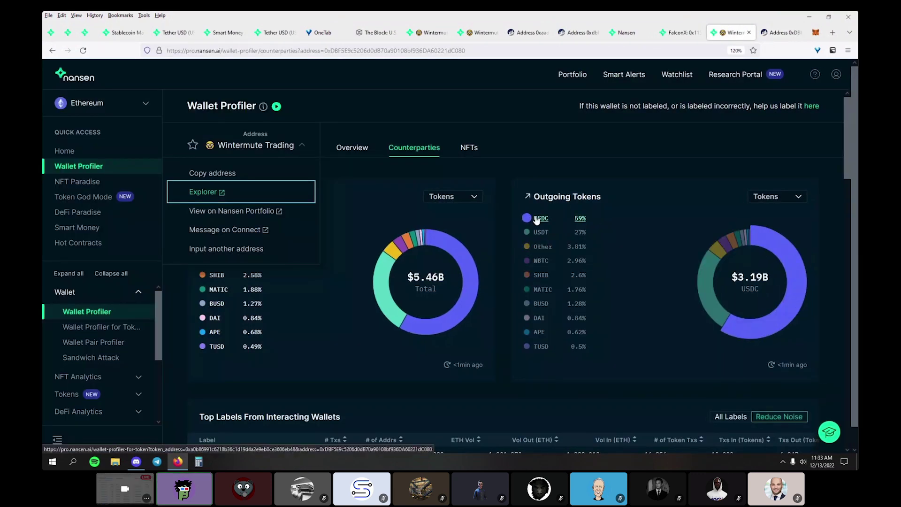
click(580, 217)
click(789, 33)
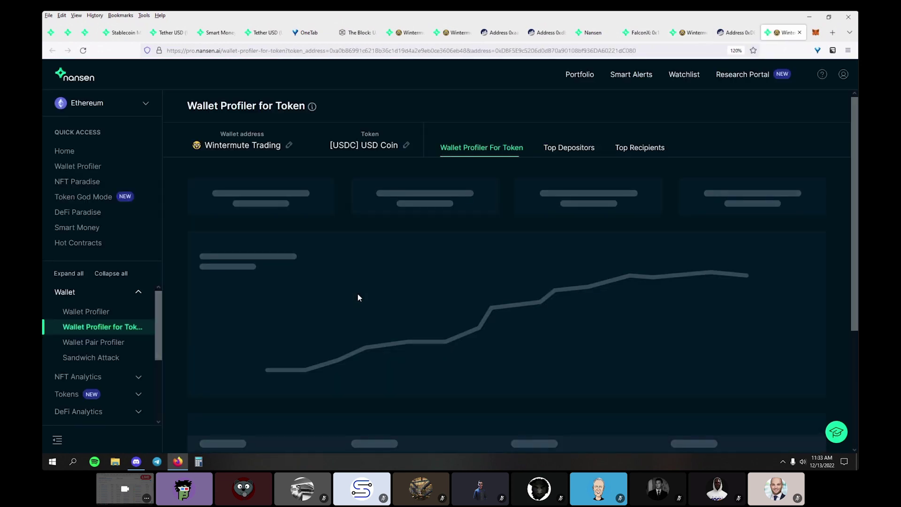
scroll(506, 239, down, 4)
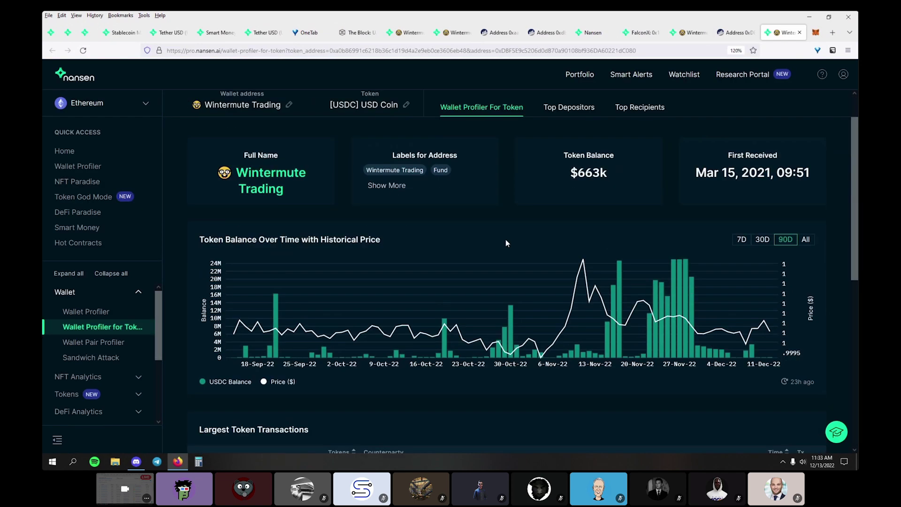
scroll(396, 325, down, 4)
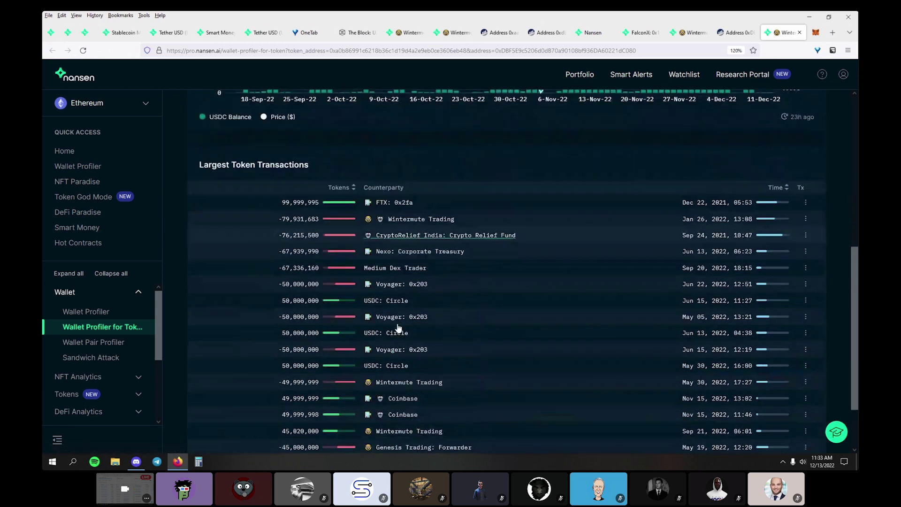
click(776, 146)
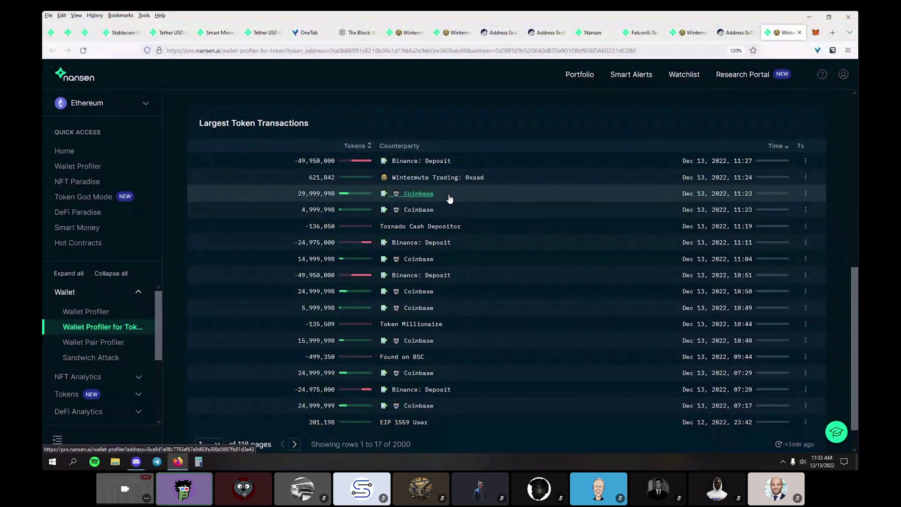
Open the 29,999,998 USDC Coinbase transfer's transaction on Etherscan.
click(805, 194)
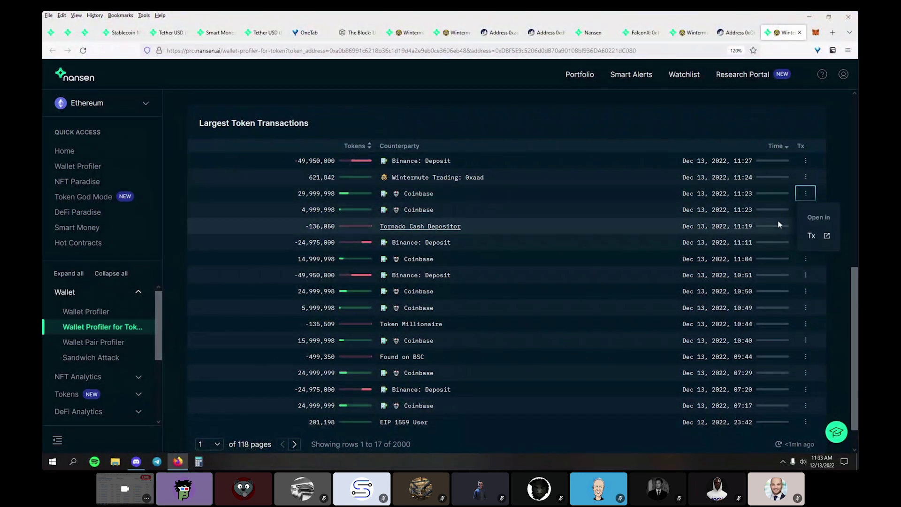
click(816, 236)
click(786, 33)
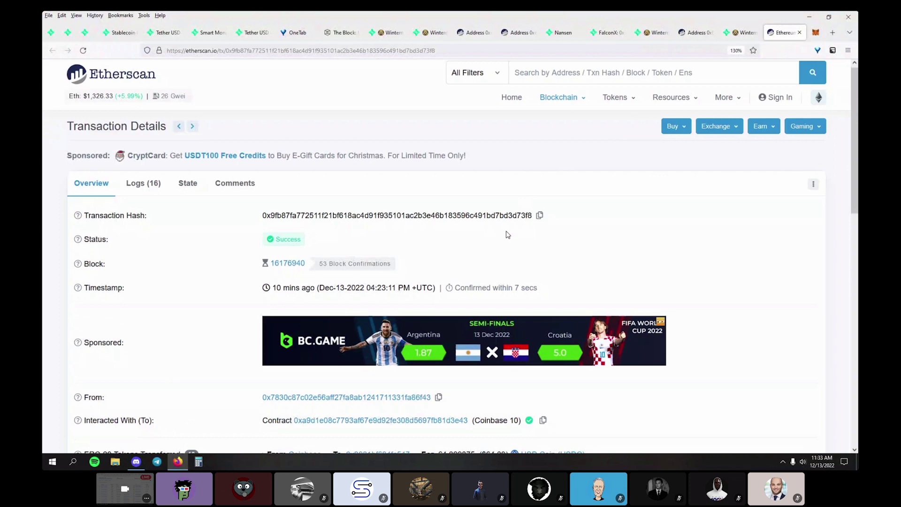
Review the ERC-20 transfers, including 29,999,997.87 USDC from Coinbase 10, then return to Nansen.
scroll(507, 234, down, 3)
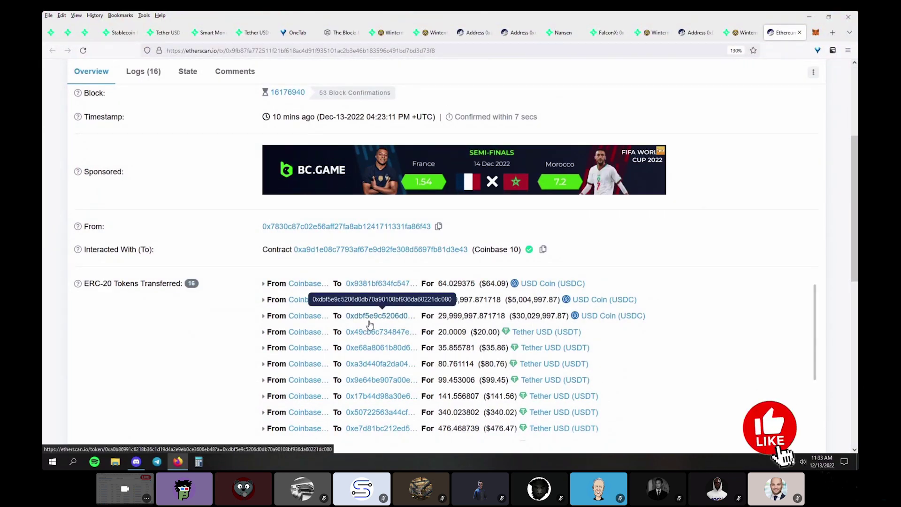
scroll(375, 326, down, 3)
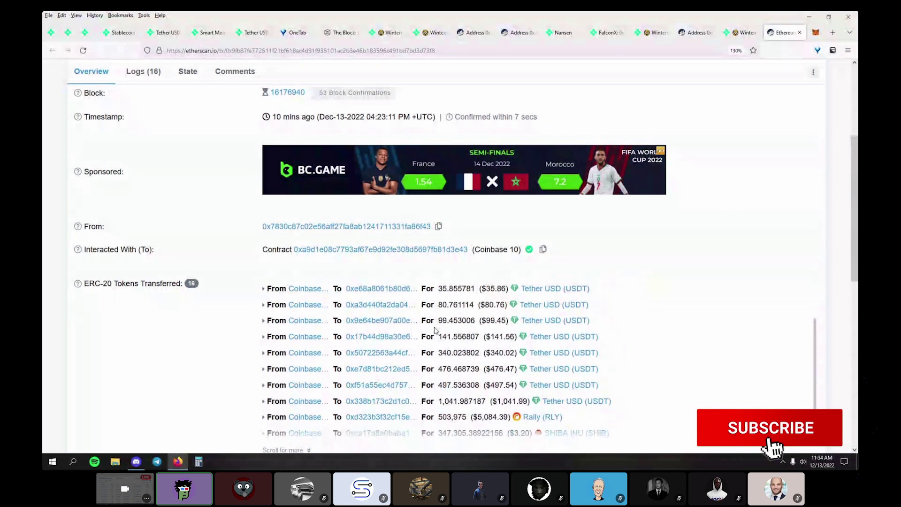
scroll(435, 331, up, 2)
right_click(436, 331)
click(741, 33)
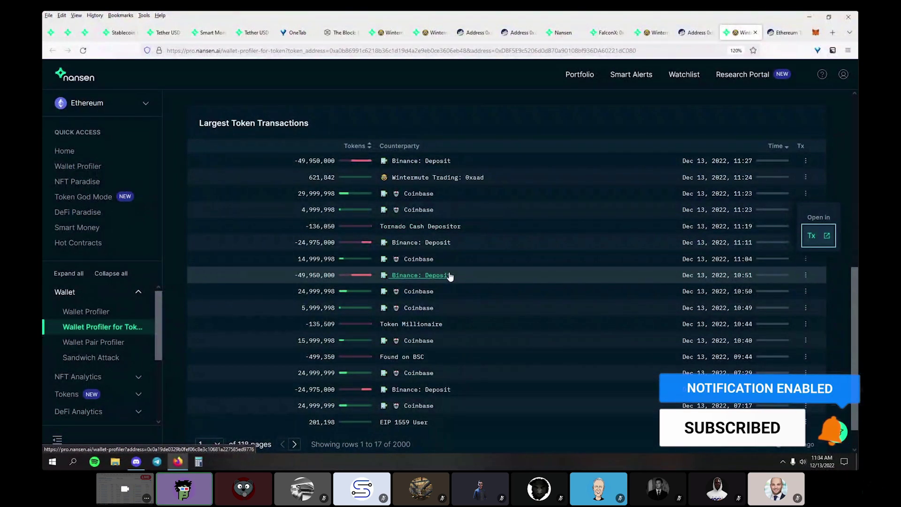
Expand the Ecosystem navigation section and open Exchange Reserves in a new tab, bringing it forward.
scroll(94, 338, down, 3)
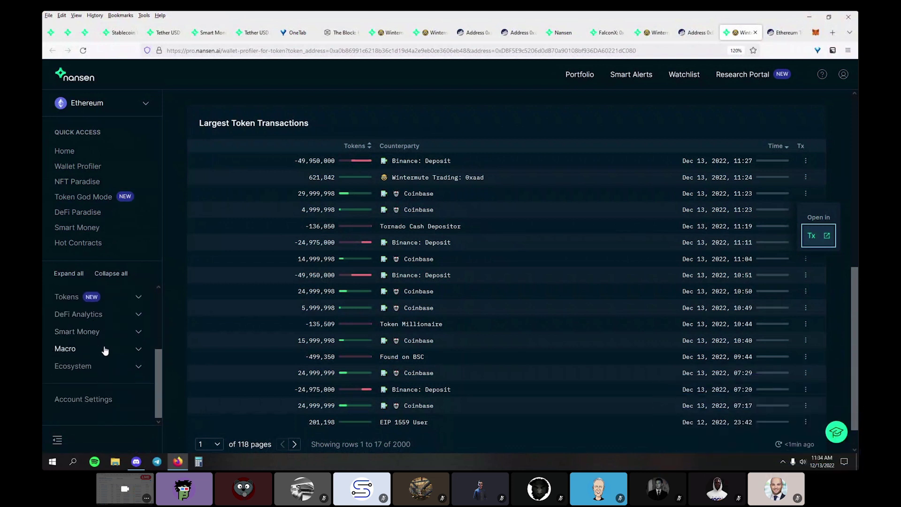
click(110, 372)
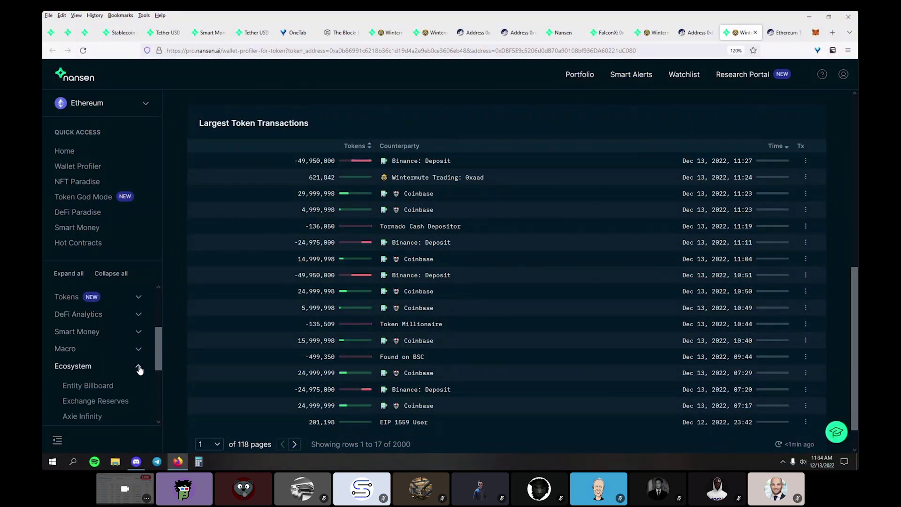
scroll(137, 367, down, 3)
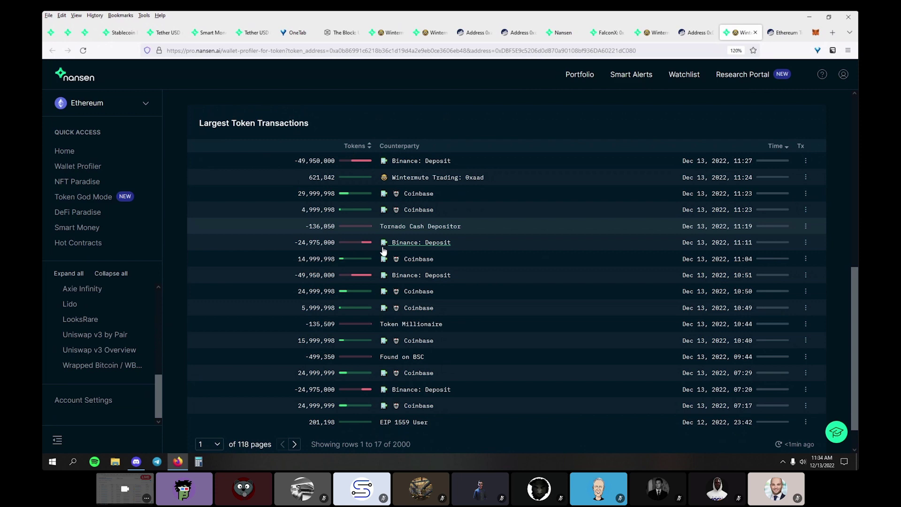
scroll(439, 316, up, 2)
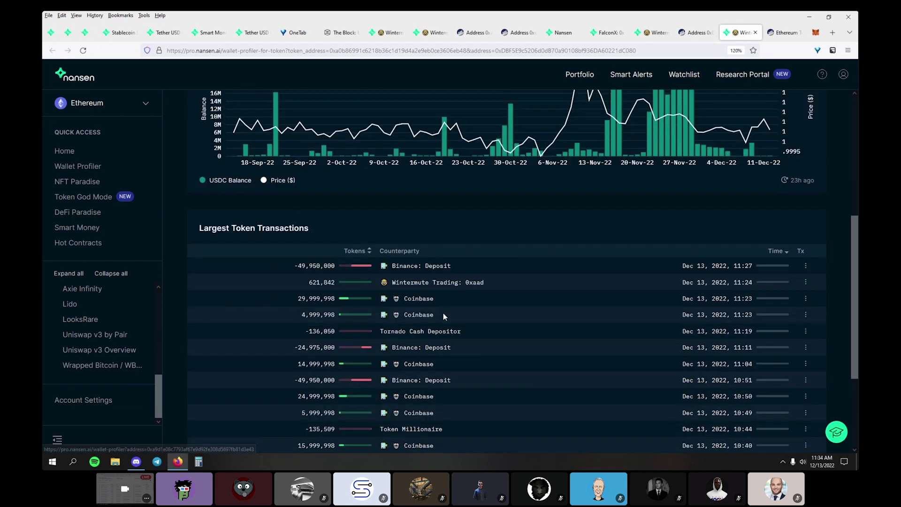
scroll(444, 316, down, 2)
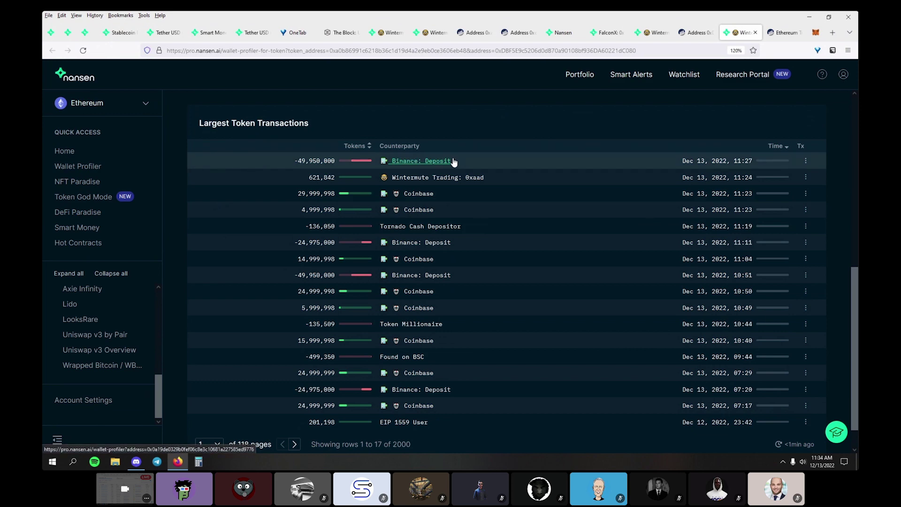
scroll(452, 159, up, 3)
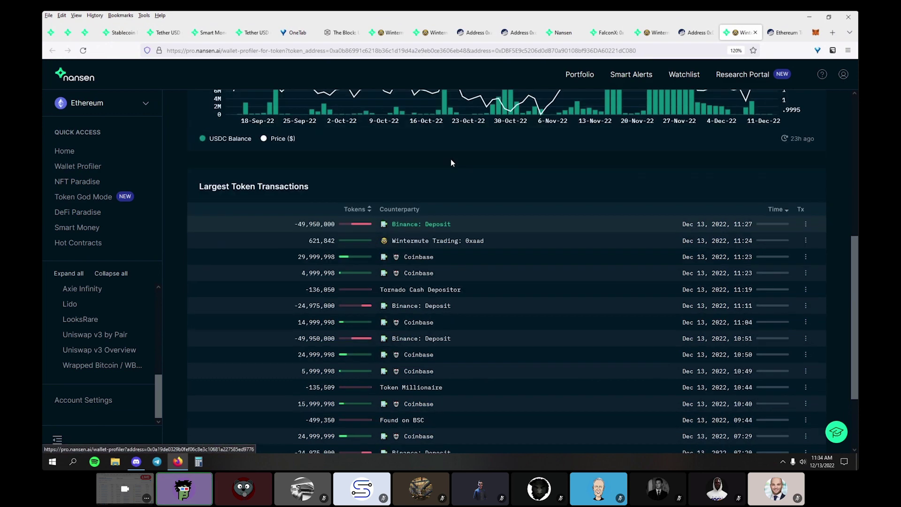
scroll(457, 293, down, 4)
scroll(458, 291, up, 5)
scroll(582, 309, up, 2)
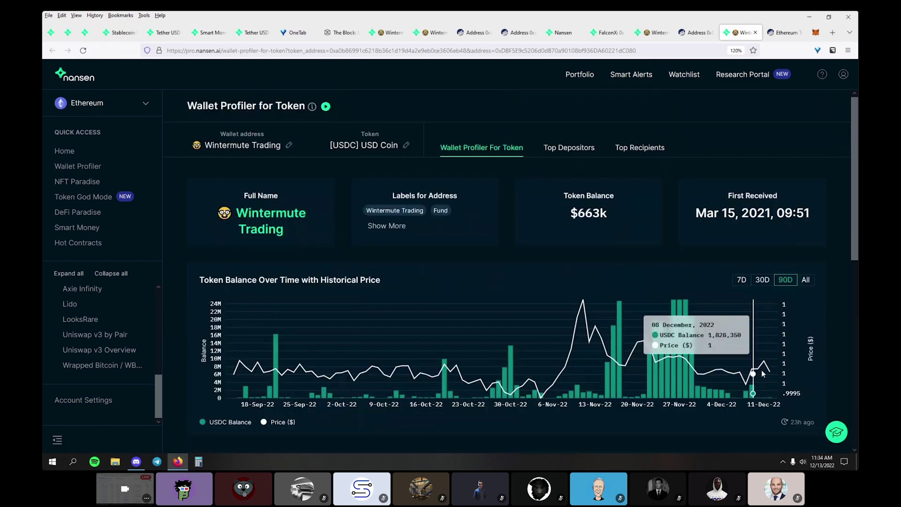
scroll(704, 352, down, 3)
scroll(201, 271, up, 3)
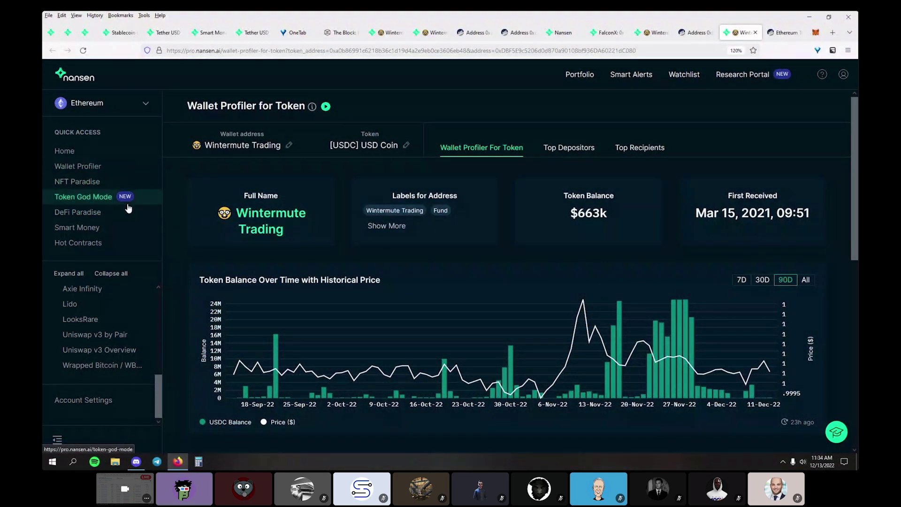
scroll(94, 328, up, 5)
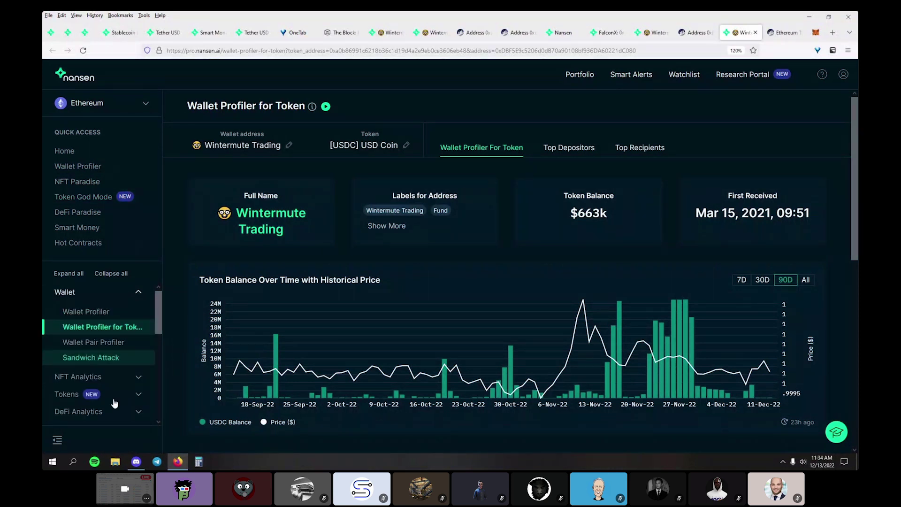
scroll(114, 405, down, 3)
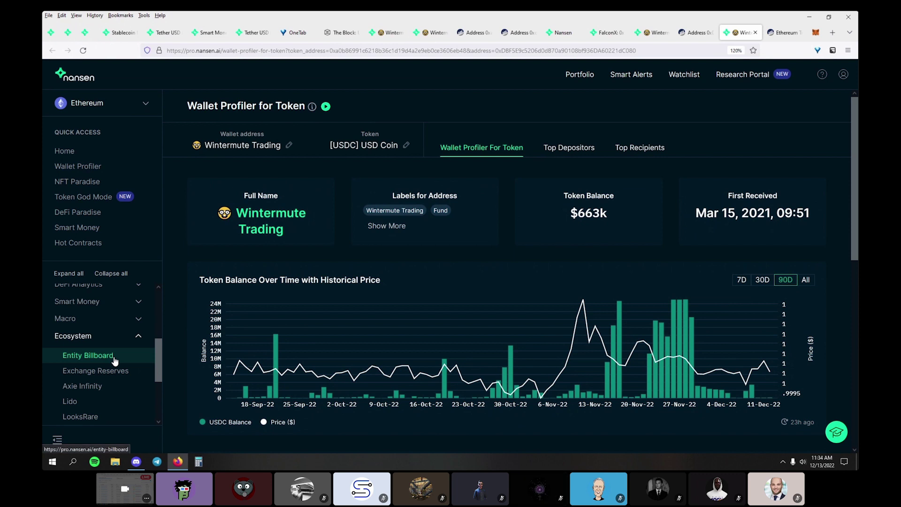
scroll(114, 361, up, 4)
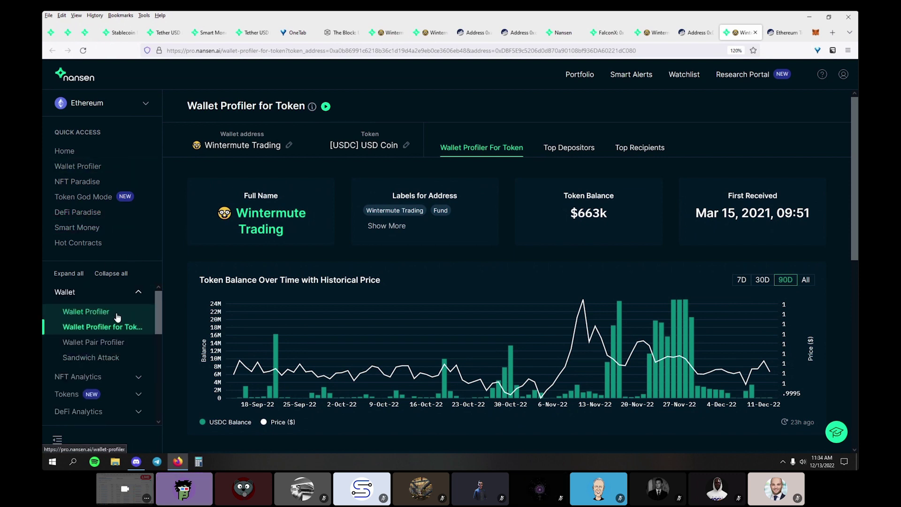
scroll(118, 318, down, 5)
scroll(120, 314, up, 3)
scroll(120, 343, down, 6)
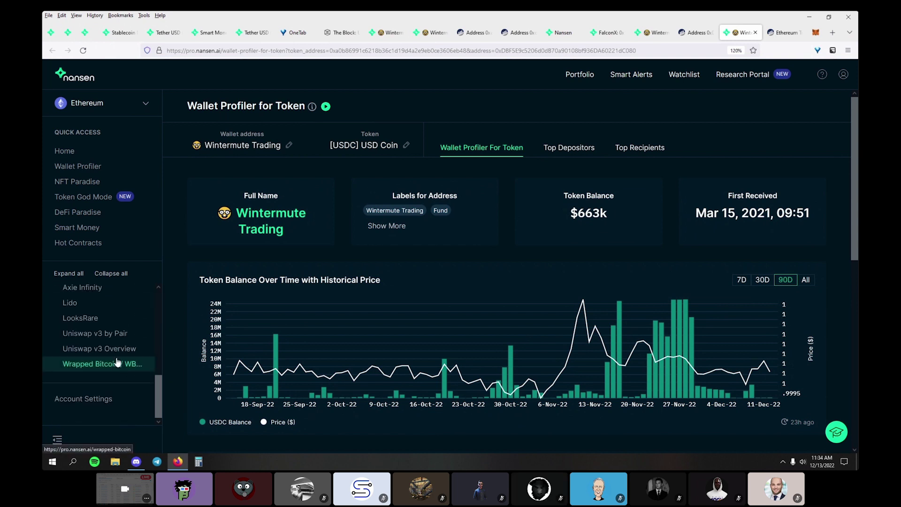
scroll(118, 361, up, 3)
middle_click(115, 398)
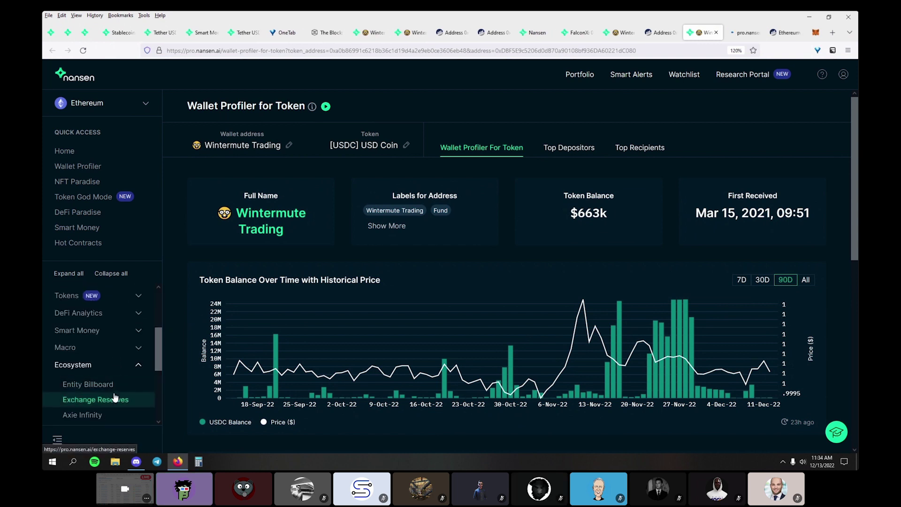
drag(746, 33, 789, 32)
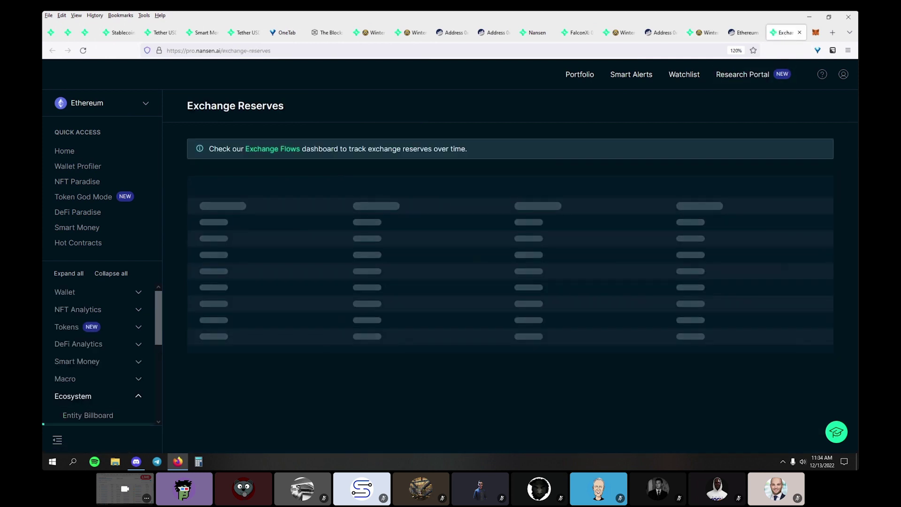
Open the Exchange Flows dashboard and Binance's portfolio dashboard in background tabs.
middle_click(290, 150)
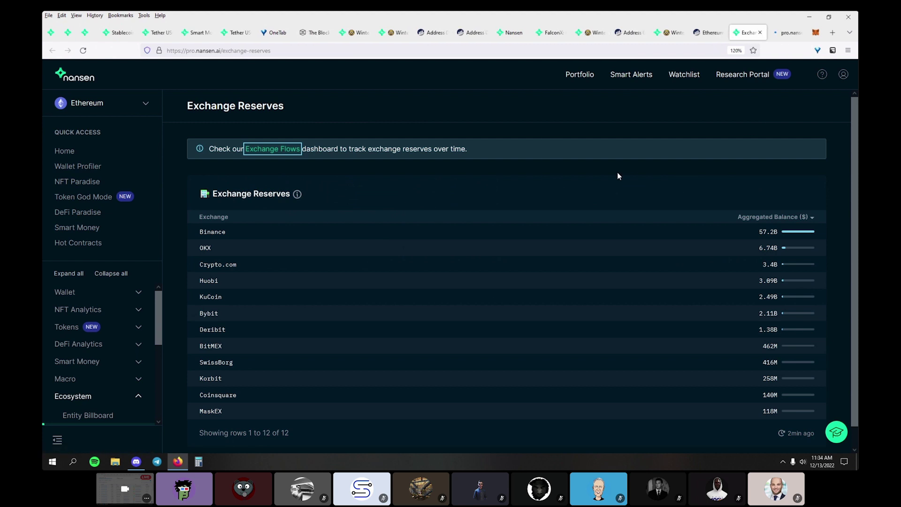
middle_click(243, 235)
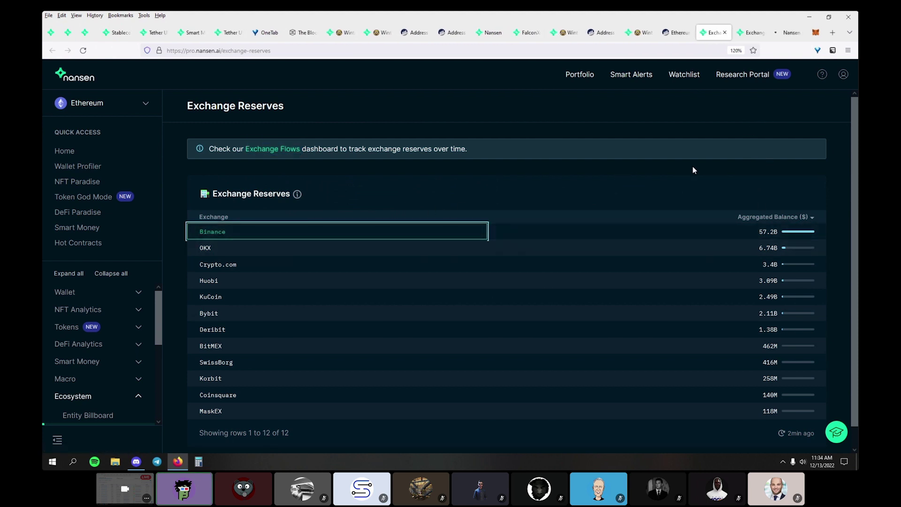
scroll(694, 170, down, 1)
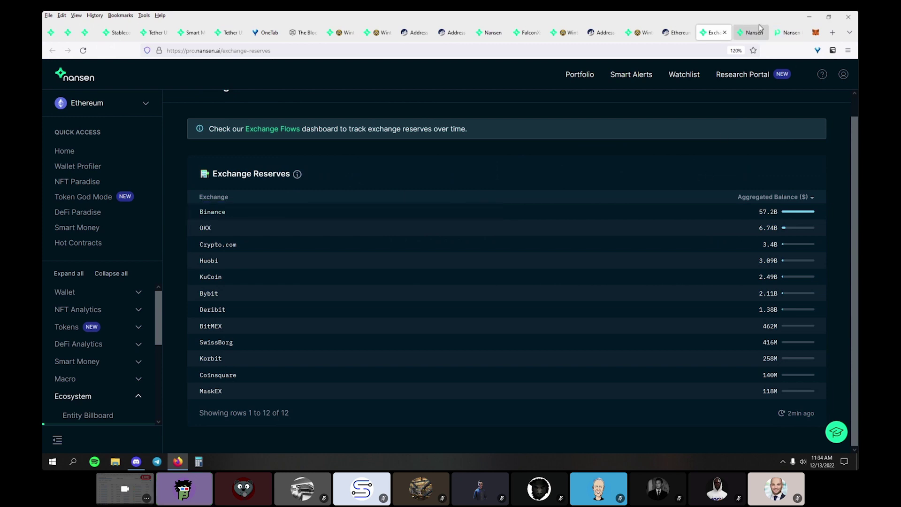
Rank Exchange Flows wallets by withdrawals, then deposits volume, and view the Binance portfolio.
click(756, 31)
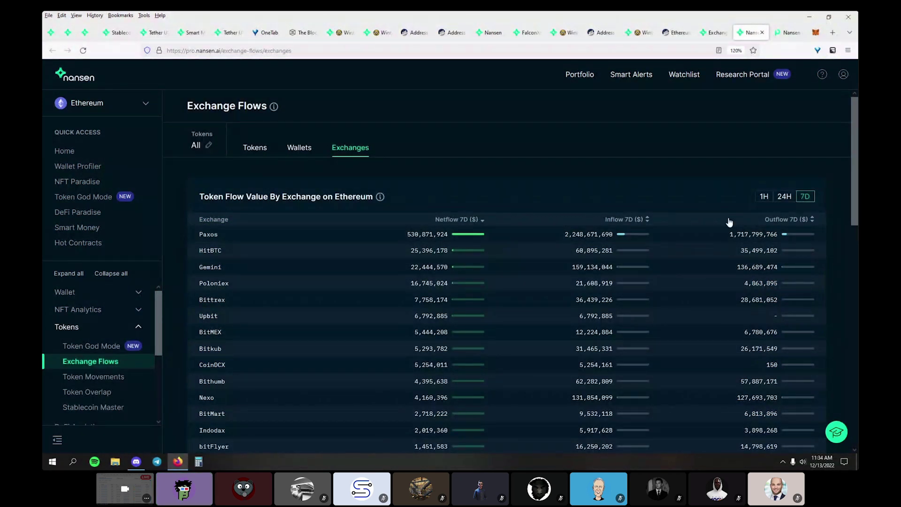
click(299, 149)
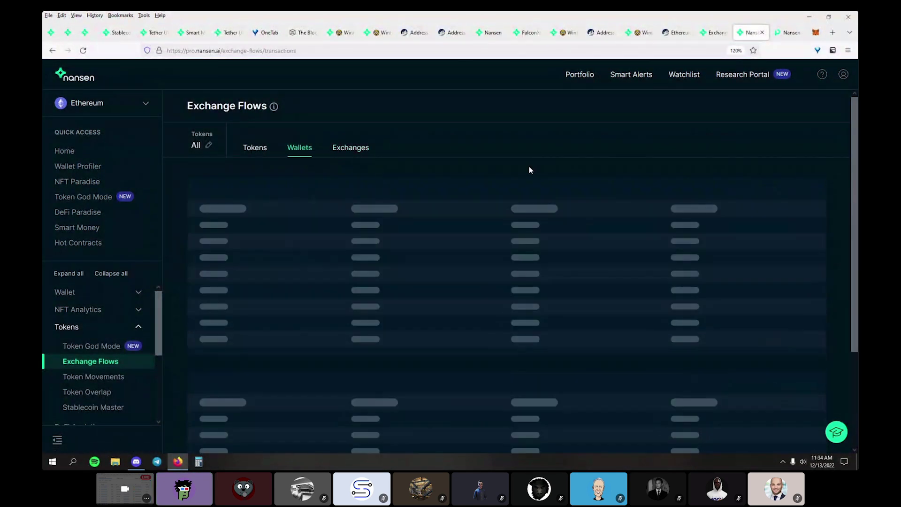
scroll(529, 168, down, 2)
click(688, 181)
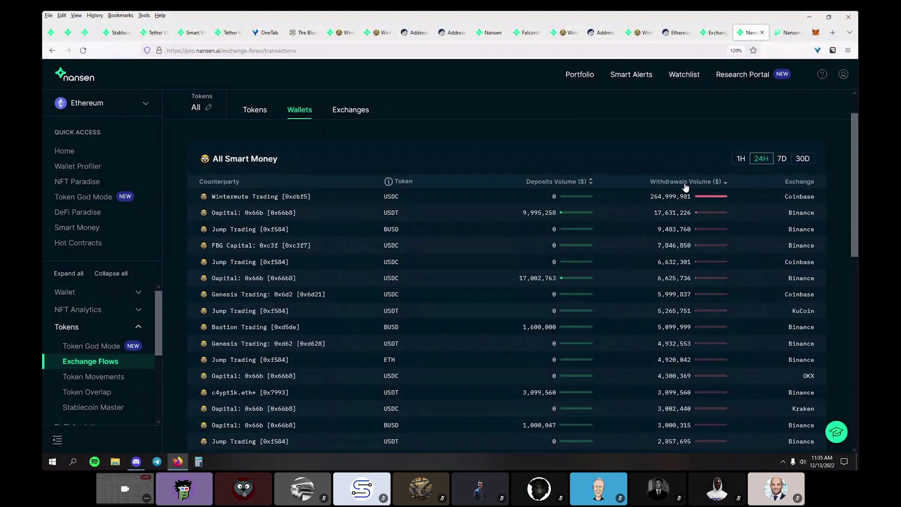
click(286, 197)
key(alt+Left)
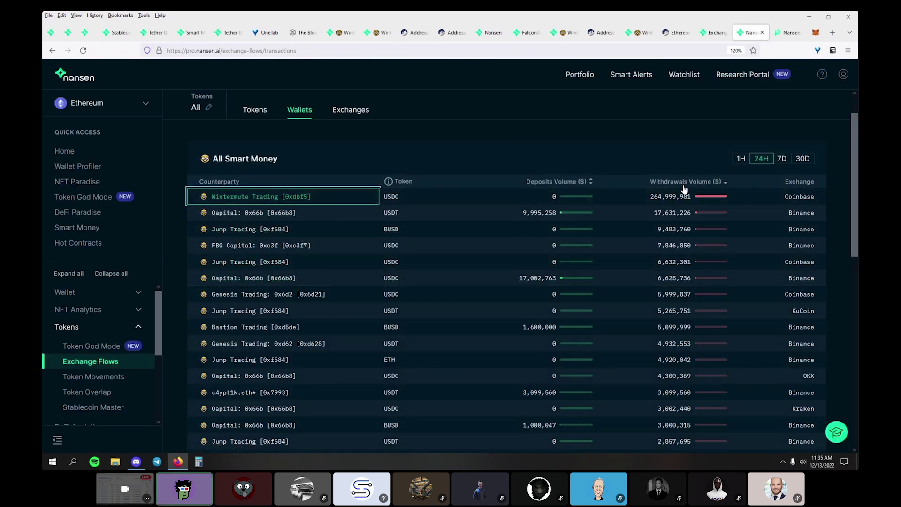
click(559, 182)
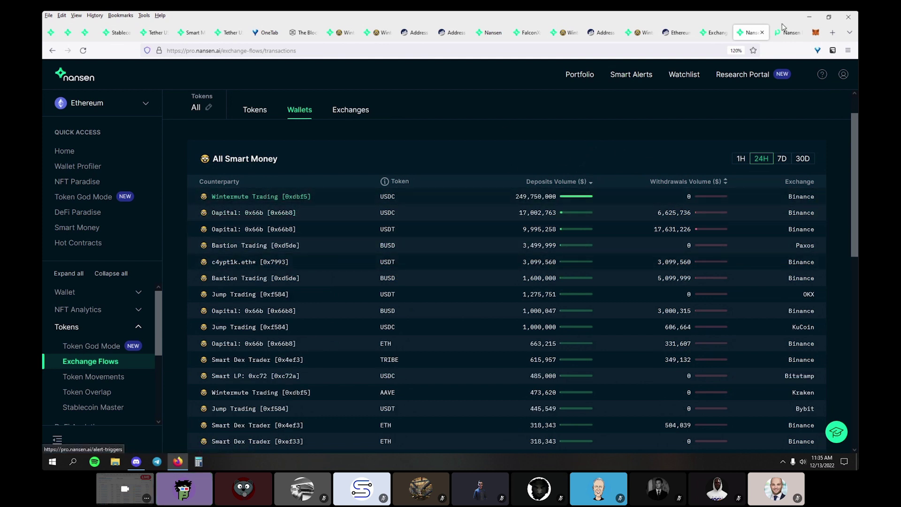
click(784, 38)
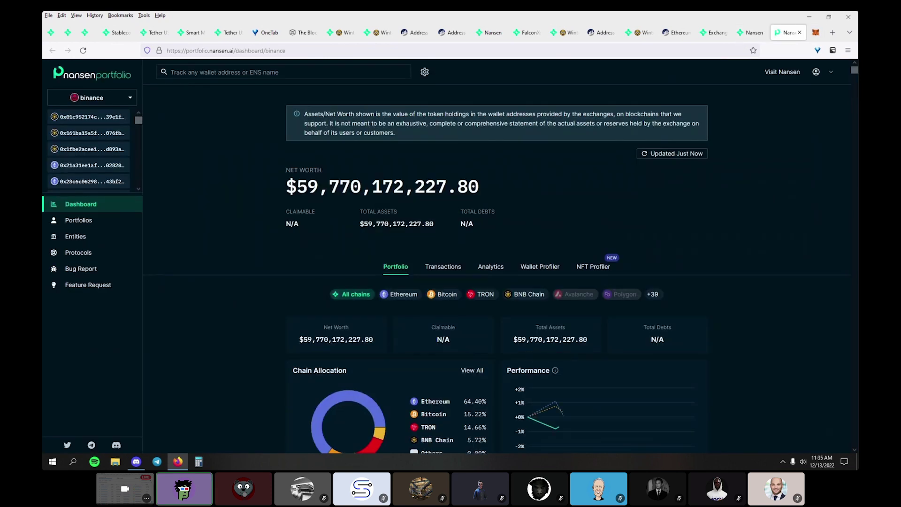
Close the Binance portfolio dashboard and return to the Exchange Flows wallet table.
scroll(743, 91, down, 3)
scroll(741, 99, down, 5)
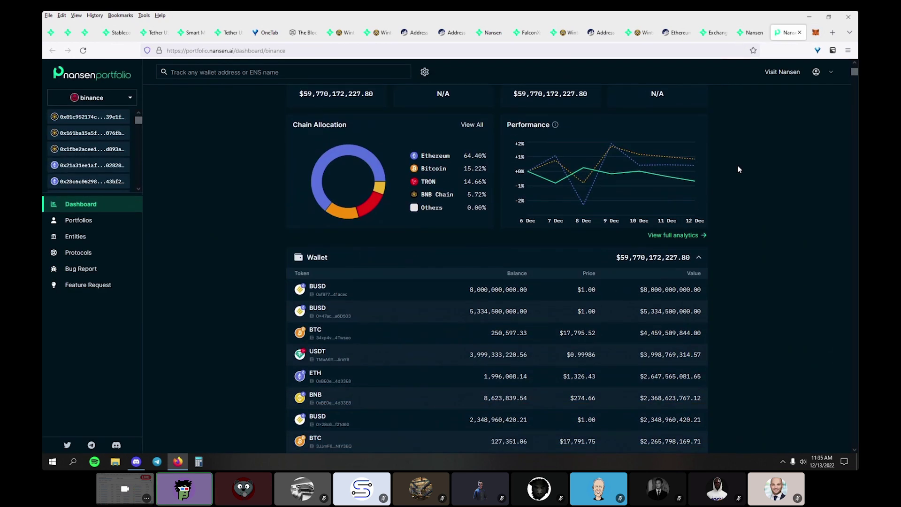
scroll(736, 177, down, 3)
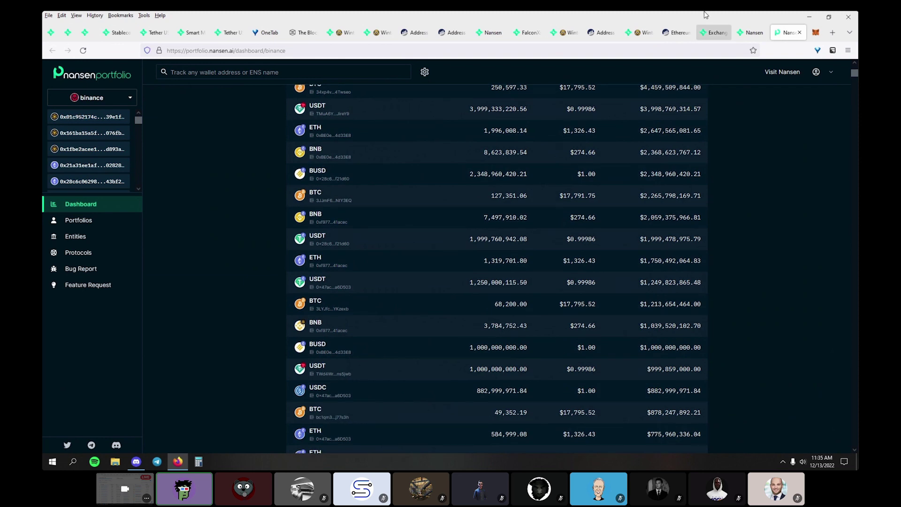
click(710, 34)
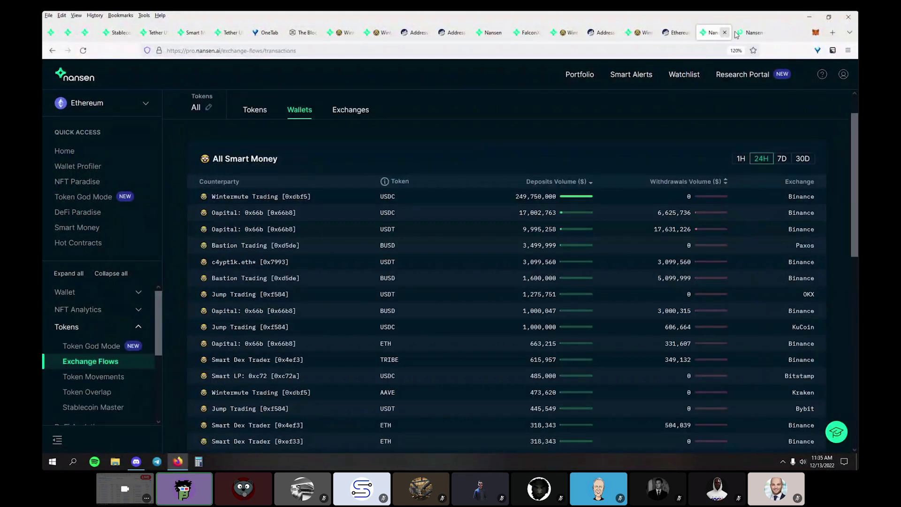
click(725, 32)
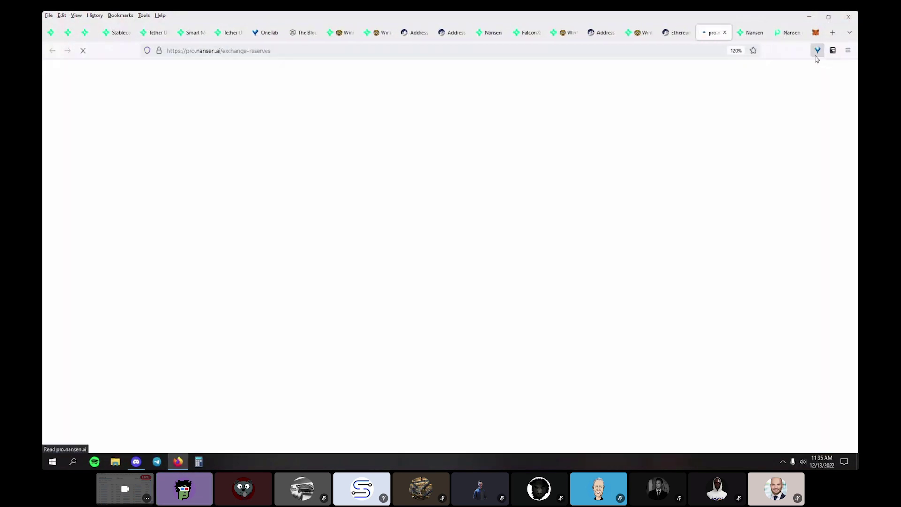
click(740, 29)
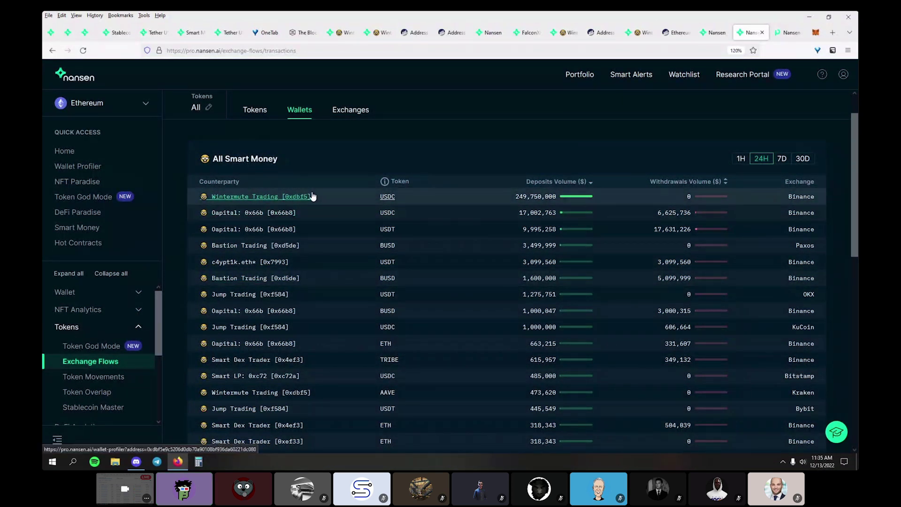
Open FalconX: 0x115 from All Wallets in the Wallet Profiler, showing 11.4k ETH and $70.2M USDC.
scroll(313, 197, down, 2)
scroll(313, 196, down, 6)
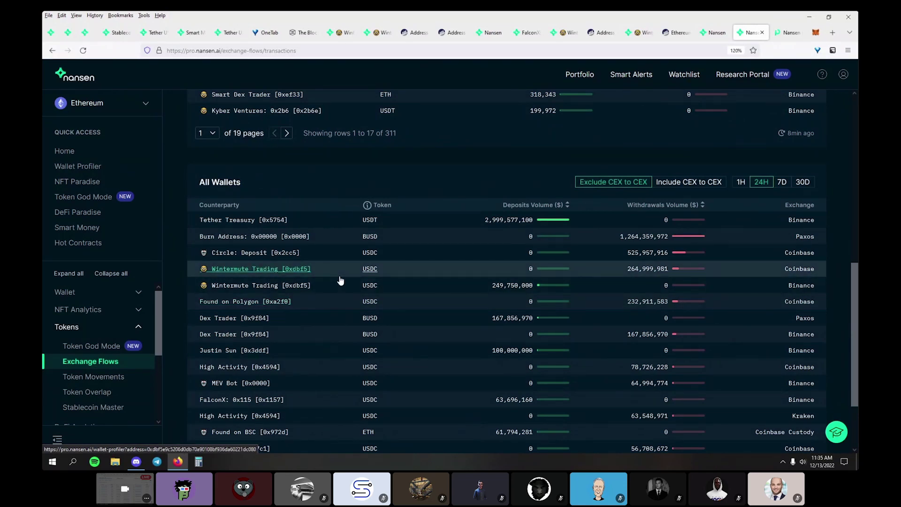
scroll(341, 280, down, 2)
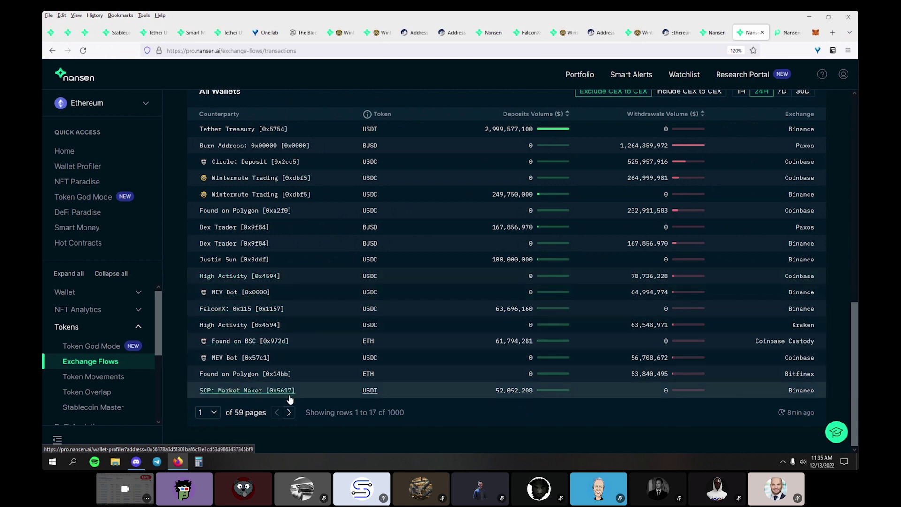
middle_click(269, 314)
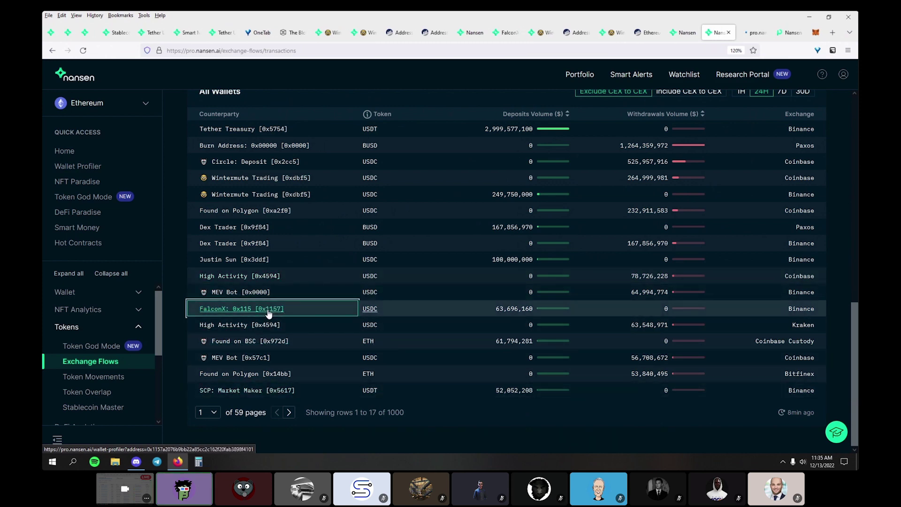
scroll(291, 318, up, 12)
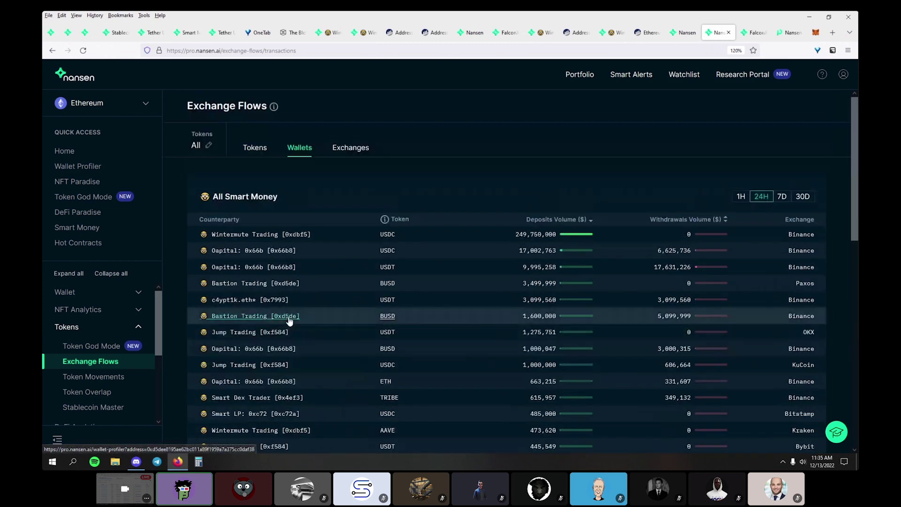
scroll(404, 206, down, 12)
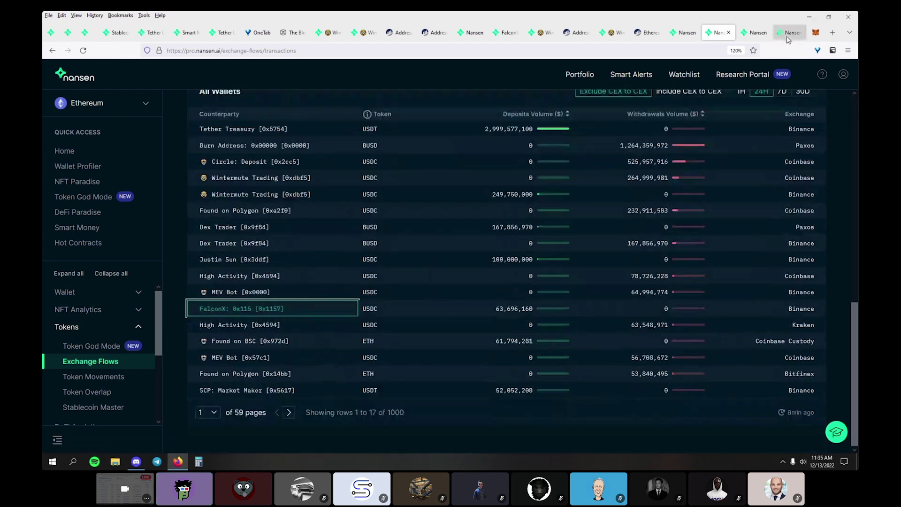
click(788, 34)
scroll(497, 303, down, 3)
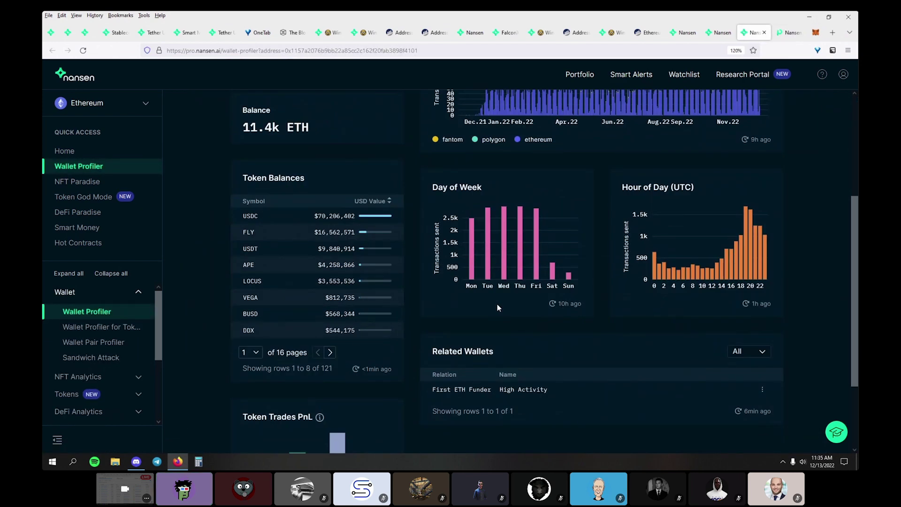
Review FalconX: 0x115's counterparties: $14.4B tokens in, $14.3B out, 58% USDC each.
scroll(460, 282, up, 3)
click(410, 148)
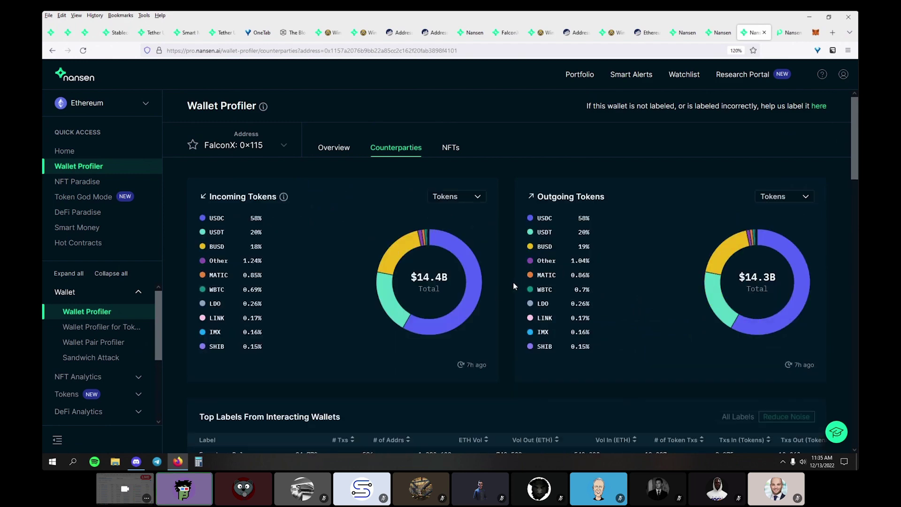
scroll(514, 283, down, 10)
scroll(514, 283, down, 4)
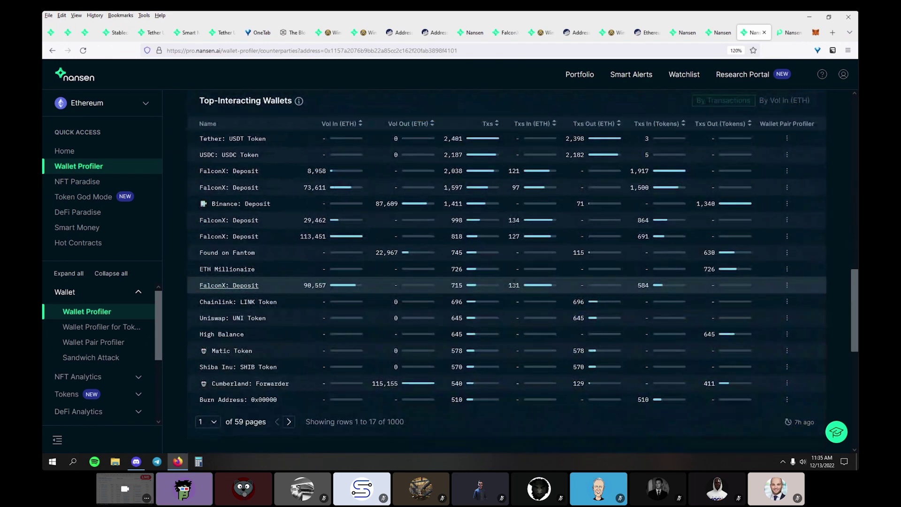
scroll(383, 138, up, 14)
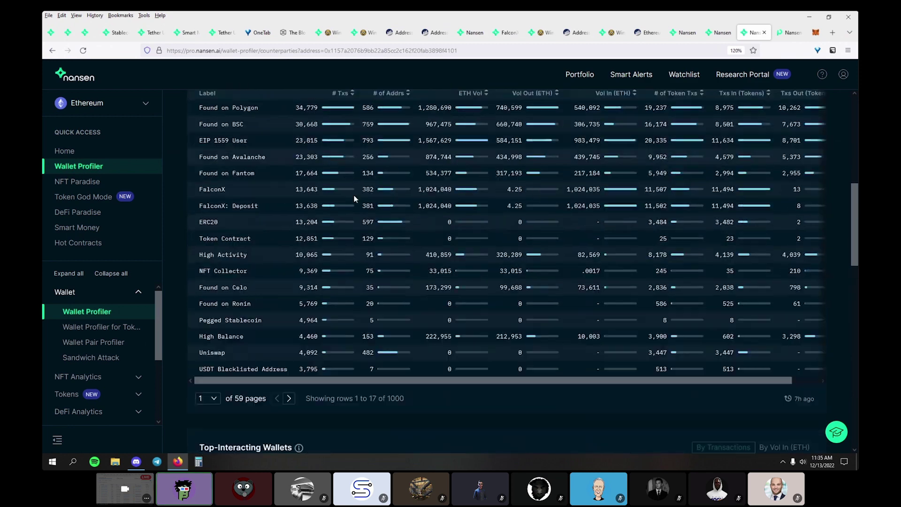
click(284, 147)
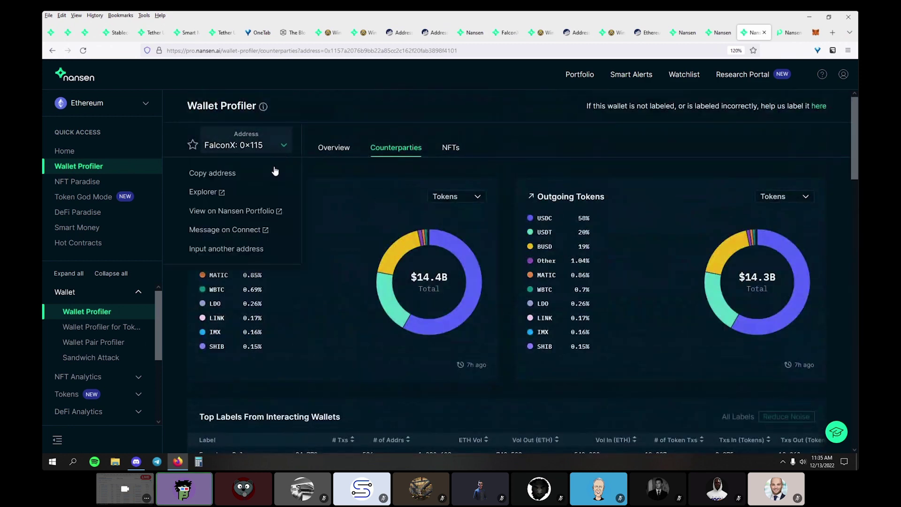
Look up FalconX: 0x115 on Etherscan (11,432.82 ETH, 17,408 transactions), then return to Nansen.
click(206, 192)
click(757, 32)
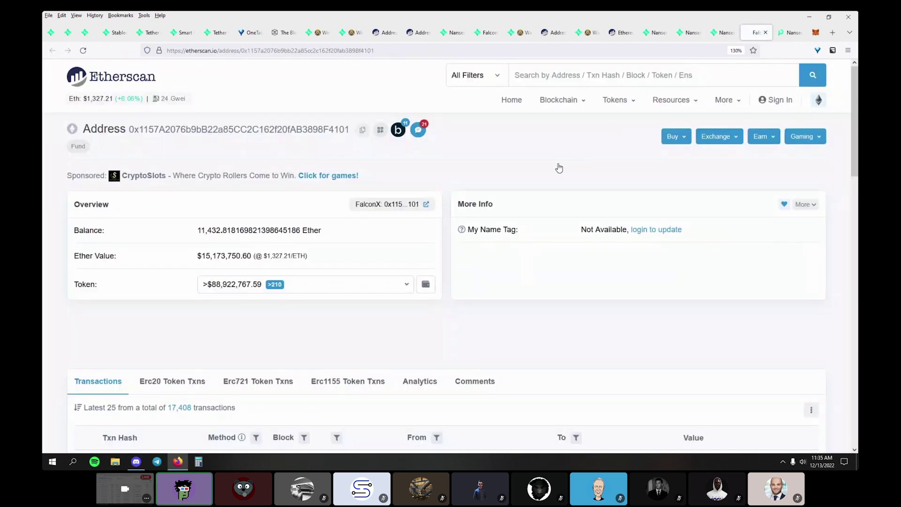
scroll(505, 183, down, 3)
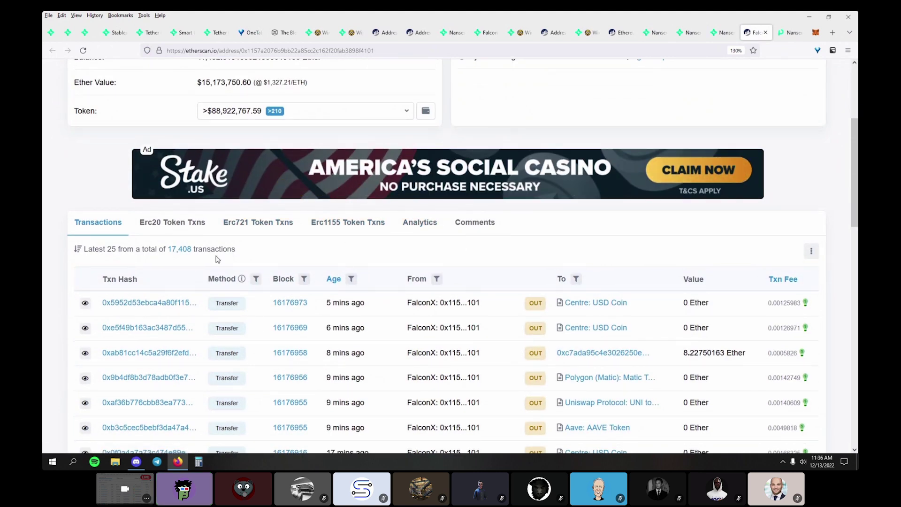
click(727, 34)
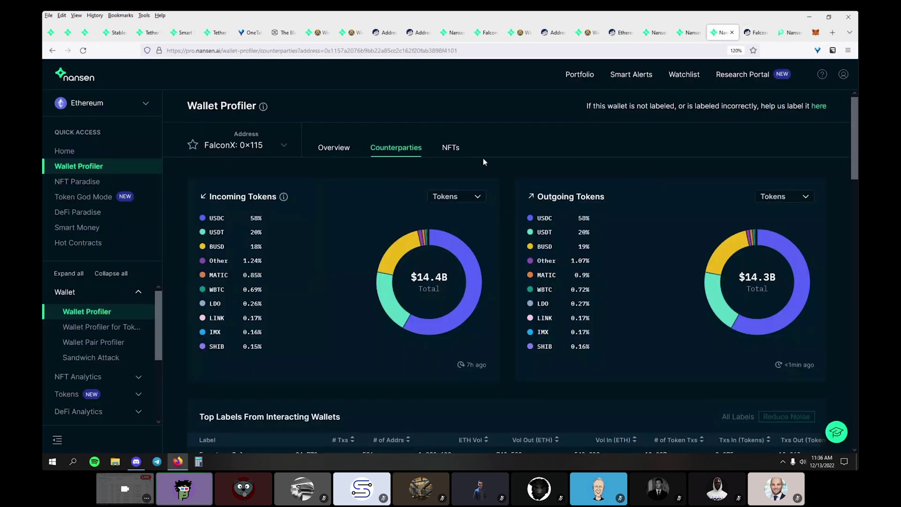
Open FalconX's USDT token profile in the background, then rank interacting wallets by Vol In and page through them.
middle_click(545, 218)
scroll(513, 250, down, 15)
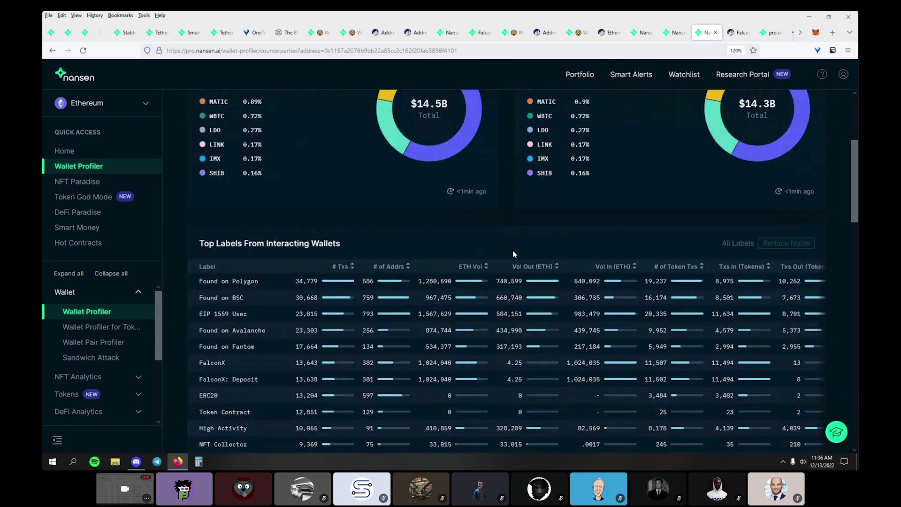
click(350, 124)
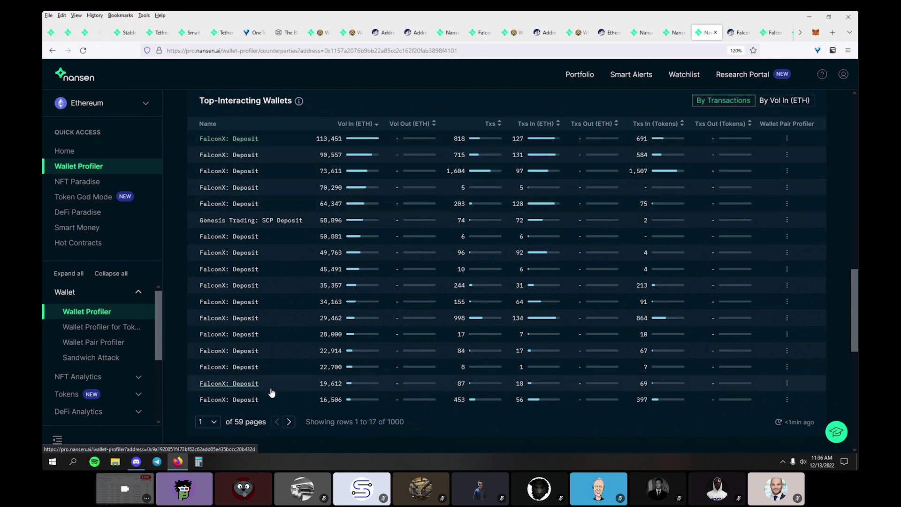
click(290, 422)
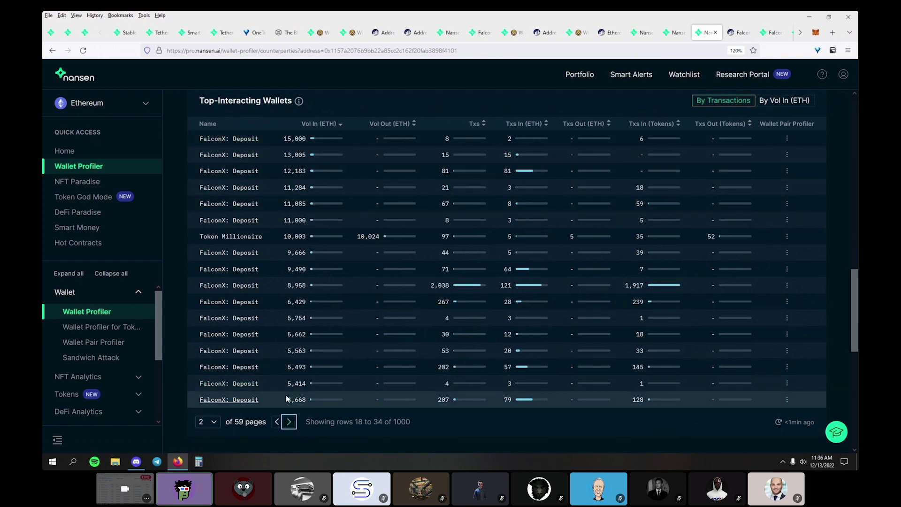
click(290, 422)
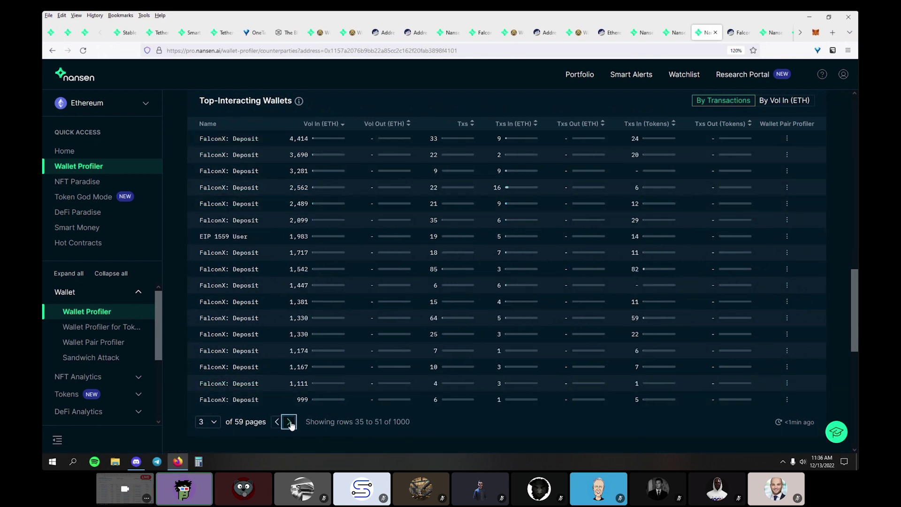
click(290, 423)
click(290, 423)
click(289, 422)
click(290, 422)
click(289, 422)
click(278, 423)
click(277, 422)
click(278, 423)
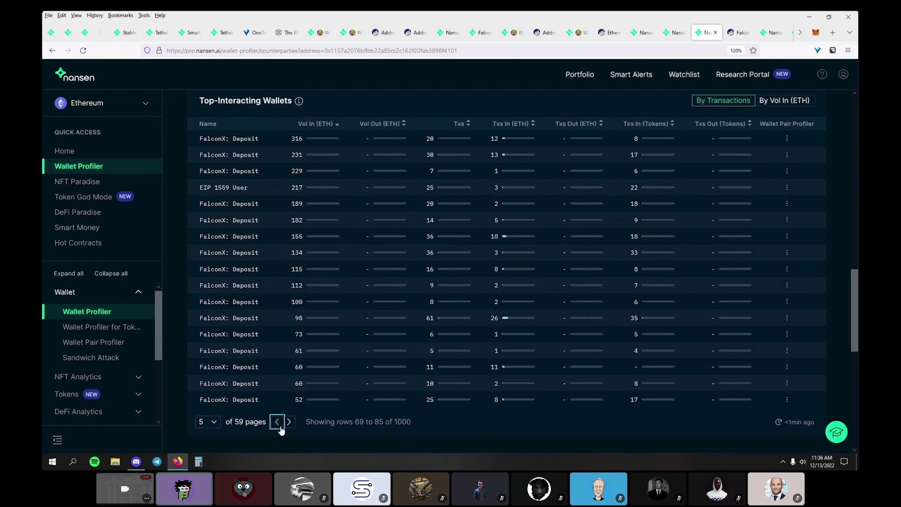
click(277, 423)
click(278, 422)
click(277, 423)
click(278, 423)
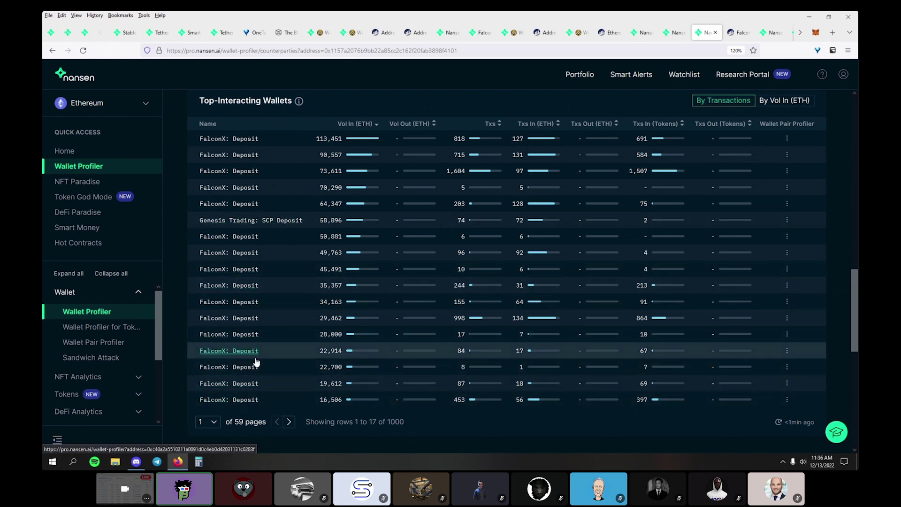
Rank the top-interacting wallets by Txs Out (Tokens), led by Binance: Deposit with 1,352.
click(289, 423)
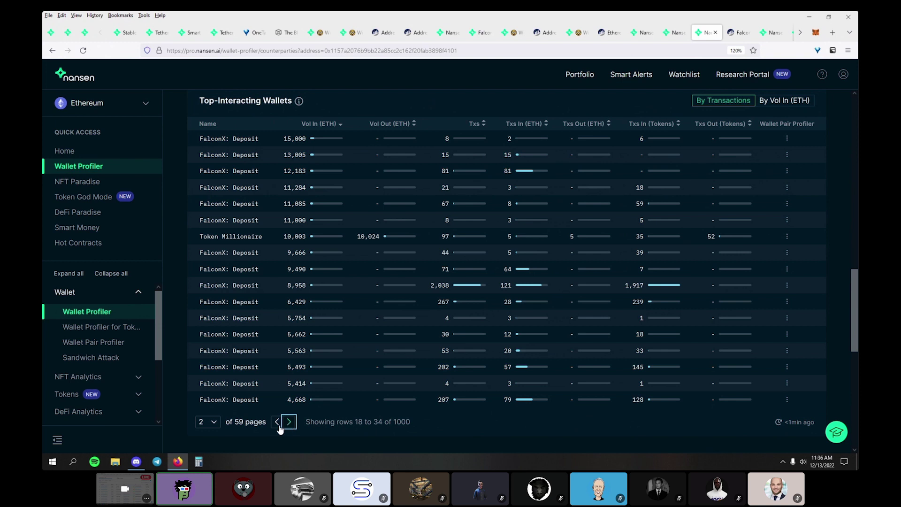
click(278, 424)
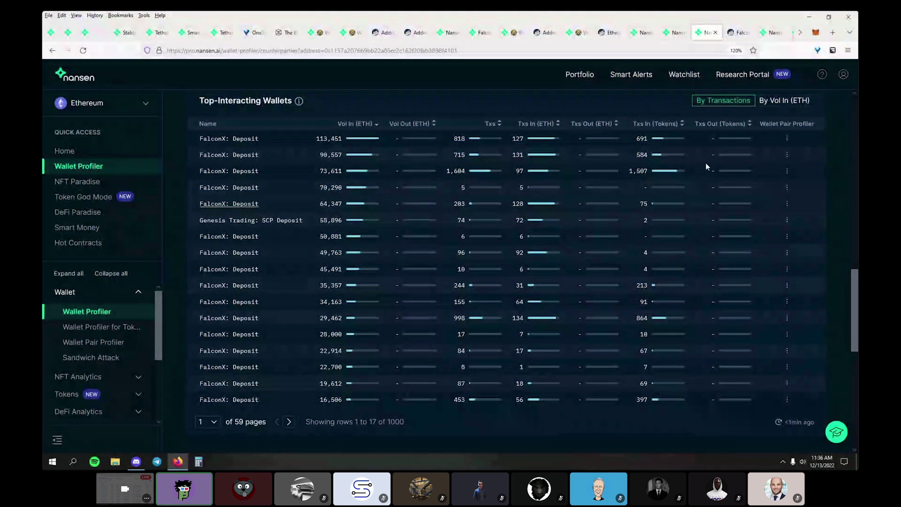
click(711, 125)
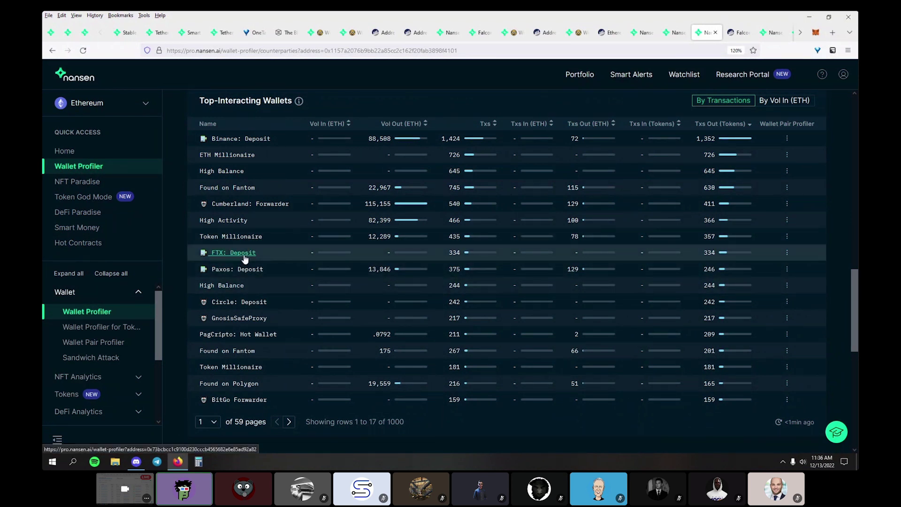
click(787, 253)
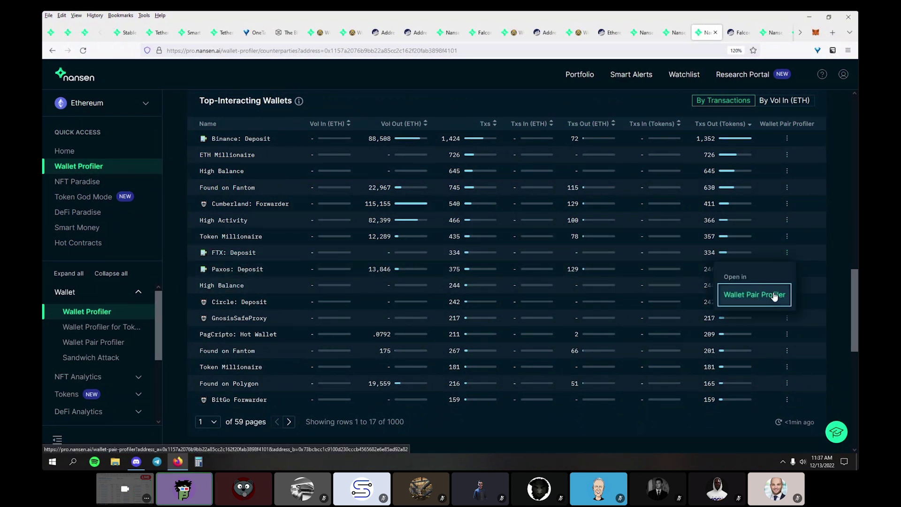
Open the FalconX: 0x115 and FTX: Deposit Wallet Pair Profiler in a new tab and reload it.
middle_click(774, 295)
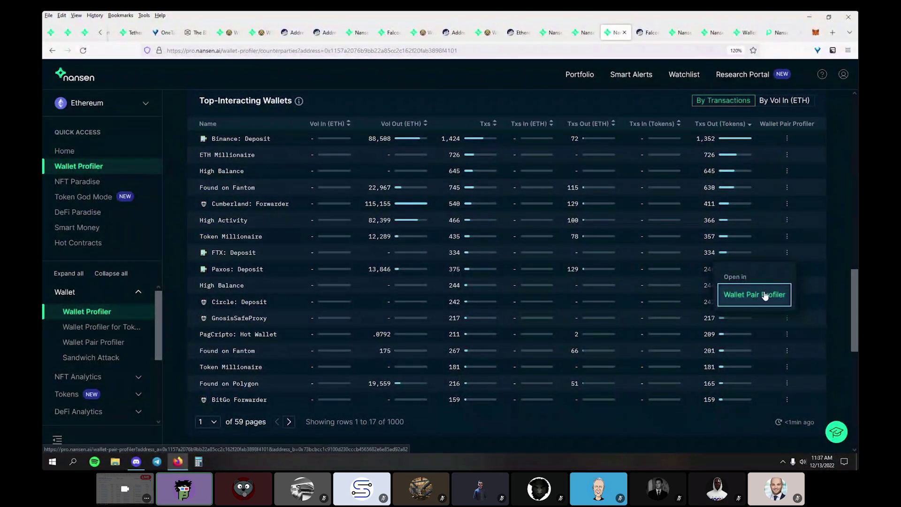
click(778, 33)
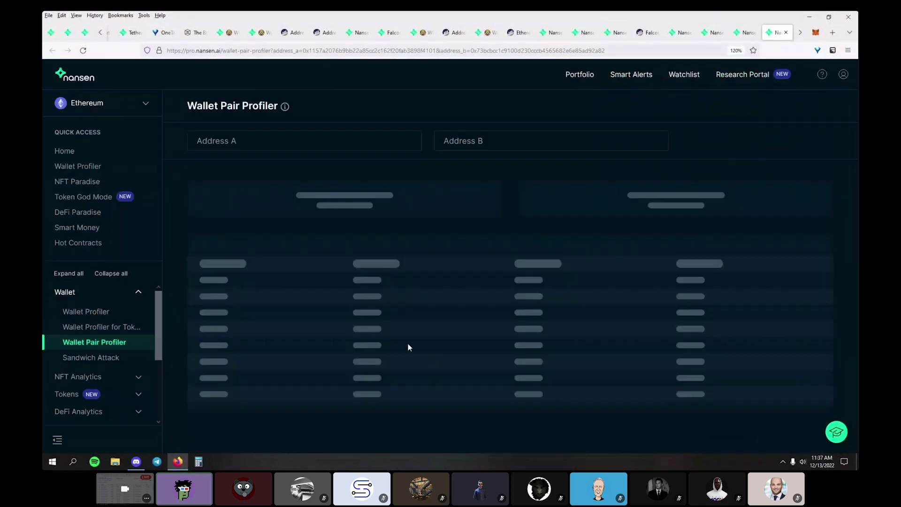
scroll(510, 237, down, 1)
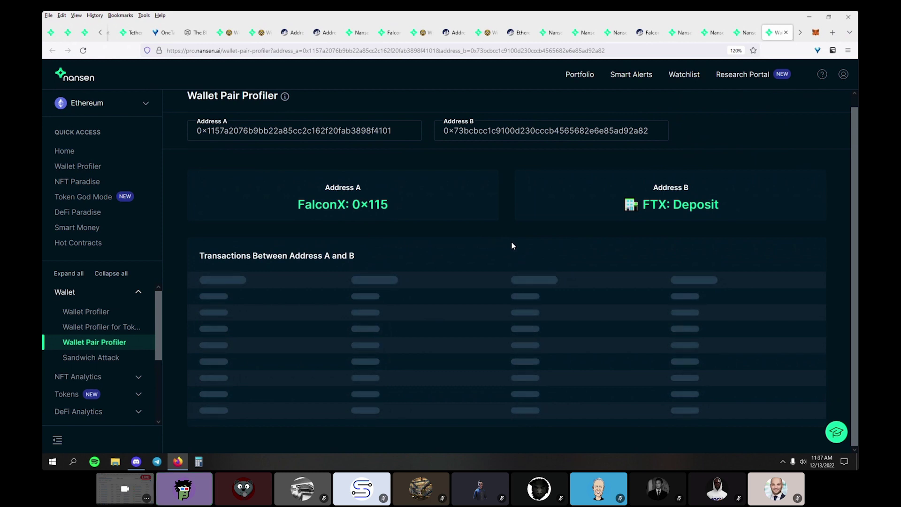
scroll(512, 241, up, 1)
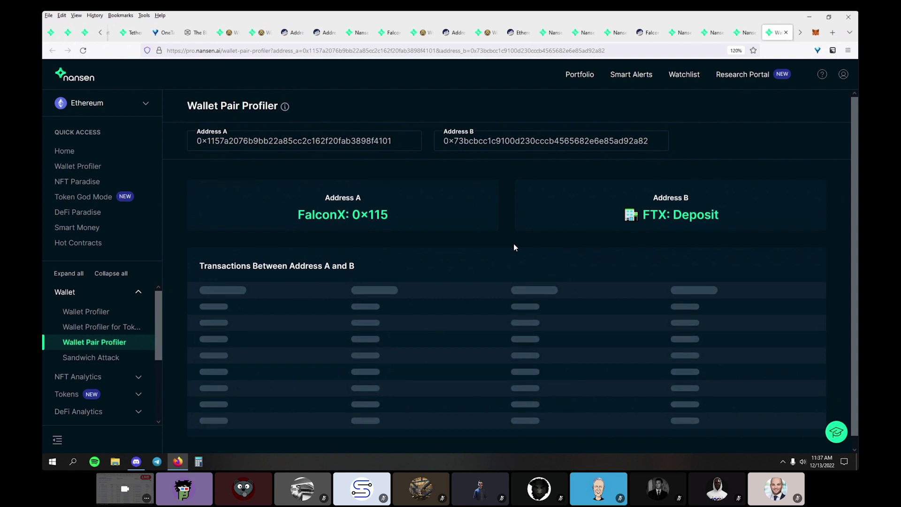
scroll(514, 244, down, 1)
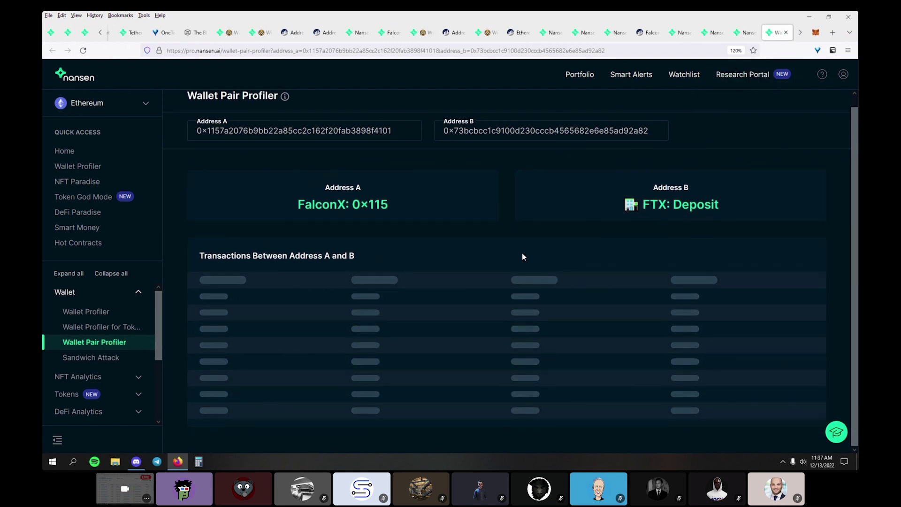
scroll(510, 224, up, 1)
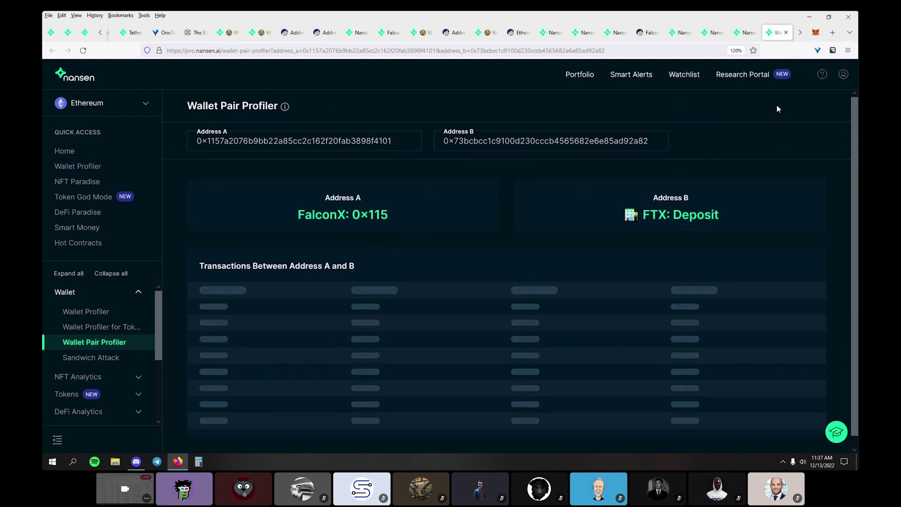
key(F5)
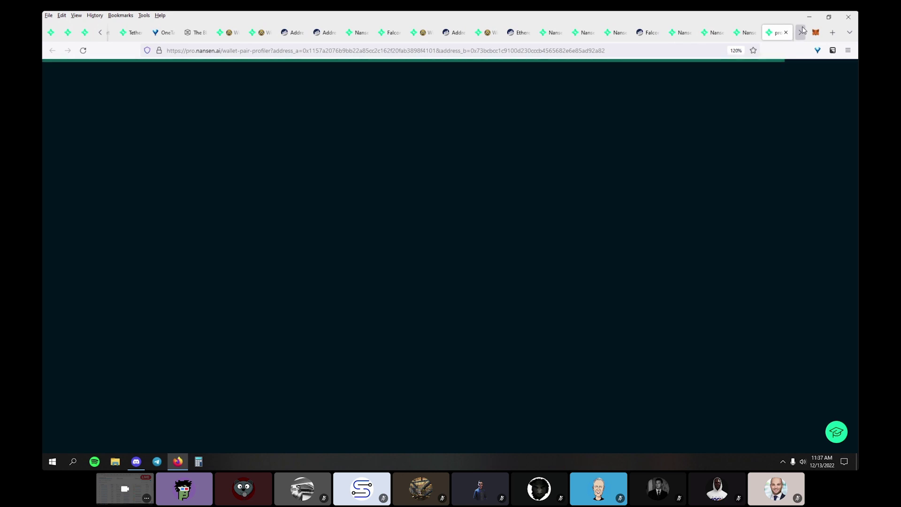
Bring the Binance portfolio dashboard to the front.
click(802, 31)
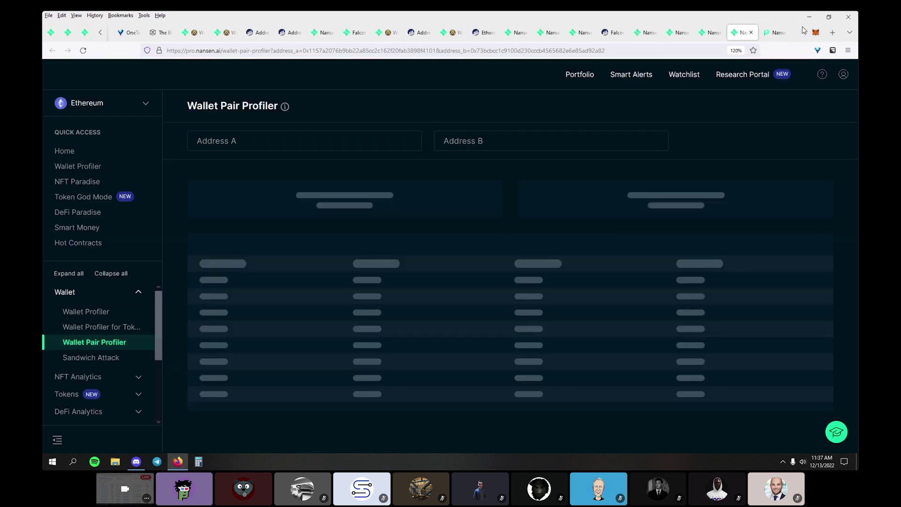
click(777, 32)
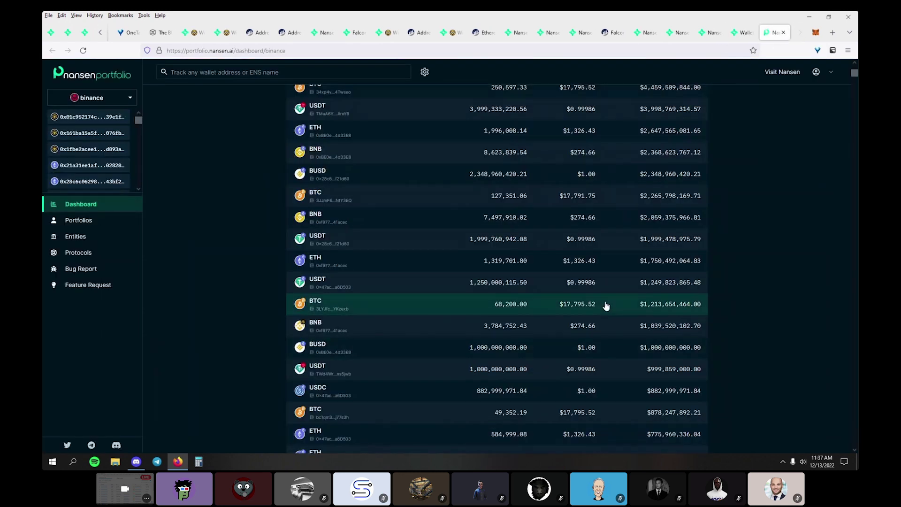
scroll(606, 304, up, 10)
scroll(605, 304, up, 4)
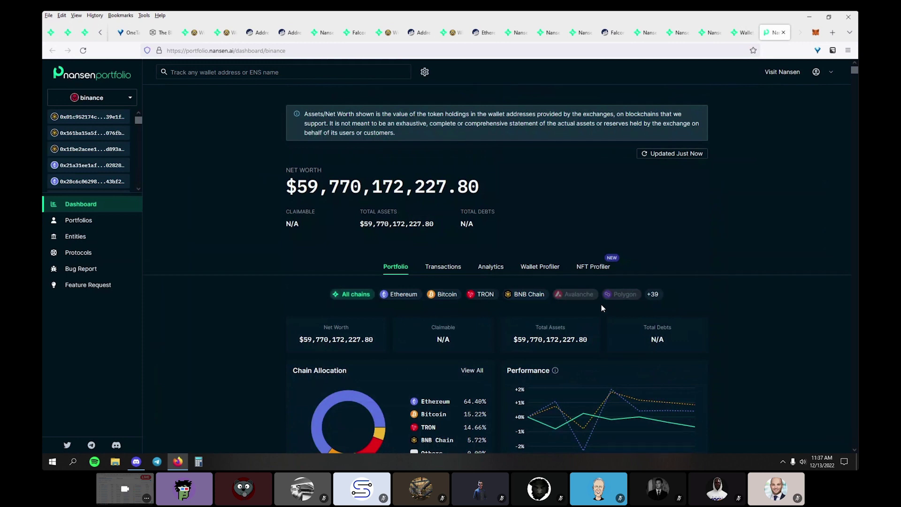
click(753, 35)
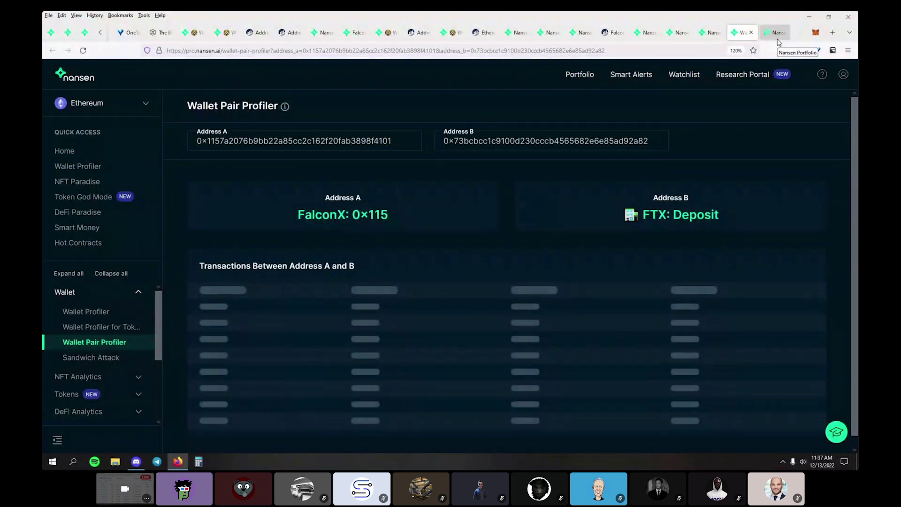
click(777, 36)
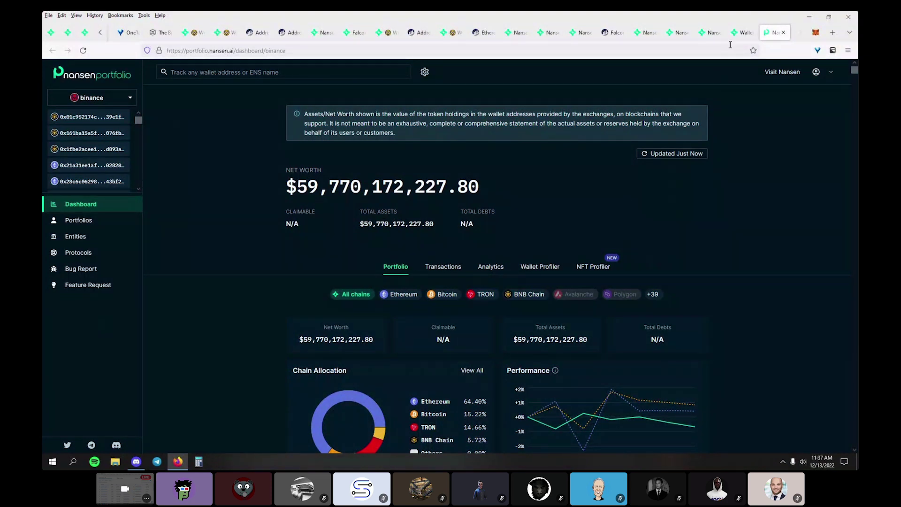
Page through the 334 ERC-20 transfers from FalconX: 0x115 to FTX: Deposit and reload the pair profile.
click(745, 37)
scroll(534, 249, down, 5)
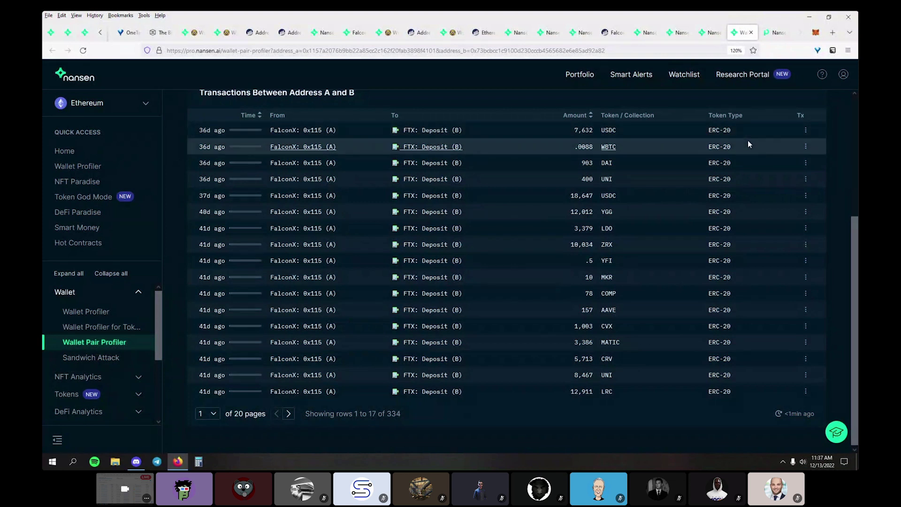
click(289, 414)
click(289, 413)
click(289, 413)
click(289, 414)
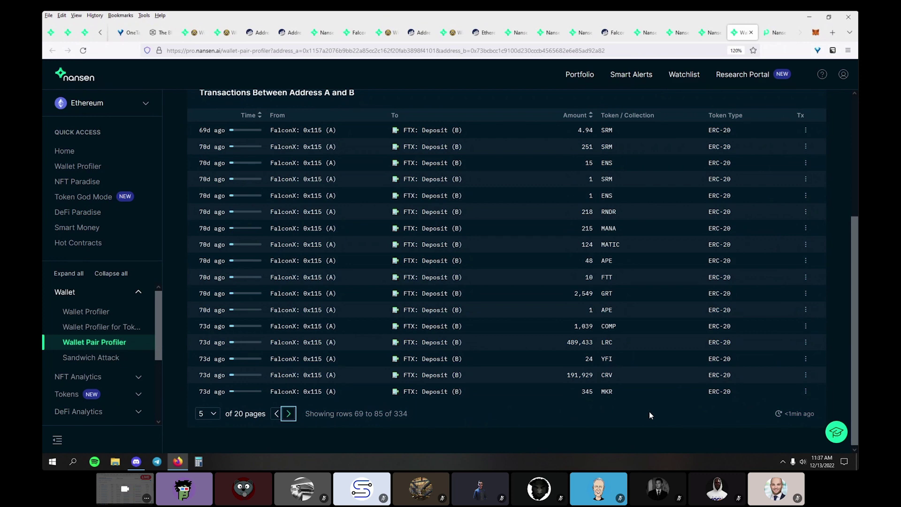
scroll(650, 411, up, 4)
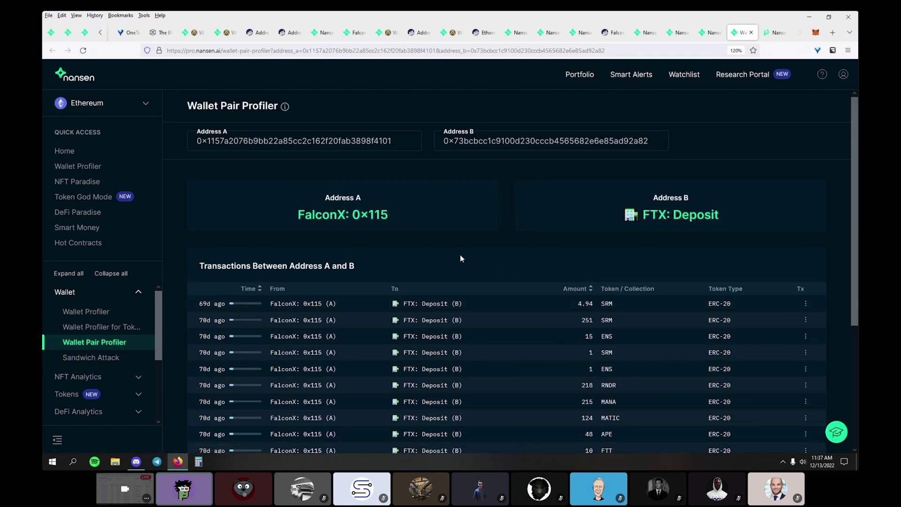
key(F5)
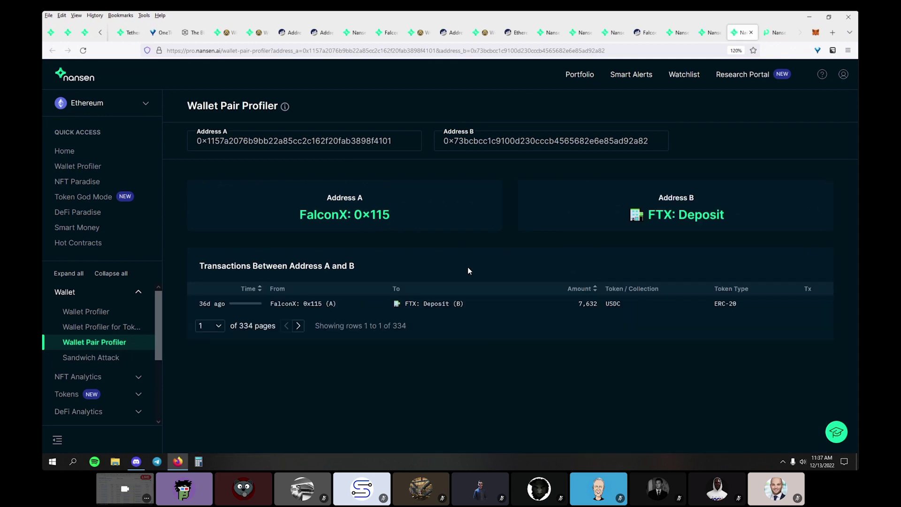
scroll(467, 266, down, 4)
Sort FalconX's largest USDT transactions newest first.
click(467, 267)
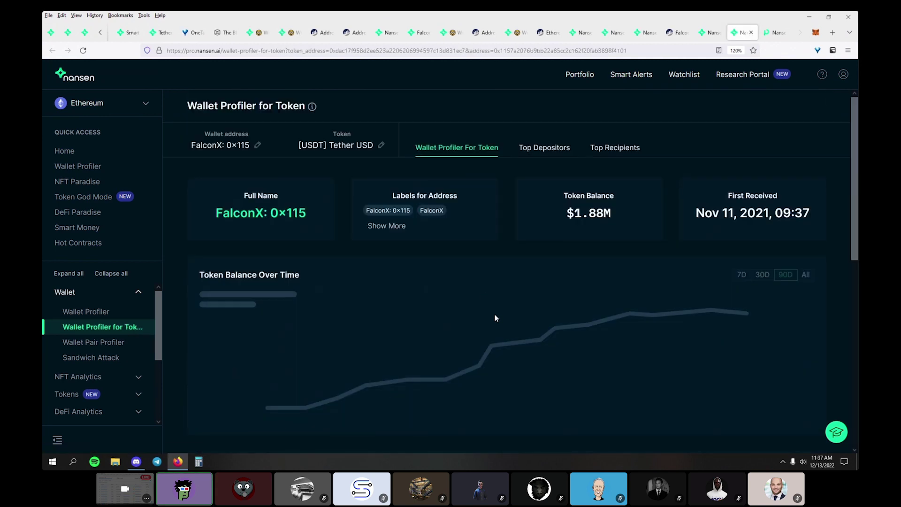
scroll(495, 314, down, 5)
scroll(495, 313, down, 3)
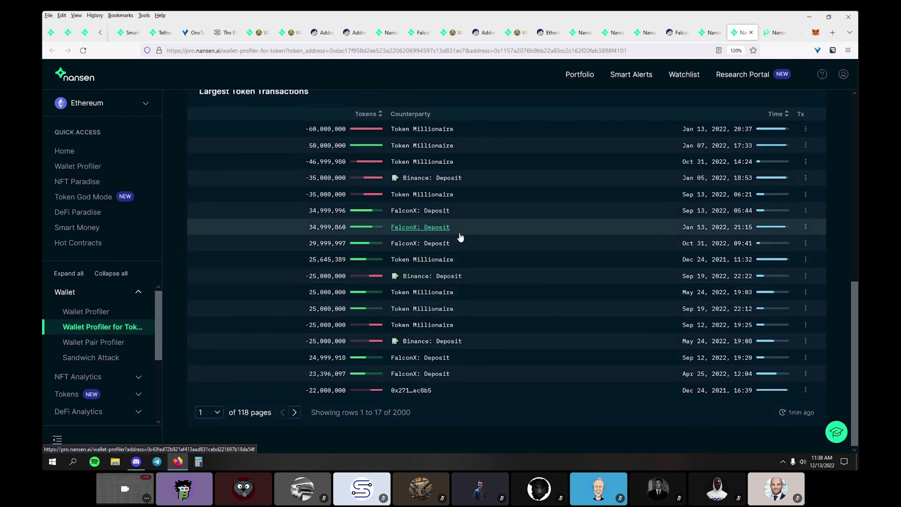
click(777, 114)
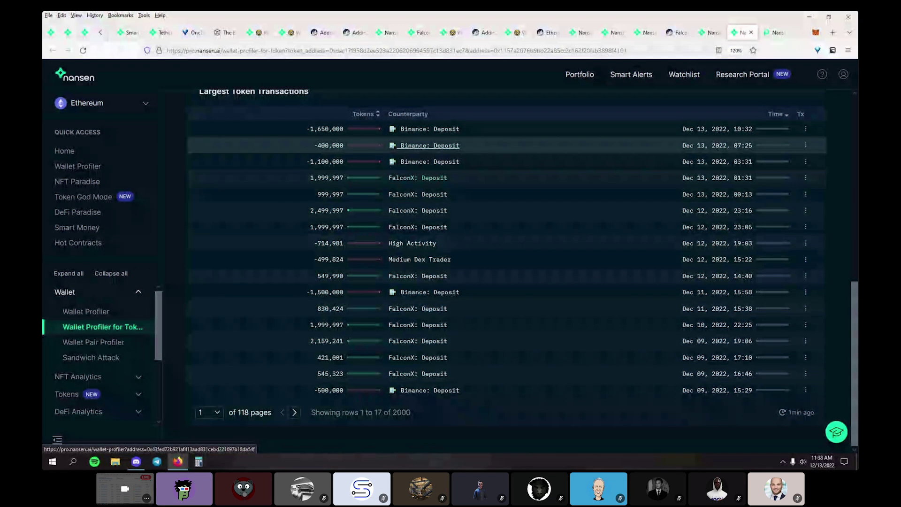
triple_click(717, 145)
click(718, 227)
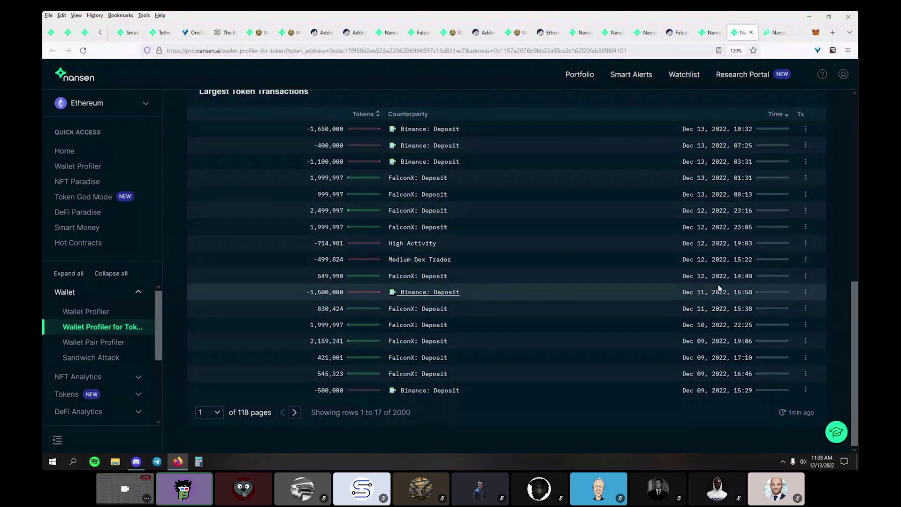
Page the USDT transactions back to November, then move to the USDC token profile.
click(295, 413)
click(295, 413)
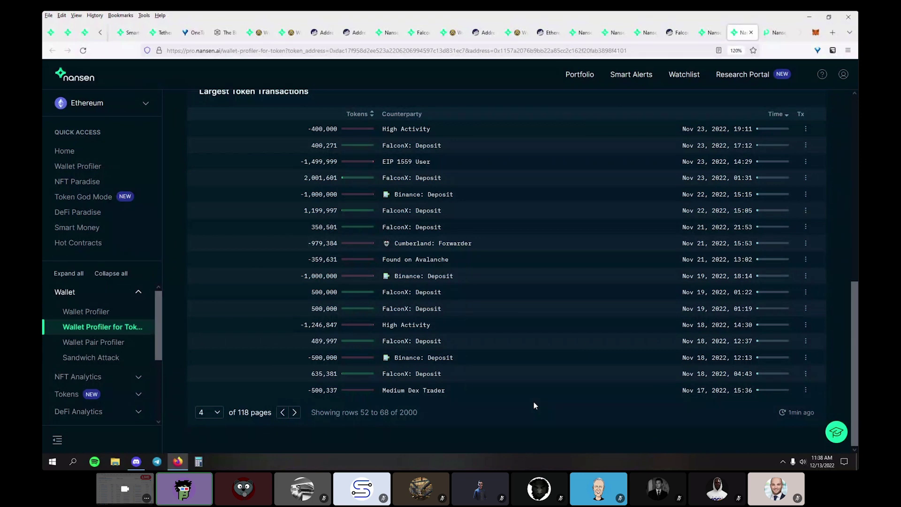
scroll(533, 401, up, 10)
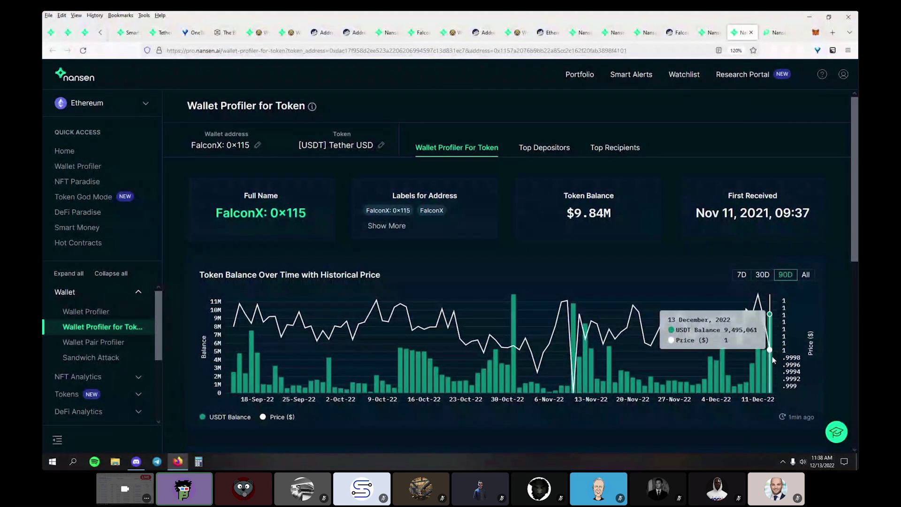
key(ctrl+Page_Up)
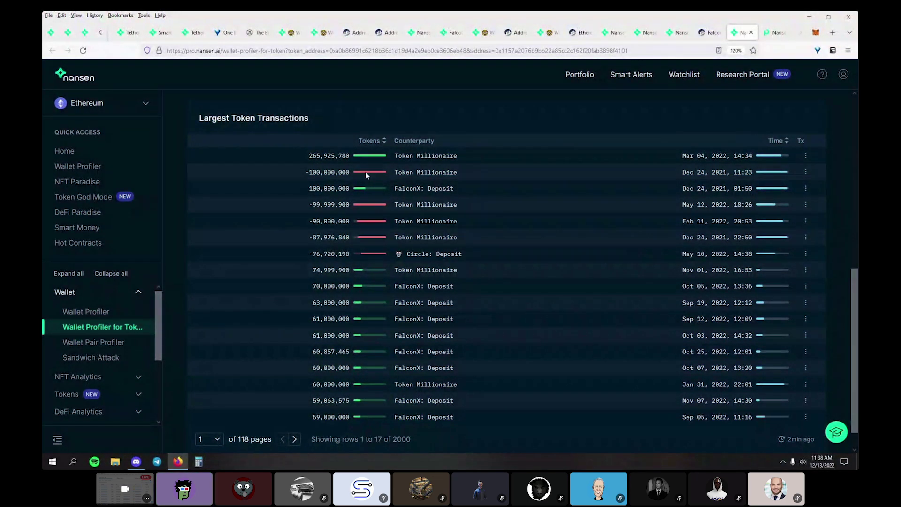
Sort FalconX's USDC transactions by time, newest first, and page through to page 3.
scroll(411, 158, up, 10)
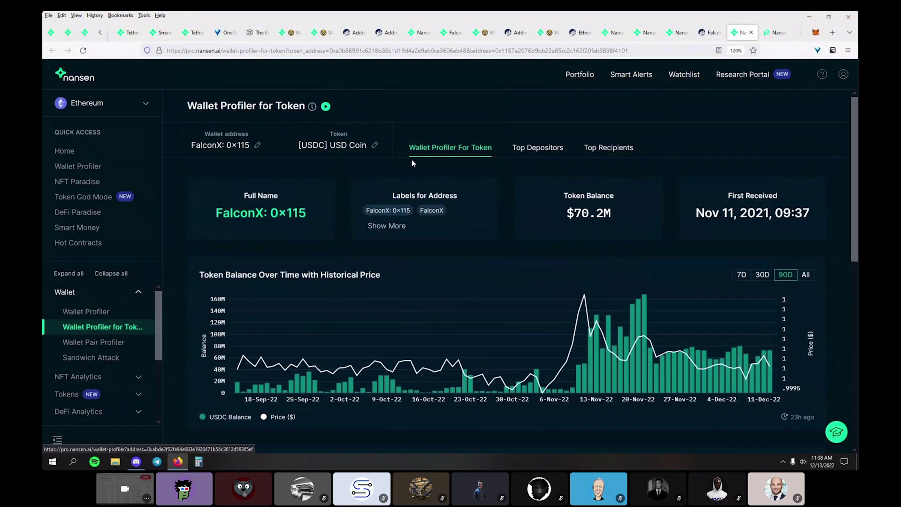
scroll(411, 158, down, 10)
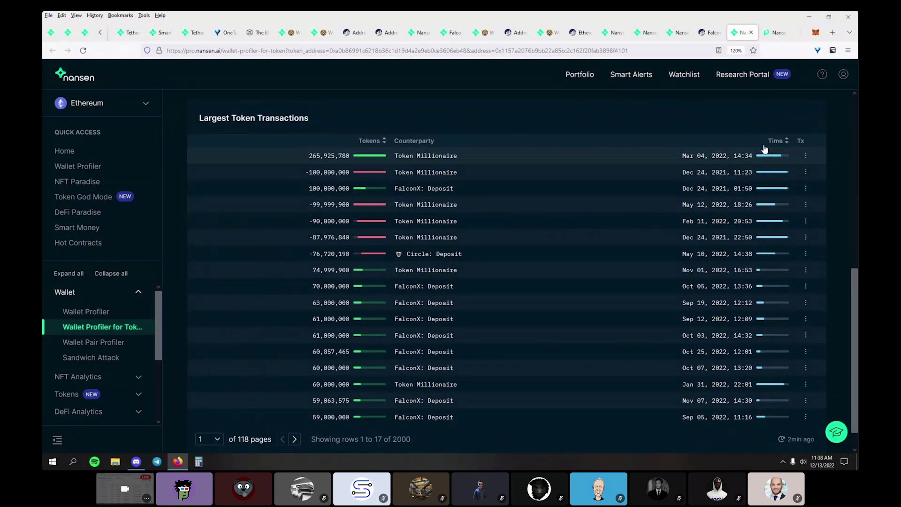
click(780, 142)
click(781, 142)
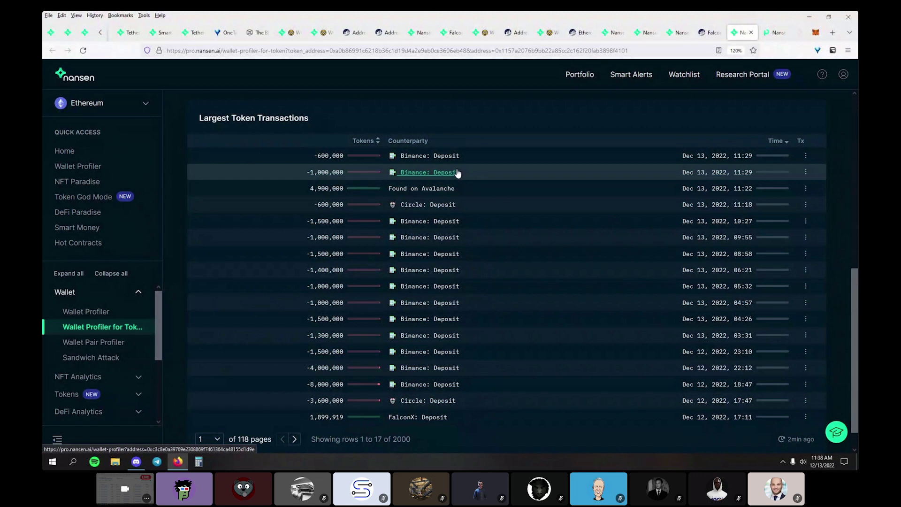
click(294, 440)
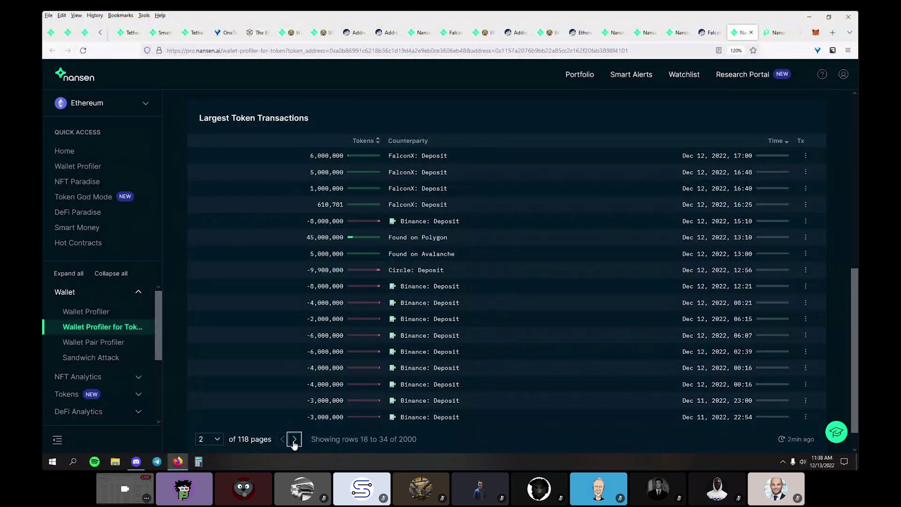
click(282, 439)
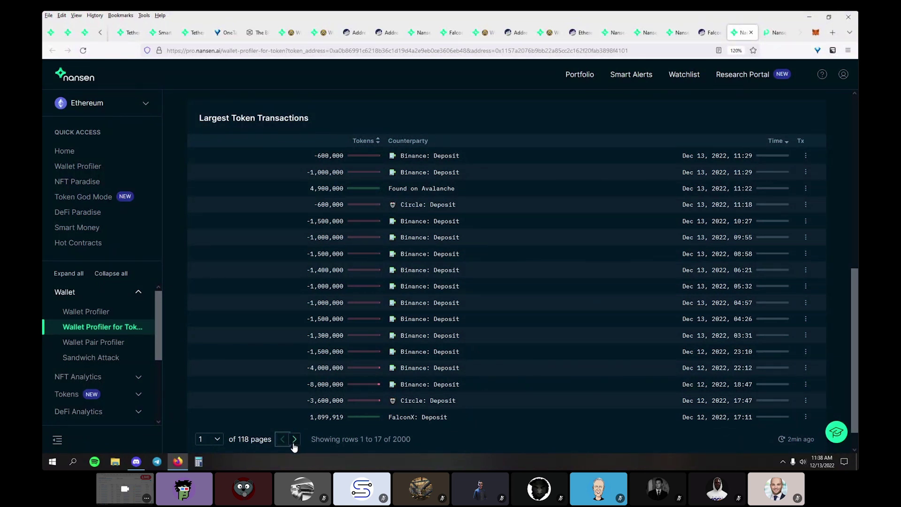
click(294, 444)
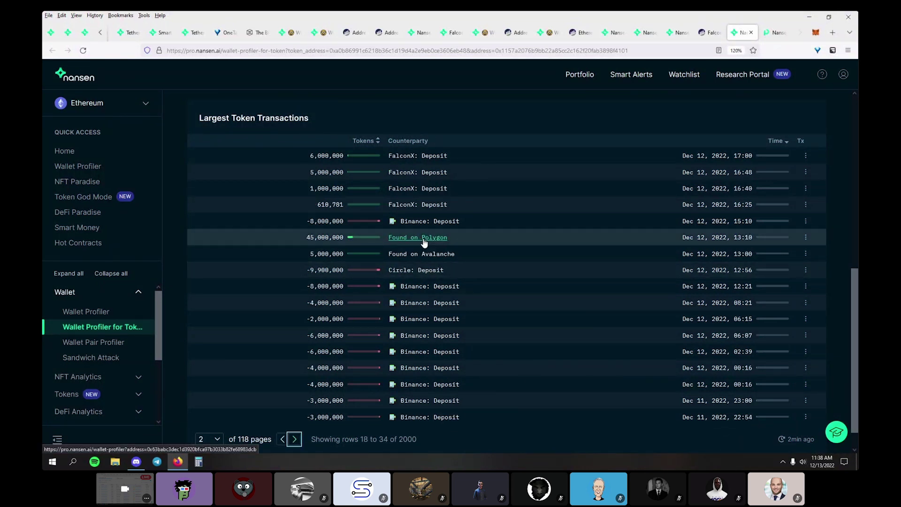
click(294, 440)
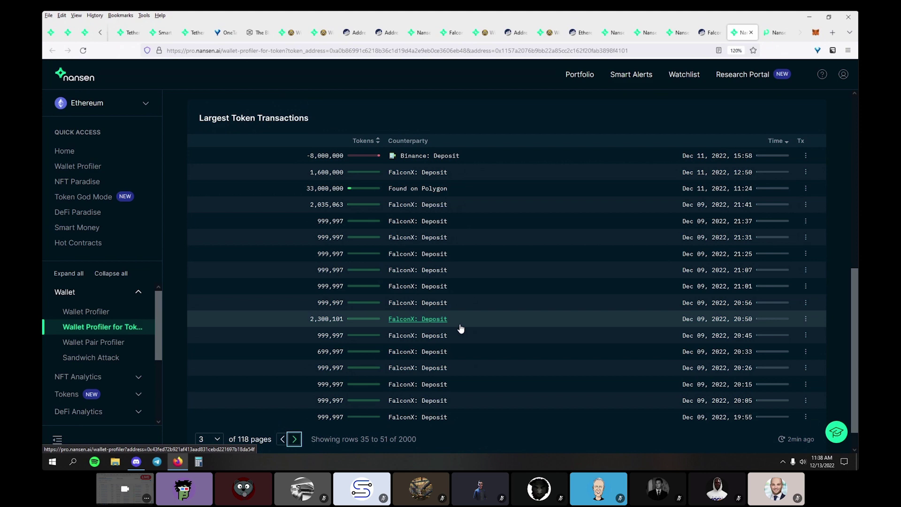
Close the USDC token profile, Etherscan FalconX page and FalconX wallet profile tabs.
scroll(465, 331, up, 10)
key(ctrl+w)
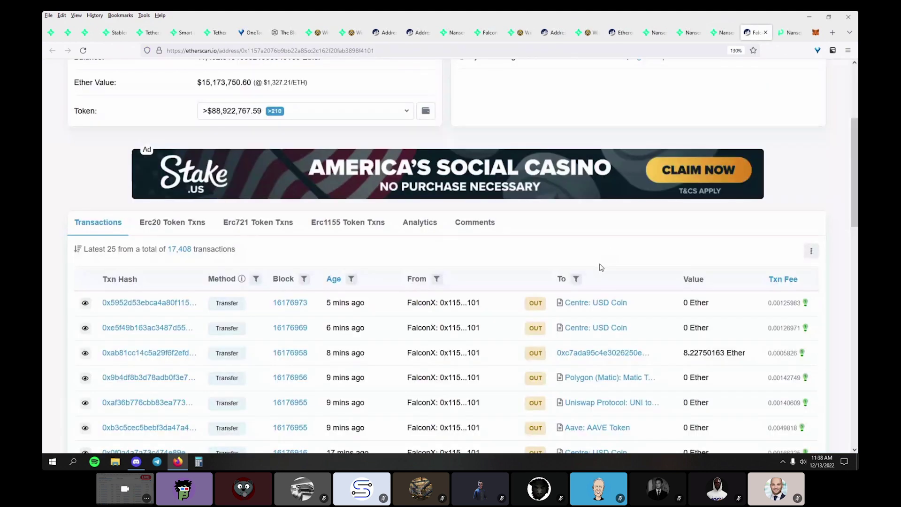
scroll(601, 267, down, 7)
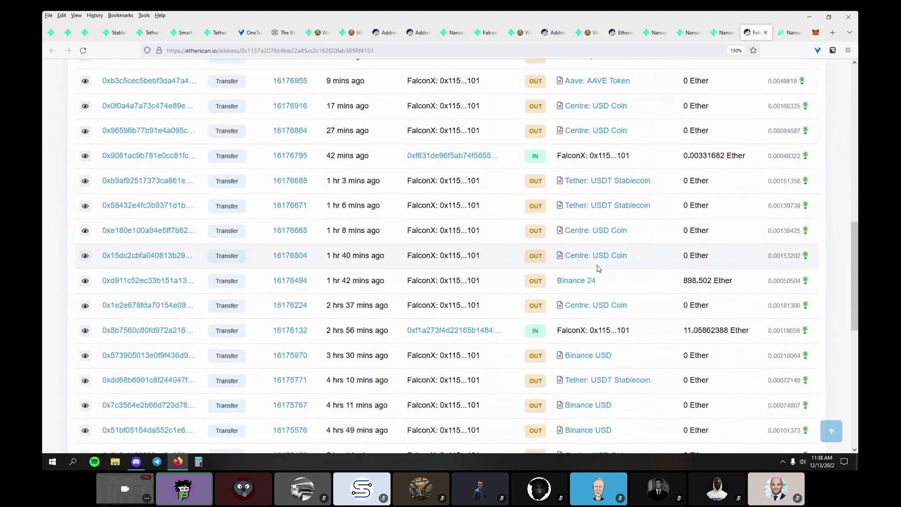
key(ctrl+w)
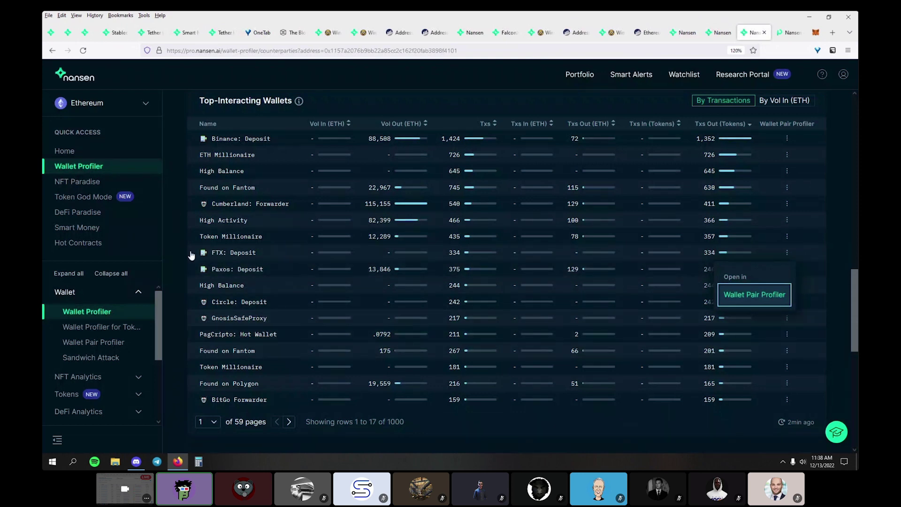
click(171, 248)
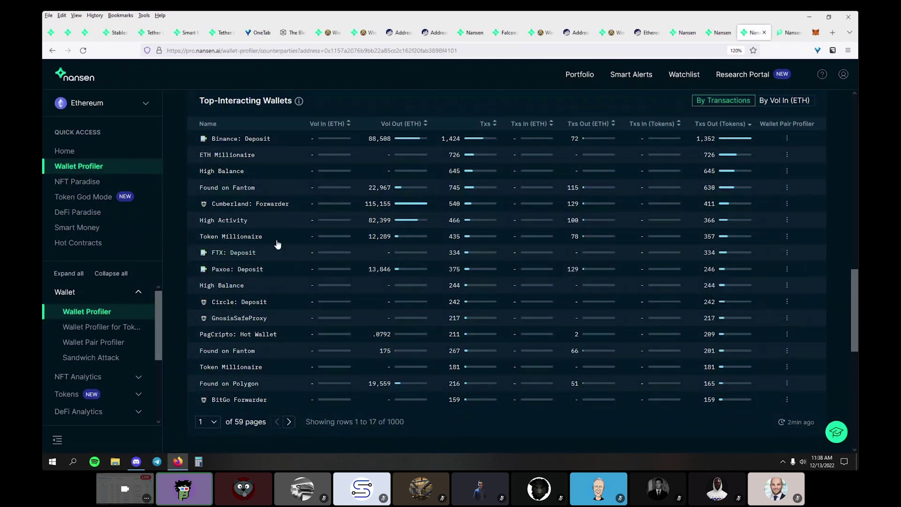
scroll(410, 282, up, 15)
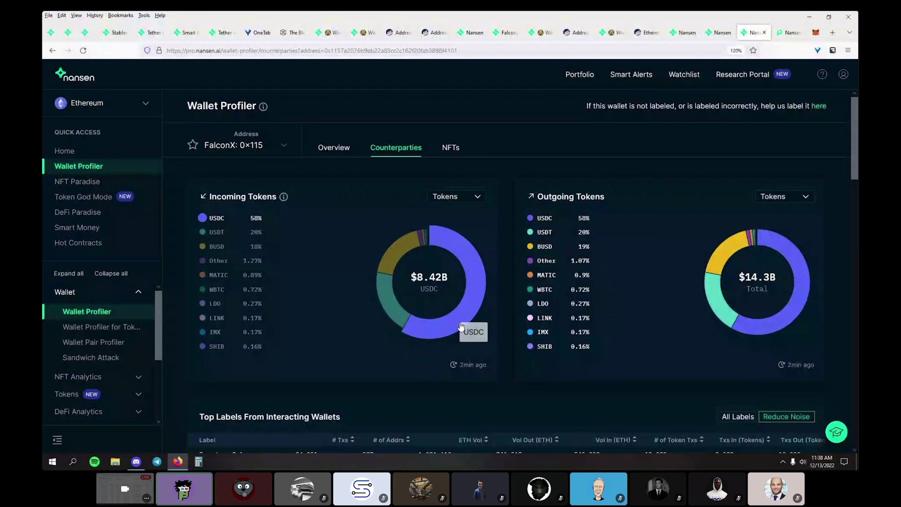
key(ctrl+w)
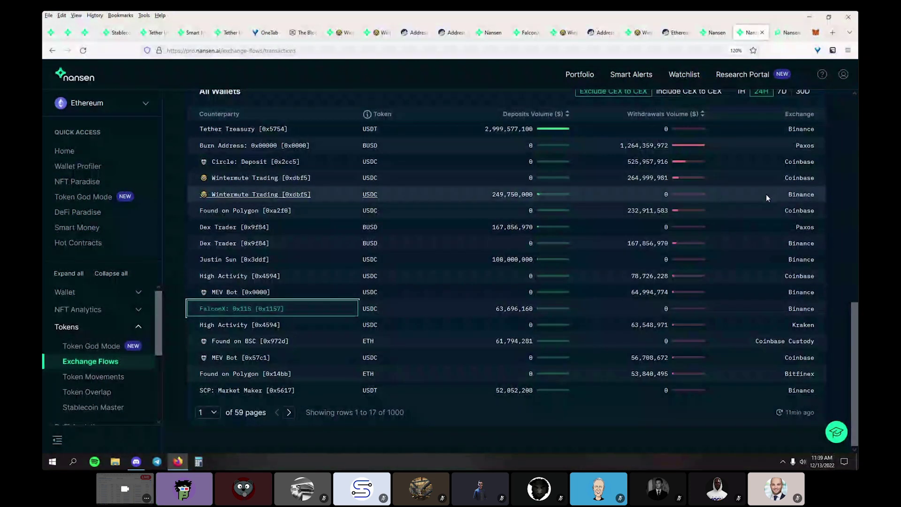
Show token flow value by exchange, then return to the Binance dashboard ($59,770,172,227.80 net worth).
scroll(230, 240, up, 10)
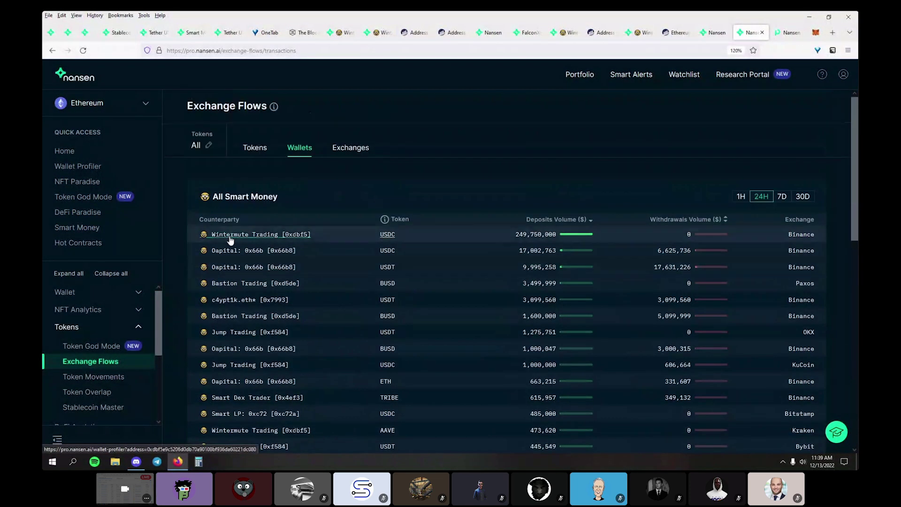
click(353, 149)
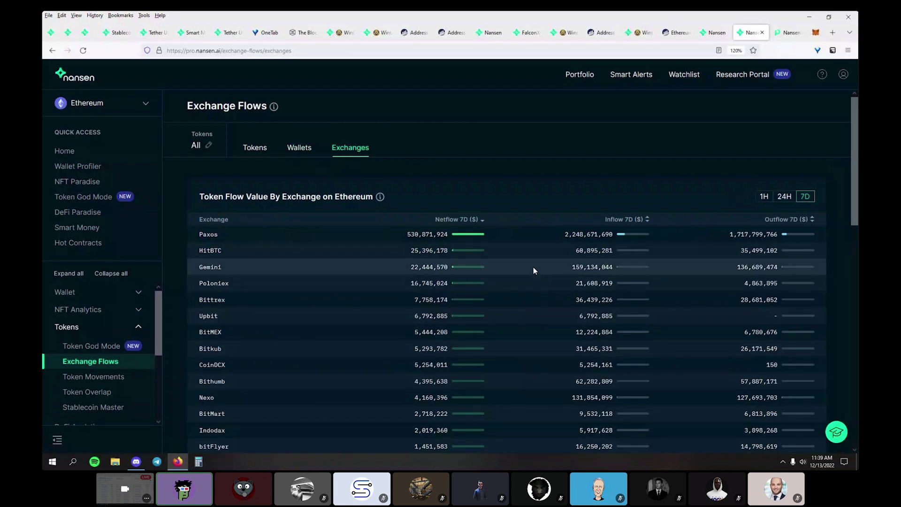
click(792, 33)
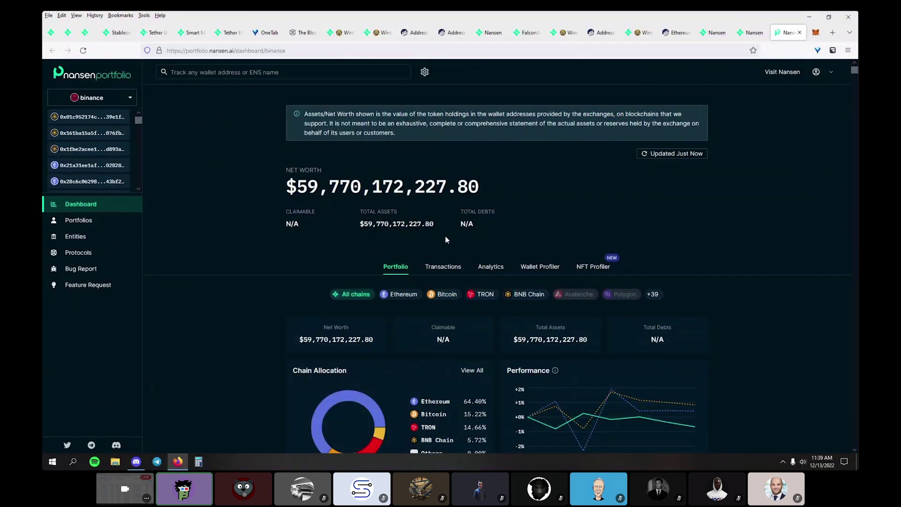
scroll(445, 235, down, 3)
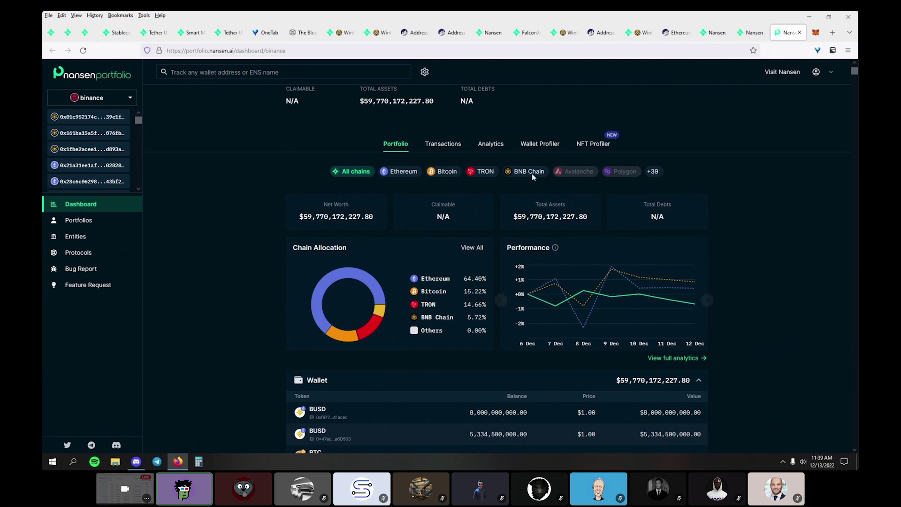
click(443, 150)
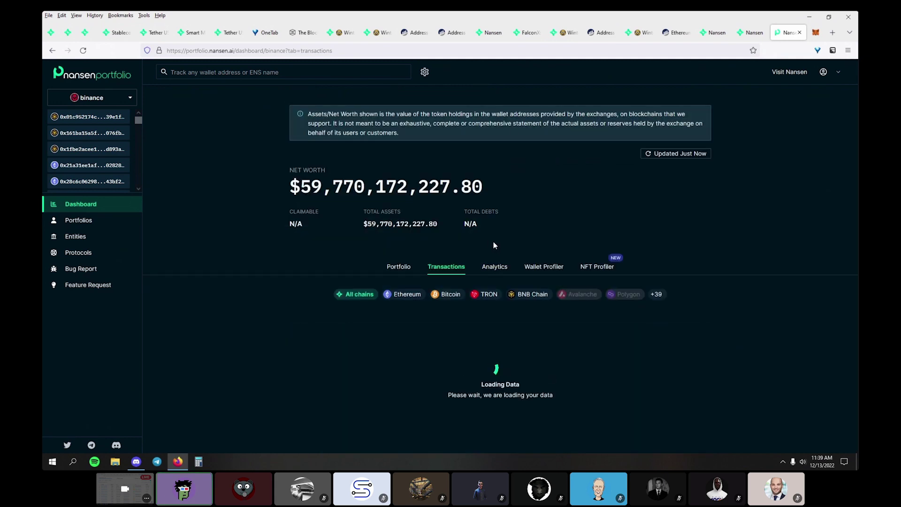
scroll(498, 243, down, 3)
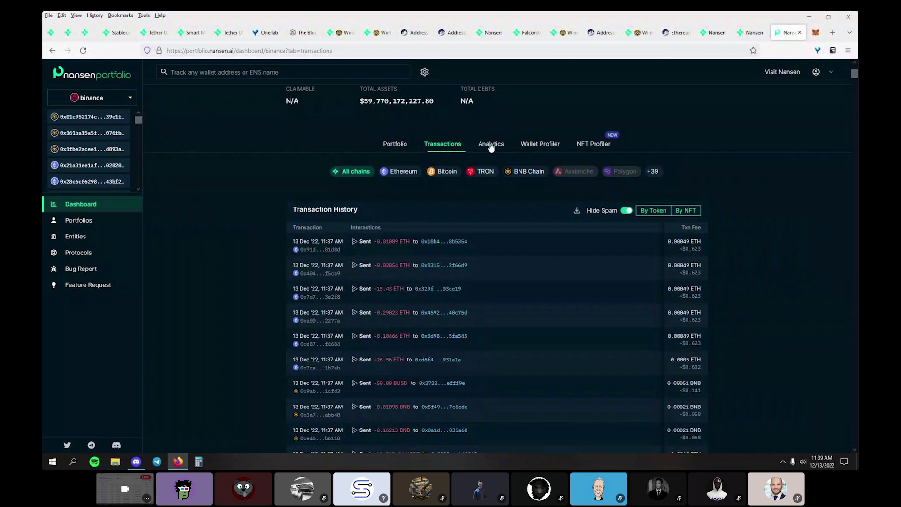
click(396, 144)
scroll(140, 150, down, 4)
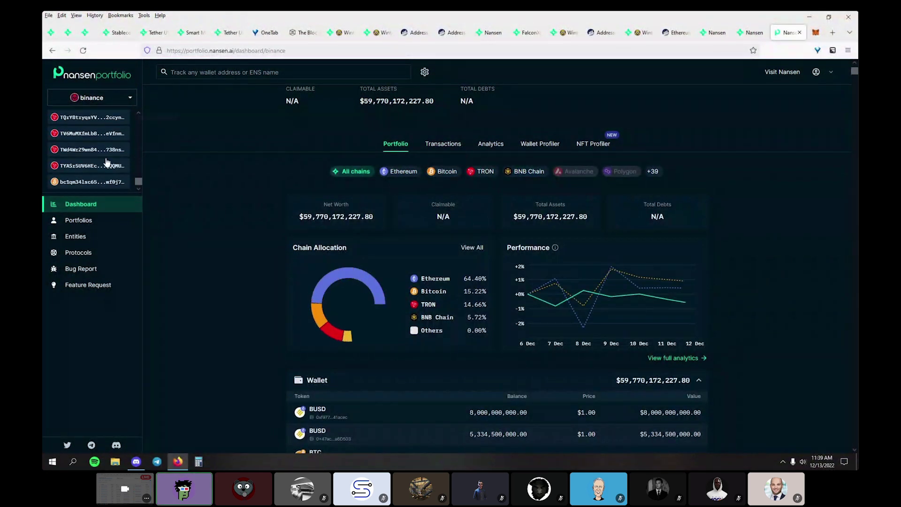
scroll(94, 156, up, 3)
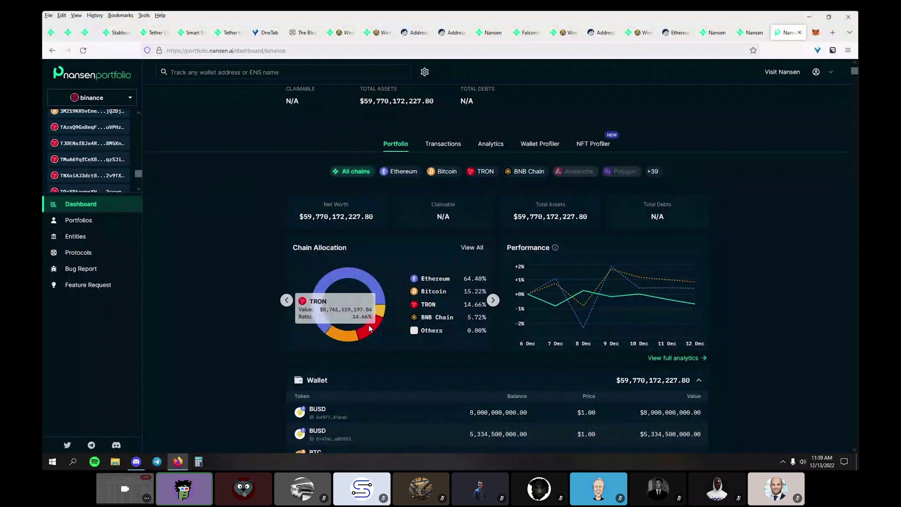
scroll(370, 328, down, 3)
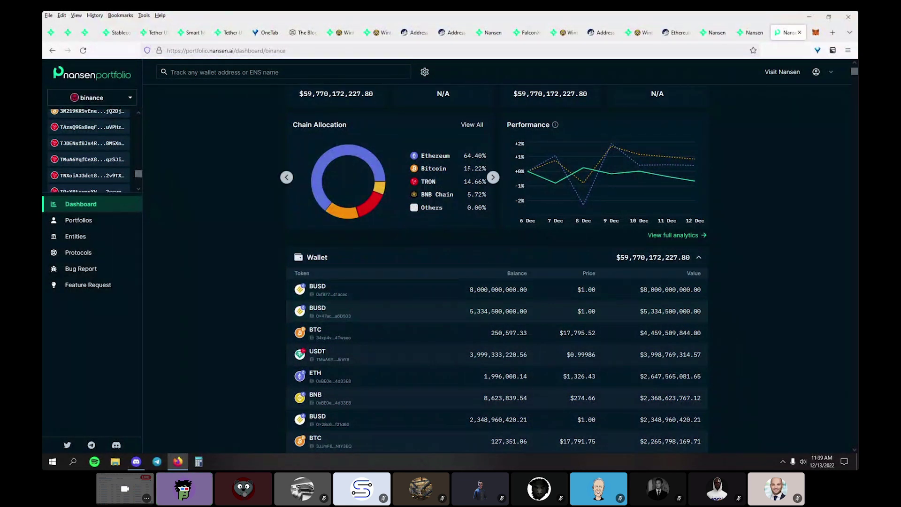
scroll(486, 266, up, 3)
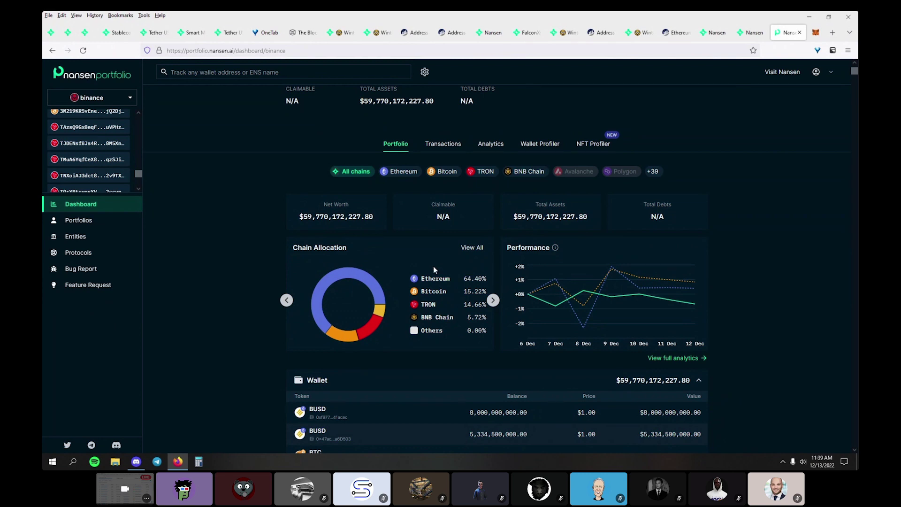
scroll(433, 267, down, 8)
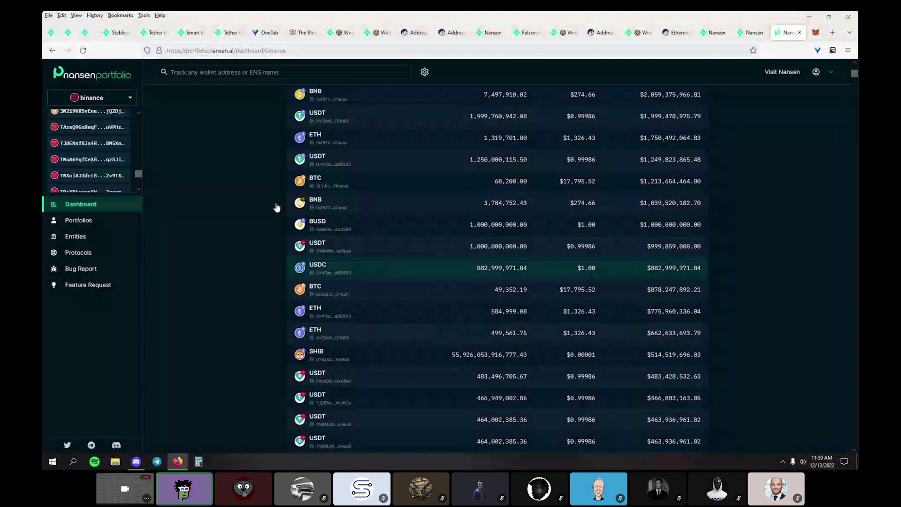
scroll(263, 202, up, 10)
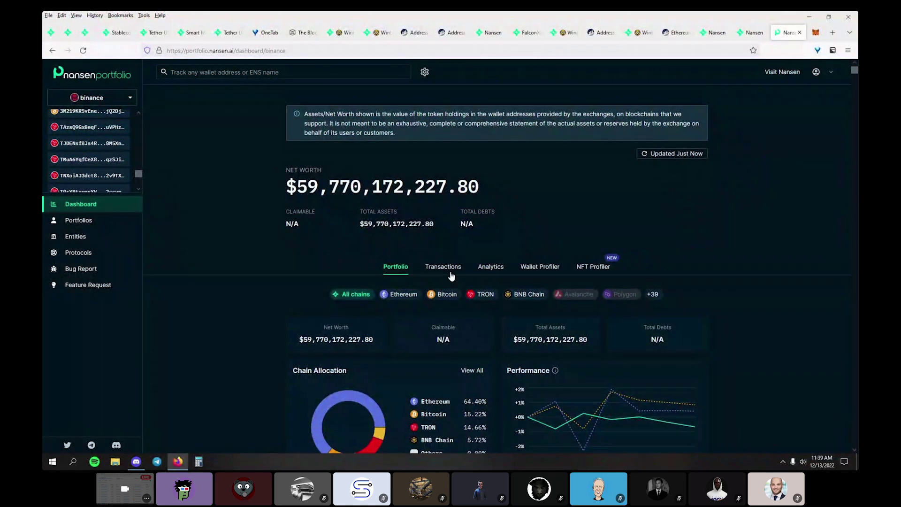
click(491, 272)
scroll(713, 260, down, 3)
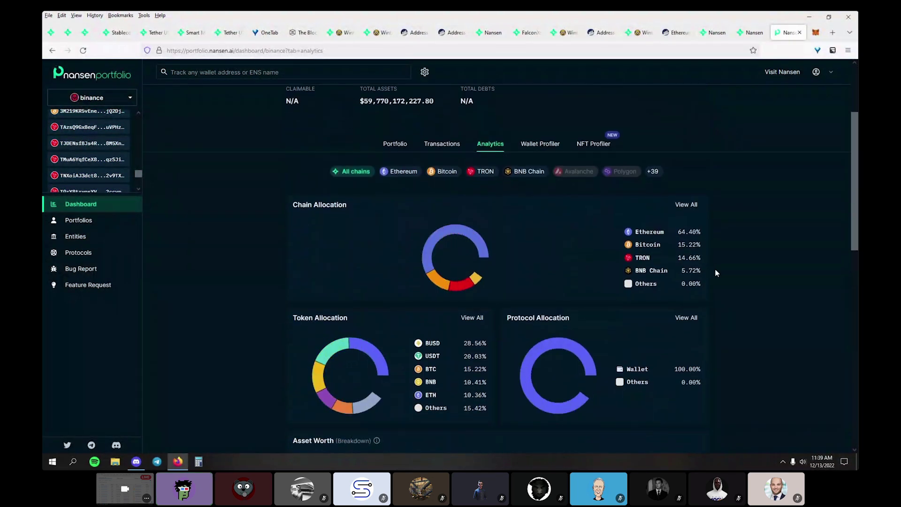
scroll(695, 260, down, 3)
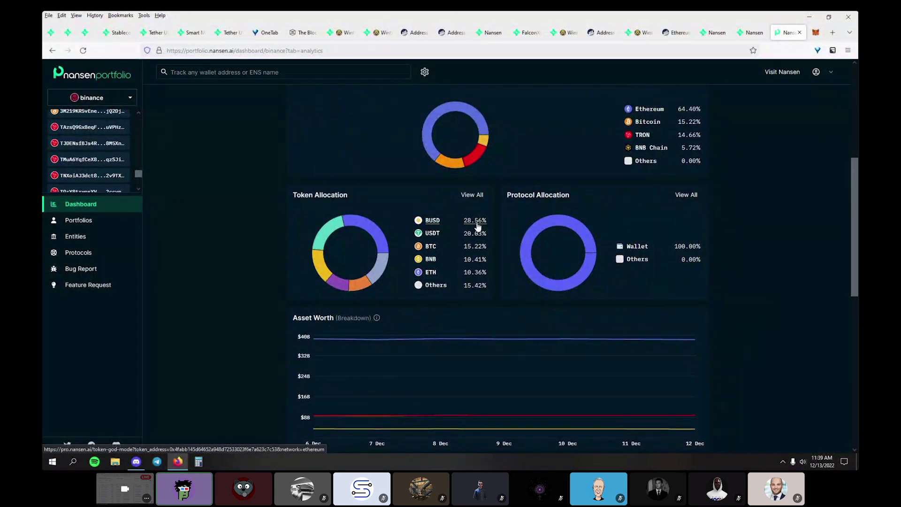
mouse_move(351, 288)
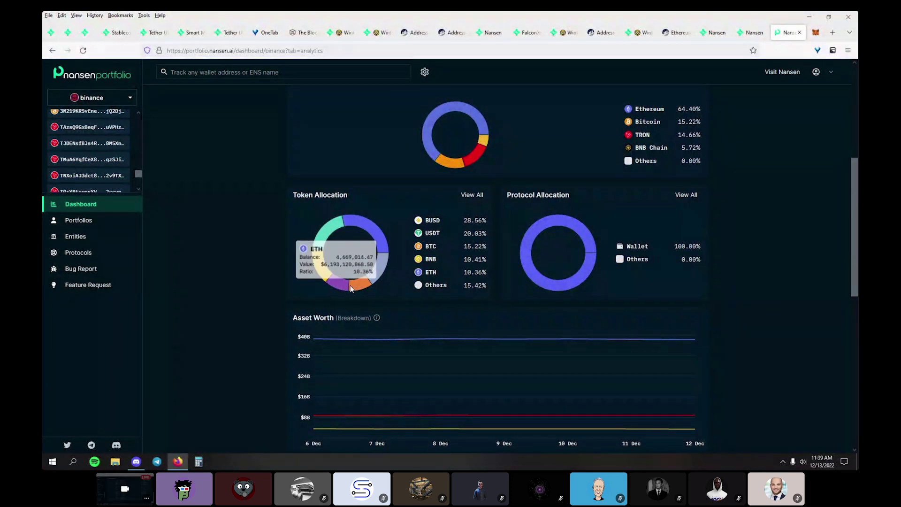
triple_click(478, 246)
click(478, 246)
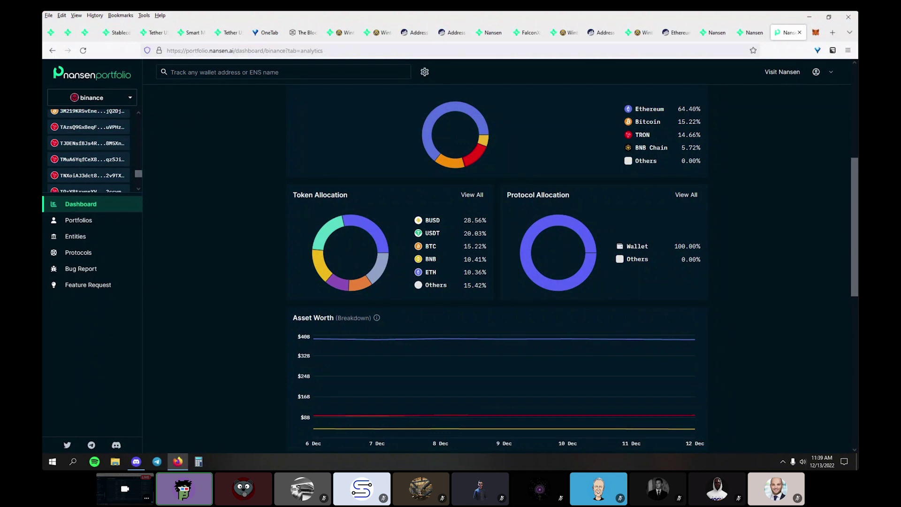
triple_click(478, 246)
click(478, 246)
drag(487, 246, 464, 246)
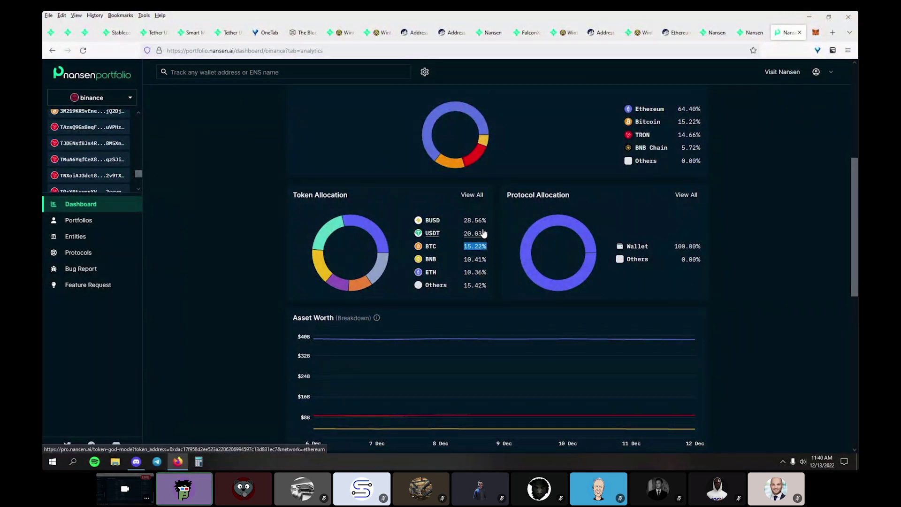
click(499, 239)
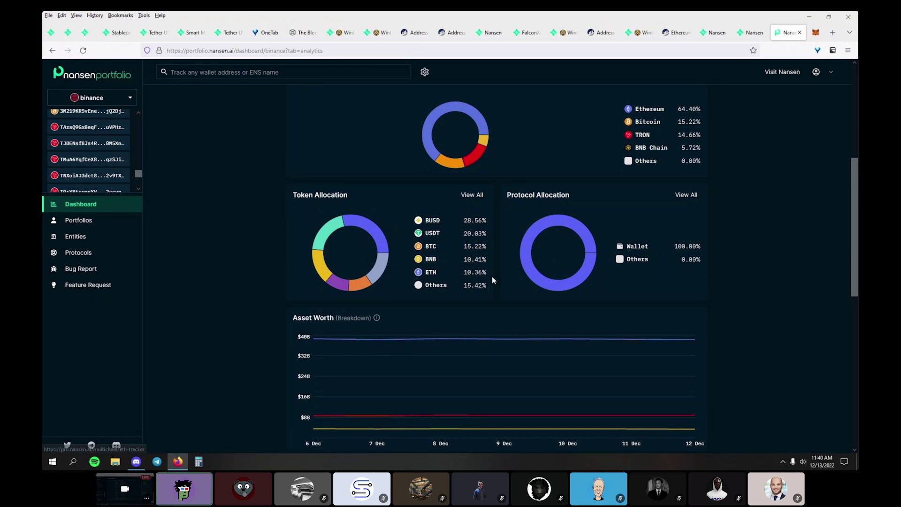
scroll(493, 280, down, 5)
Review Binance's chain allocation: Ethereum 64.40%, Bitcoin 15.22%, TRON 14.66%, BNB Chain 5.72%.
scroll(493, 278, down, 3)
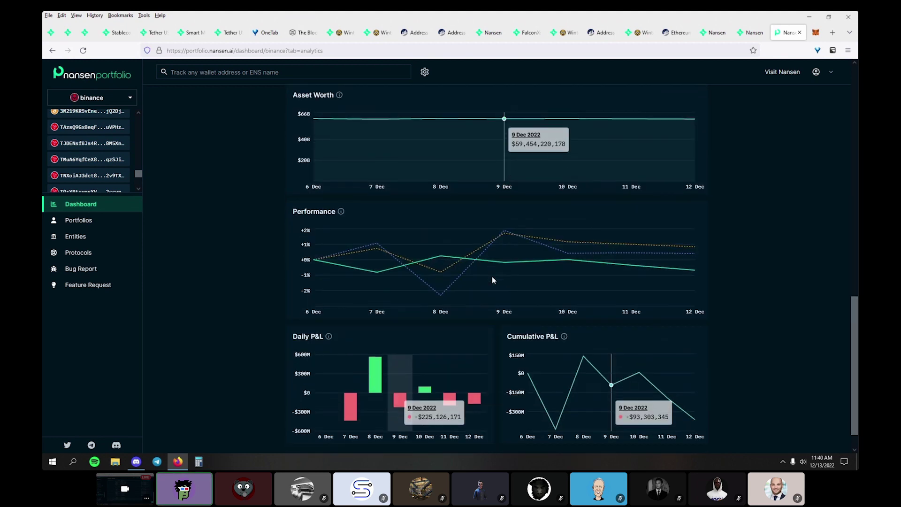
scroll(496, 316, up, 8)
scroll(495, 312, up, 3)
scroll(458, 358, down, 3)
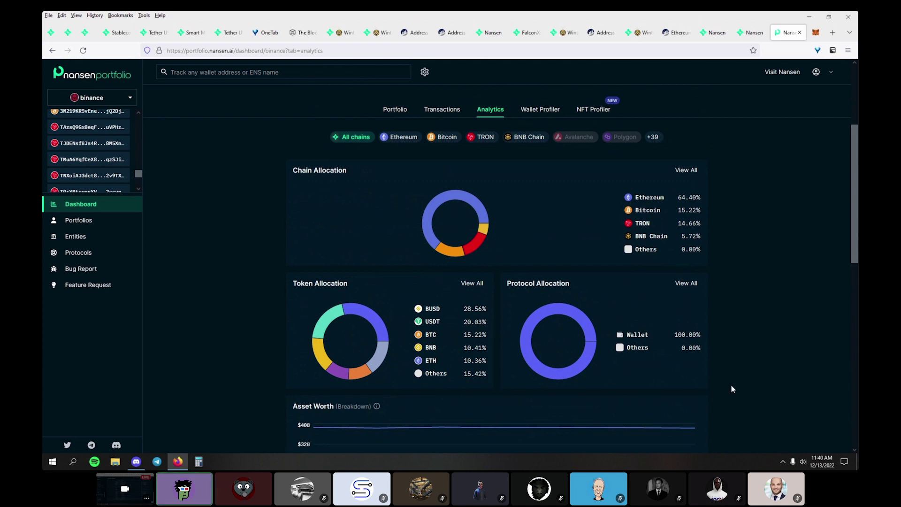
drag(731, 389, 722, 258)
click(631, 229)
Scroll back over the Binance dashboard and close the Nansen Portfolio tab.
scroll(500, 342, up, 3)
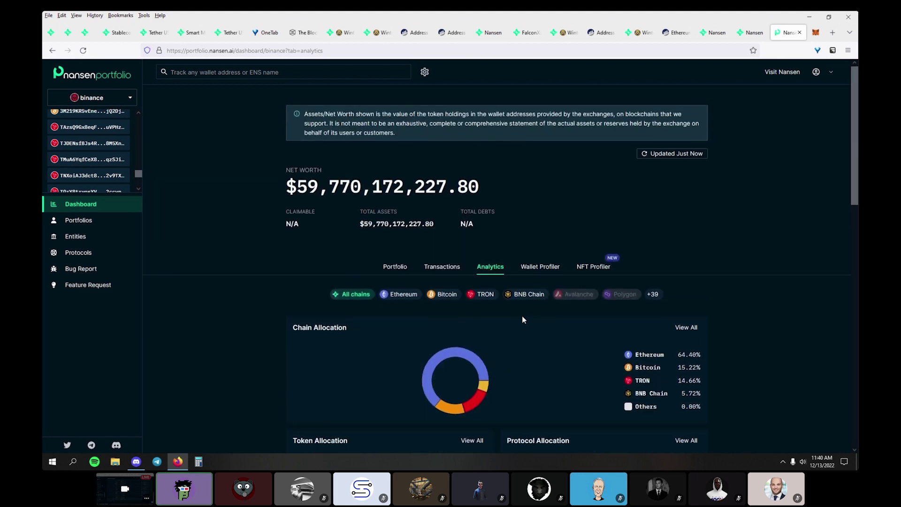
scroll(523, 339, down, 3)
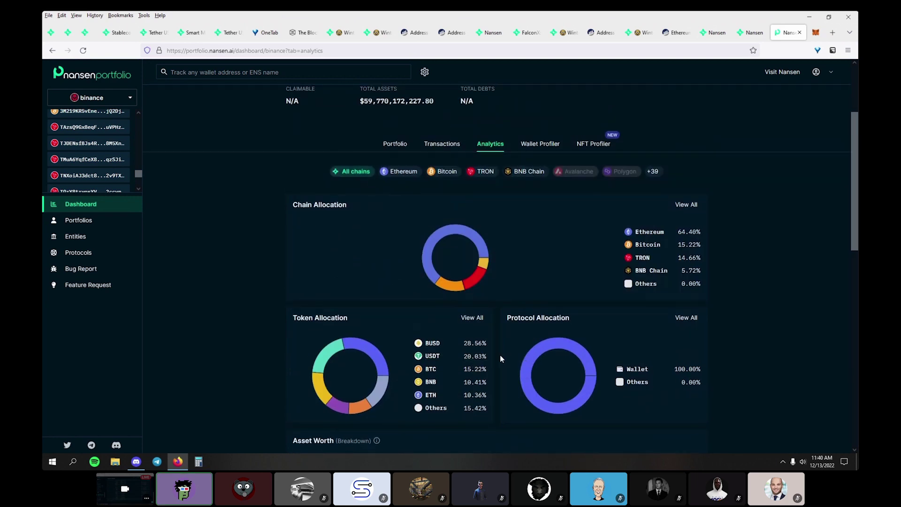
scroll(499, 357, up, 3)
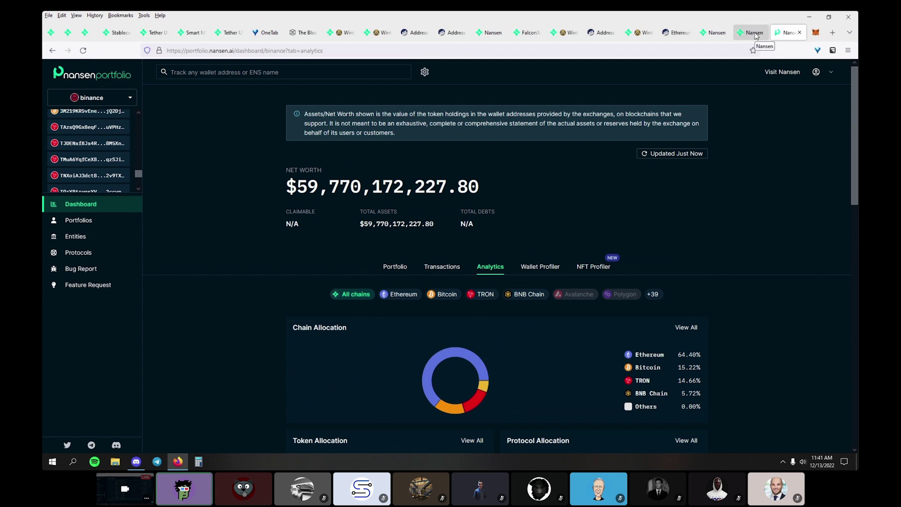
scroll(754, 172, down, 3)
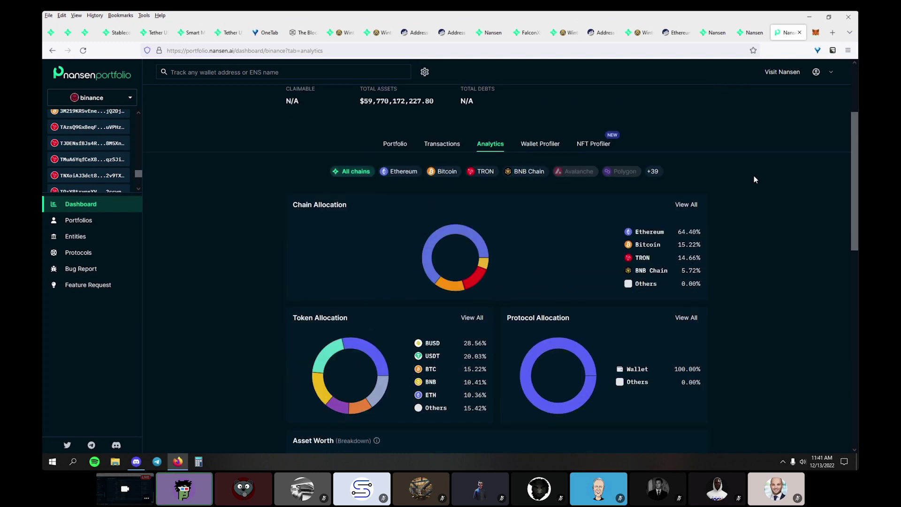
scroll(754, 180, up, 3)
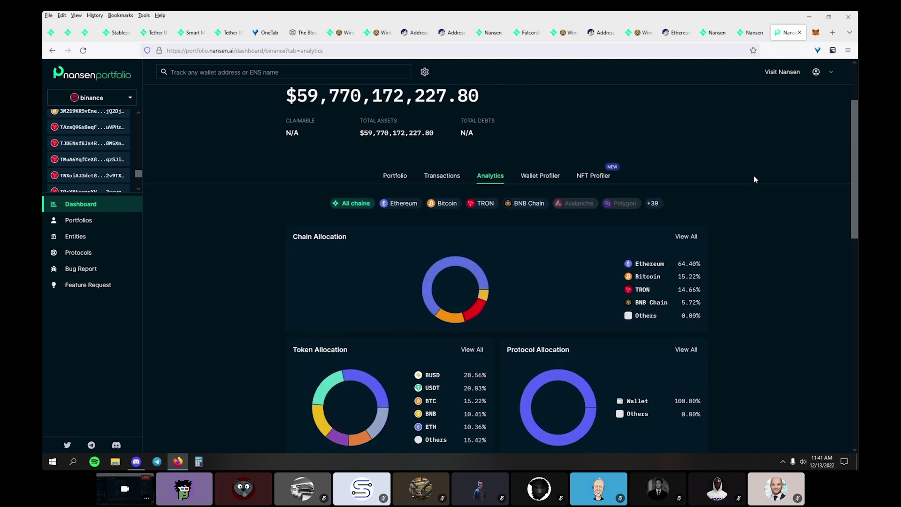
scroll(115, 165, up, 3)
scroll(115, 165, up, 3)
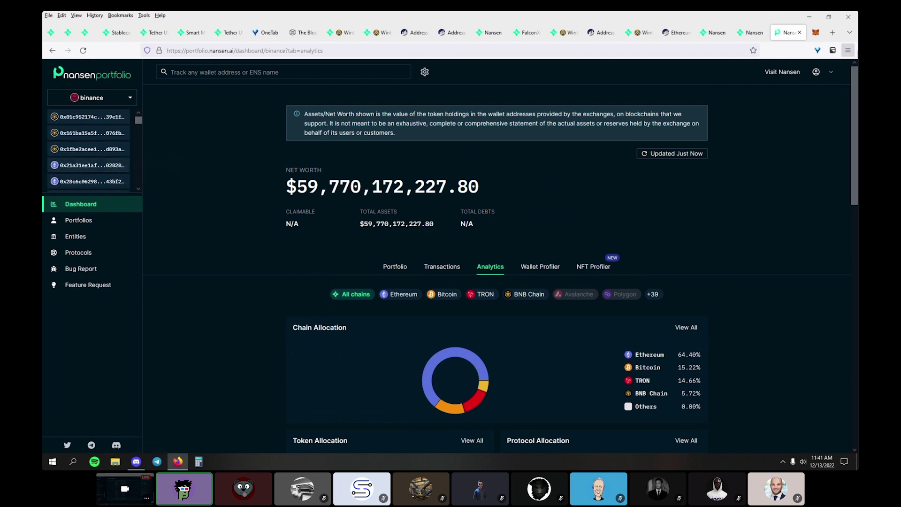
click(800, 33)
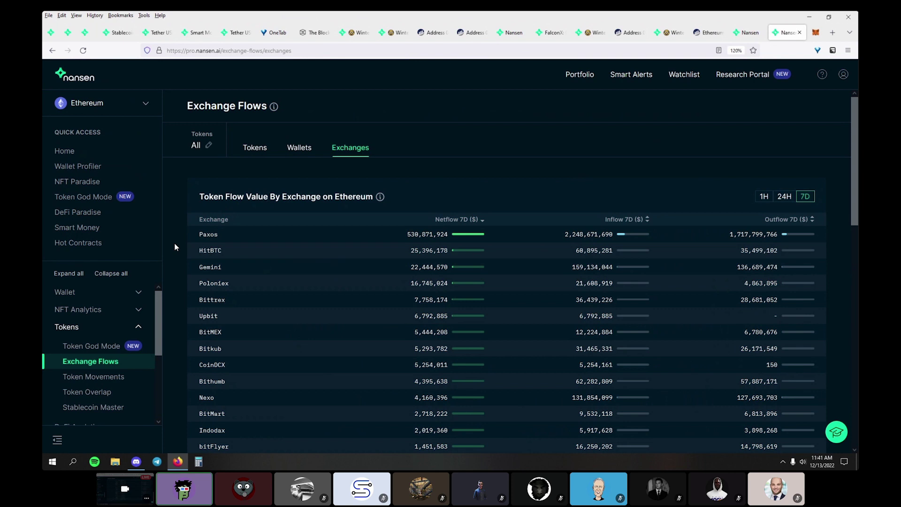
Expand the Macro section of the chain pages in the sidebar.
scroll(147, 338, down, 3)
click(136, 348)
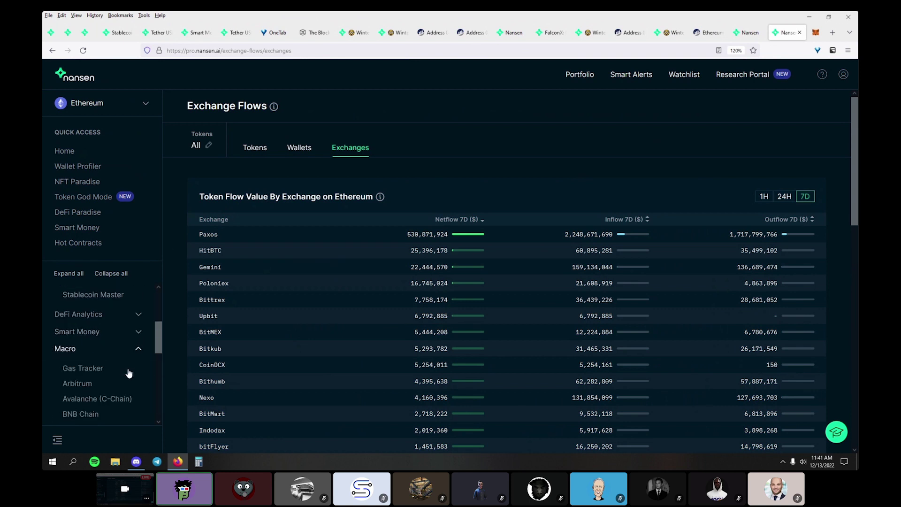
scroll(128, 372, down, 3)
scroll(109, 338, down, 3)
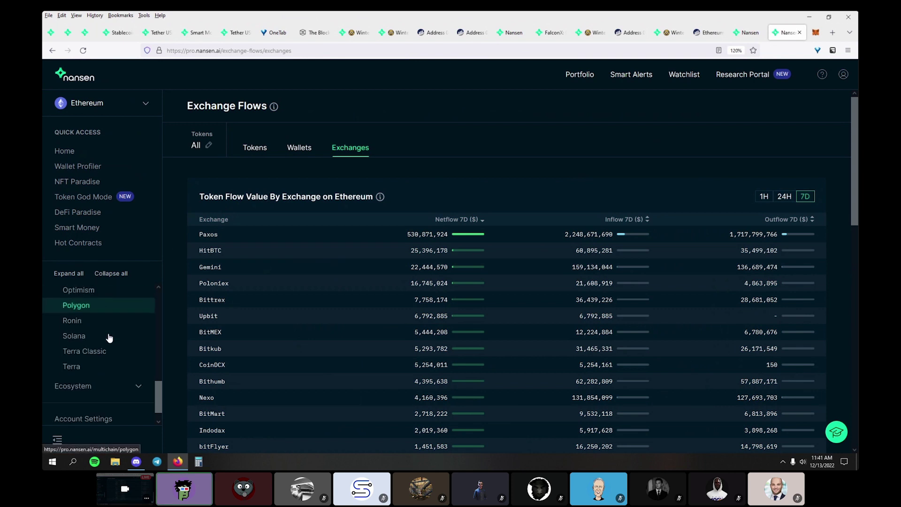
scroll(109, 357, up, 4)
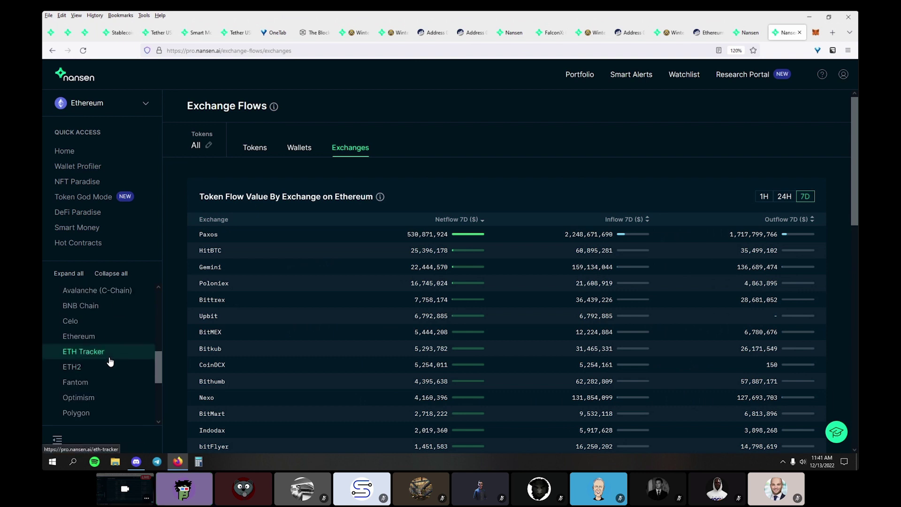
scroll(110, 361, up, 3)
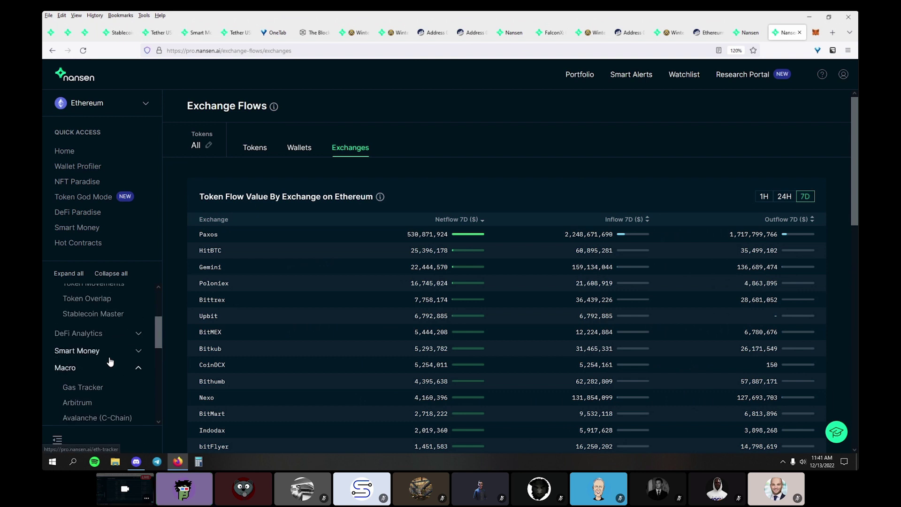
Open DeFi Paradise and Multichain Hot Contracts from DeFi Analytics in new tabs, viewing DeFi Paradise.
click(111, 334)
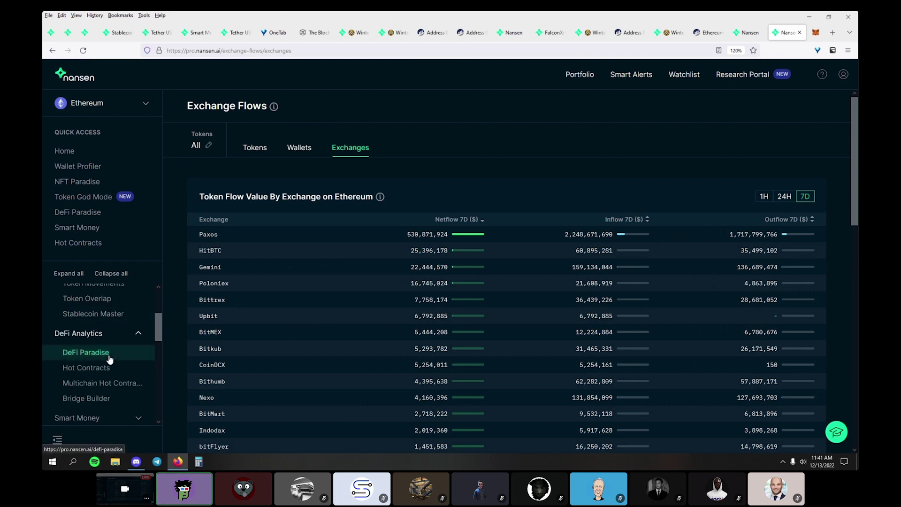
middle_click(110, 359)
middle_click(118, 382)
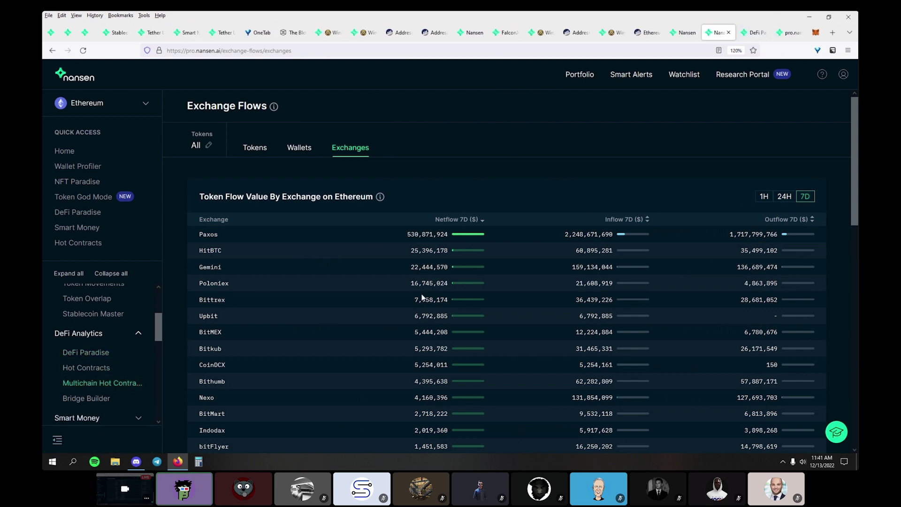
click(806, 34)
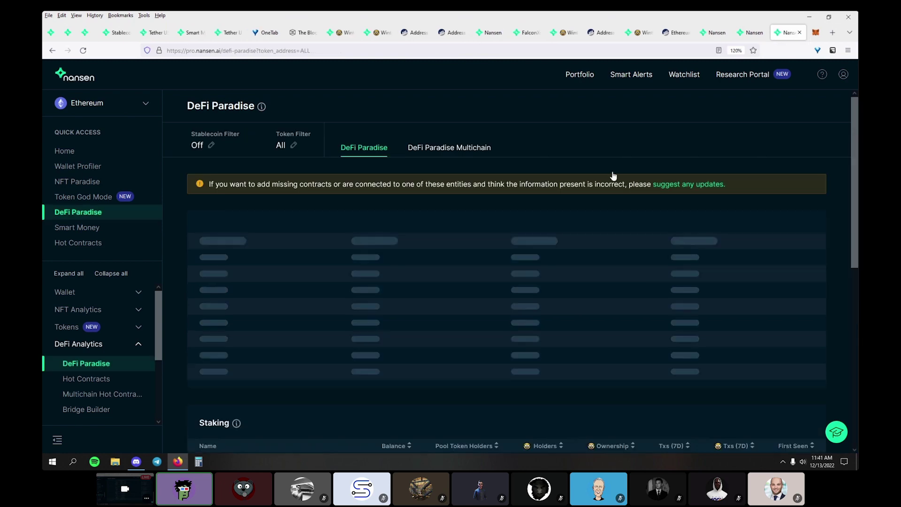
Toggle DeFi Paradise Multichain and back to the single-chain view, led by Uniswap V3 USDC-WETH.
scroll(540, 139, down, 5)
scroll(525, 174, up, 5)
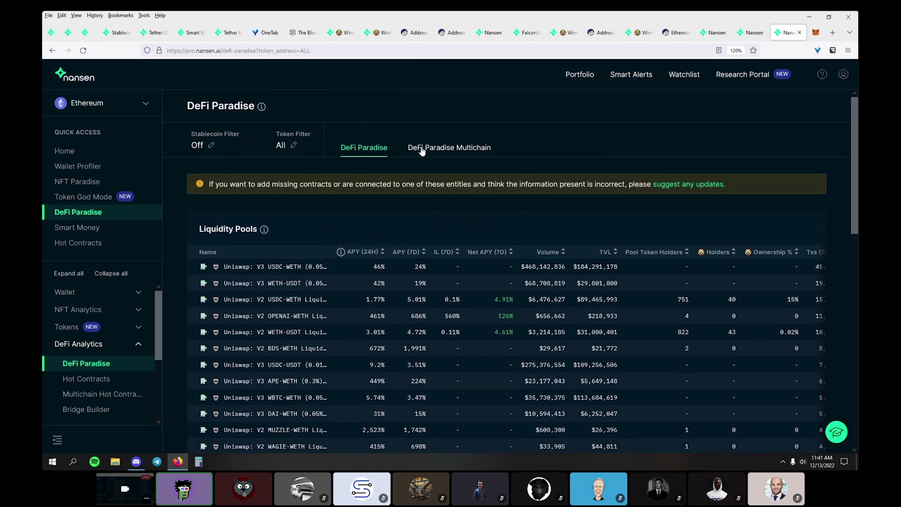
click(439, 148)
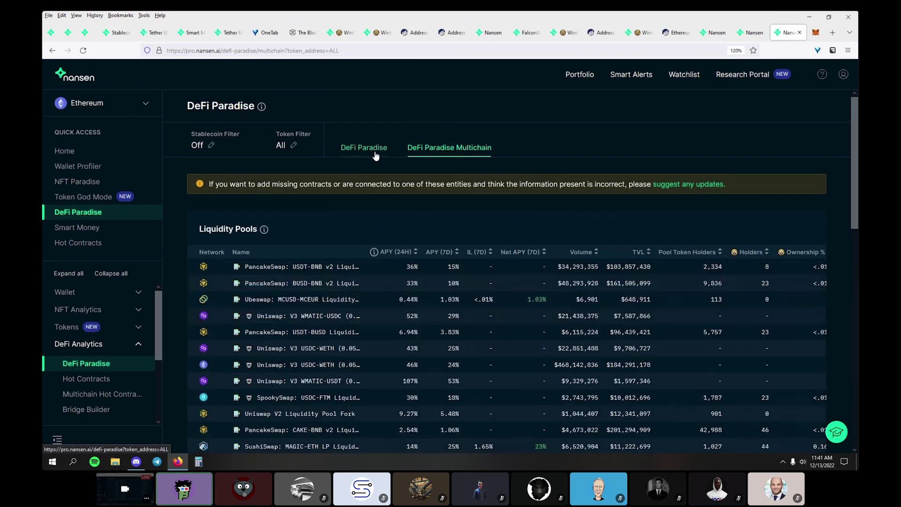
click(364, 147)
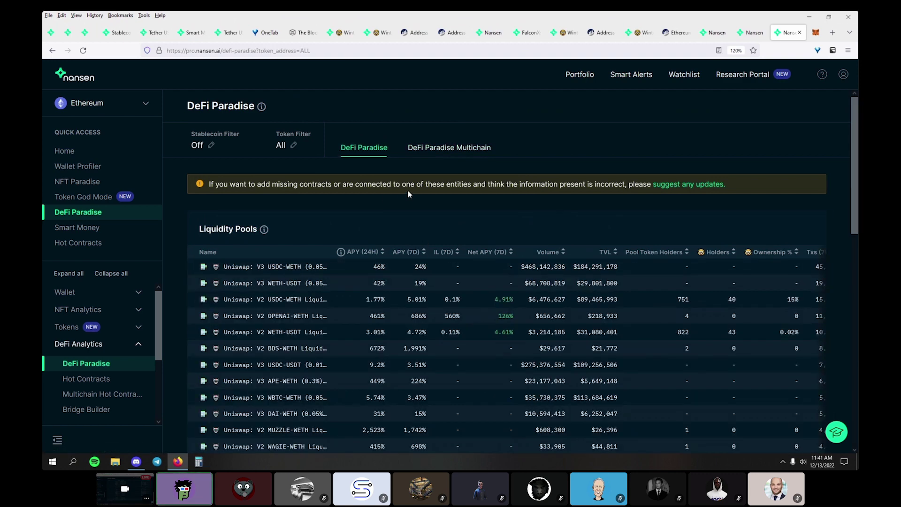
scroll(407, 189, down, 6)
scroll(415, 253, down, 5)
scroll(415, 253, up, 4)
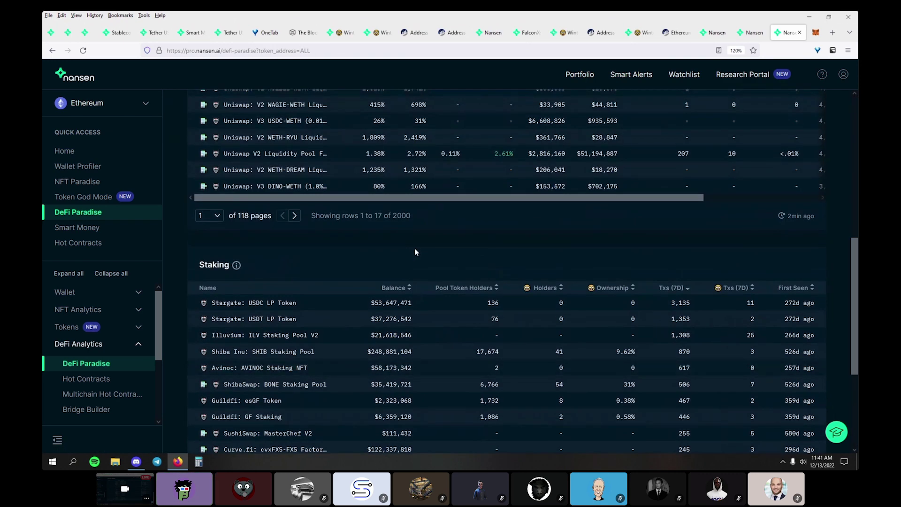
scroll(416, 253, up, 7)
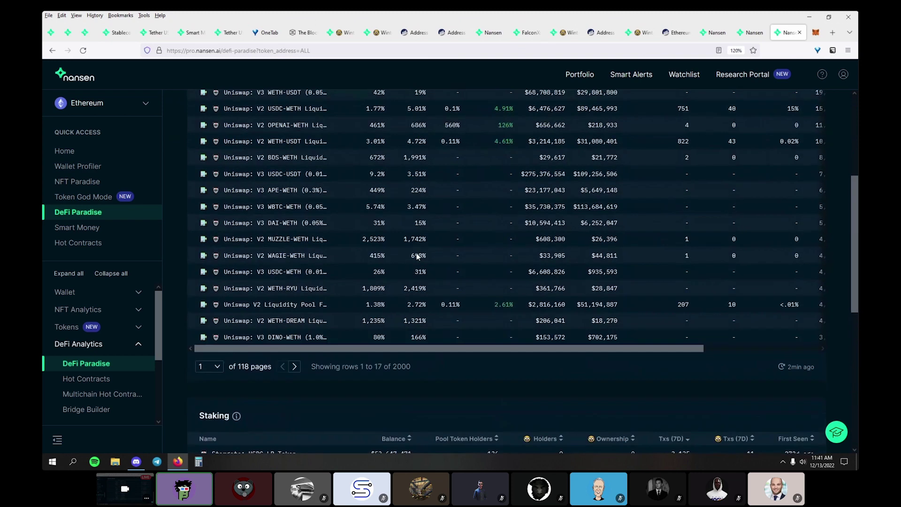
click(141, 197)
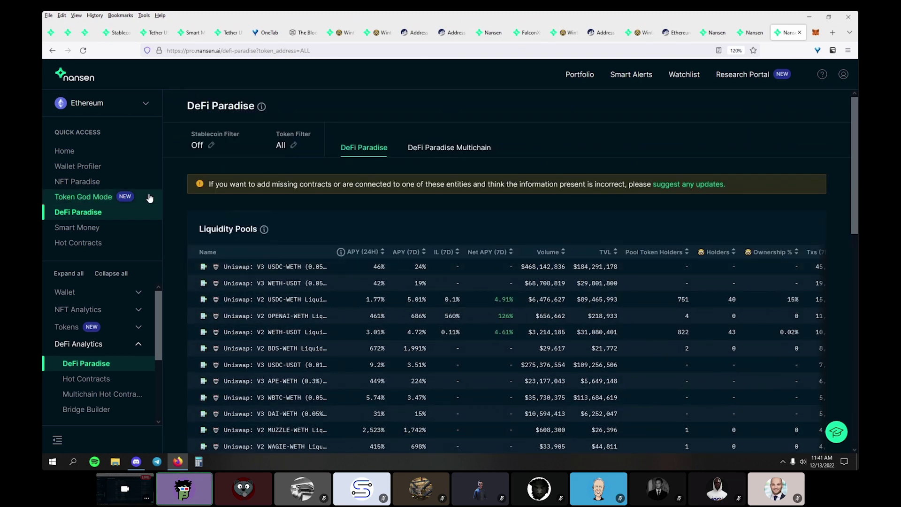
Load the token summary for USDT (Tether USD) in Token God Mode.
click(477, 210)
text(usdt)
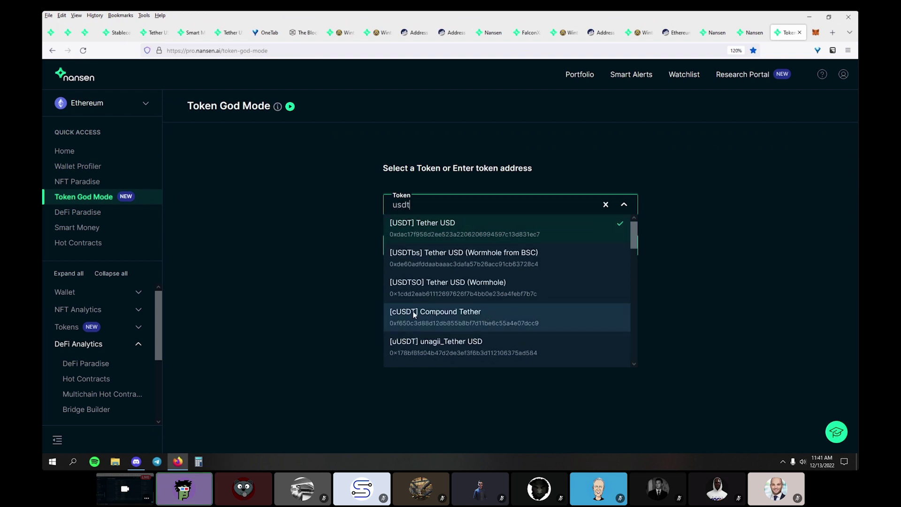
click(457, 227)
click(516, 238)
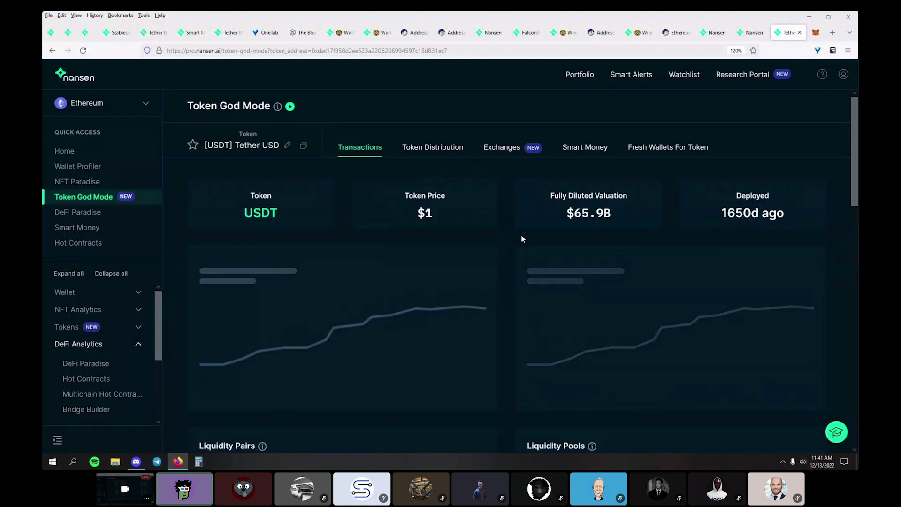
Sort the Top Transactions table by value, largest first.
scroll(514, 240, down, 3)
scroll(514, 240, down, 5)
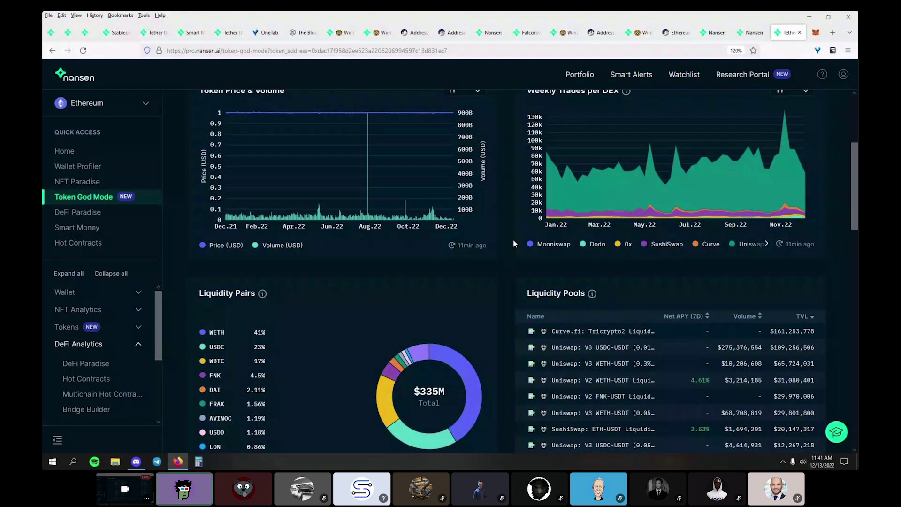
scroll(507, 242, down, 20)
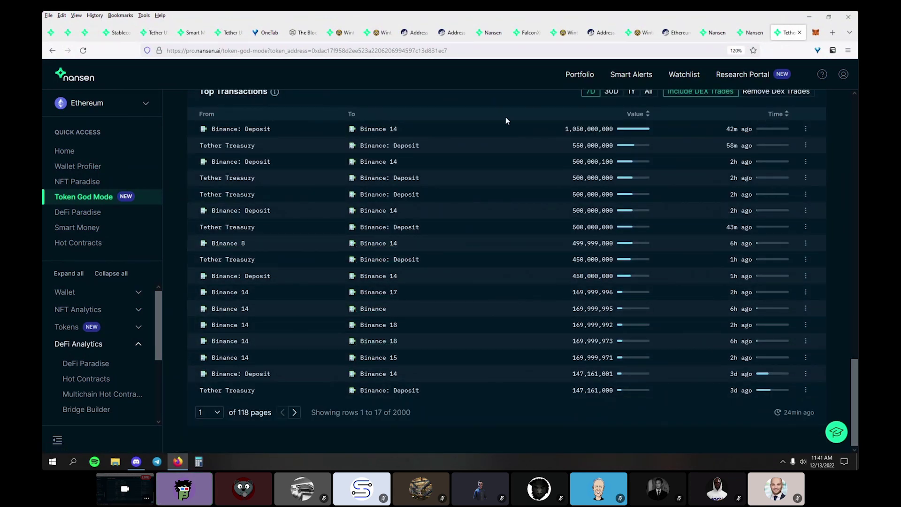
click(783, 120)
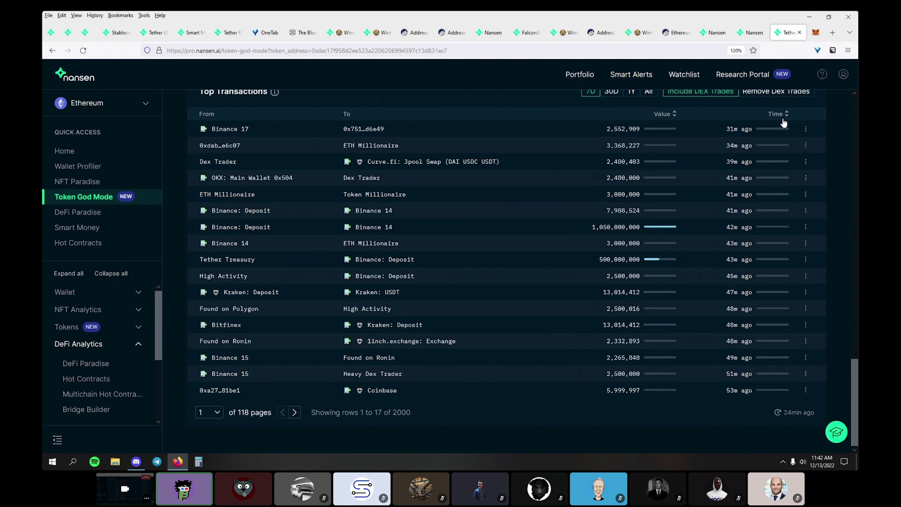
click(650, 116)
Pick out the 500,000,000 transfer and open Tether Treasury in a background tab.
drag(400, 147, 400, 194)
click(399, 184)
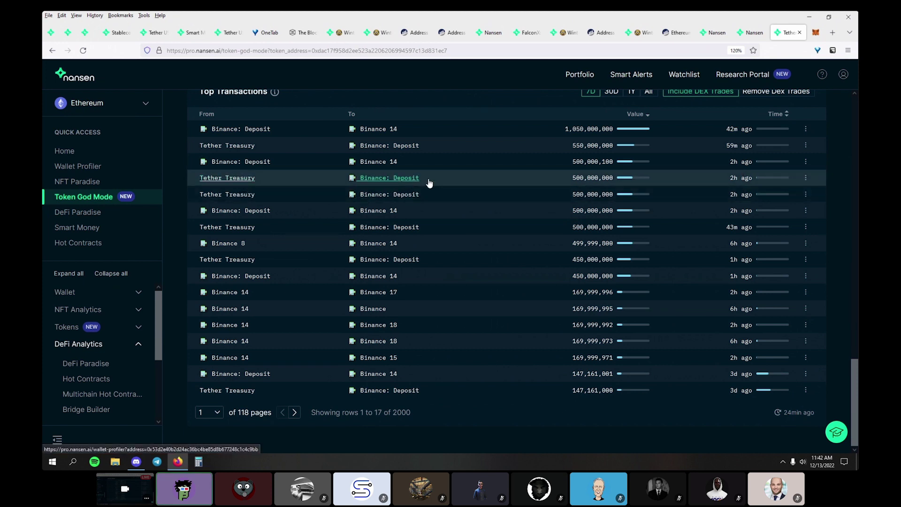
double_click(592, 178)
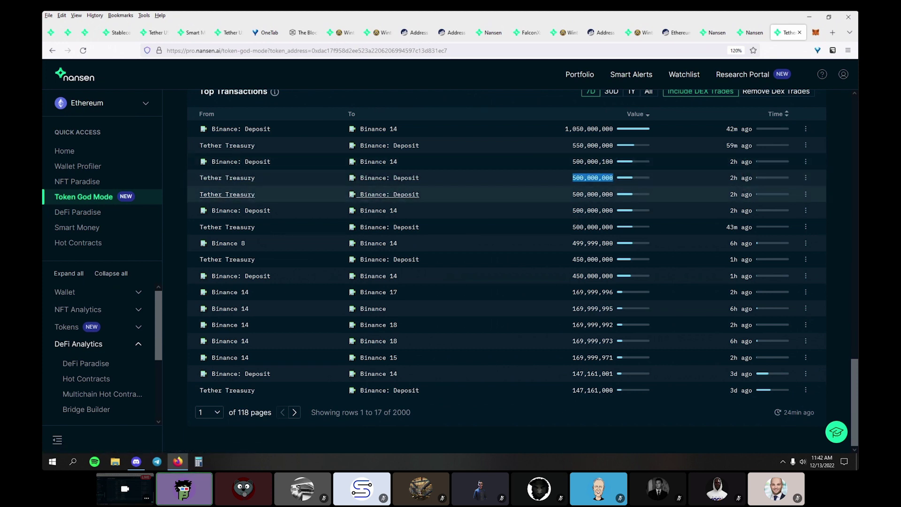
middle_click(227, 177)
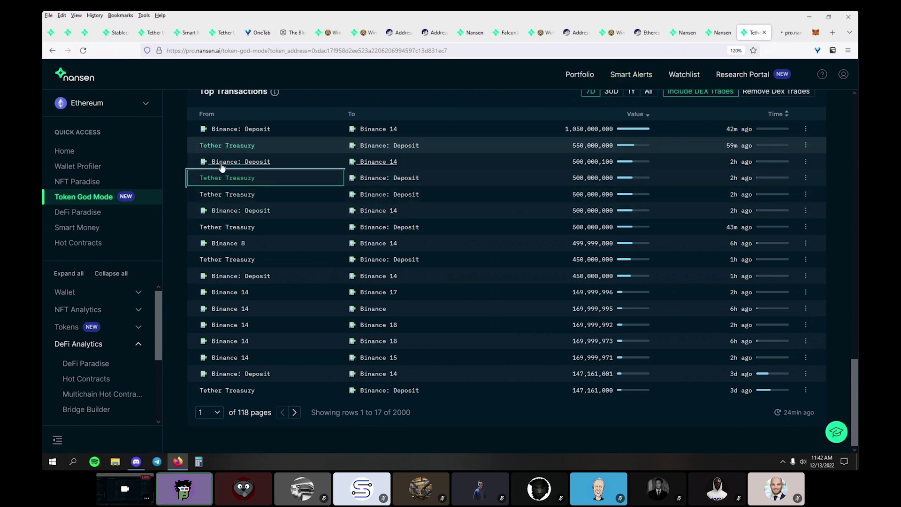
click(228, 177)
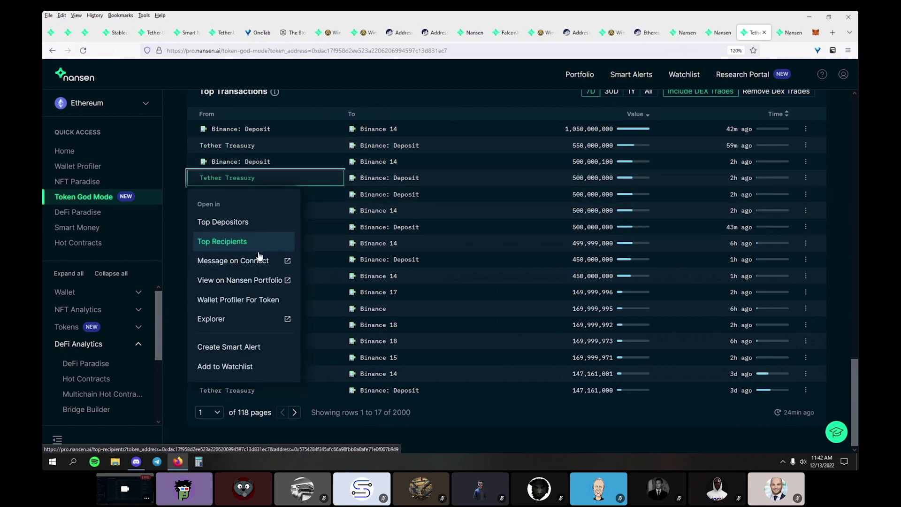
Open Tether Treasury's token wallet profile in a new tab and view it.
middle_click(238, 301)
click(816, 32)
click(794, 32)
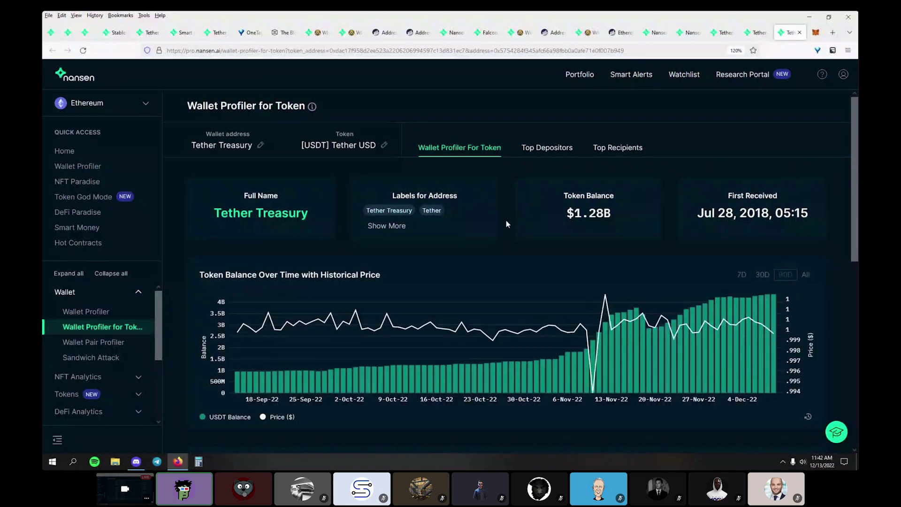
scroll(506, 224, down, 7)
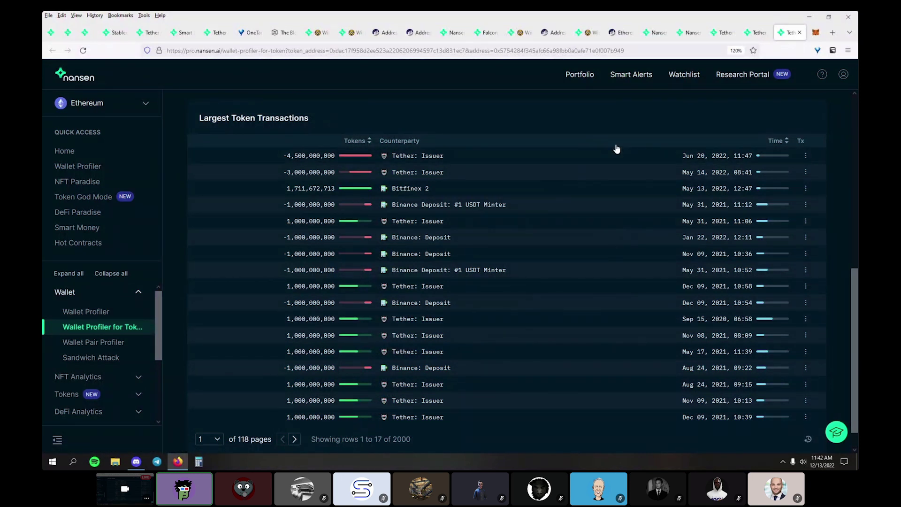
Sort Largest Token Transactions by time, newest first, and page through the results.
click(735, 140)
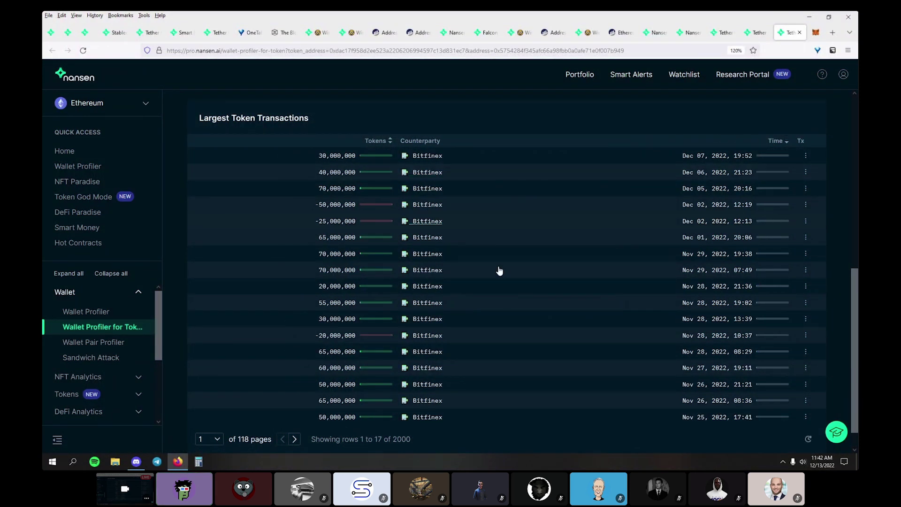
scroll(301, 418, down, 1)
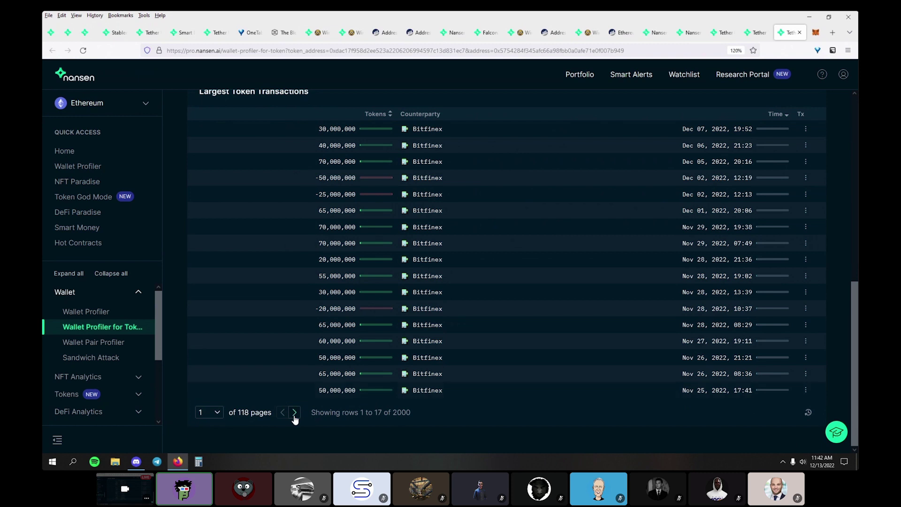
click(295, 413)
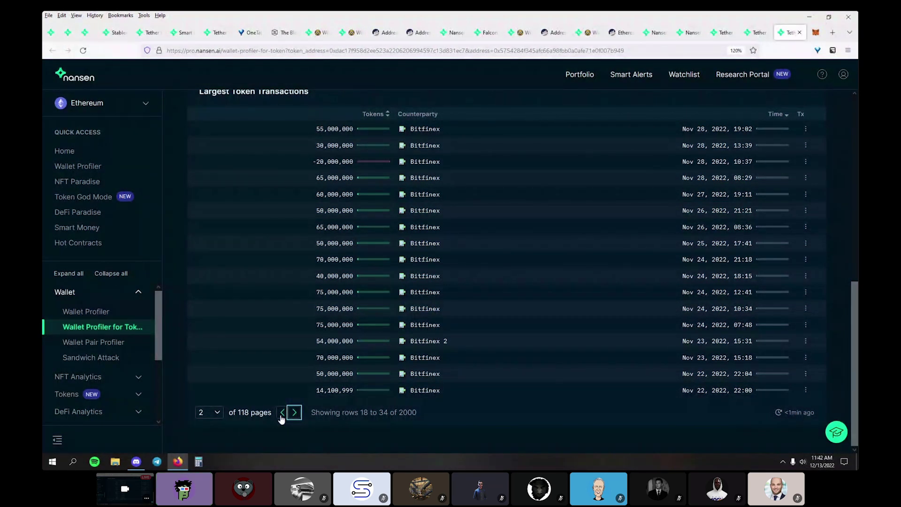
click(282, 412)
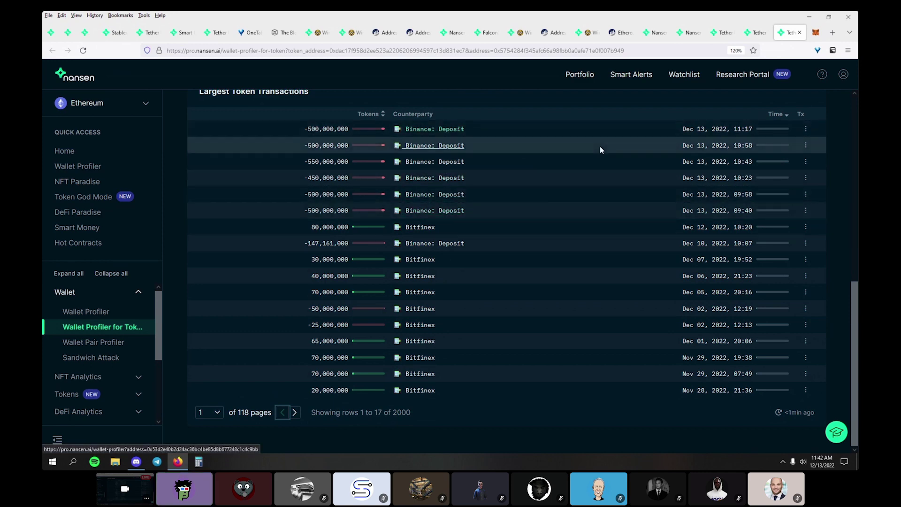
scroll(594, 153, up, 7)
mouse_move(781, 306)
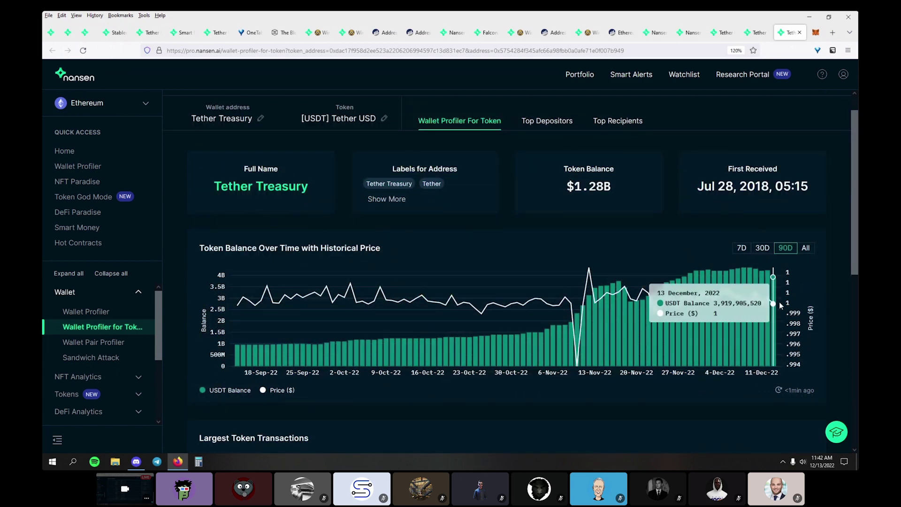
scroll(781, 306, down, 7)
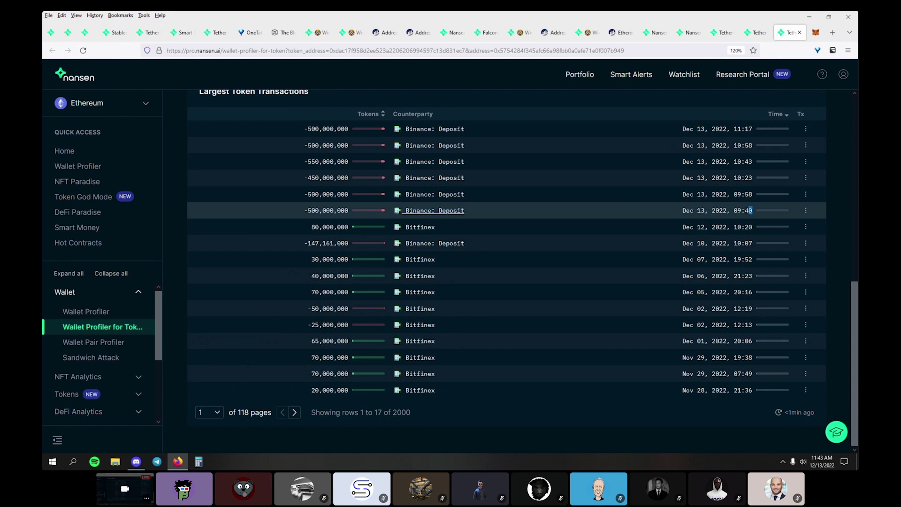
Open the latest Dec 13 Binance: Deposit transfer's transaction on Etherscan in a new tab.
drag(753, 217, 703, 133)
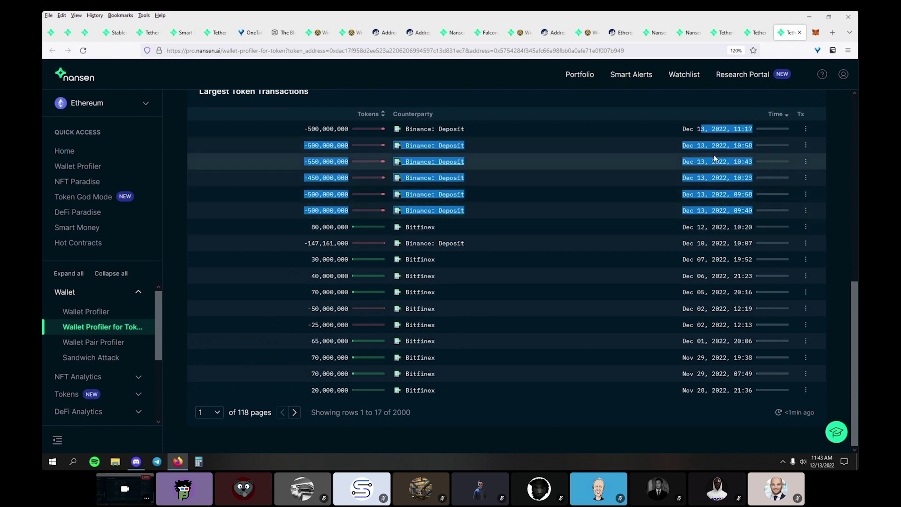
click(719, 127)
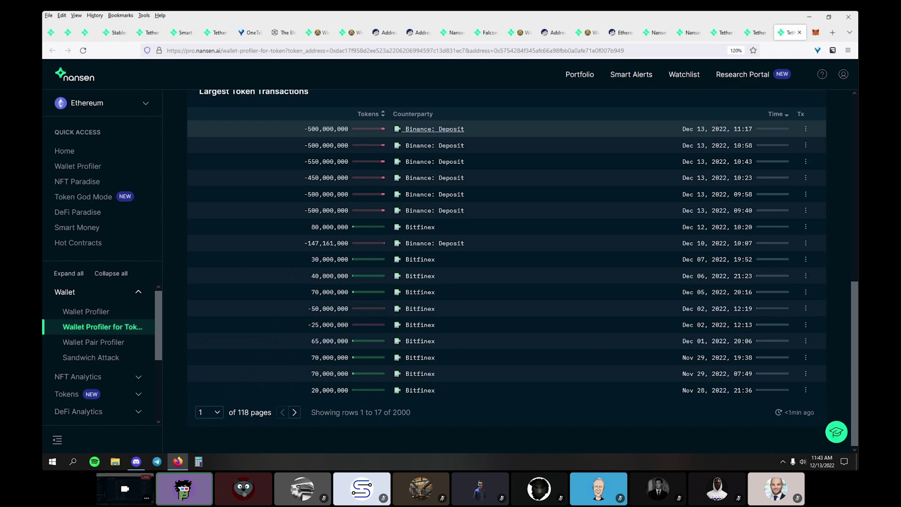
scroll(773, 218, up, 4)
click(806, 302)
click(814, 345)
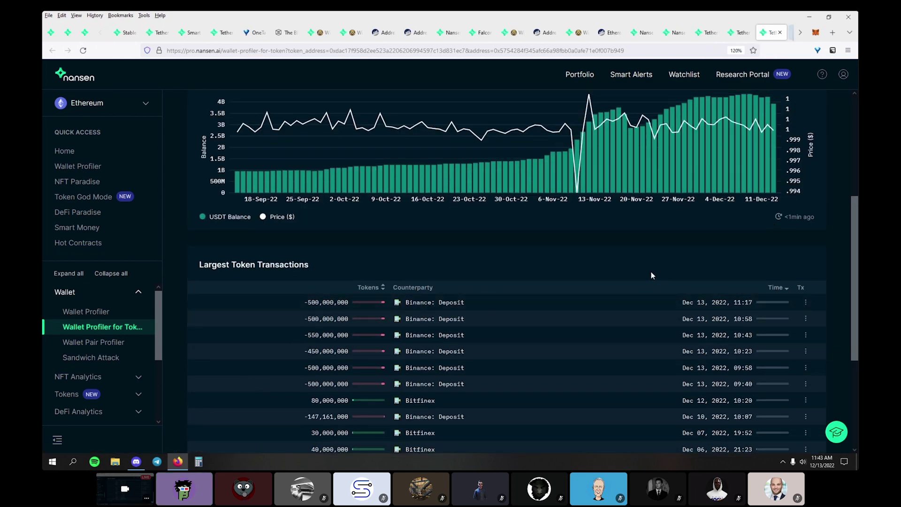
scroll(651, 272, up, 4)
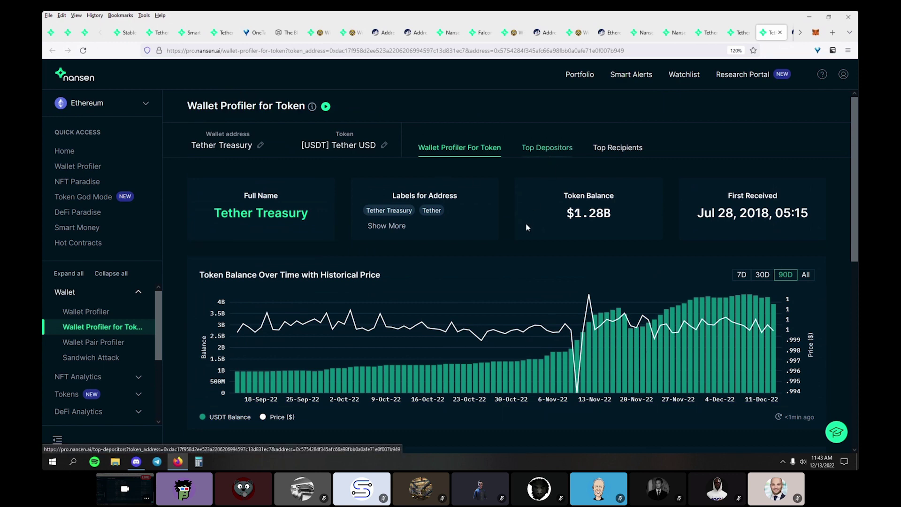
click(800, 32)
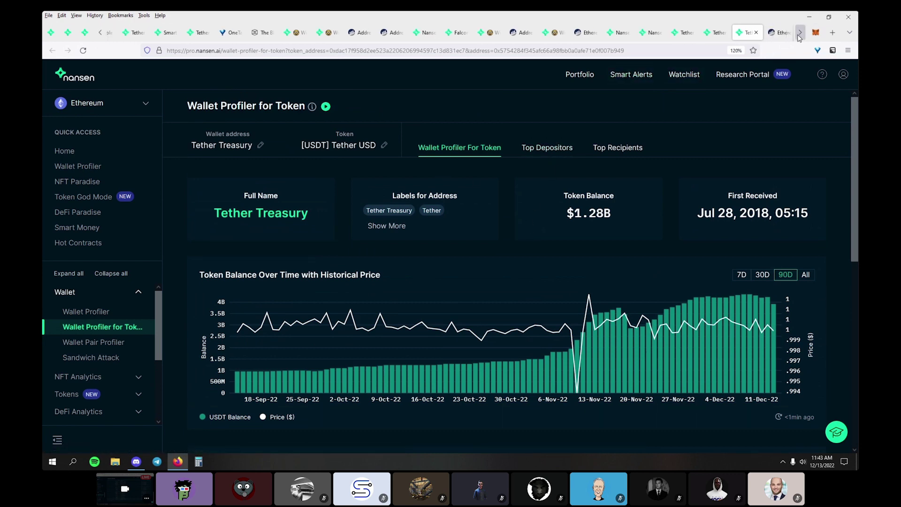
click(774, 32)
scroll(443, 327, down, 3)
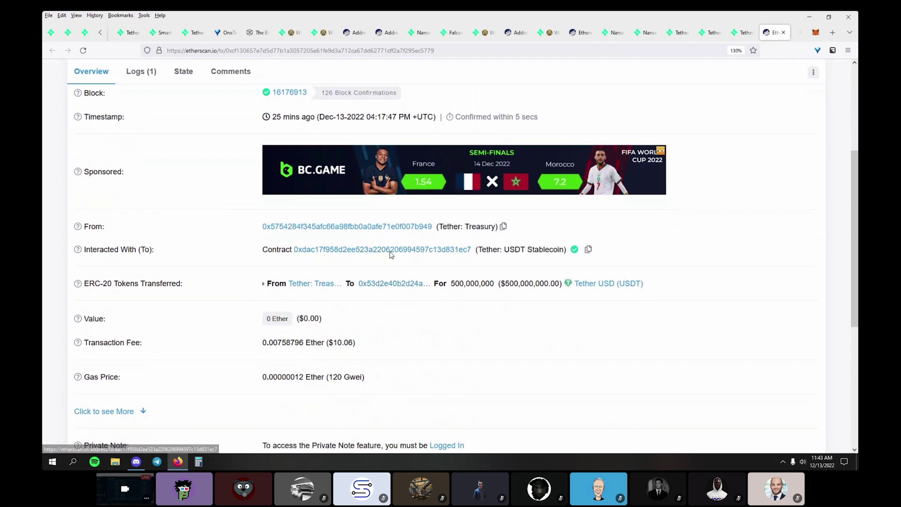
List the receiving deposit address's USDT transfers on Etherscan and scroll through them.
click(390, 285)
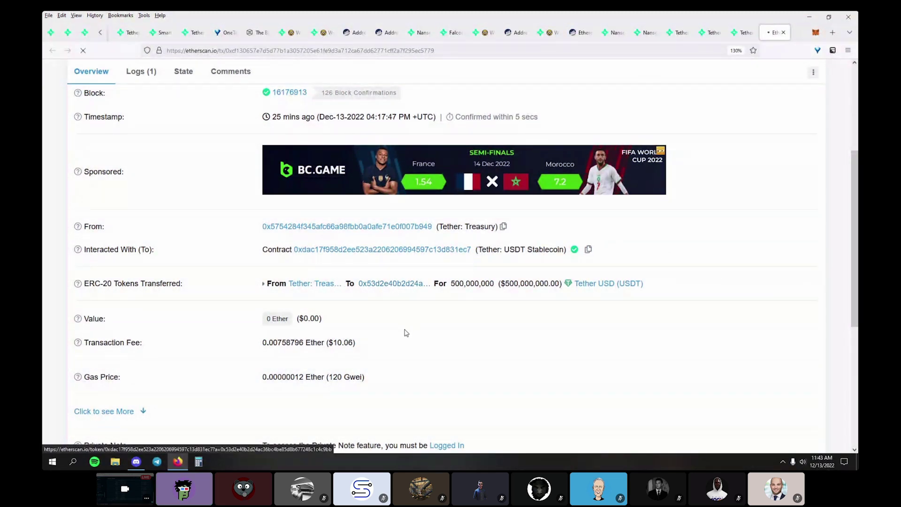
scroll(405, 334, down, 5)
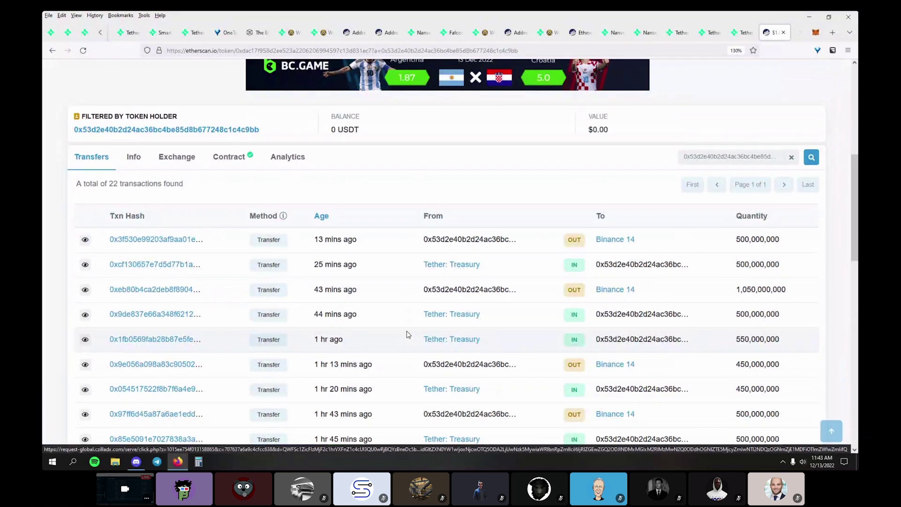
scroll(407, 335, down, 3)
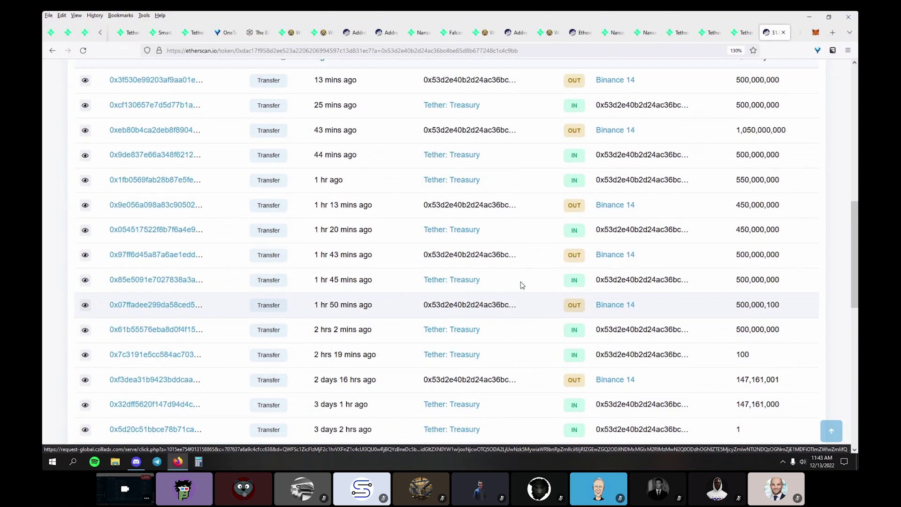
scroll(521, 284, up, 3)
scroll(461, 161, up, 5)
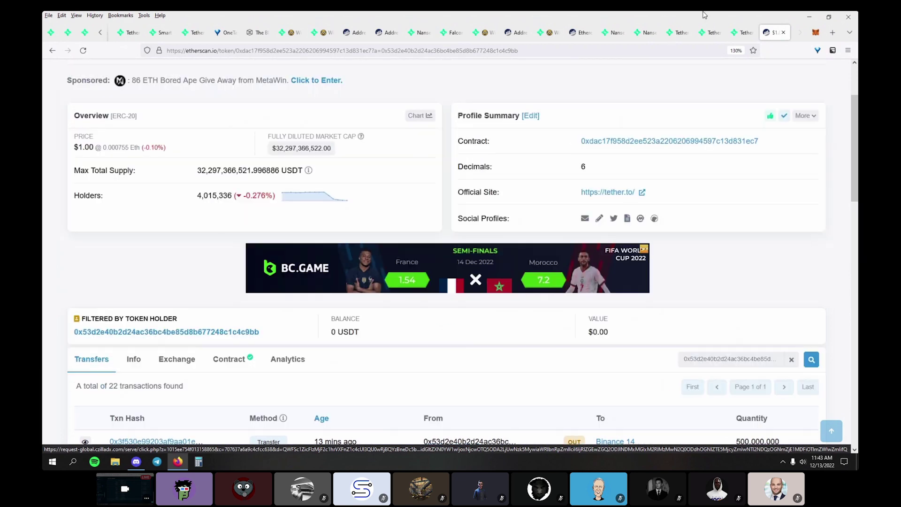
Compare Nansen's Tether Treasury profile against the Etherscan transfers page.
click(742, 31)
scroll(550, 196, down, 5)
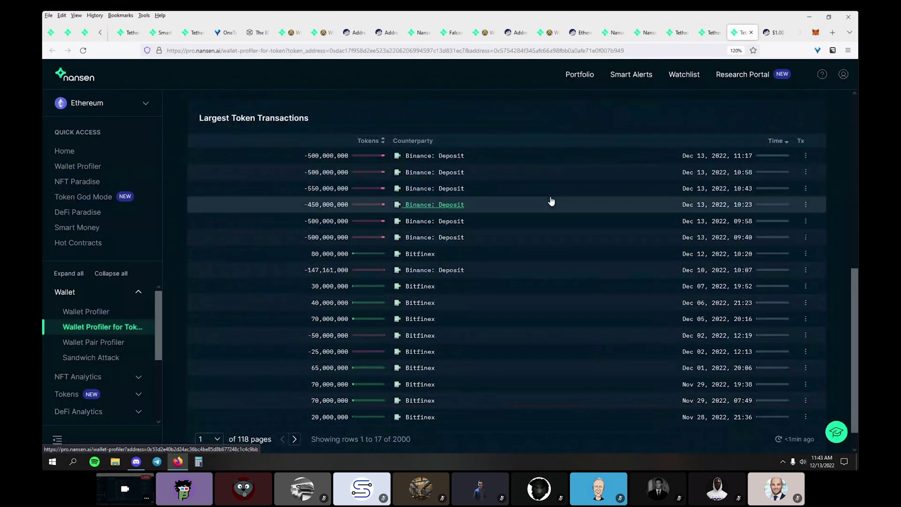
click(775, 32)
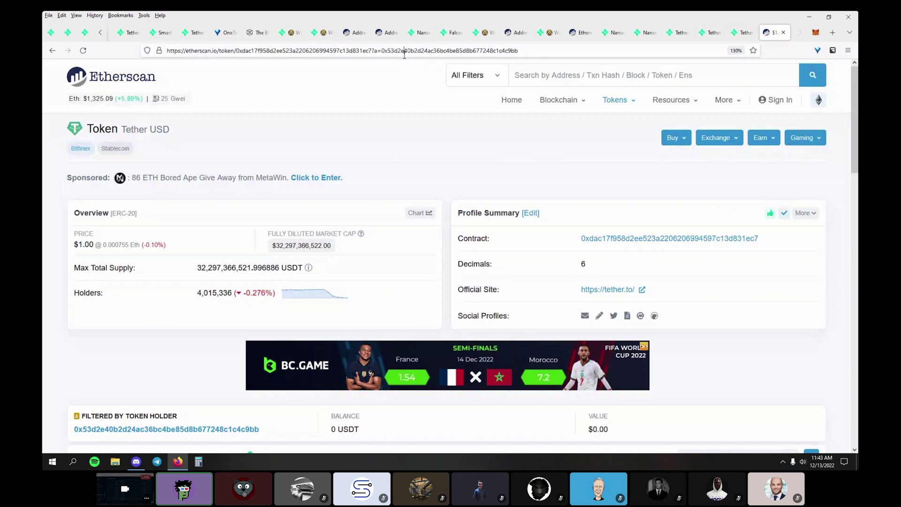
key(ctrl+l)
scroll(409, 357, down, 2)
scroll(409, 358, down, 5)
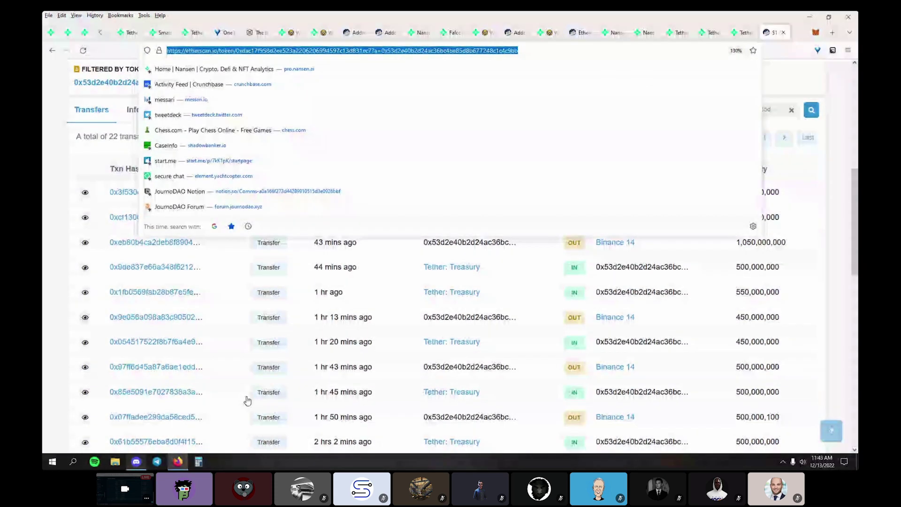
View the Binance: Deposit address from Nansen's largest transactions on the block explorer.
click(742, 32)
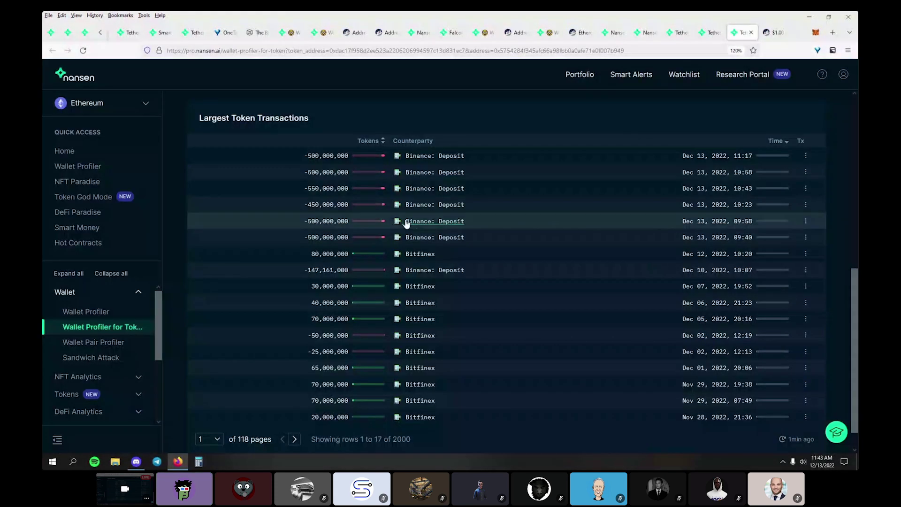
click(455, 157)
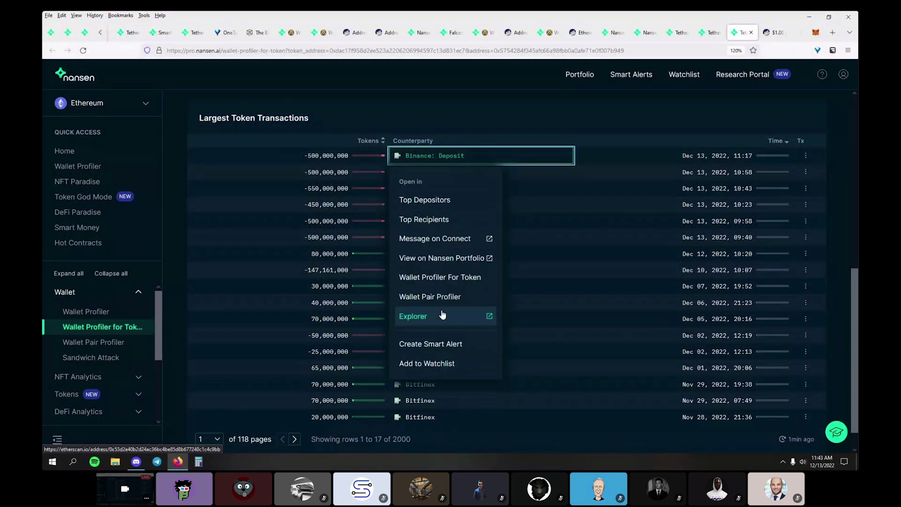
click(774, 33)
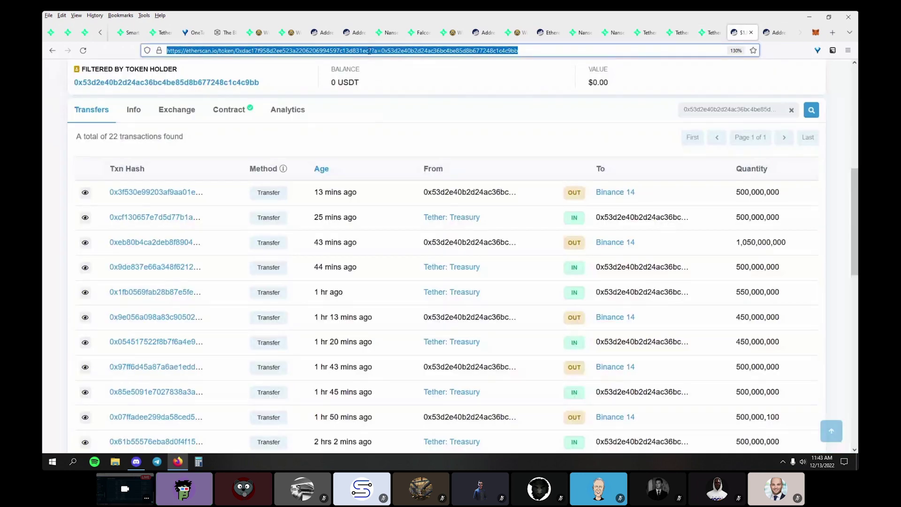
key(Return)
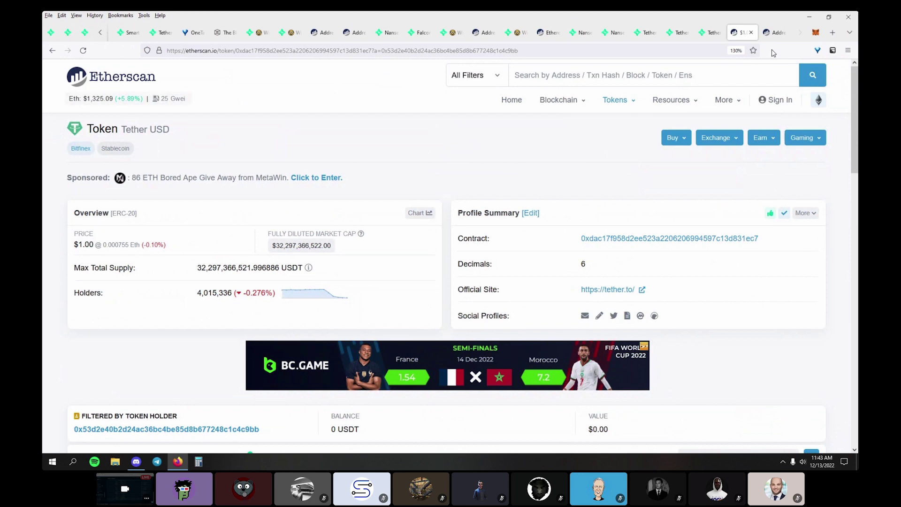
Close the token transfers tab and return to Nansen's top transaction's link options.
click(751, 32)
scroll(419, 201, down, 4)
scroll(420, 201, down, 6)
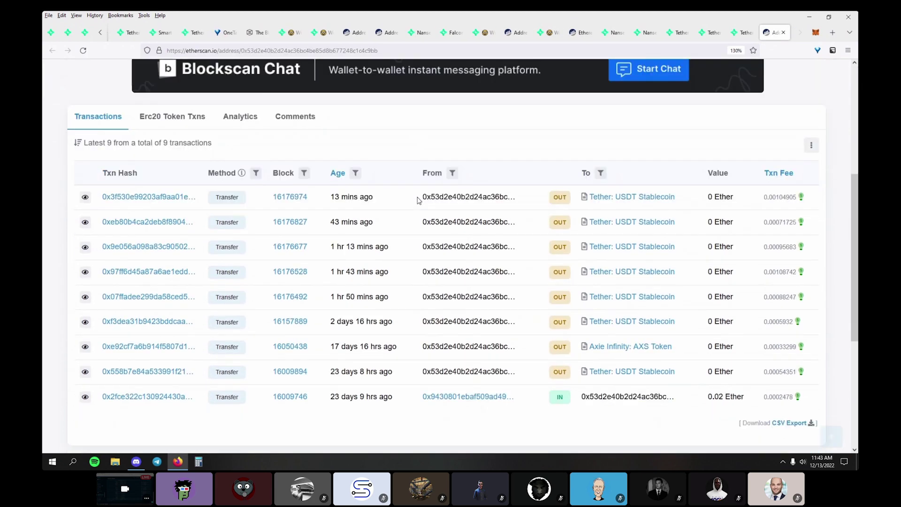
scroll(744, 117, up, 5)
scroll(744, 117, up, 2)
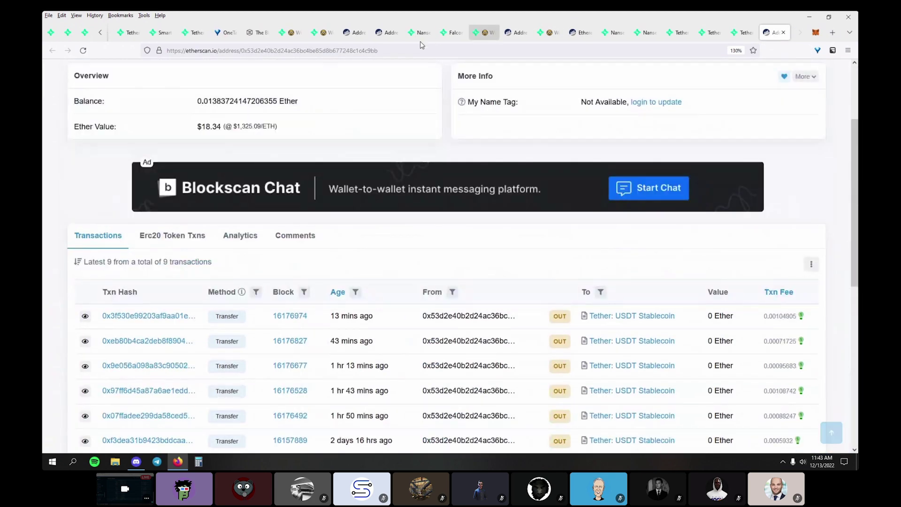
key(ctrl+l)
key(Escape)
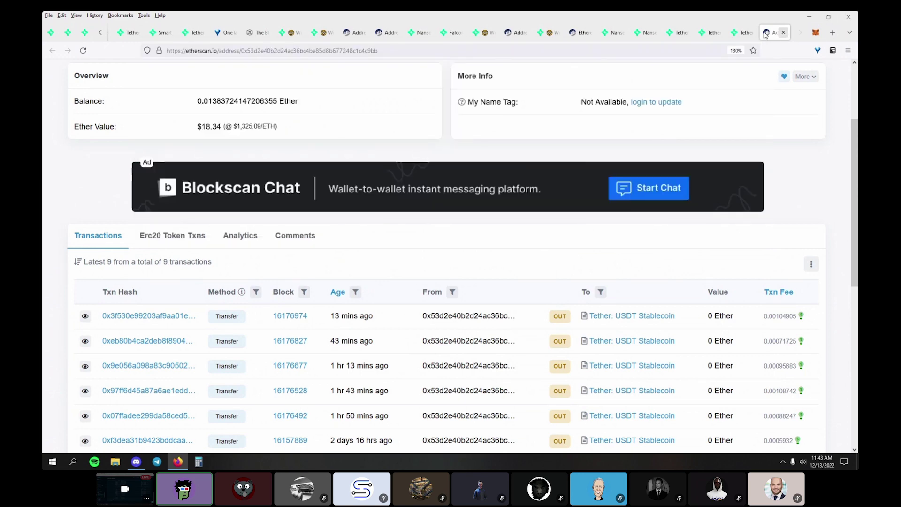
key(ctrl+Page_Up)
click(806, 155)
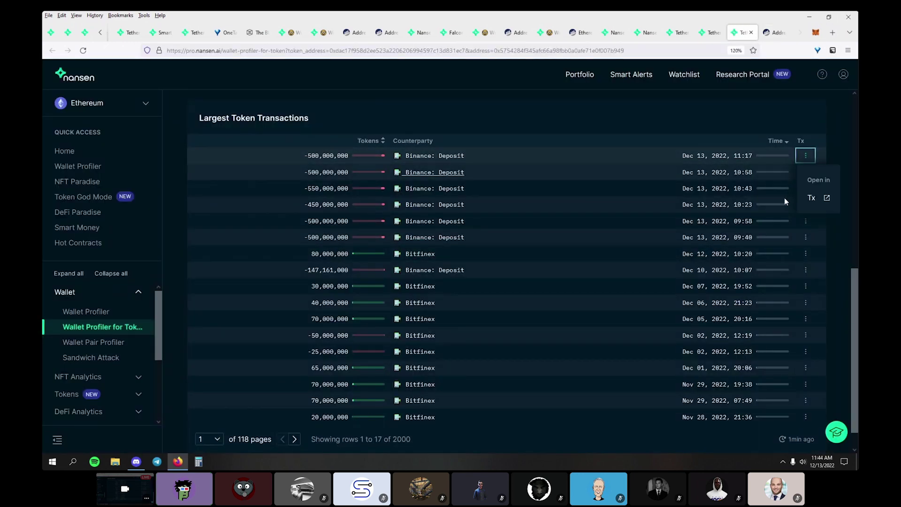
Open the 11:17 transaction on Etherscan and copy its page link.
click(826, 197)
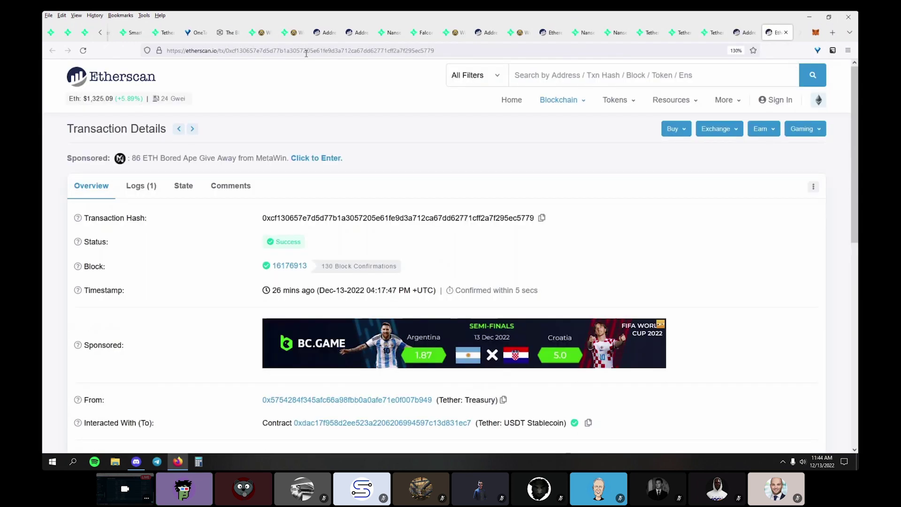
key(ctrl+l)
scroll(569, 255, down, 10)
key(ctrl+c)
Post the Etherscan link in Discord's public-voice chat, then return to Nansen.
click(136, 462)
key(ctrl+v)
key(Return)
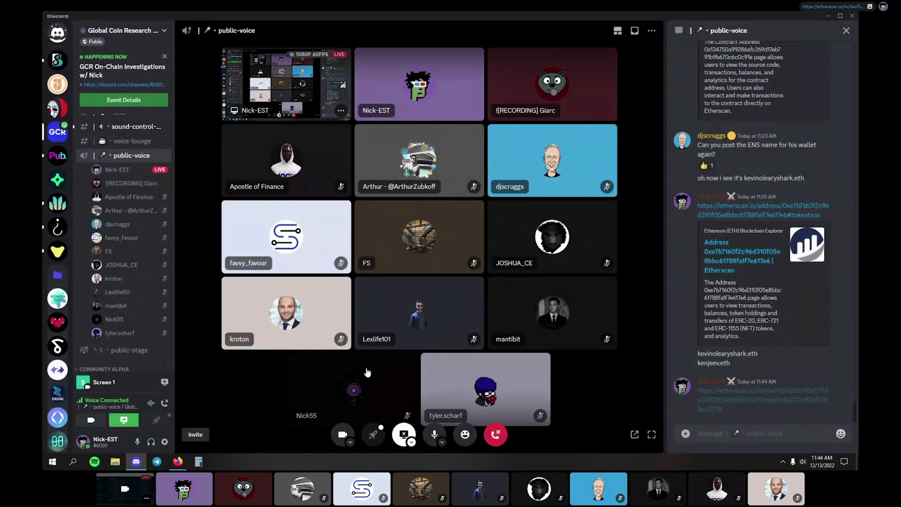
click(177, 462)
click(704, 31)
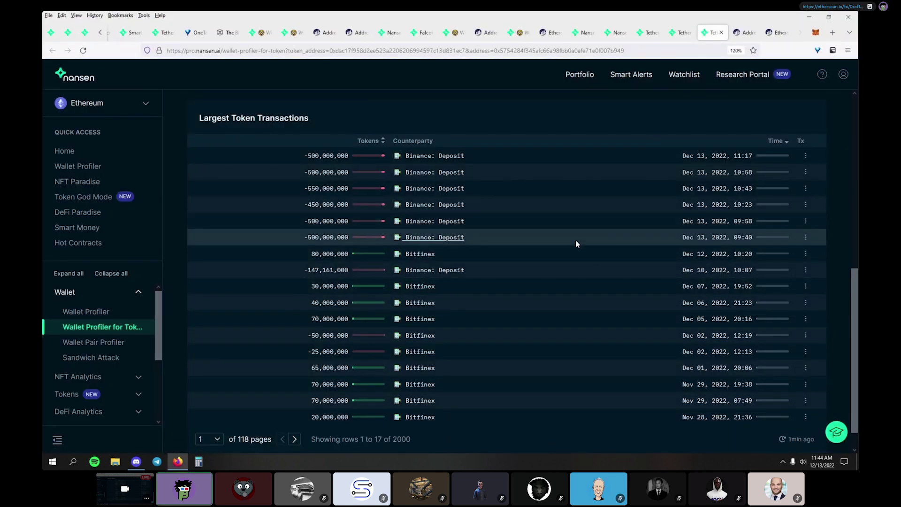
Open the Binance: Deposit counterparty's wallet profile from the Dec 13 Tether Treasury transfers.
scroll(461, 238, up, 4)
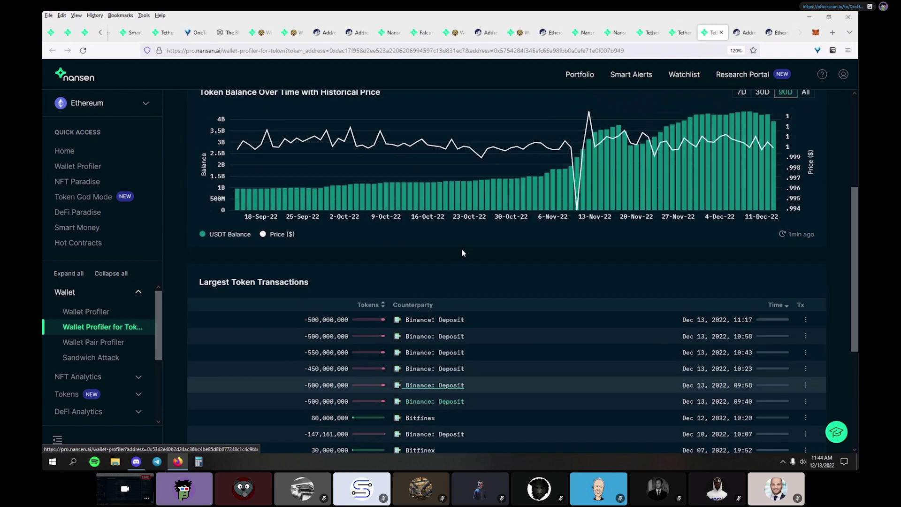
scroll(454, 356, up, 4)
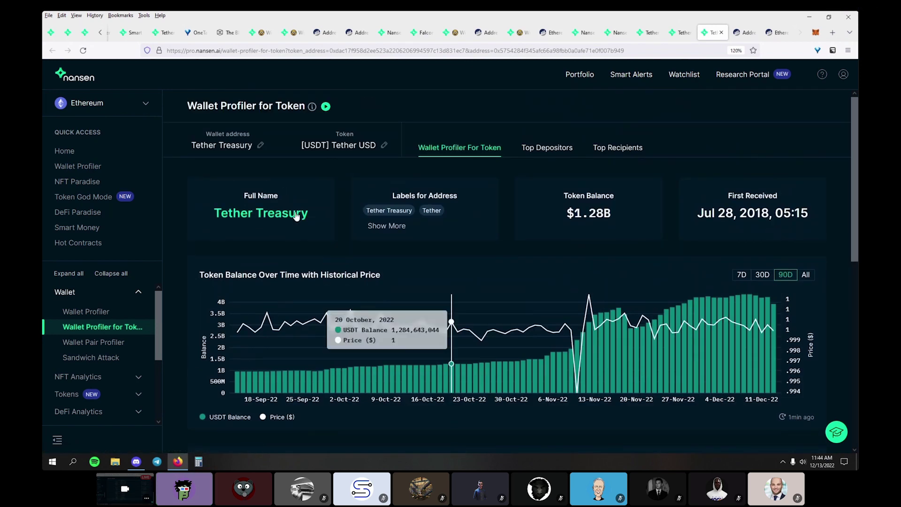
scroll(513, 267, down, 4)
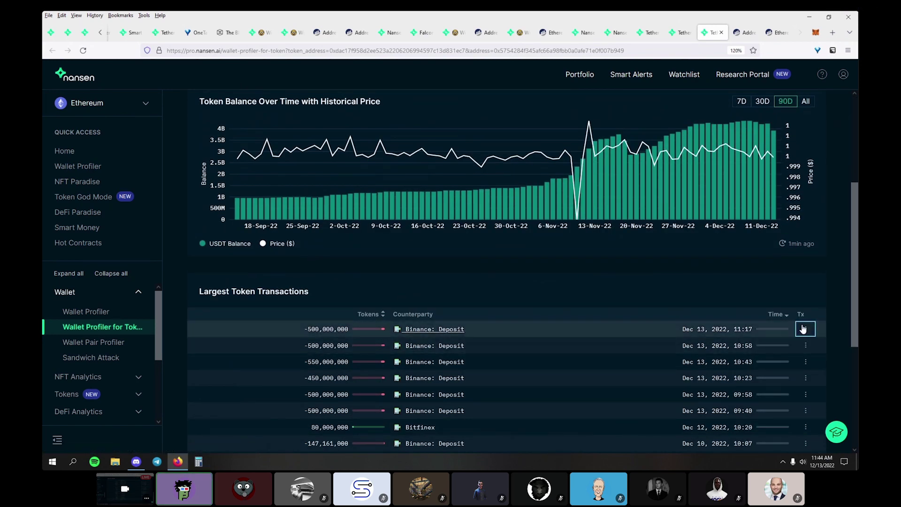
scroll(537, 215, down, 4)
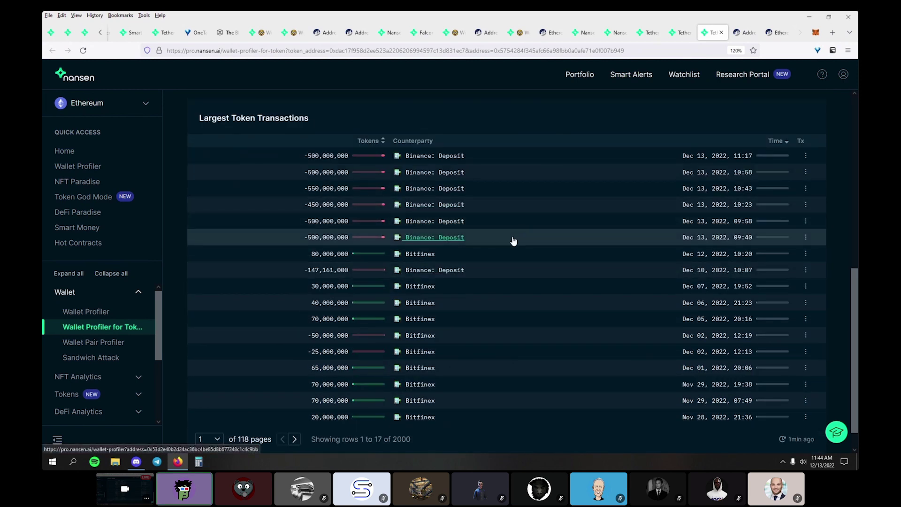
click(457, 237)
middle_click(448, 204)
right_click(475, 114)
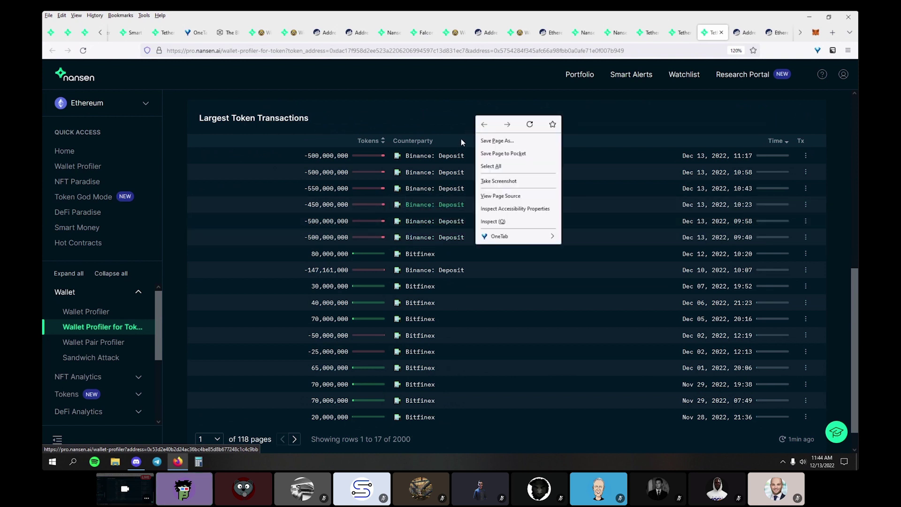
click(428, 153)
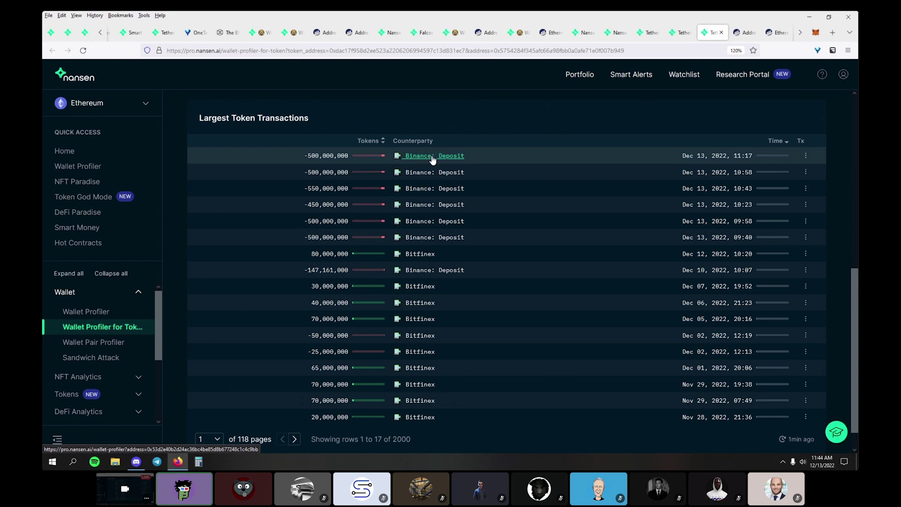
click(433, 159)
Copy the Binance deposit wallet's address from the link.
double_click(383, 51)
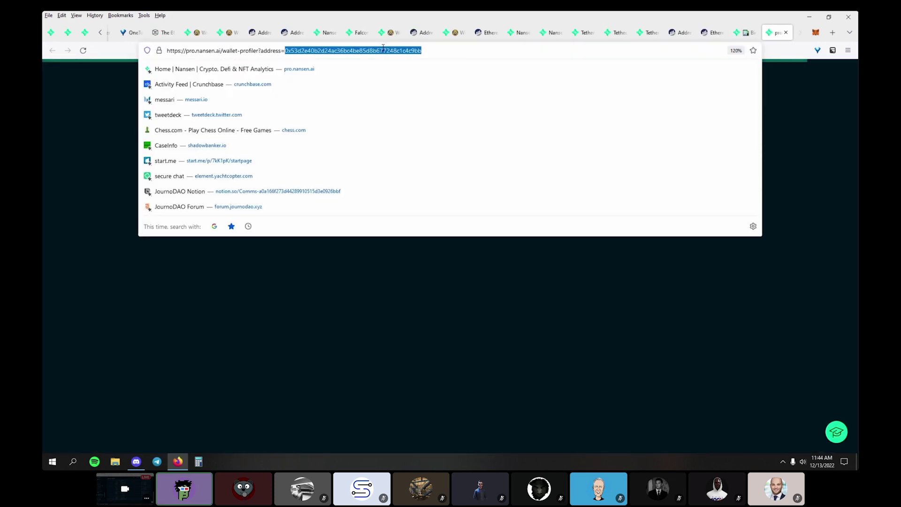
right_click(384, 48)
click(396, 86)
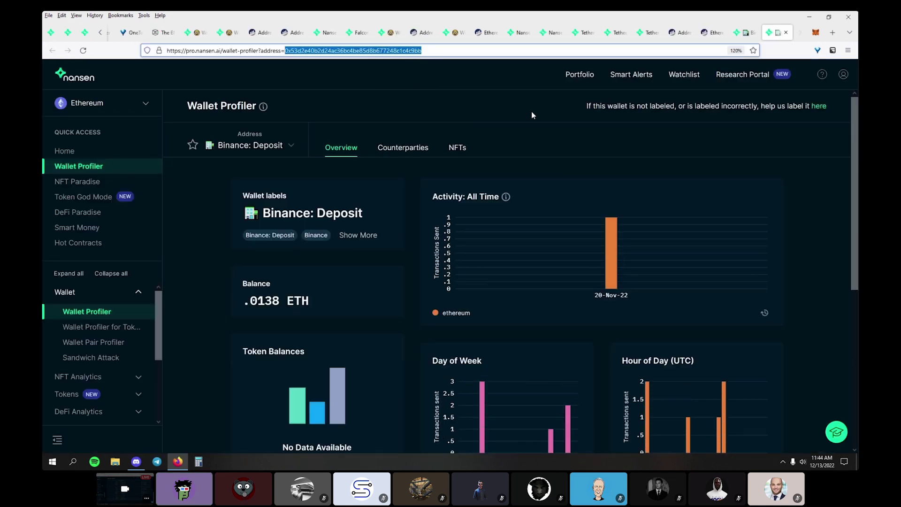
Review the deposit wallet's counterparties, then open its USDT-specific wallet profile.
click(407, 151)
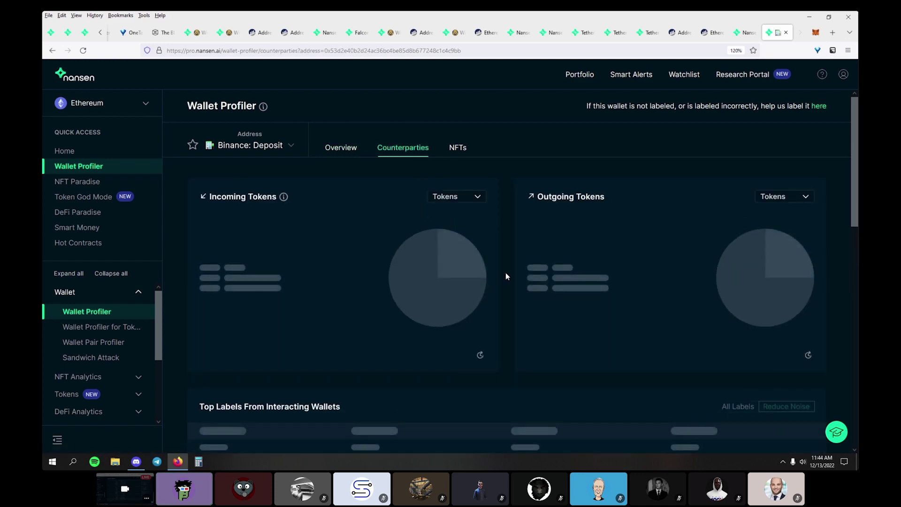
scroll(505, 274, down, 3)
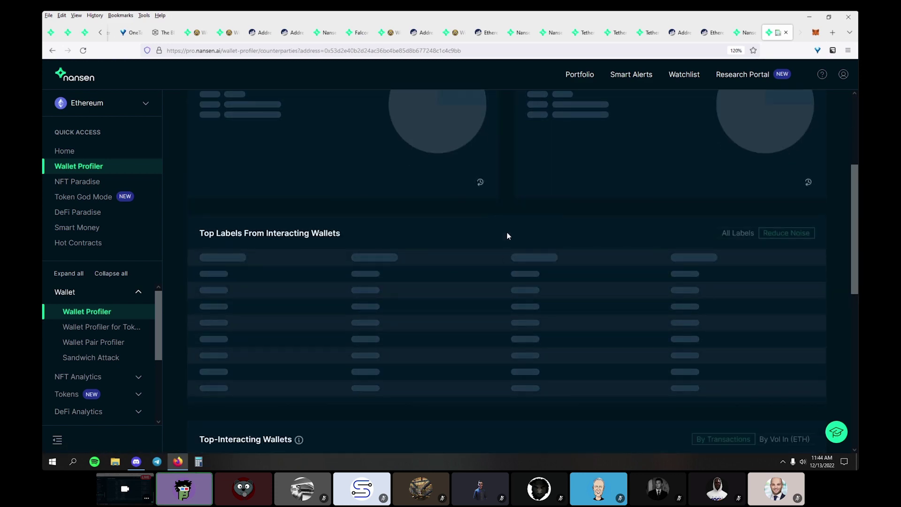
scroll(510, 224, up, 3)
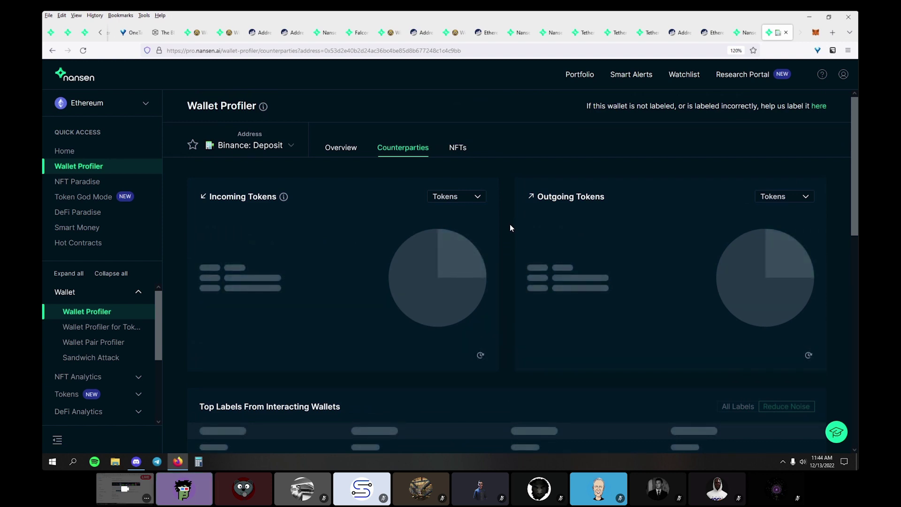
scroll(511, 225, down, 3)
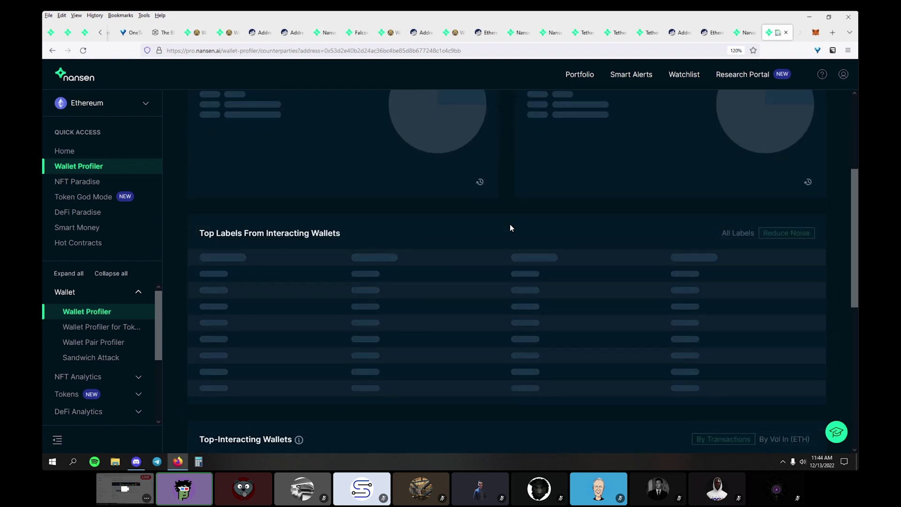
scroll(510, 226, up, 3)
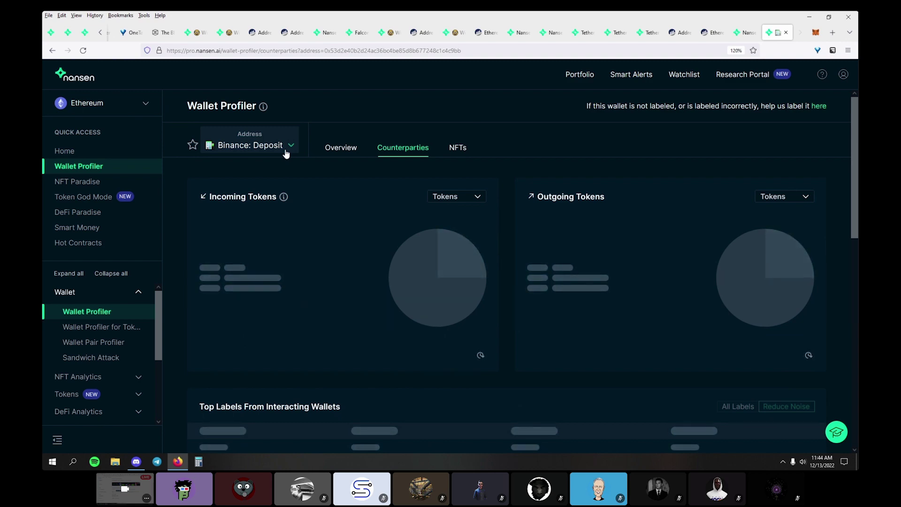
scroll(486, 165, down, 6)
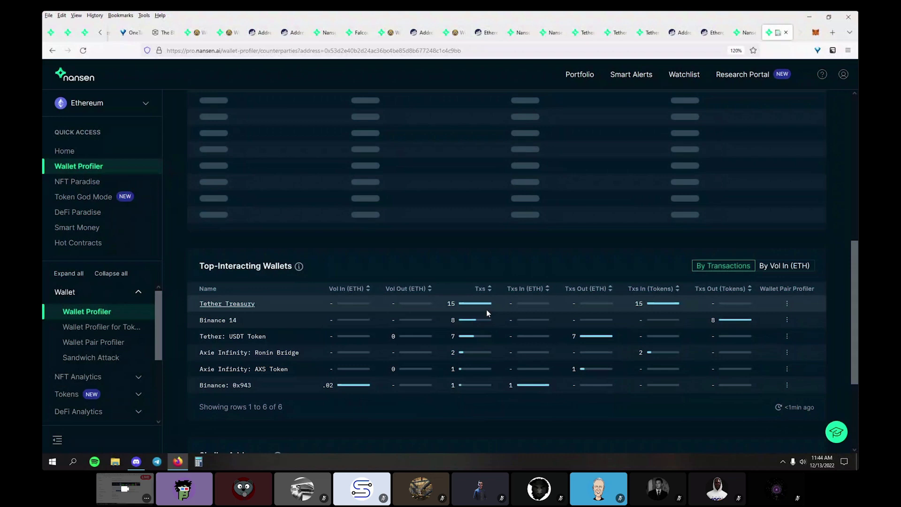
scroll(486, 310, down, 3)
scroll(489, 310, up, 15)
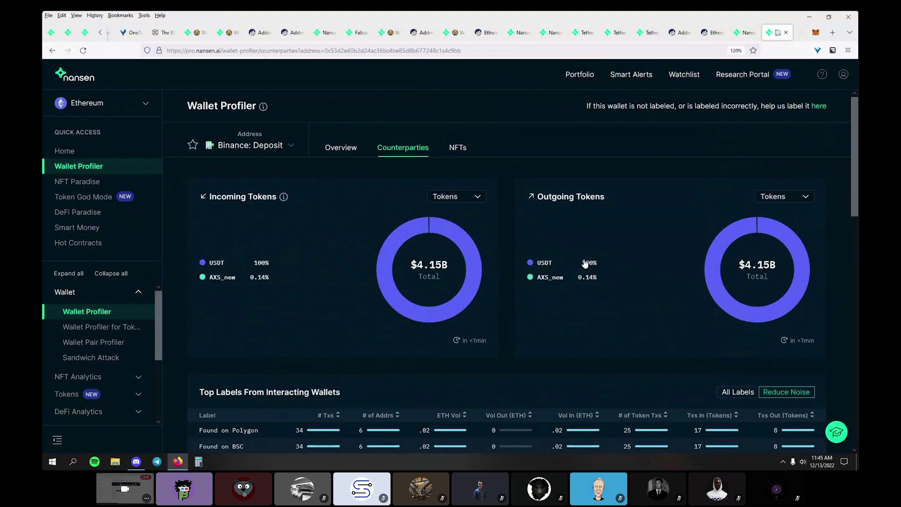
scroll(593, 266, down, 3)
scroll(579, 121, up, 3)
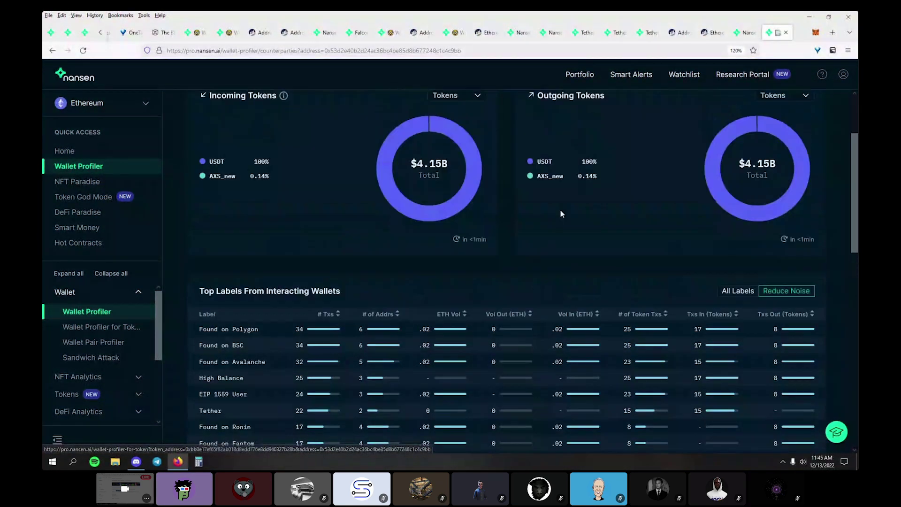
click(541, 261)
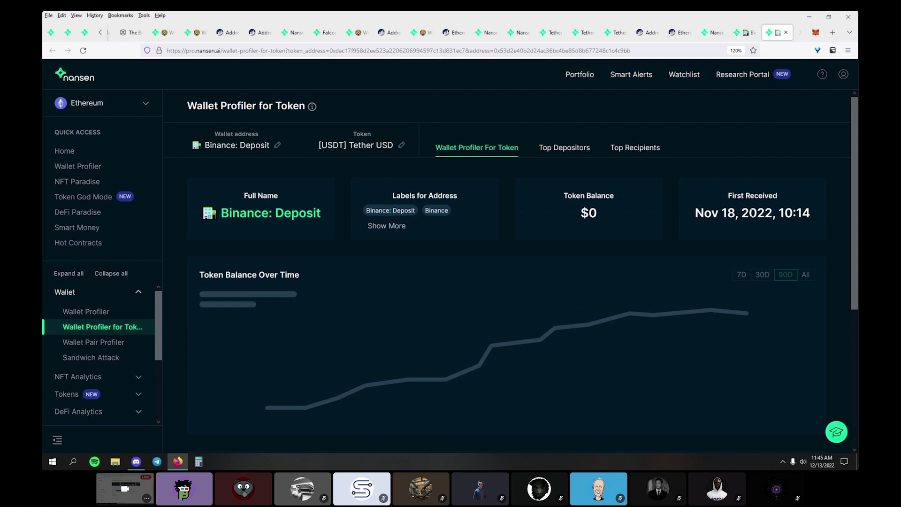
Select the Nov 18, 2022 first-received date and scroll to the 22-row transactions table.
double_click(758, 213)
triple_click(757, 213)
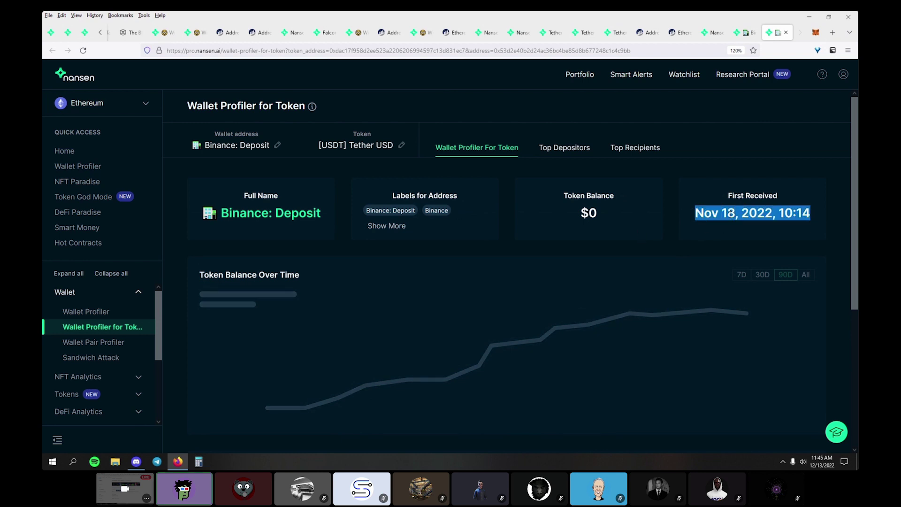
click(683, 207)
double_click(758, 212)
click(670, 233)
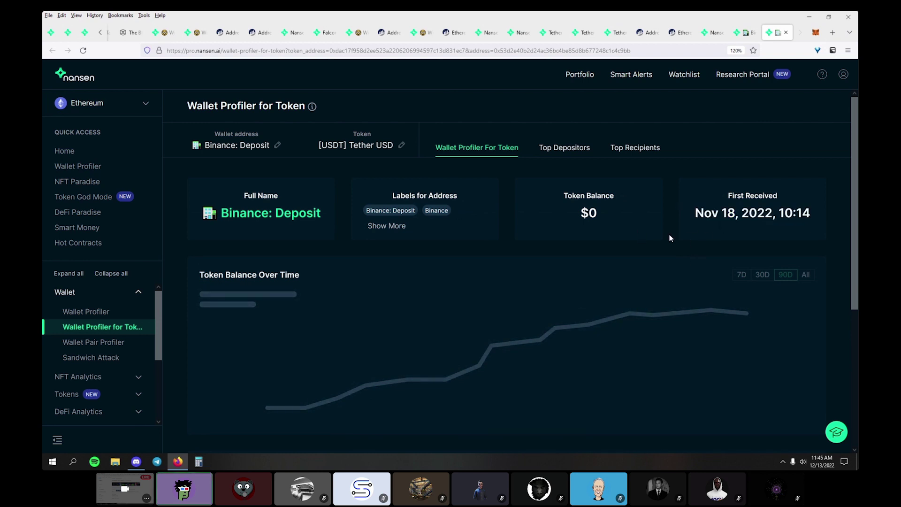
scroll(669, 237, down, 5)
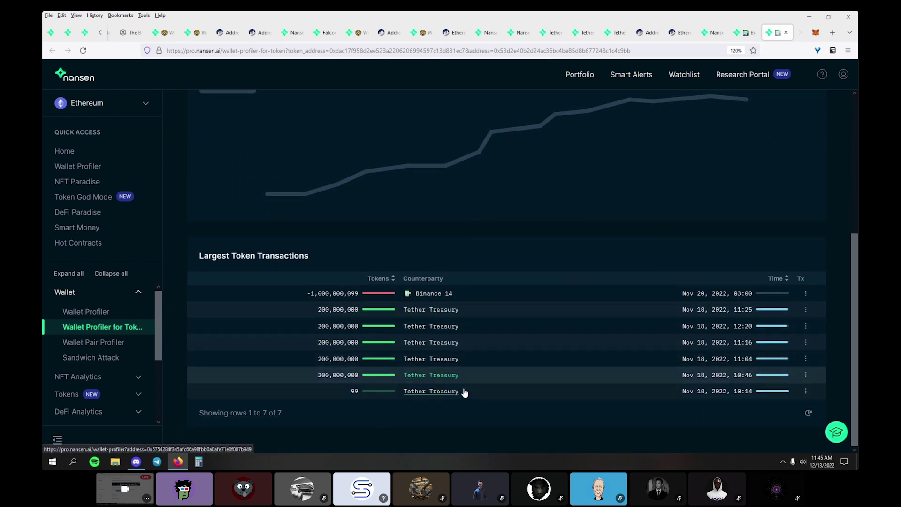
scroll(462, 308, down, 3)
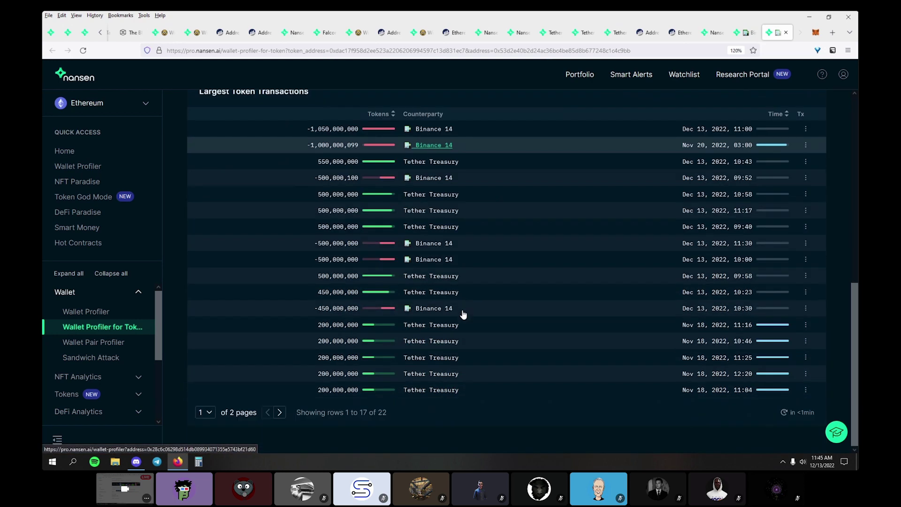
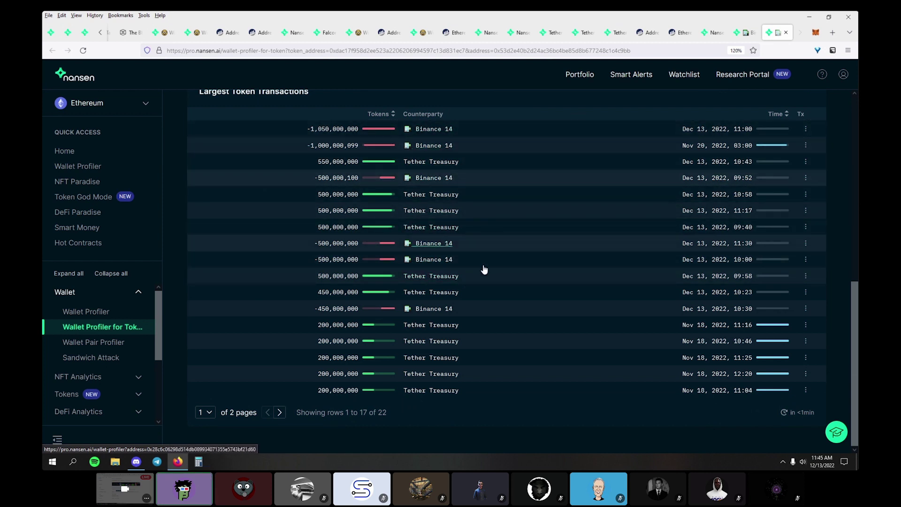
Copy a screenshot of the Largest Token Transactions table to the clipboard.
scroll(498, 410, up, 3)
scroll(499, 414, down, 3)
right_click(193, 101)
click(215, 165)
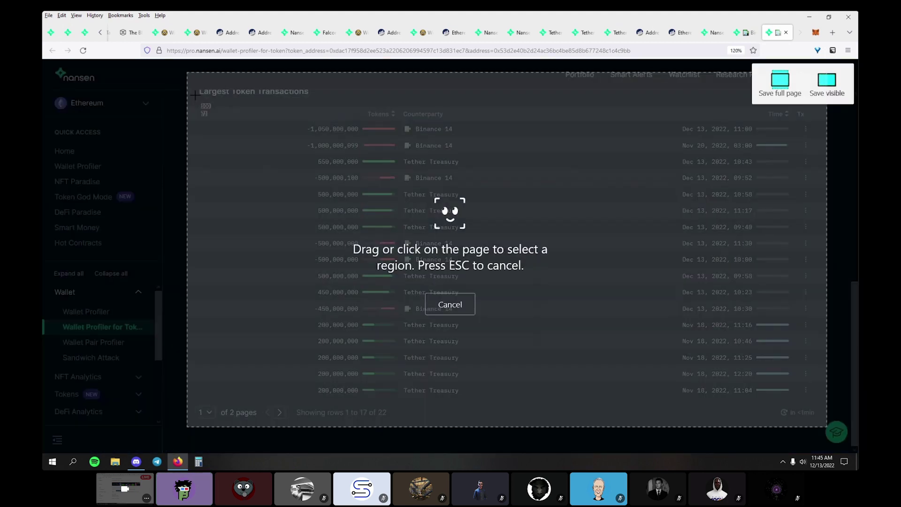
click(221, 169)
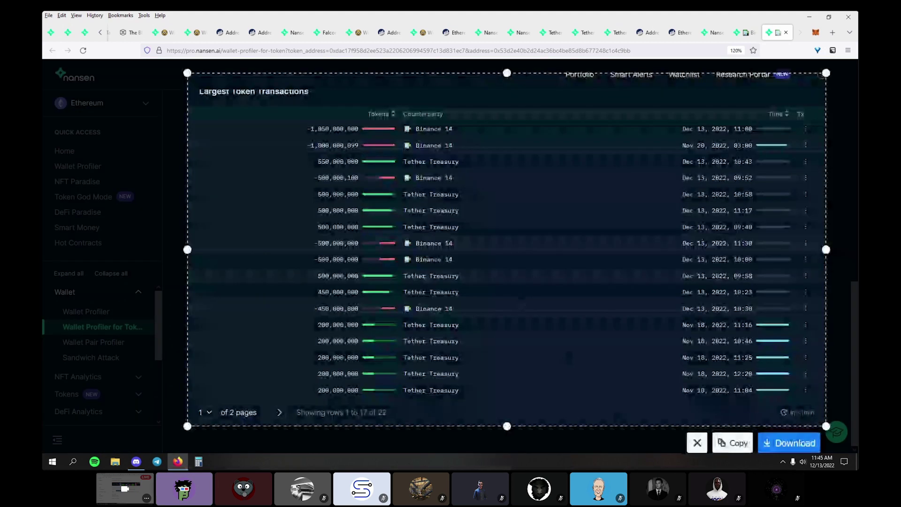
click(733, 443)
Scroll back over the wallet profile page, then switch to Discord.
scroll(477, 423, up, 3)
scroll(477, 425, down, 3)
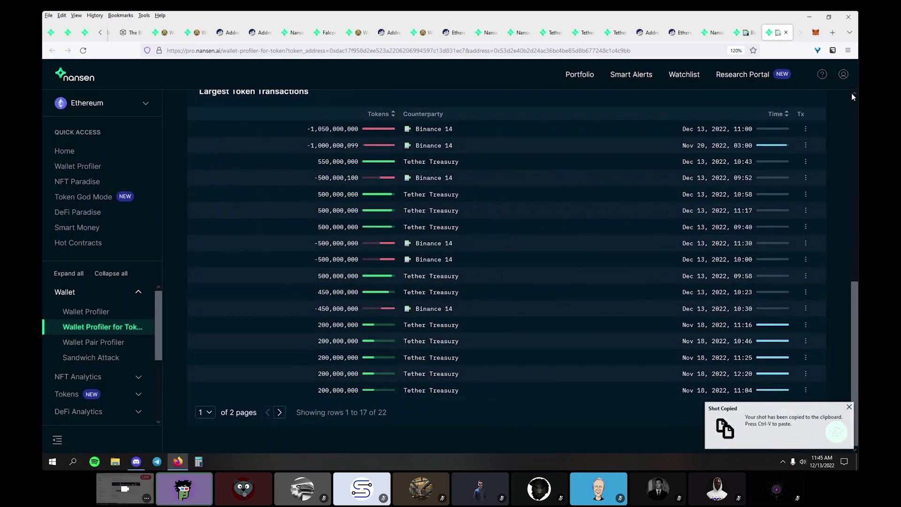
scroll(853, 113, up, 1)
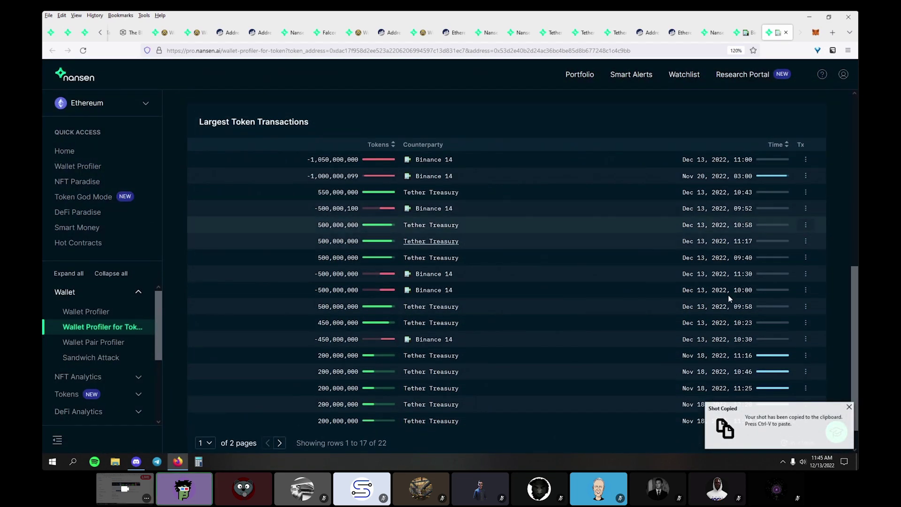
click(135, 462)
Paste and send the table screenshot in public-voice chat, then return to the Nansen browser.
key(ctrl+v)
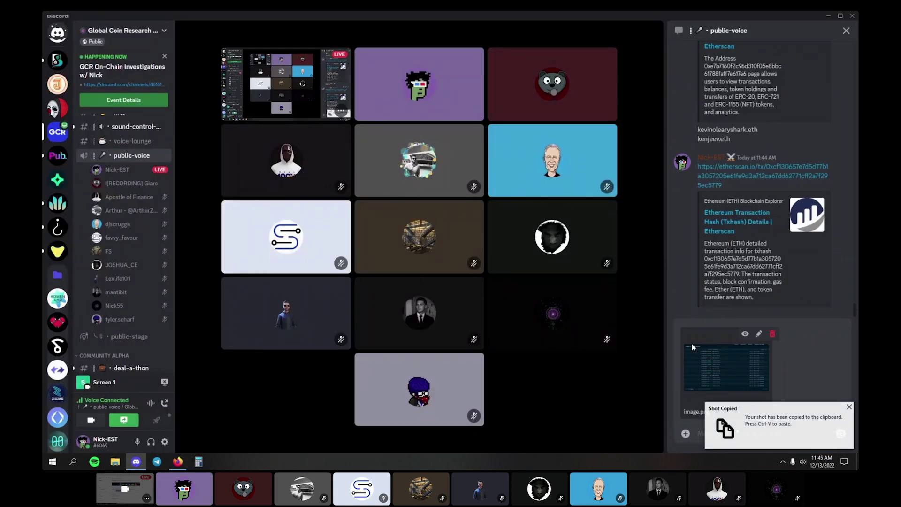
key(Return)
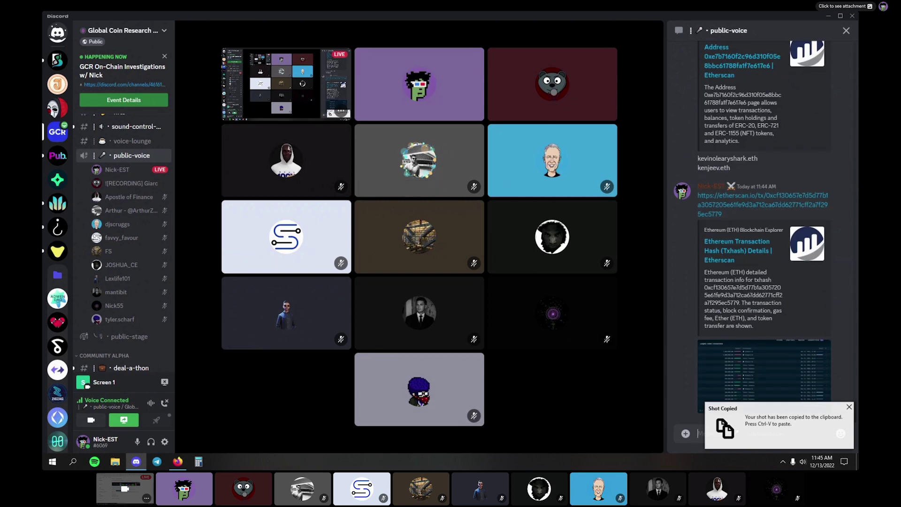
click(178, 462)
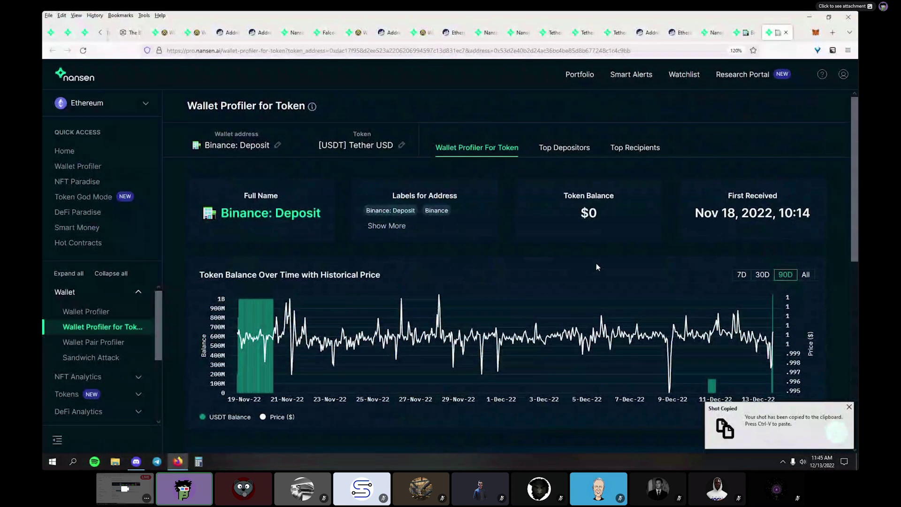
Close the Binance Deposit profiler, counterparties, Etherscan, token profiler and Tether Treasury tabs.
key(ctrl+w)
key(ctrl+w)
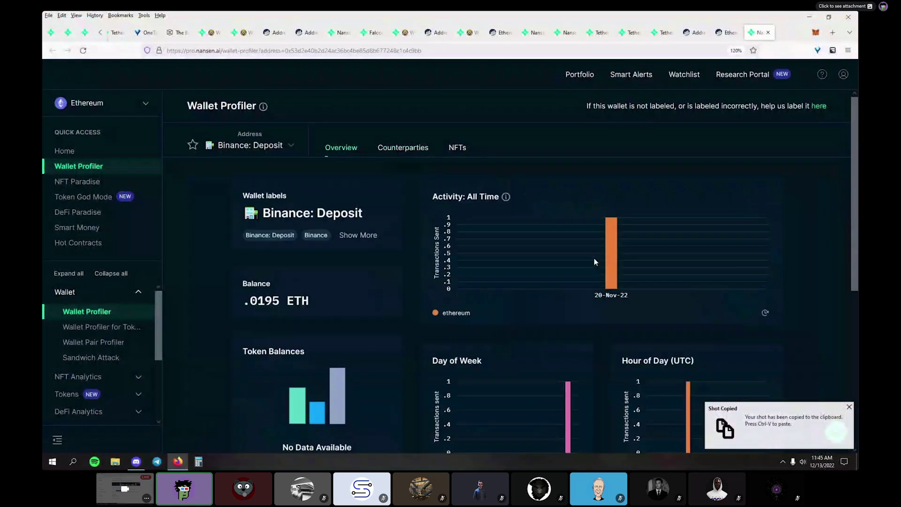
key(ctrl+w)
scroll(558, 246, up, 15)
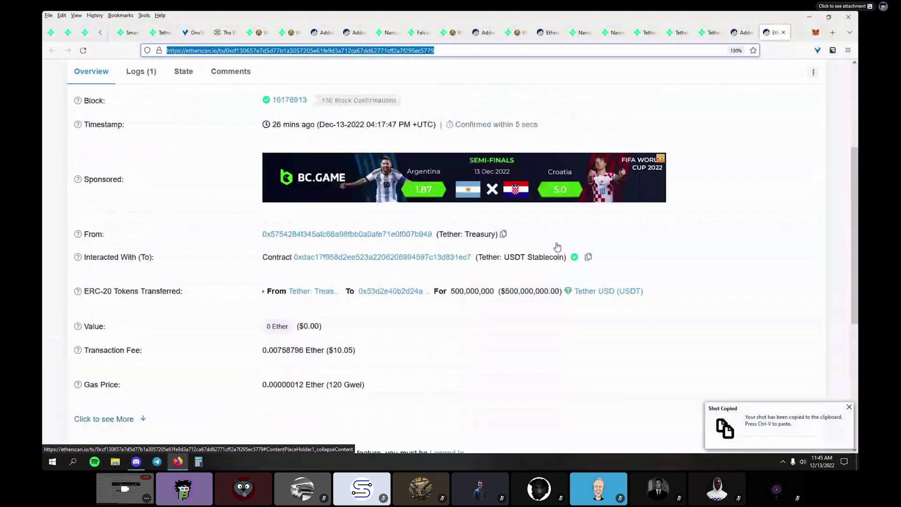
key(ctrl+w)
scroll(558, 246, down, 4)
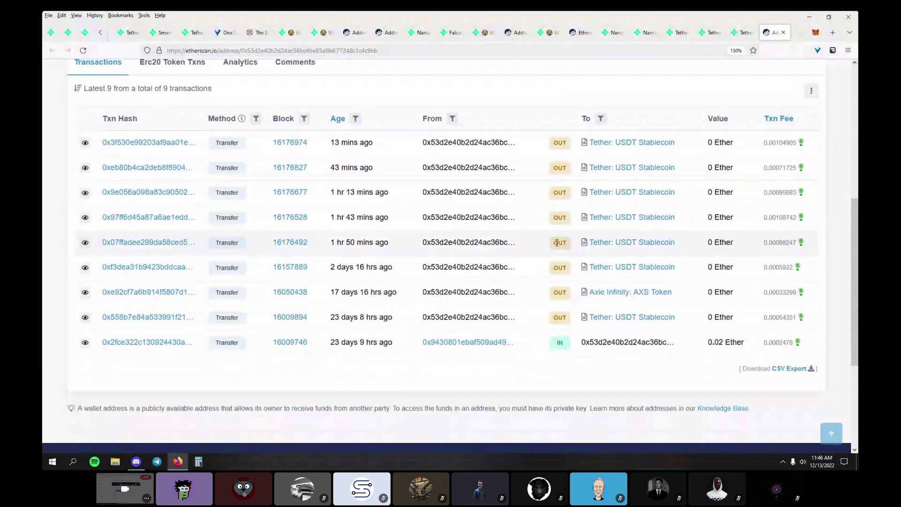
key(ctrl+w)
key(ctrl+w)
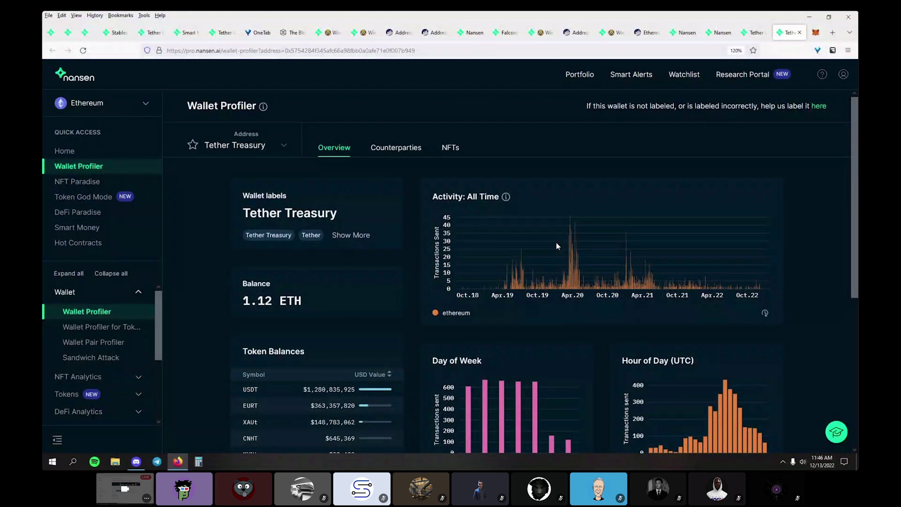
key(ctrl+w)
key(ctrl+w)
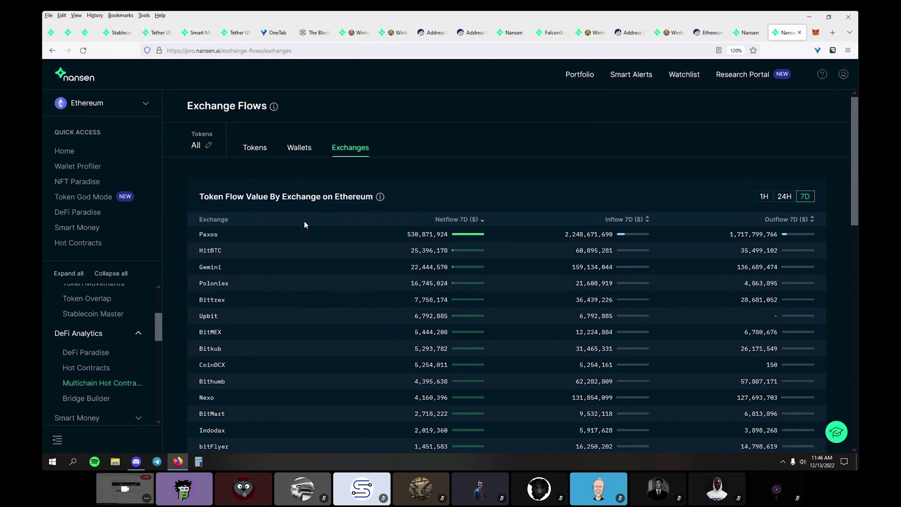
Close the Exchange Flows and Exchange Reserves tabs with Ctrl+W.
scroll(305, 225, down, 5)
scroll(305, 221, up, 5)
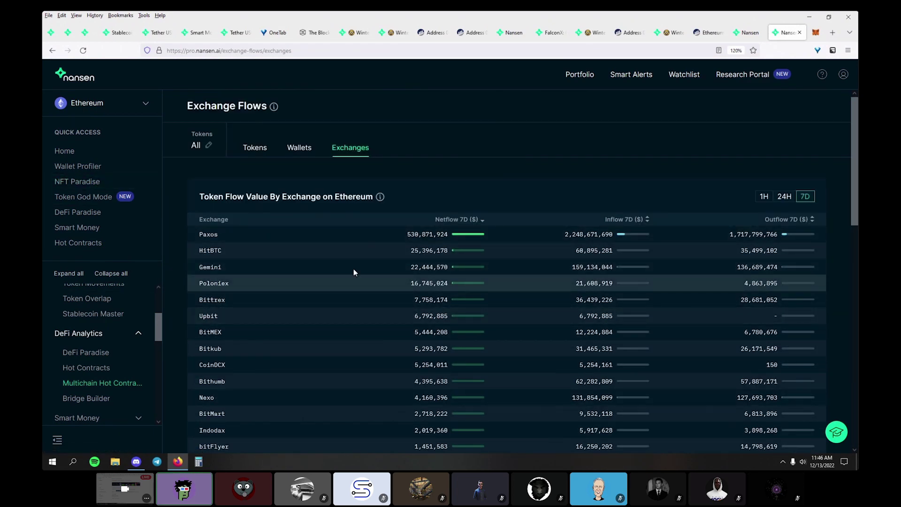
scroll(141, 322, up, 3)
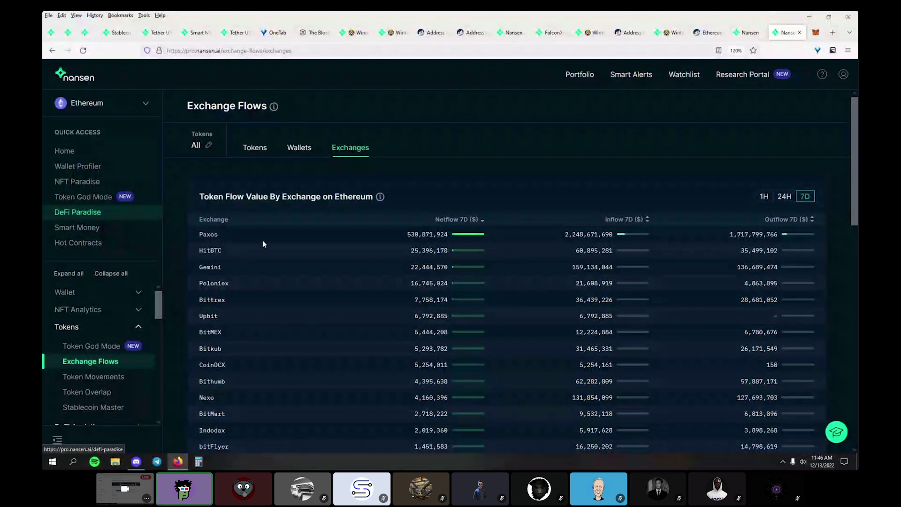
scroll(126, 408, down, 10)
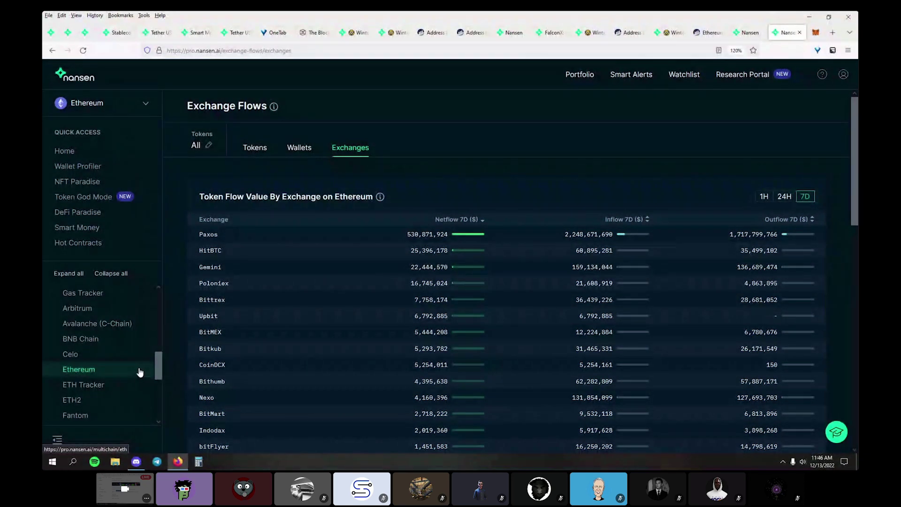
key(ctrl+w)
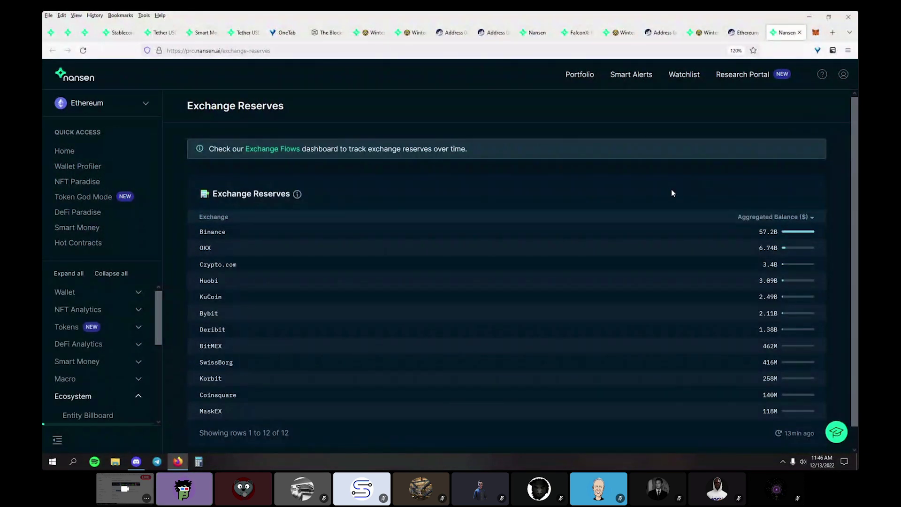
key(ctrl+w)
scroll(631, 235, down, 4)
Close the Etherscan tabs and the Wintermute profiler and counterparties tabs with Ctrl+W.
scroll(639, 262, up, 8)
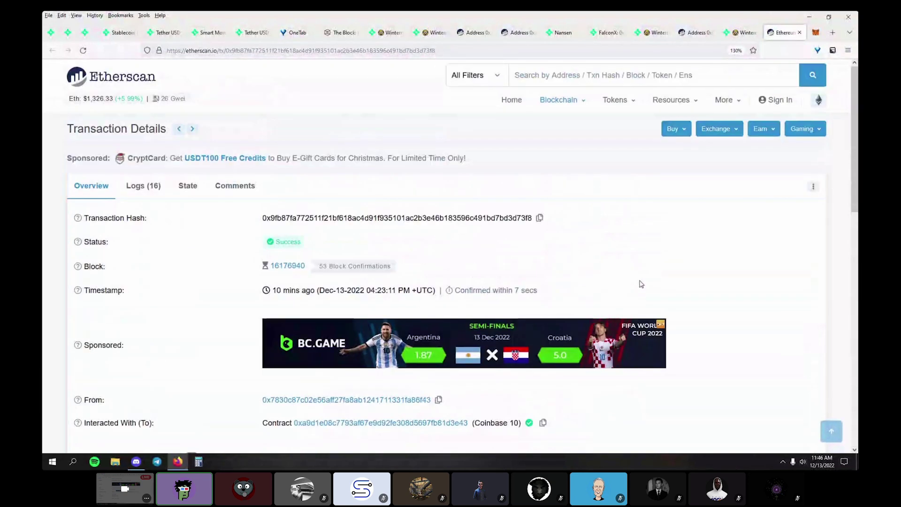
key(ctrl+w)
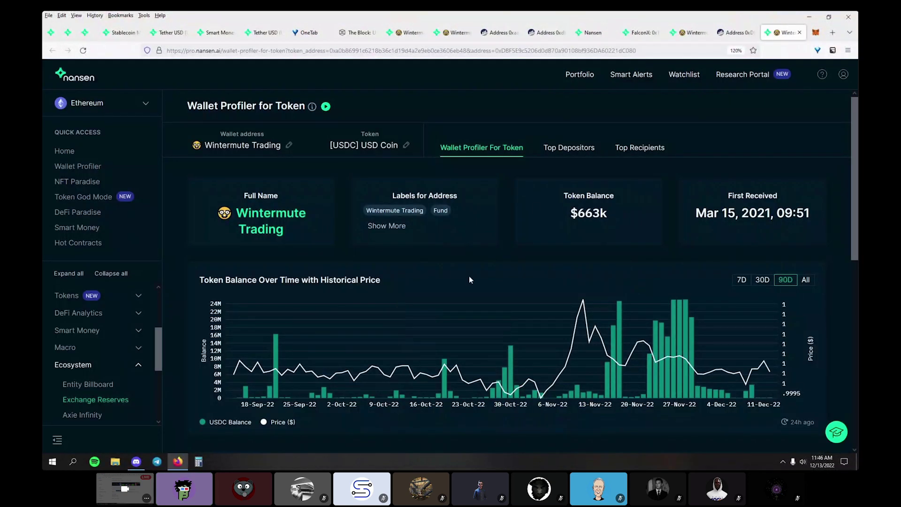
key(ctrl+w)
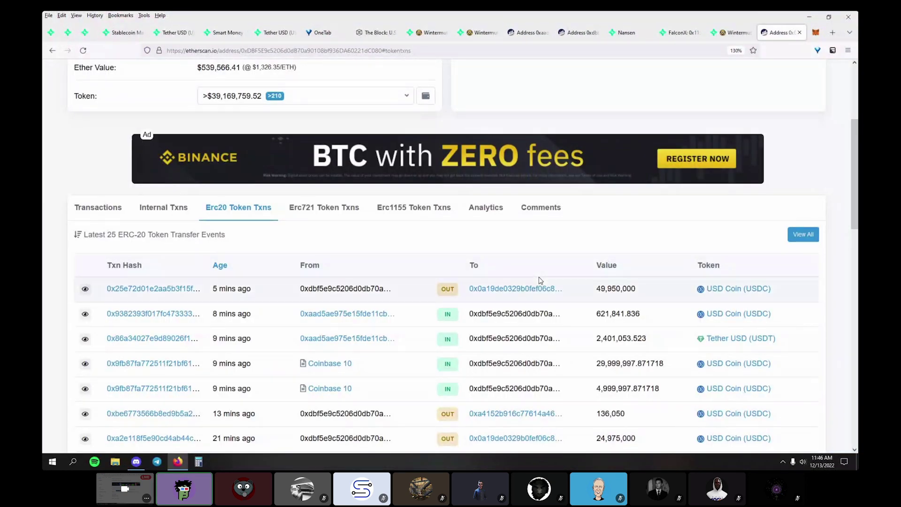
scroll(540, 280, down, 8)
key(ctrl+w)
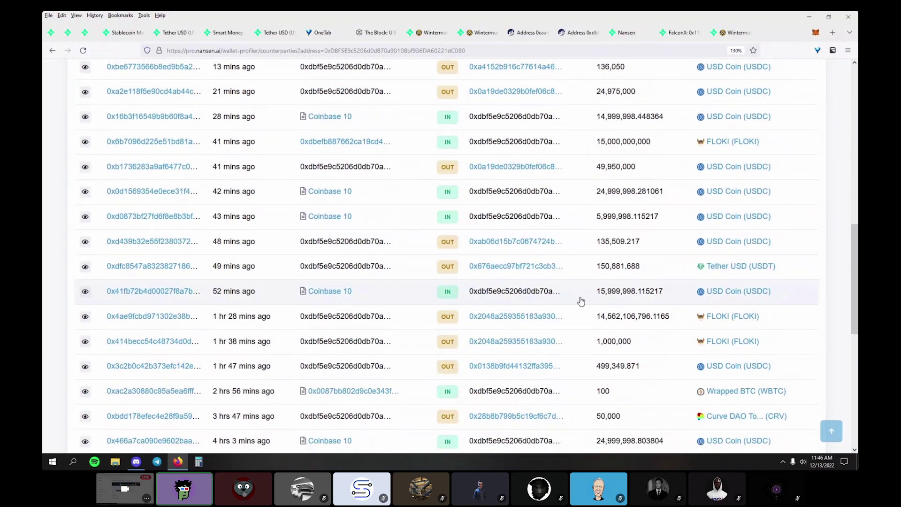
scroll(514, 375, down, 2)
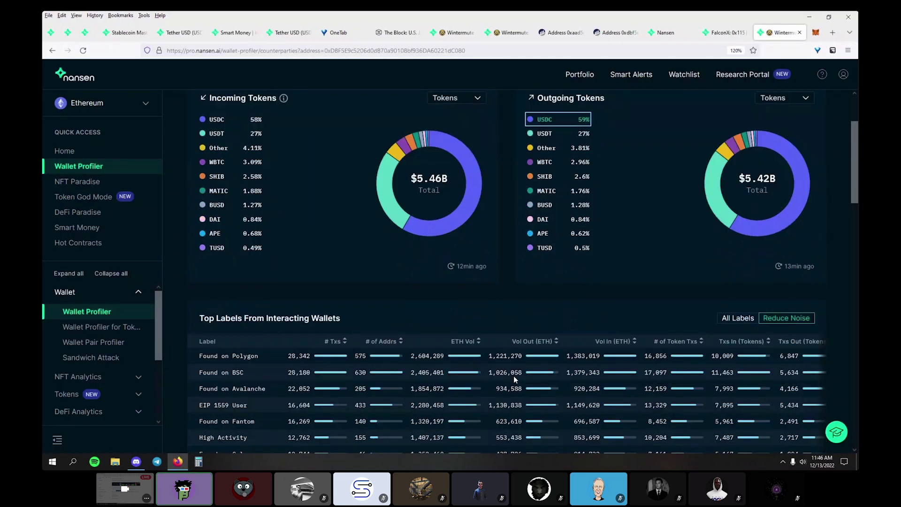
scroll(513, 376, down, 4)
scroll(513, 375, up, 7)
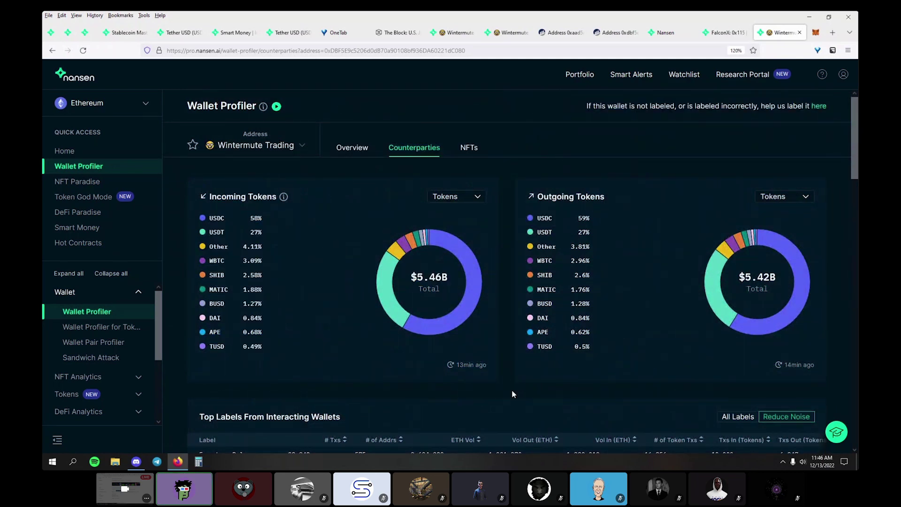
key(ctrl+w)
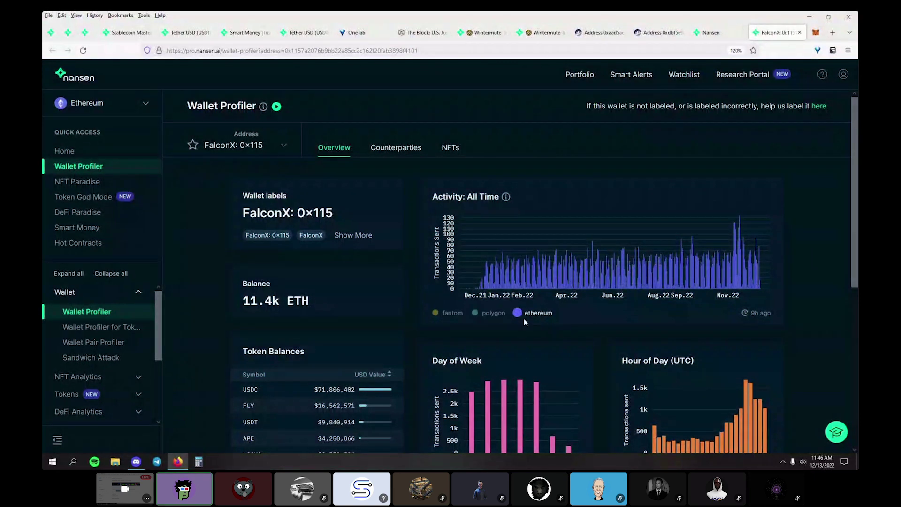
scroll(416, 326, down, 5)
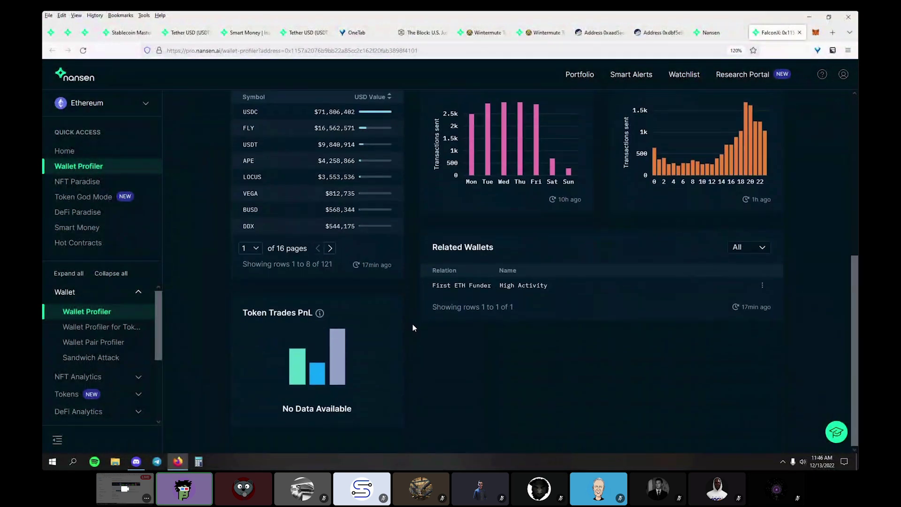
scroll(413, 328, up, 5)
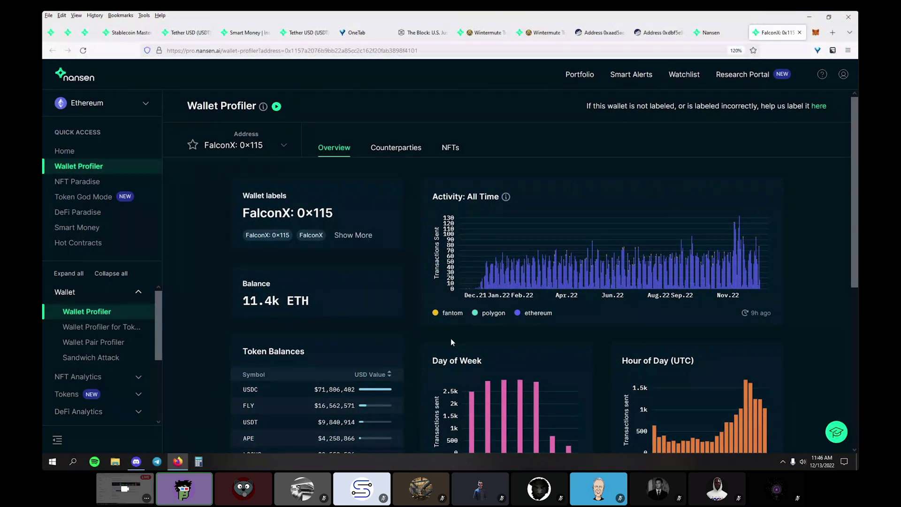
Close the FalconX wallet tab and scroll up to All Smart Money in Exchange Flows Wallets.
key(ctrl+w)
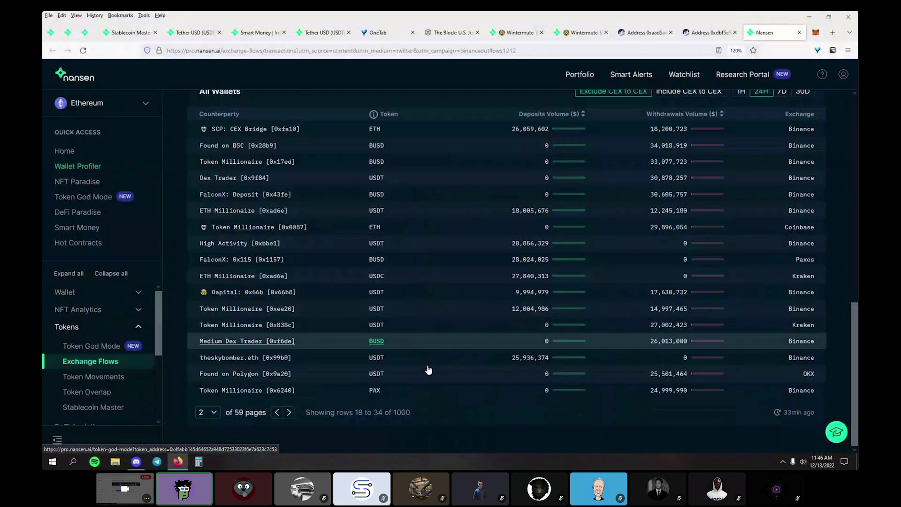
scroll(441, 417, up, 1)
scroll(441, 416, up, 10)
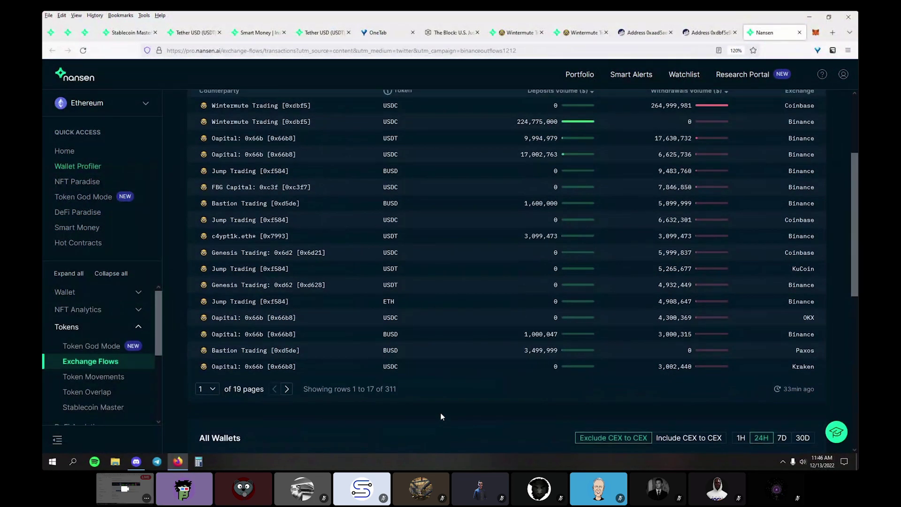
scroll(432, 200, down, 4)
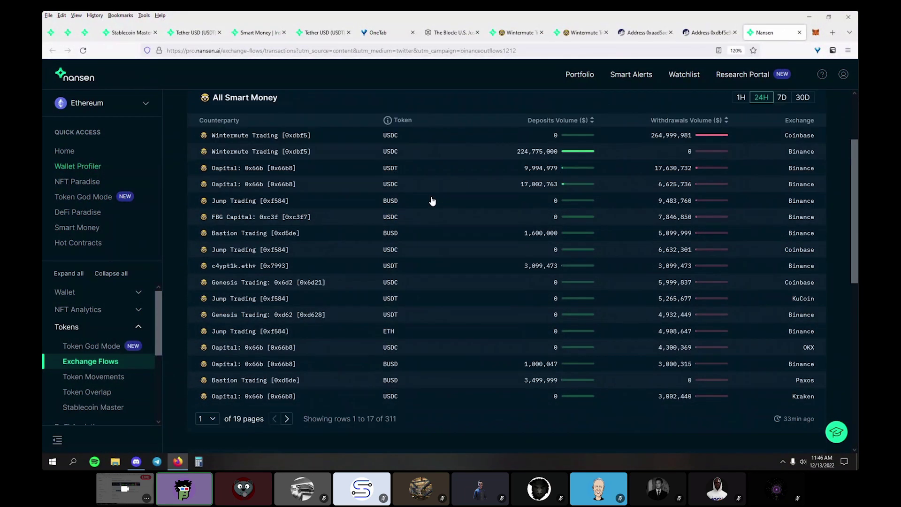
scroll(446, 273, up, 4)
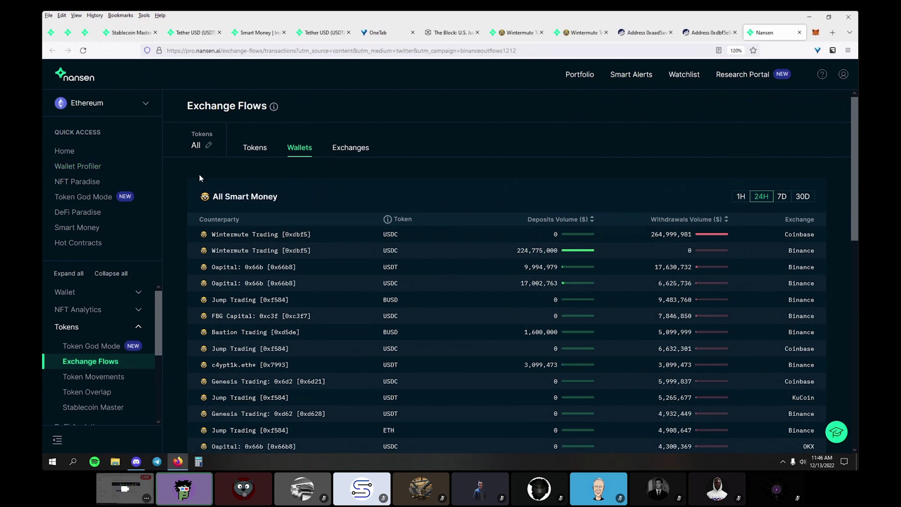
Load Binance USD (BUSD) in Token God Mode.
click(141, 202)
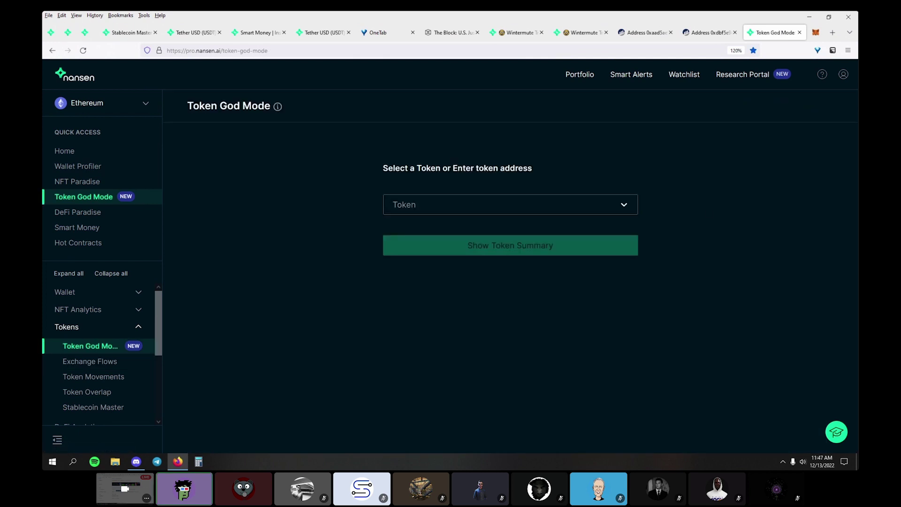
click(432, 205)
text(busd)
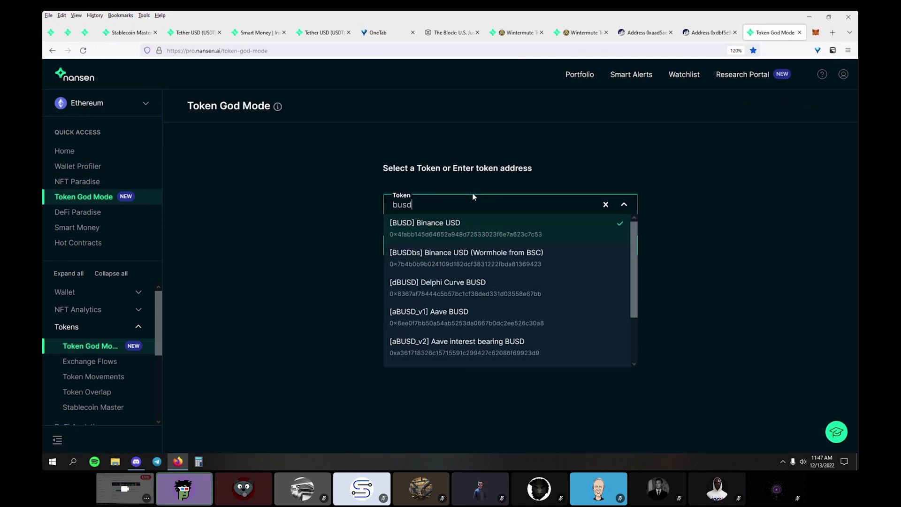
click(495, 218)
click(487, 244)
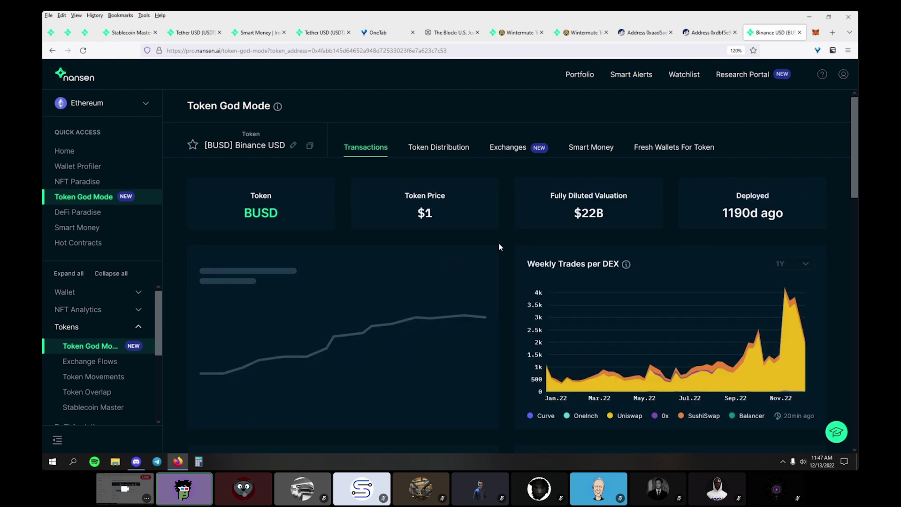
Scroll the BUSD summary and switch to the Token Distribution view.
scroll(508, 248, down, 6)
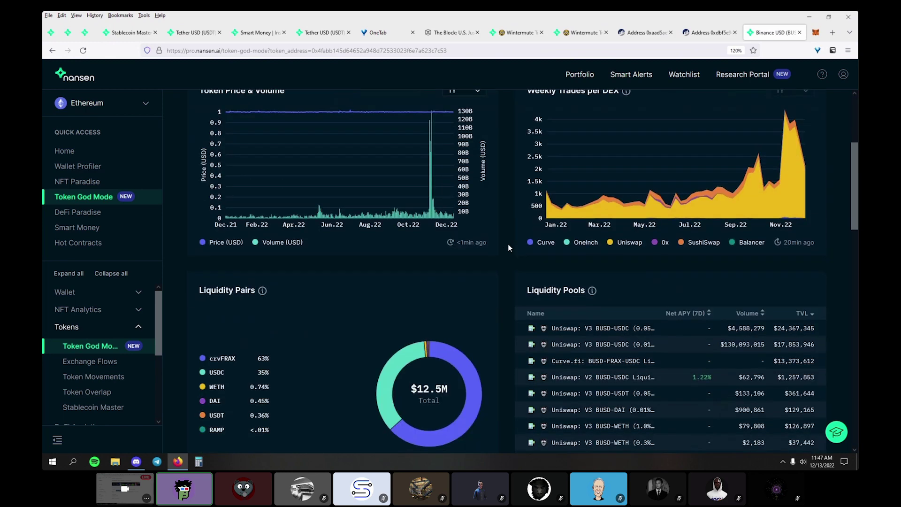
scroll(508, 248, down, 3)
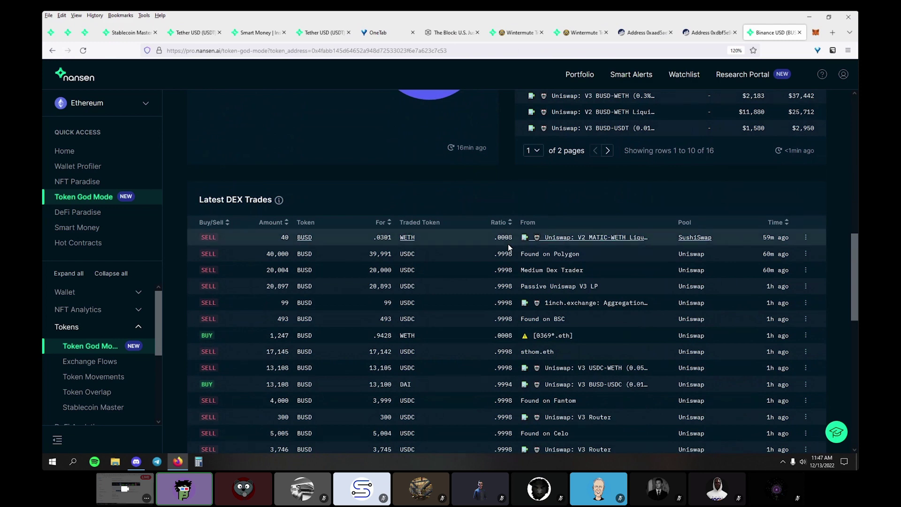
scroll(447, 179, up, 10)
click(437, 148)
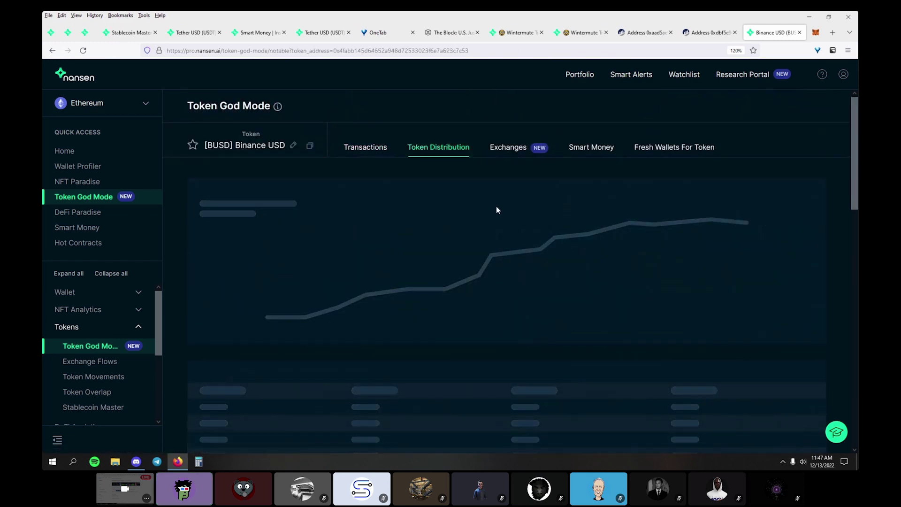
Open the BUSD Exchanges view, also in a background tab, and sort top exchanges by Change (7D).
middle_click(510, 149)
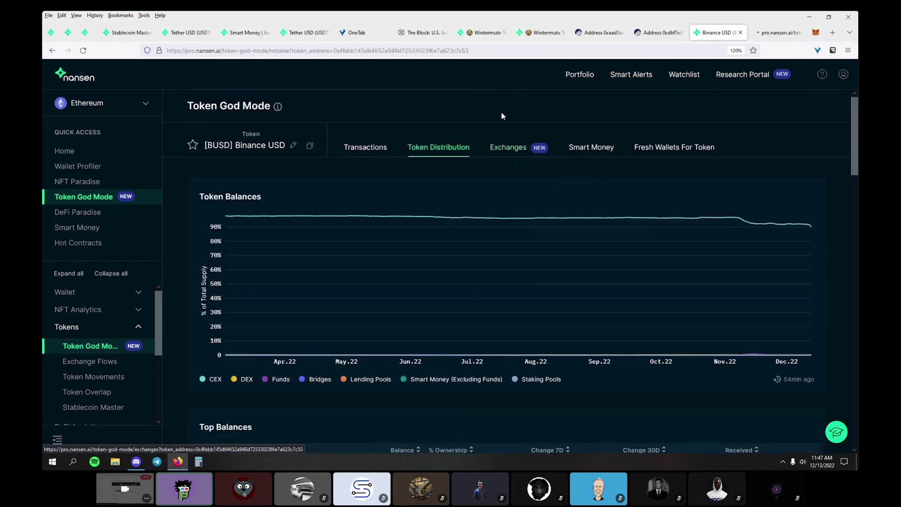
click(511, 147)
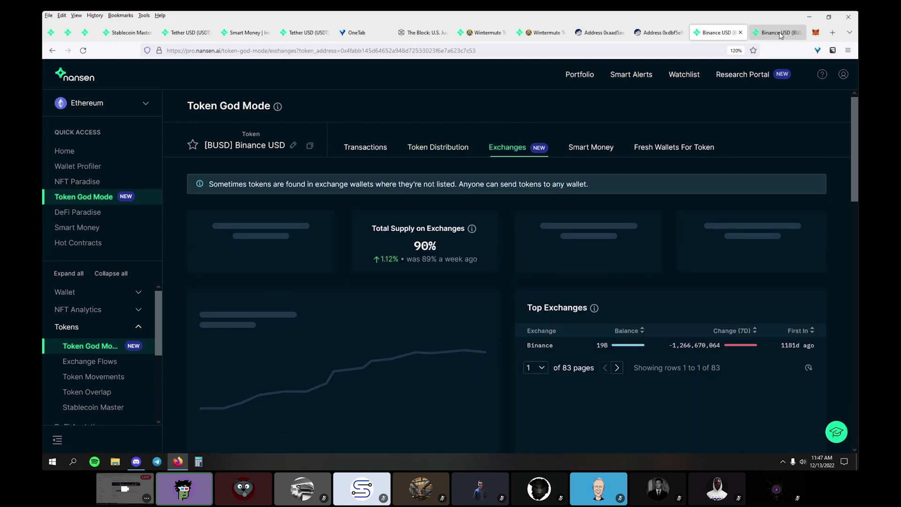
scroll(525, 169, down, 3)
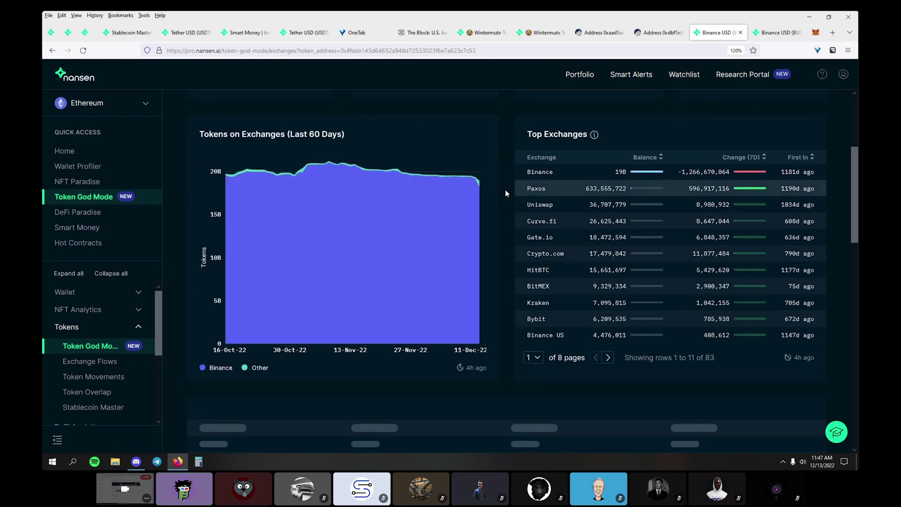
click(740, 158)
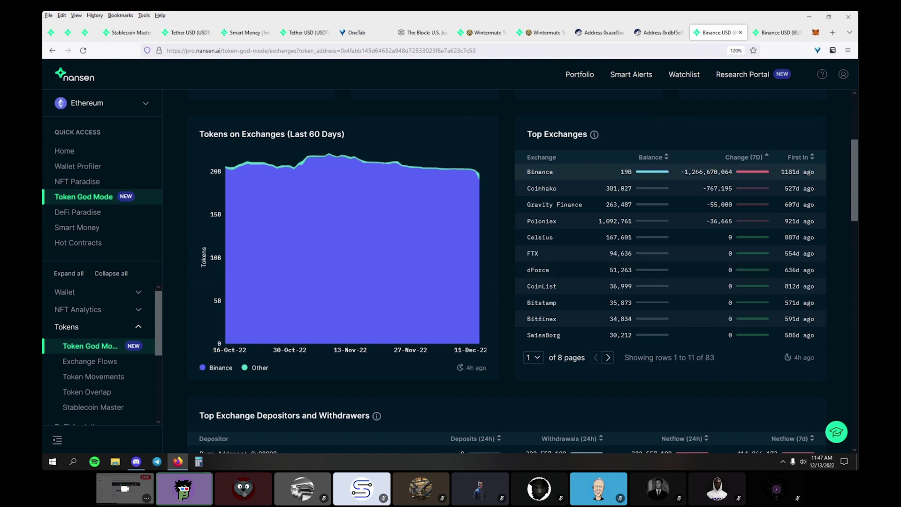
click(623, 204)
Sort the top depositors by 24-hour, then 7-day netflow.
scroll(503, 230, down, 7)
scroll(510, 235, up, 3)
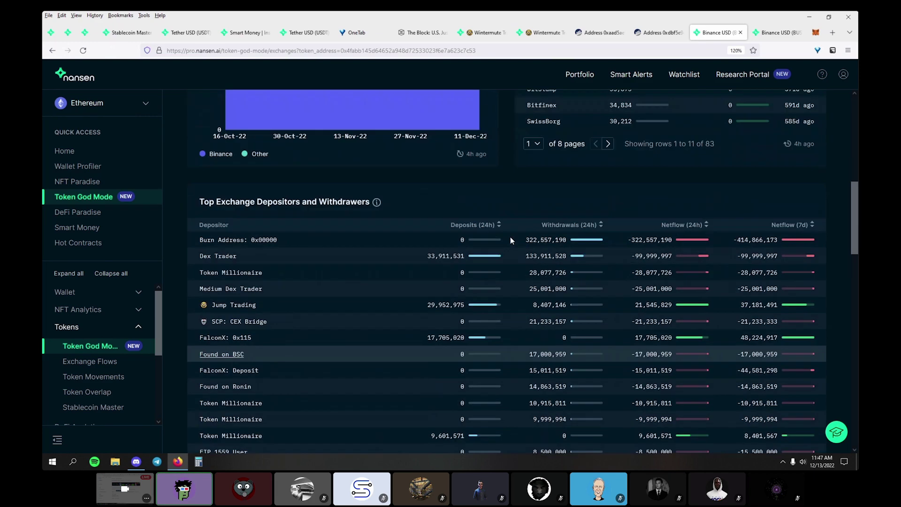
scroll(716, 249, down, 1)
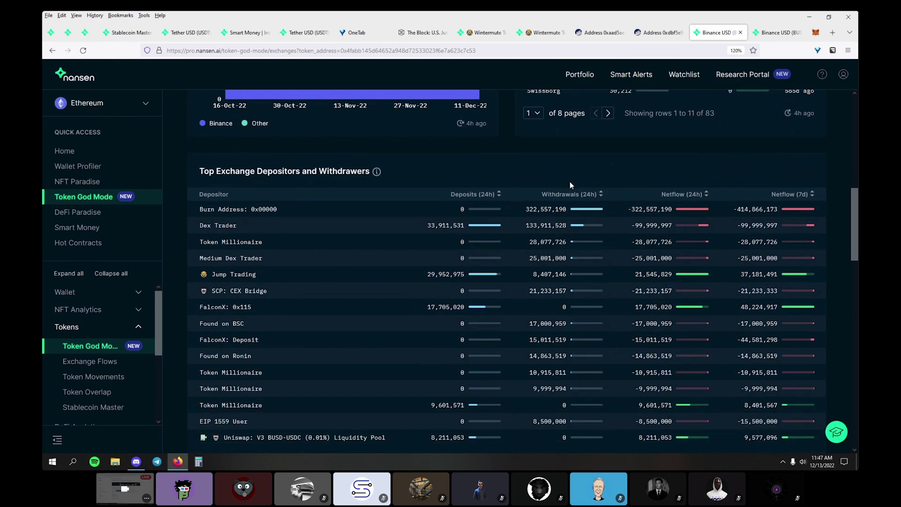
click(698, 195)
click(791, 195)
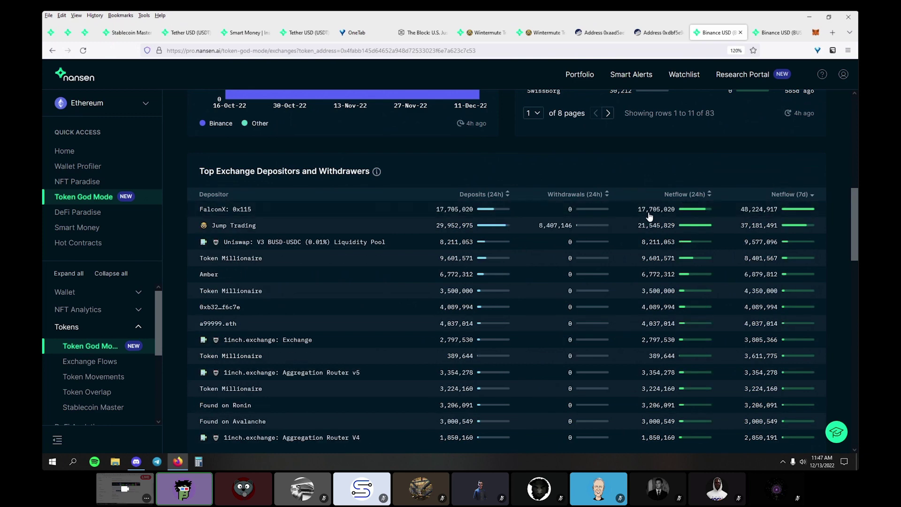
scroll(523, 271, down, 5)
scroll(523, 271, up, 5)
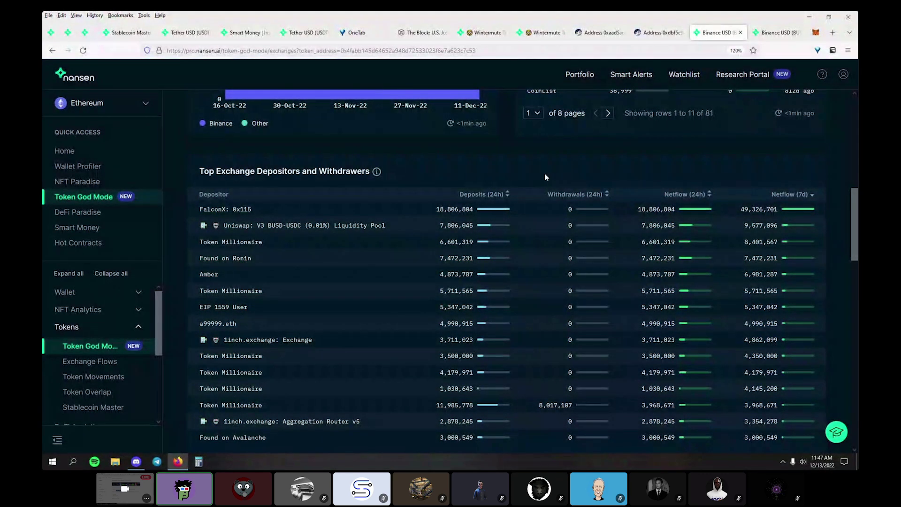
On the second Exchanges tab, sort depositors by 24-hour netflow, largest first.
click(781, 32)
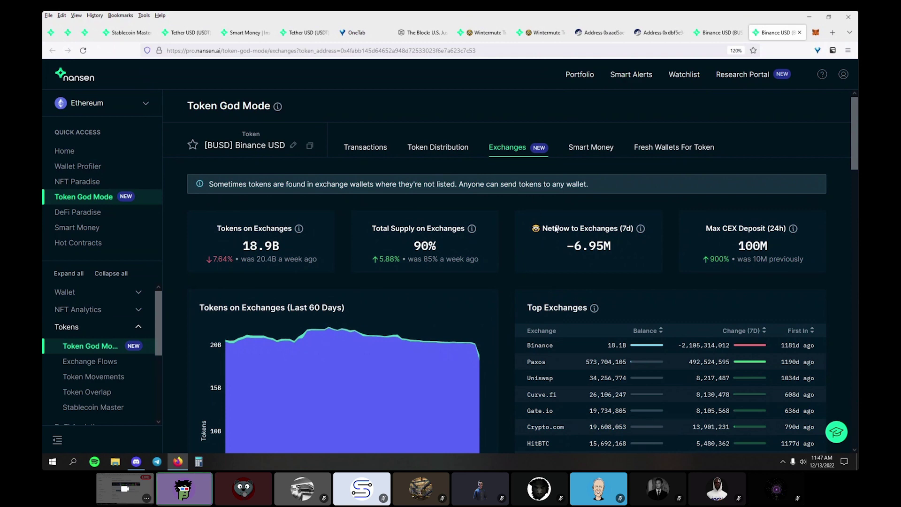
scroll(615, 258, down, 10)
scroll(607, 255, up, 7)
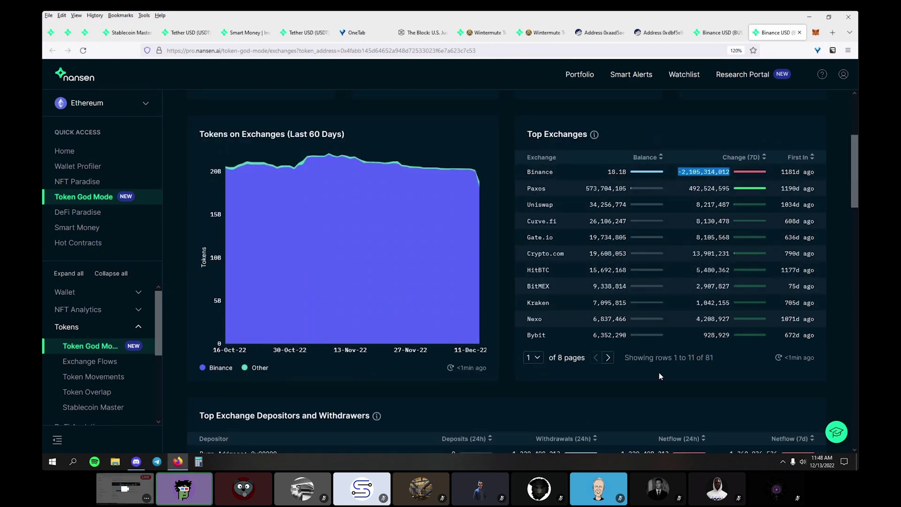
scroll(659, 373, down, 8)
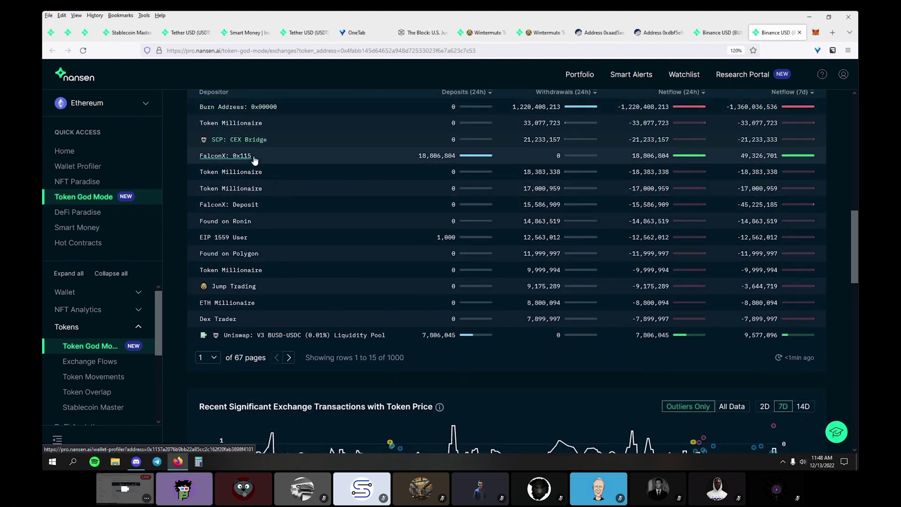
scroll(688, 161, up, 3)
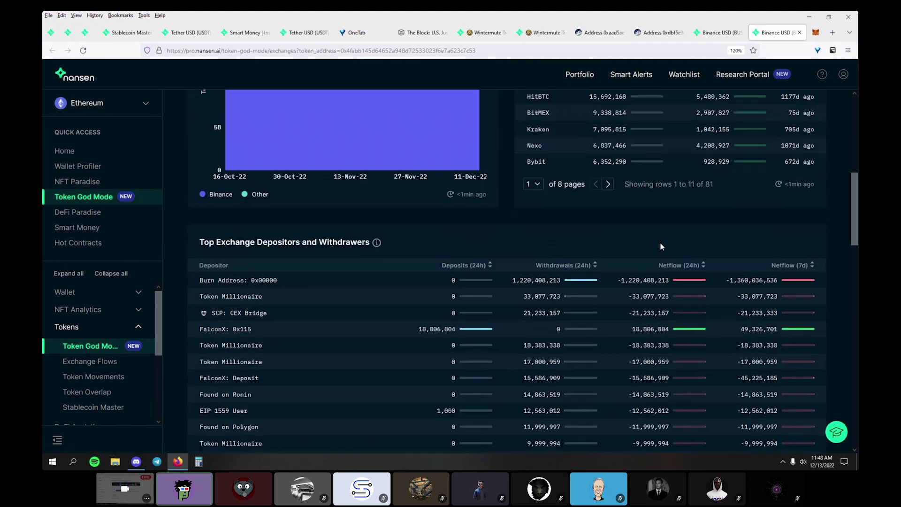
click(644, 281)
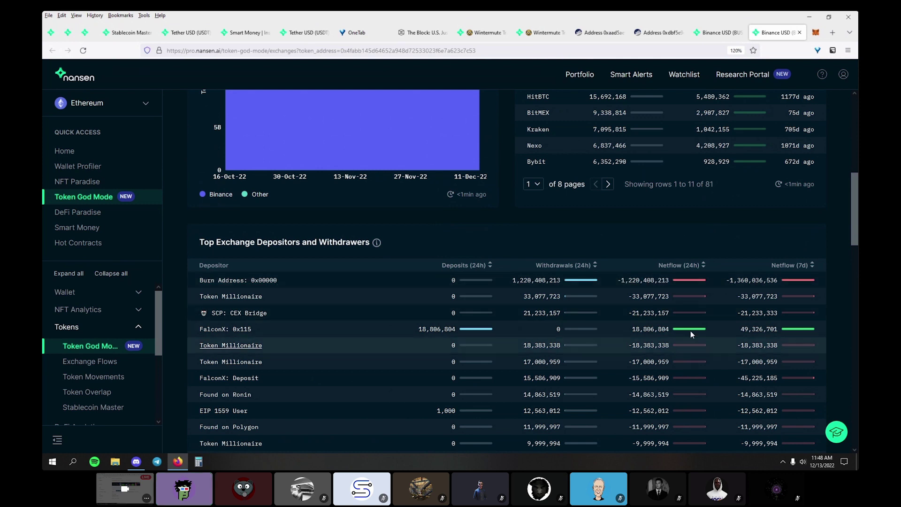
click(686, 266)
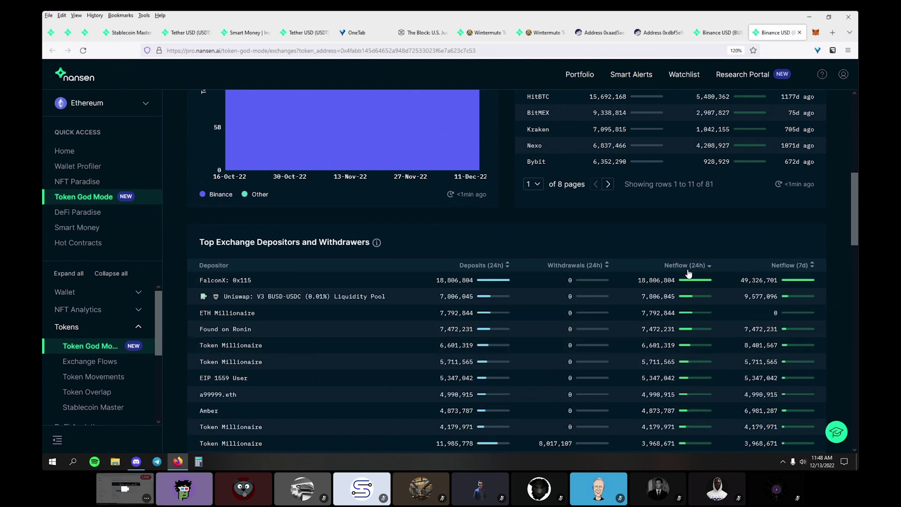
Open FalconX: 0x115 in Wallet Profiler For Token.
double_click(655, 282)
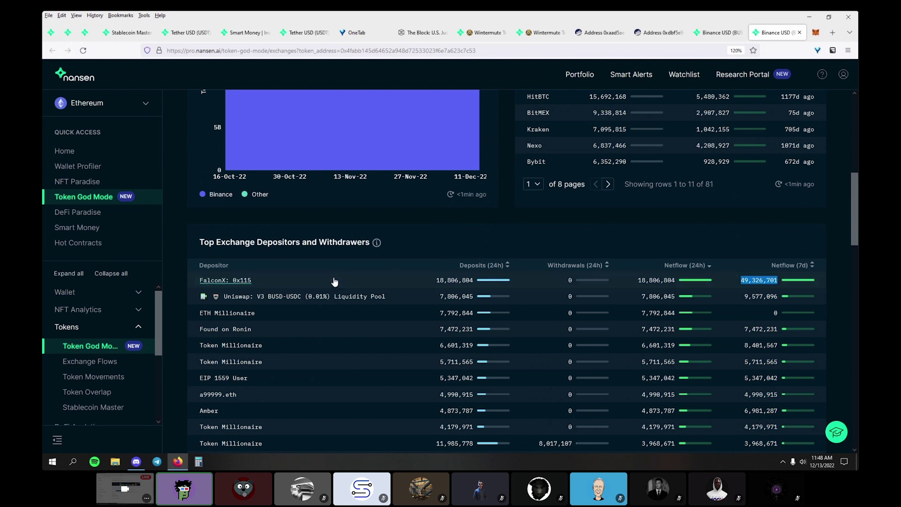
click(226, 280)
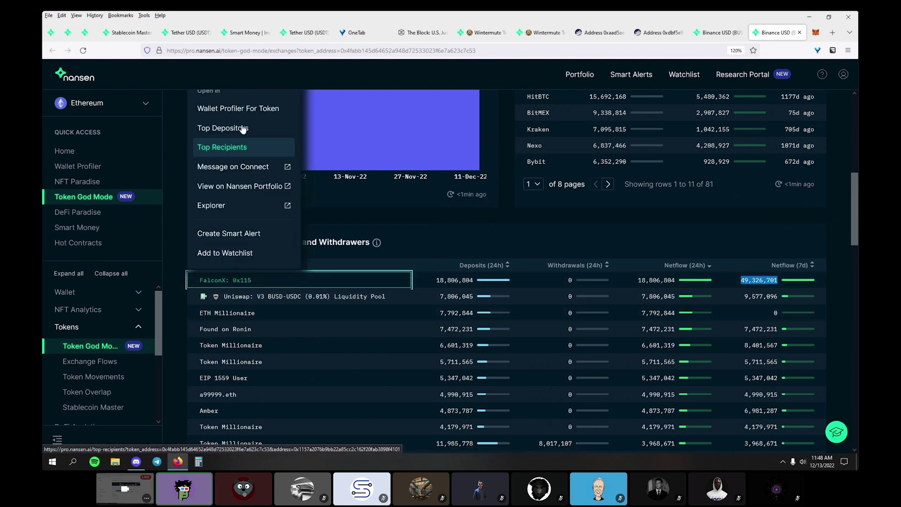
click(238, 109)
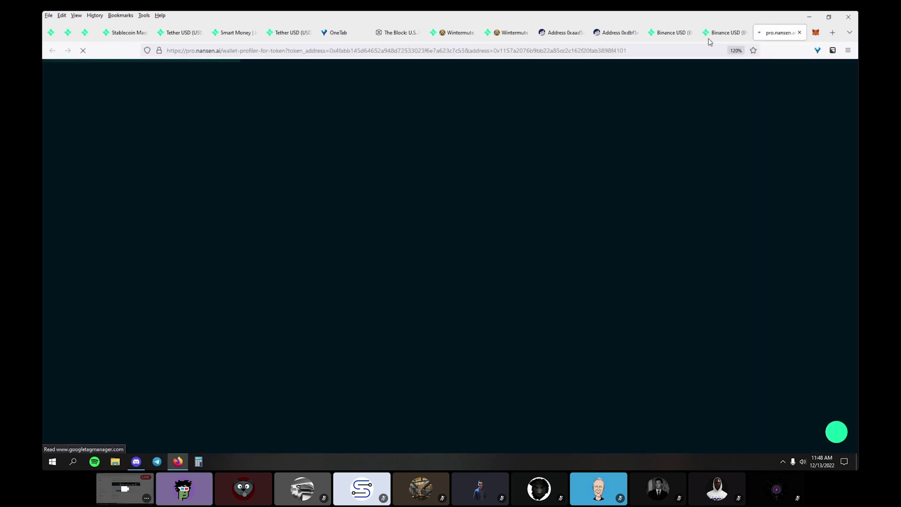
Back on BUSD Exchanges, browse depositor pages 2 and 3, then return to page 1.
click(723, 33)
scroll(390, 290, down, 3)
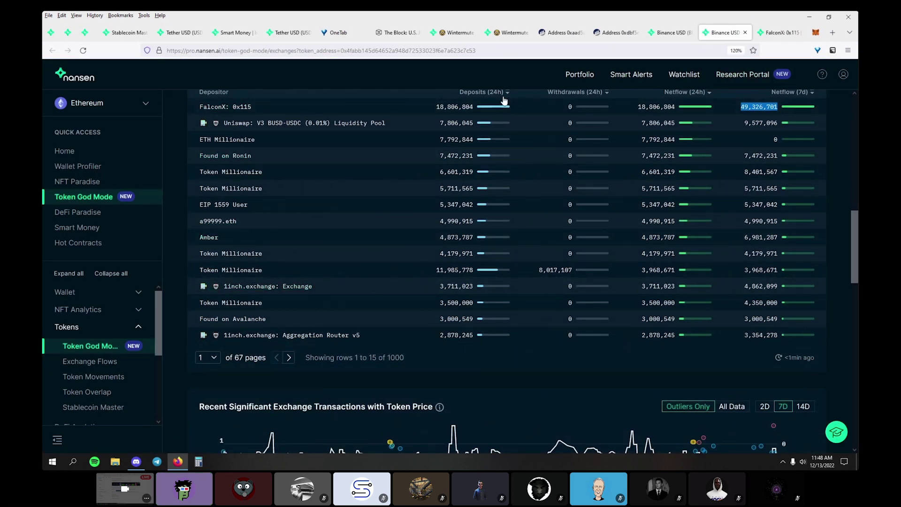
scroll(621, 334, down, 4)
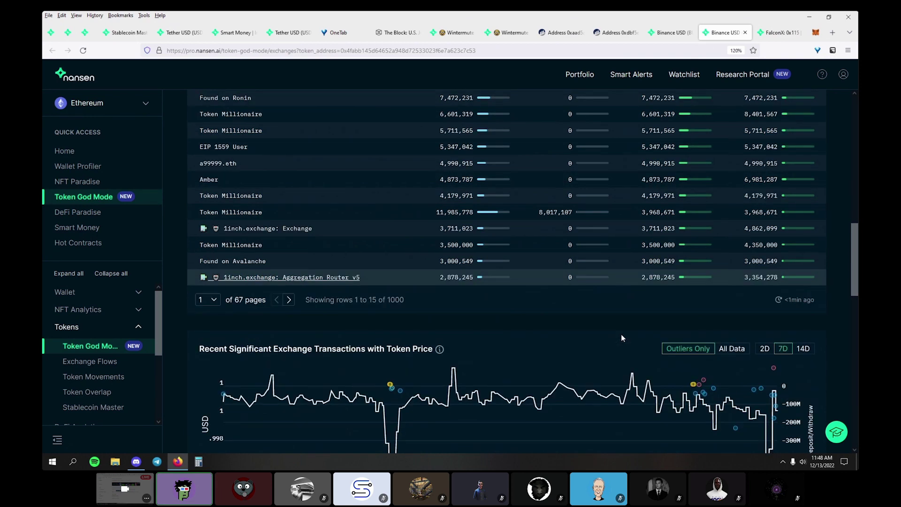
scroll(548, 261, up, 3)
scroll(548, 267, up, 5)
scroll(653, 227, down, 4)
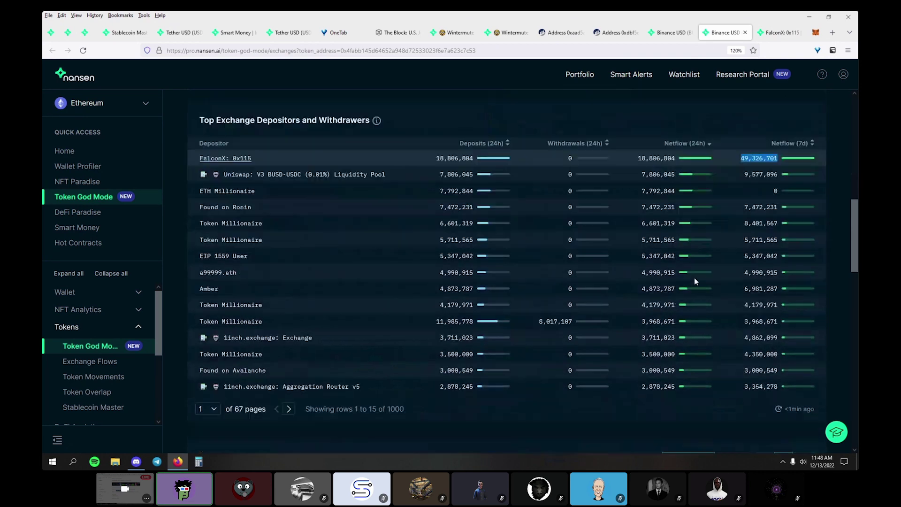
click(291, 363)
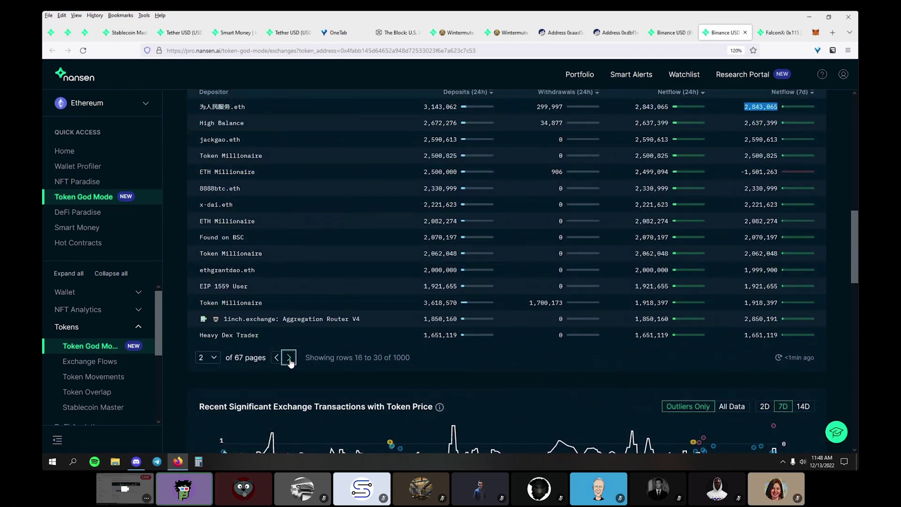
click(289, 360)
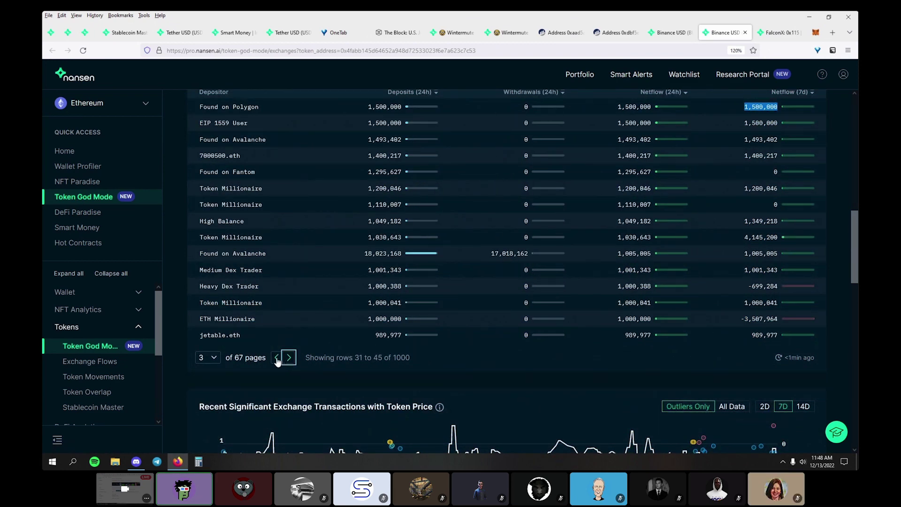
click(277, 359)
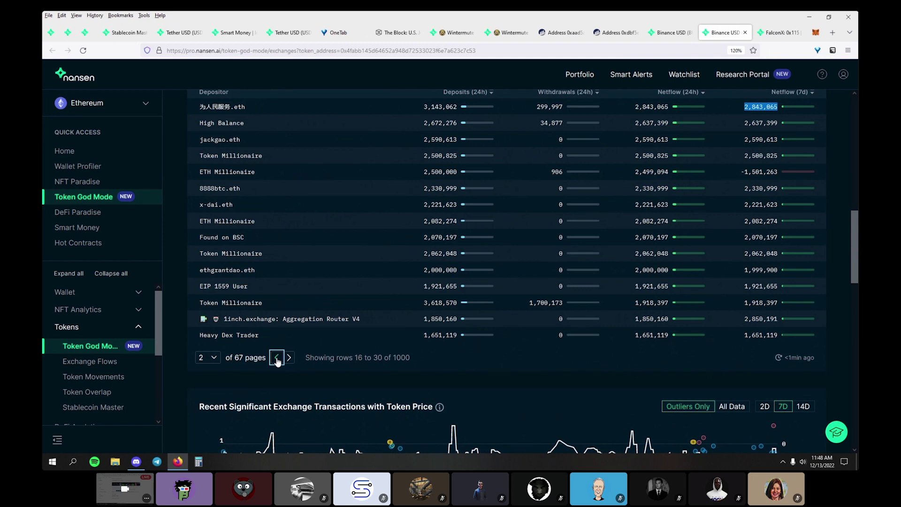
click(277, 359)
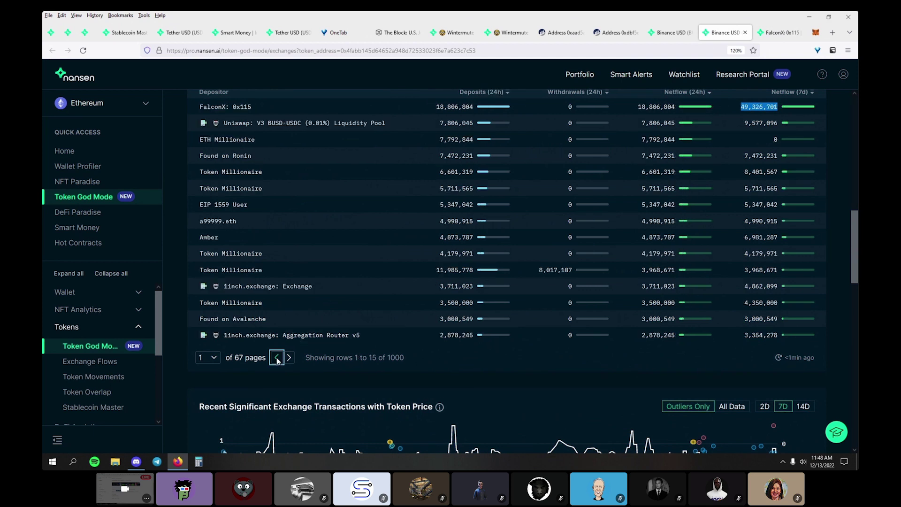
Sort depositors by 7-day netflow, largest first.
click(802, 93)
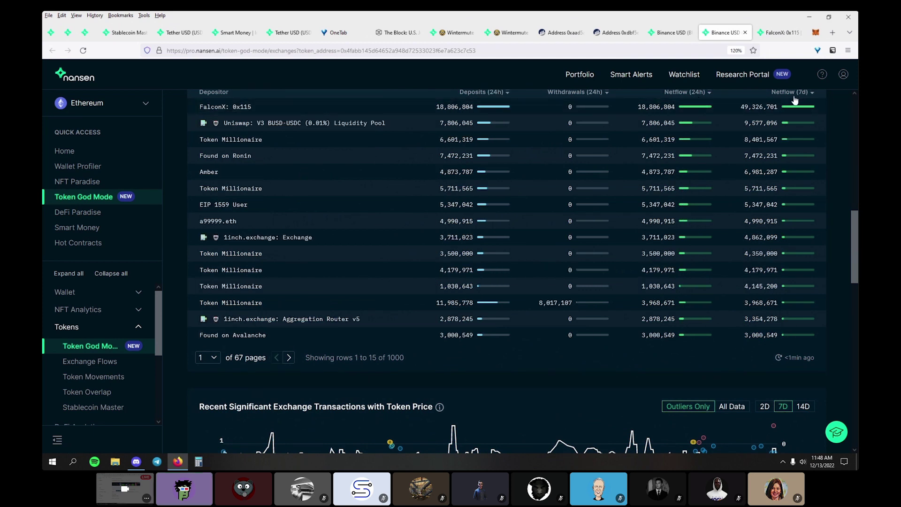
click(795, 96)
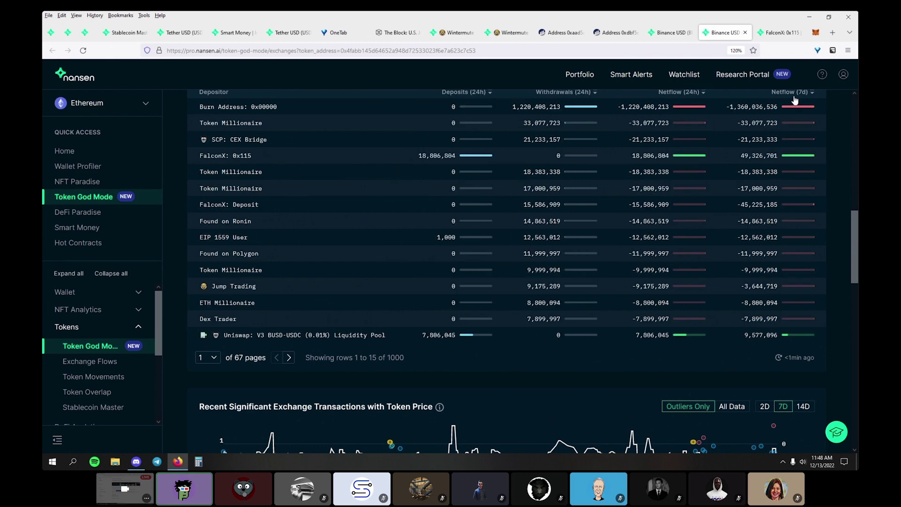
click(794, 96)
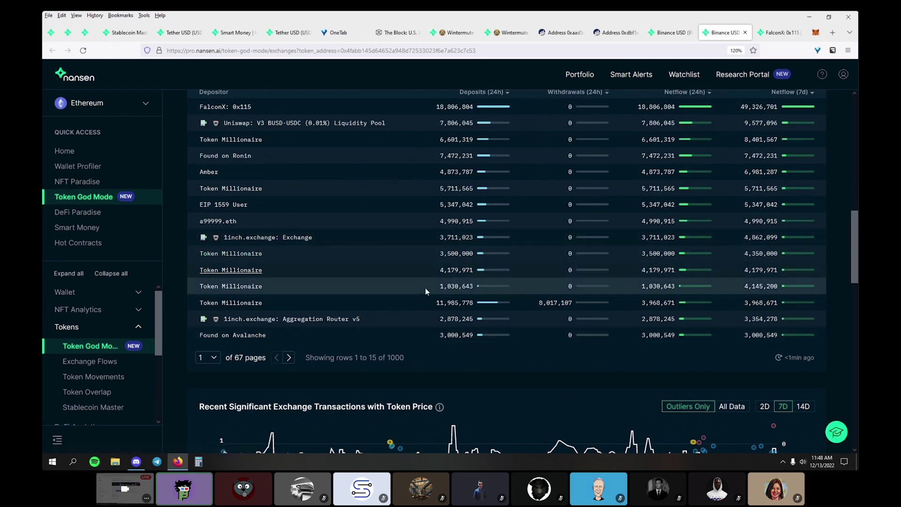
Sort Top Exchange Transactions by most recent and page forward nine pages.
scroll(508, 318, down, 10)
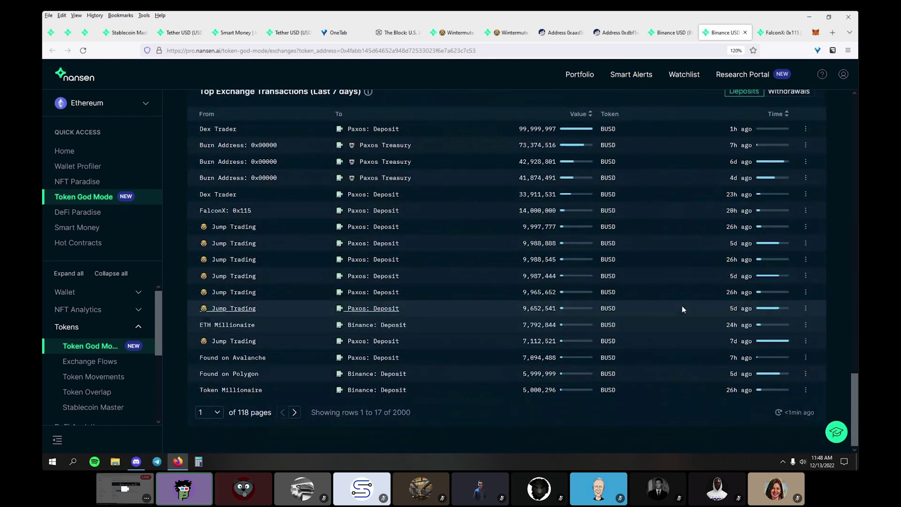
click(777, 114)
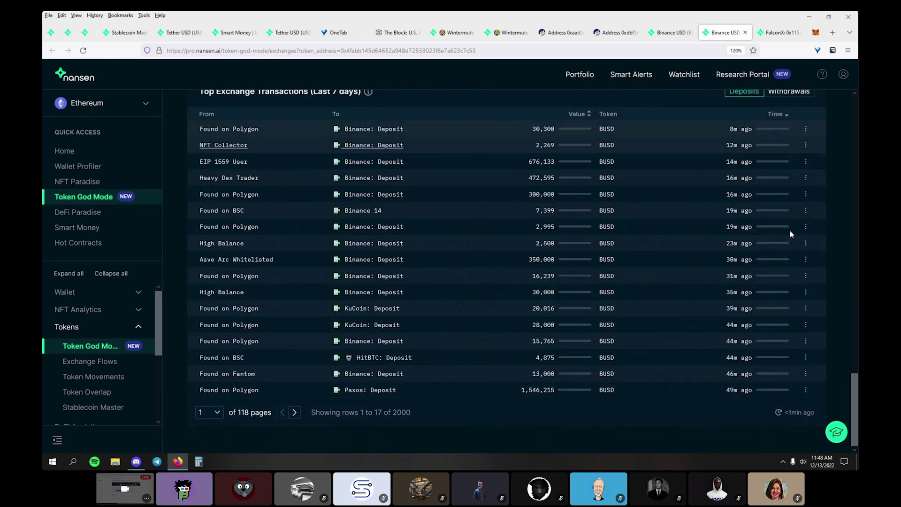
click(294, 411)
click(294, 411)
click(294, 412)
click(295, 413)
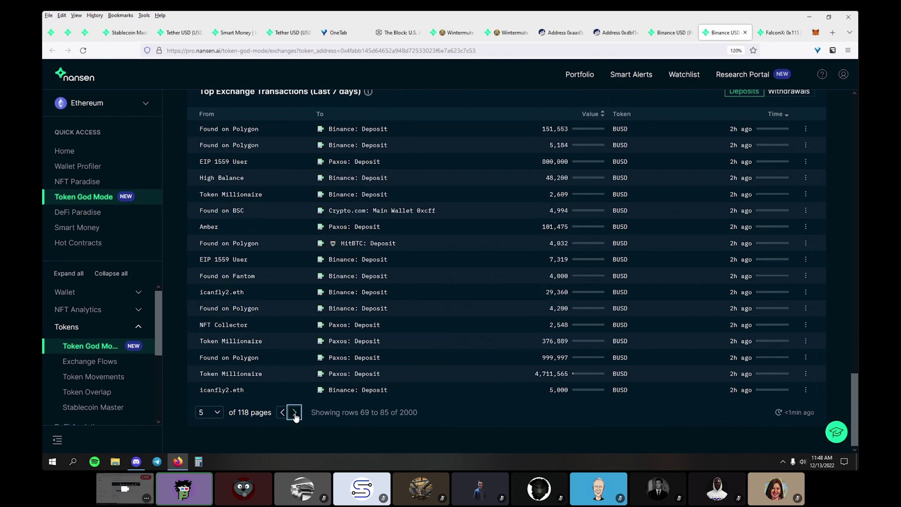
click(294, 413)
click(295, 412)
click(295, 413)
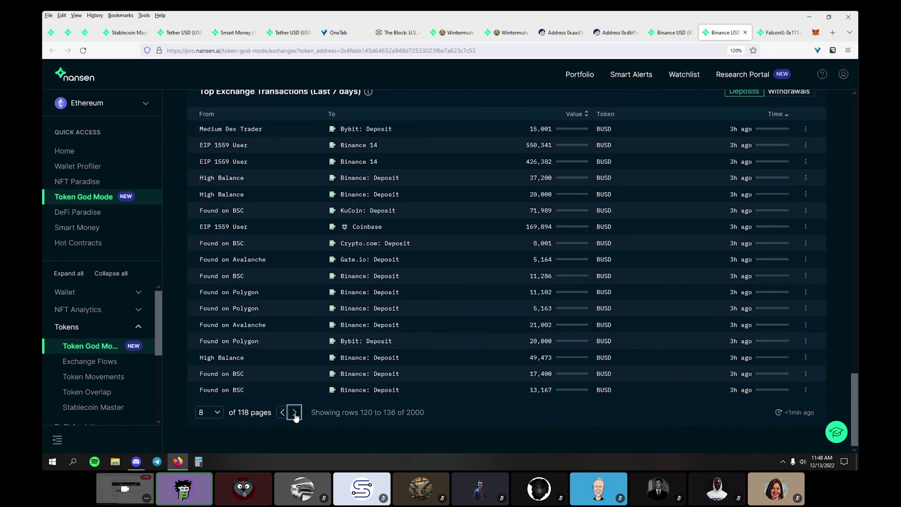
click(295, 412)
click(294, 412)
click(295, 413)
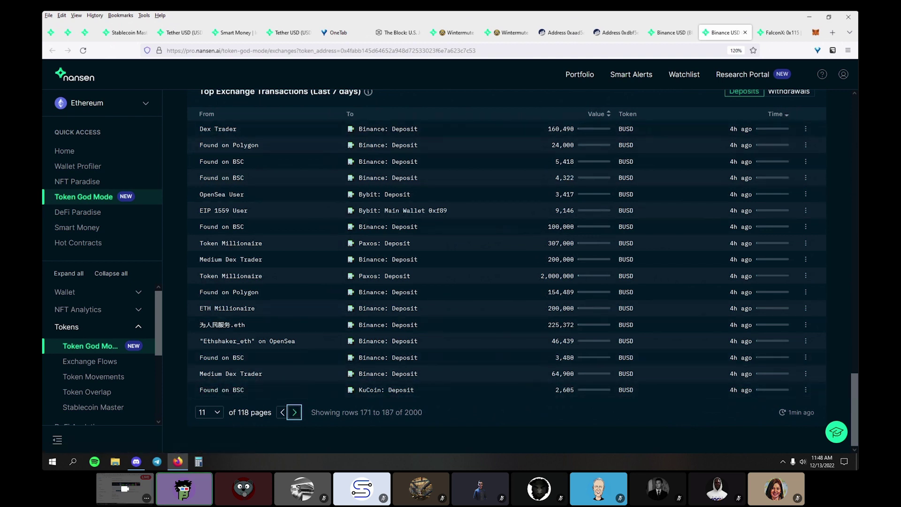
Return to page 1 and sort transactions by Value, largest first.
click(217, 413)
click(199, 162)
click(570, 114)
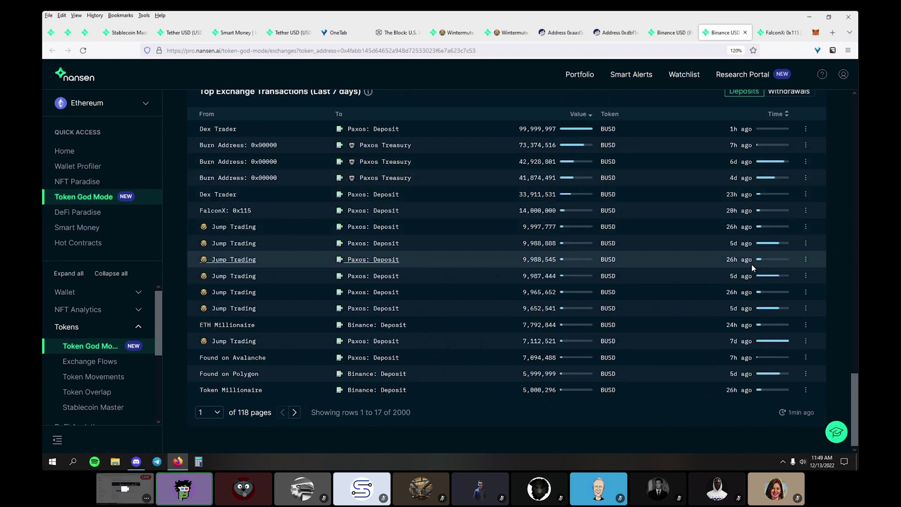
scroll(394, 179, up, 1)
scroll(394, 180, up, 3)
Highlight the Top Exchange Transactions title and the 5d-ago Jump Trading deposit time.
triple_click(334, 265)
scroll(346, 266, down, 3)
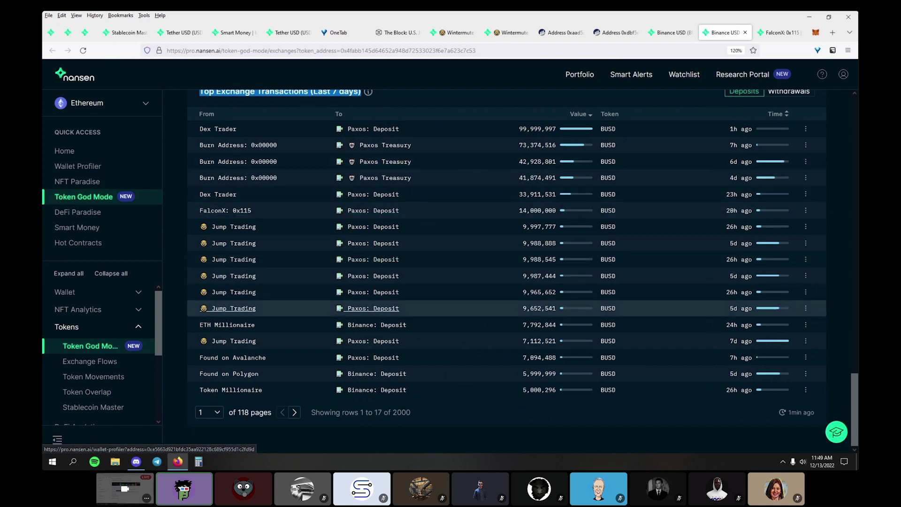
triple_click(748, 243)
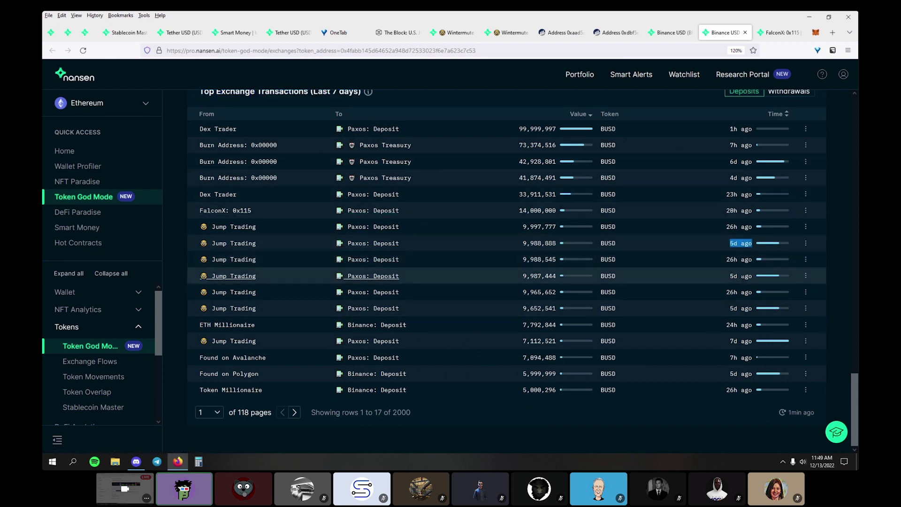
click(747, 243)
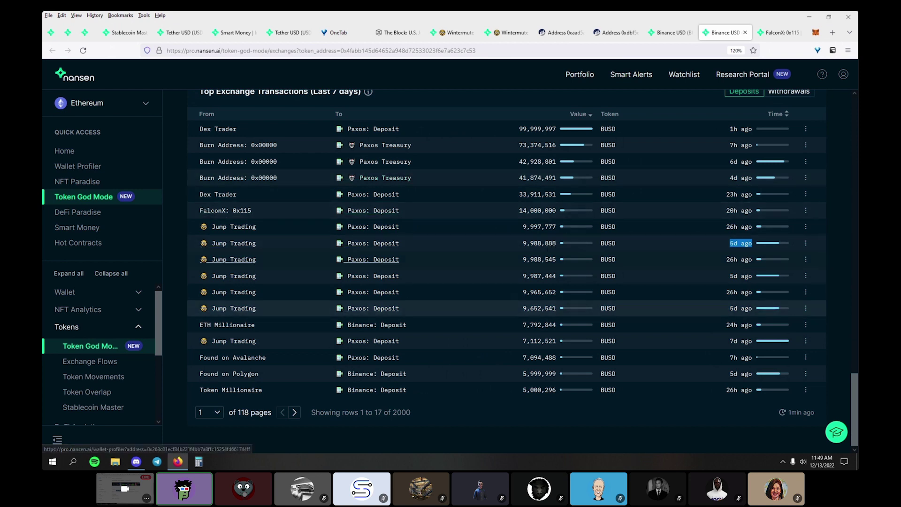
Go to page 2 and highlight the deposits from 3,601,159 to 3,437,145.
click(296, 413)
drag(549, 326, 749, 294)
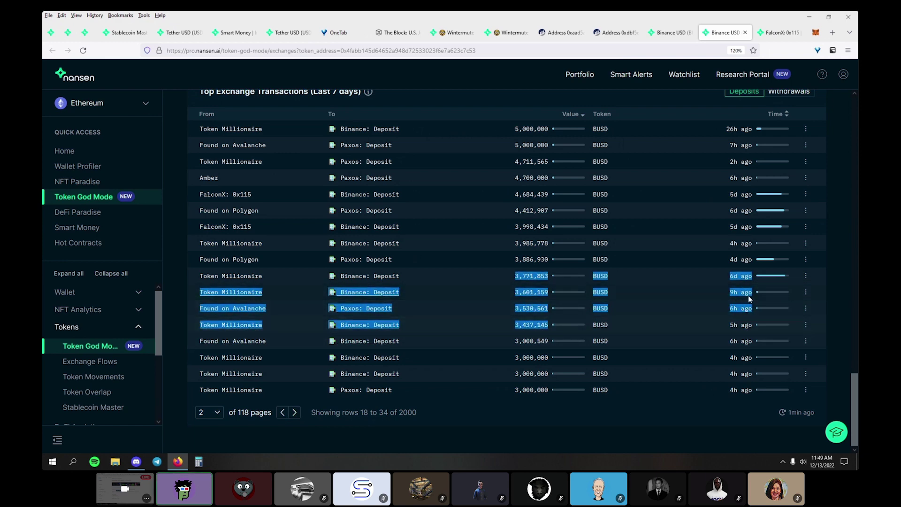
click(660, 342)
scroll(674, 263, up, 3)
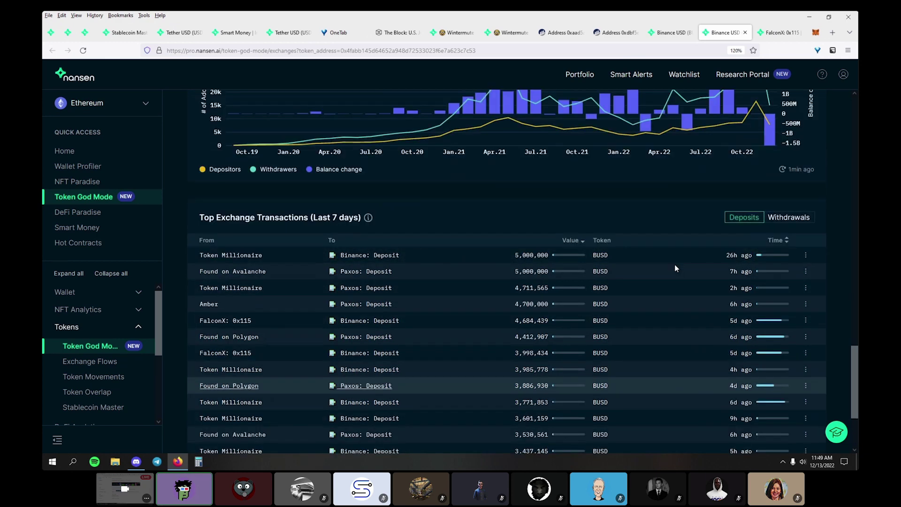
scroll(675, 264, up, 20)
scroll(587, 286, down, 8)
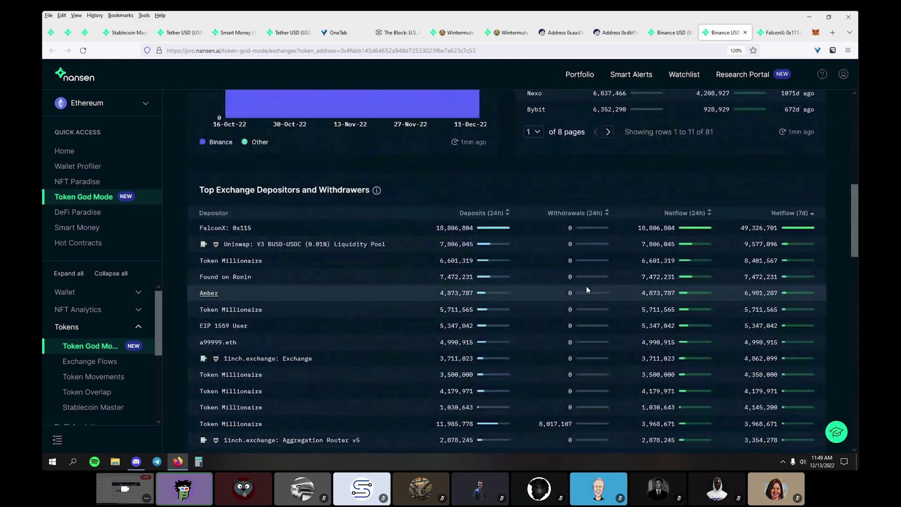
scroll(587, 286, down, 3)
scroll(769, 256, up, 3)
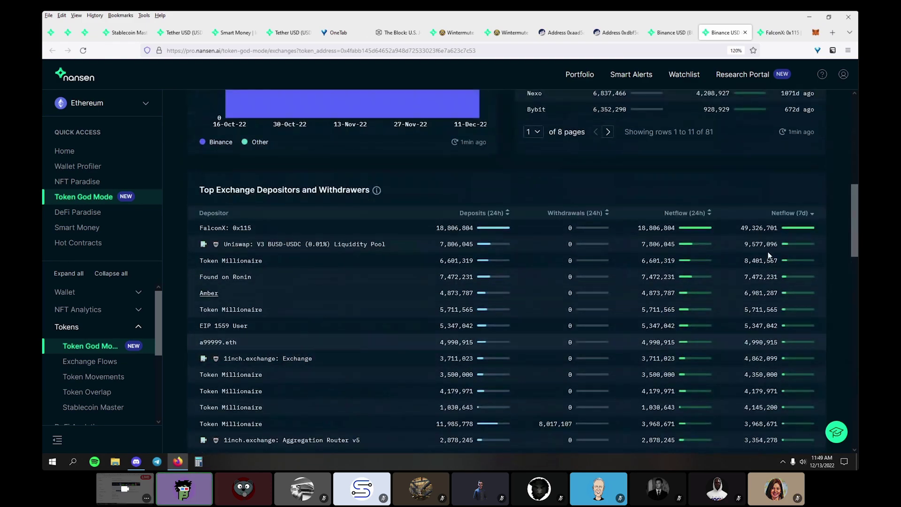
scroll(382, 86, up, 8)
Open BUSD's Token Distribution and look over the Fresh Wallets For Token view.
click(445, 99)
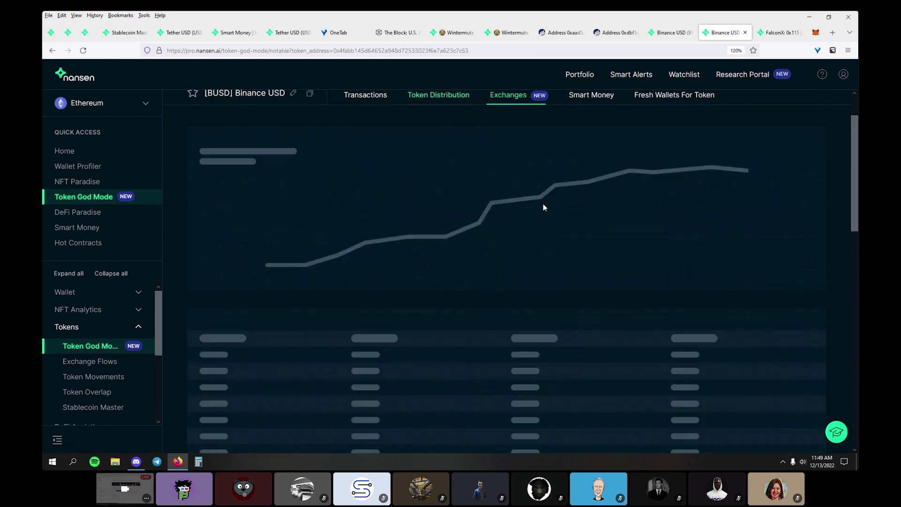
click(689, 102)
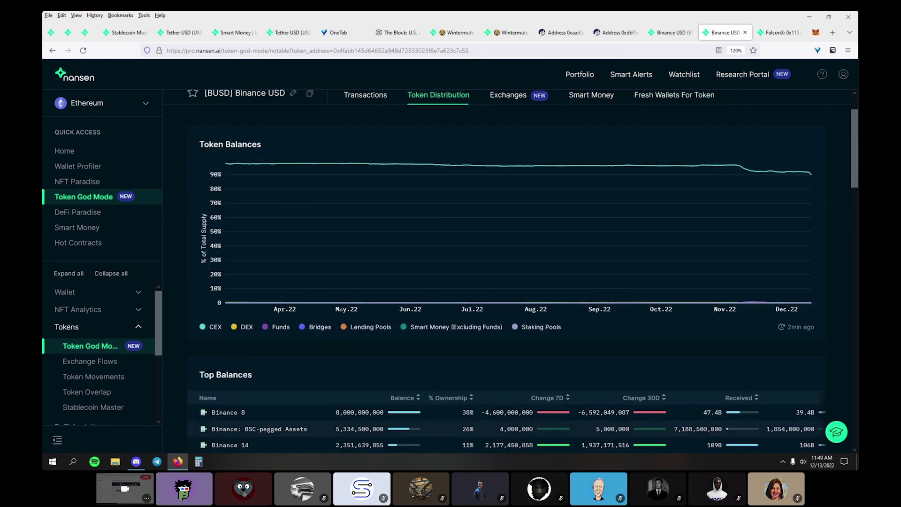
scroll(475, 280, down, 4)
scroll(475, 280, down, 3)
scroll(691, 247, up, 4)
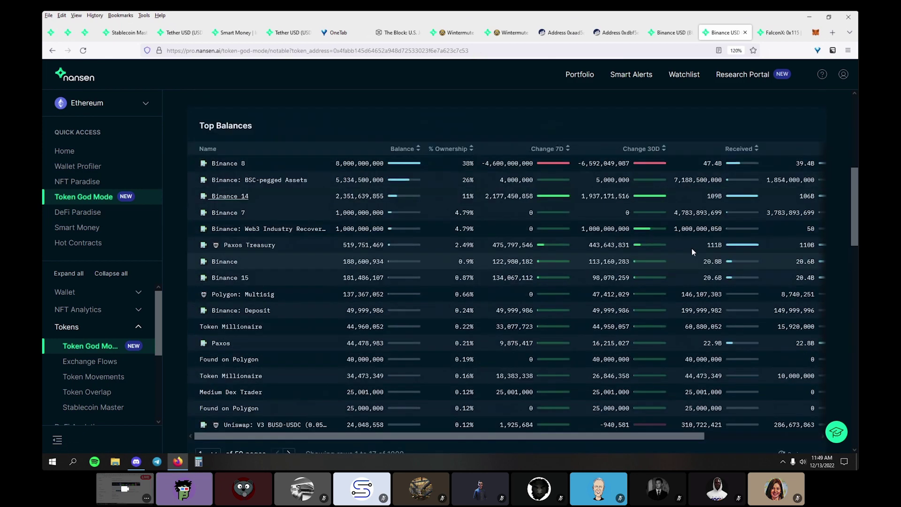
scroll(263, 256, down, 3)
scroll(818, 137, down, 5)
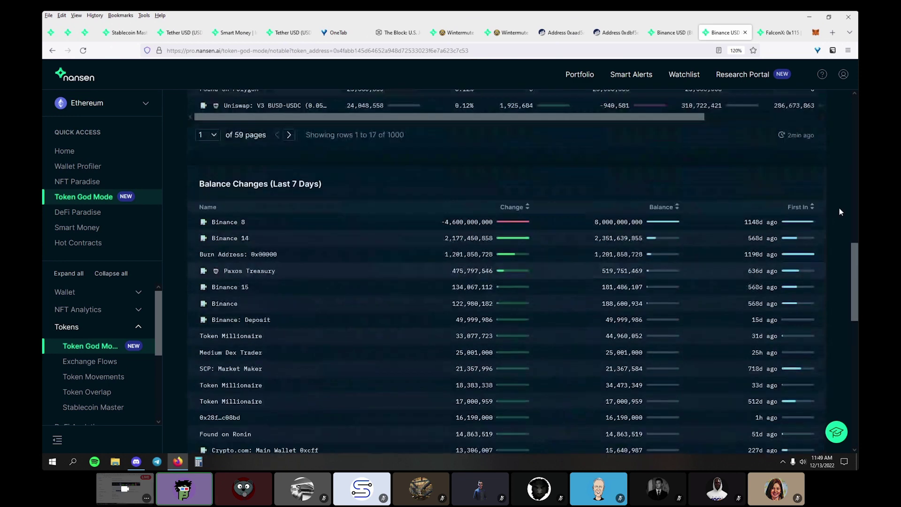
scroll(838, 207, up, 1)
Sort Balance Changes (Last 7 Days) by Change, largest first, and highlight recent First In times.
click(805, 255)
scroll(477, 326, down, 3)
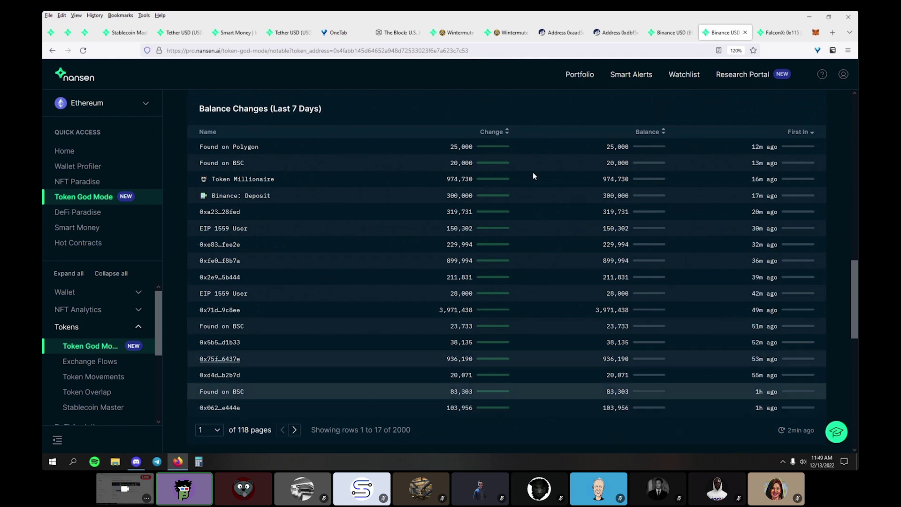
click(482, 133)
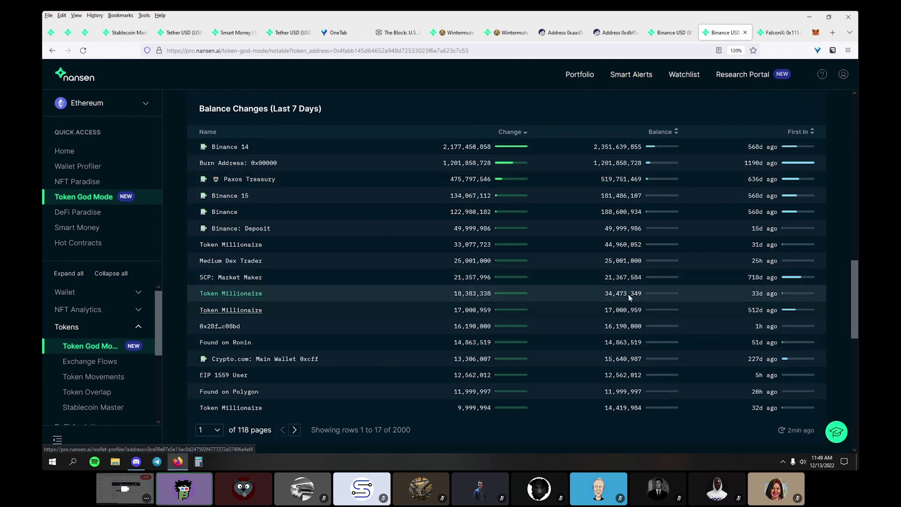
triple_click(757, 295)
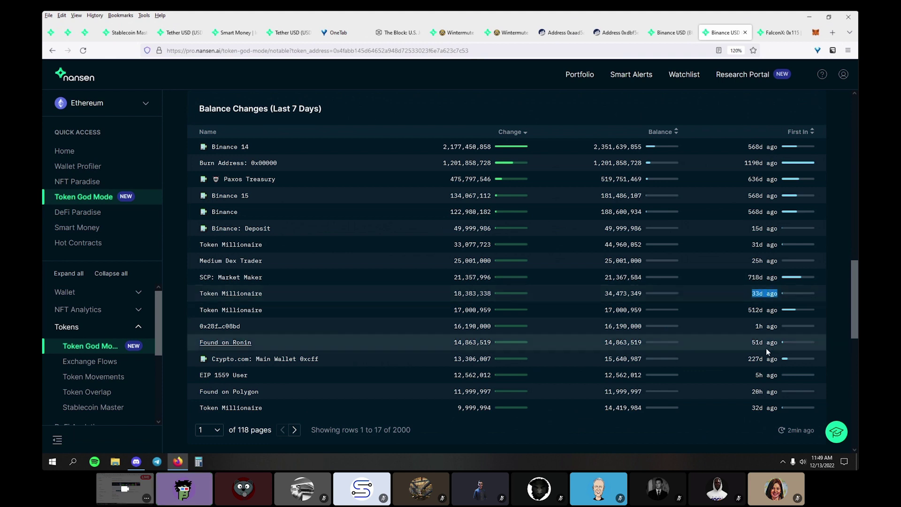
click(773, 382)
drag(778, 376, 785, 392)
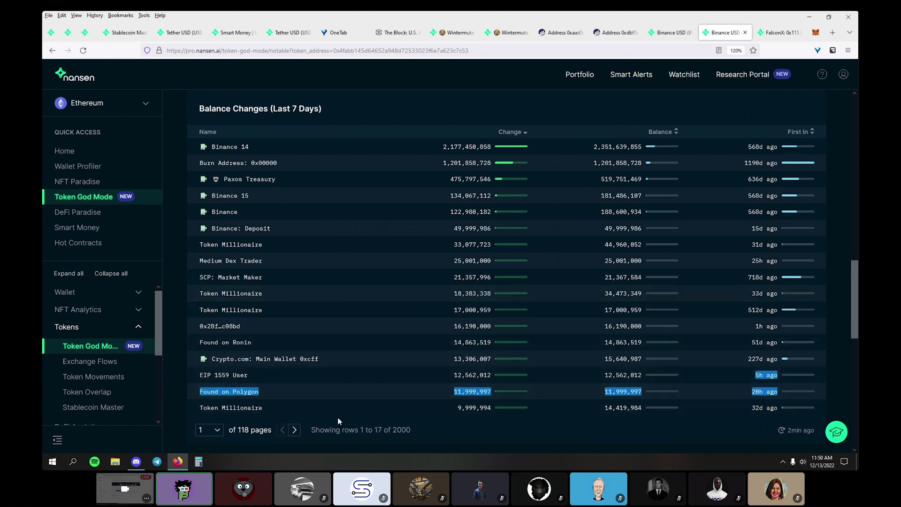
On page 2, open the 0x23e_bf246 and EIP 1559 User wallets in background tabs.
click(300, 435)
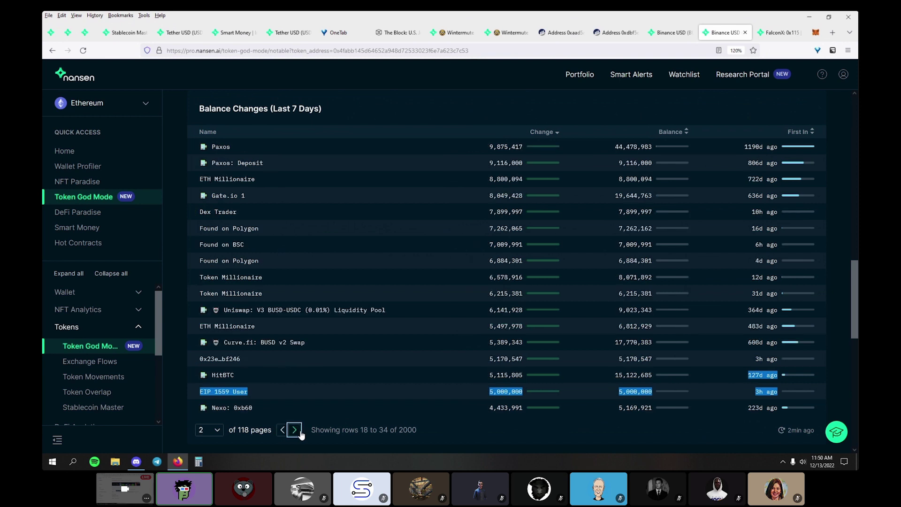
click(737, 292)
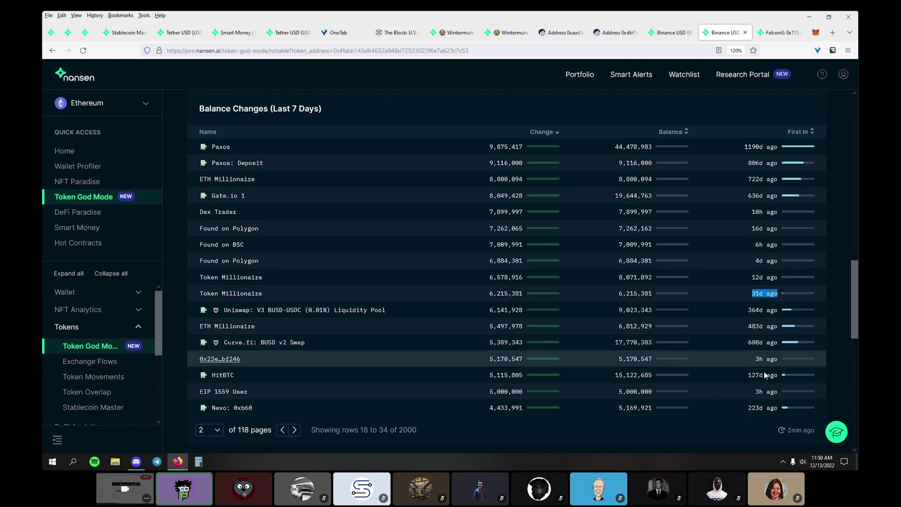
drag(756, 392, 778, 391)
middle_click(295, 359)
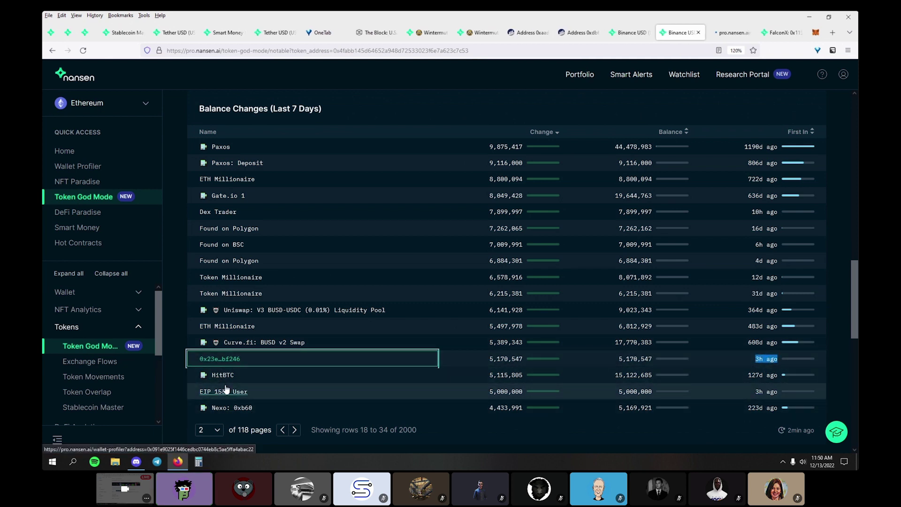
middle_click(294, 391)
Page forward to page 5 and open the Found on Polygon wallet's profile in a new tab.
click(295, 430)
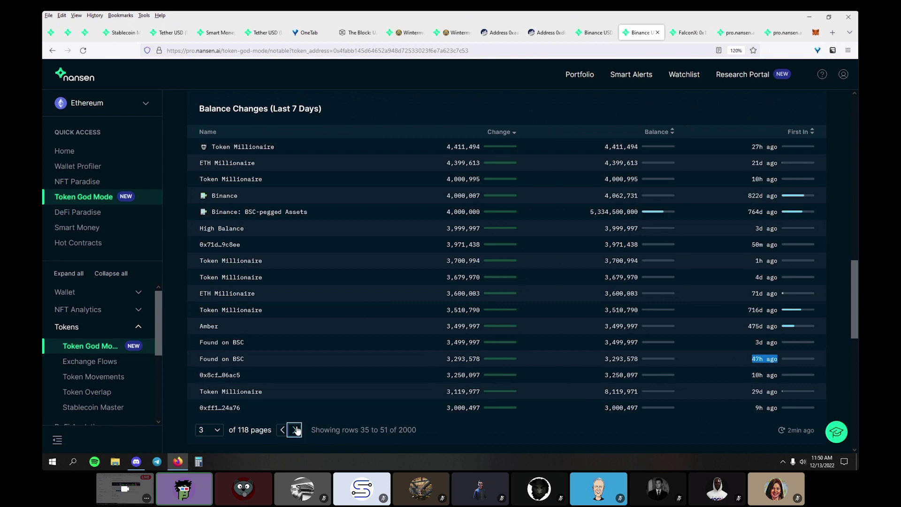
click(750, 395)
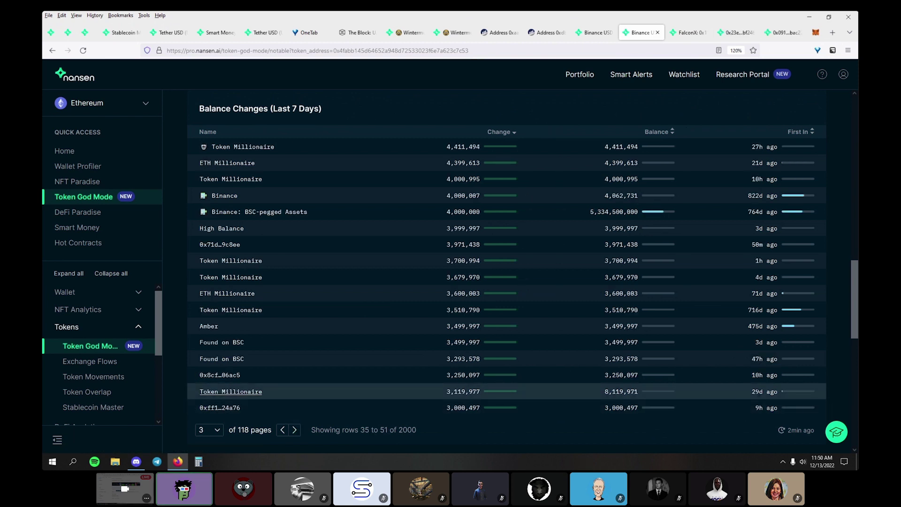
click(295, 429)
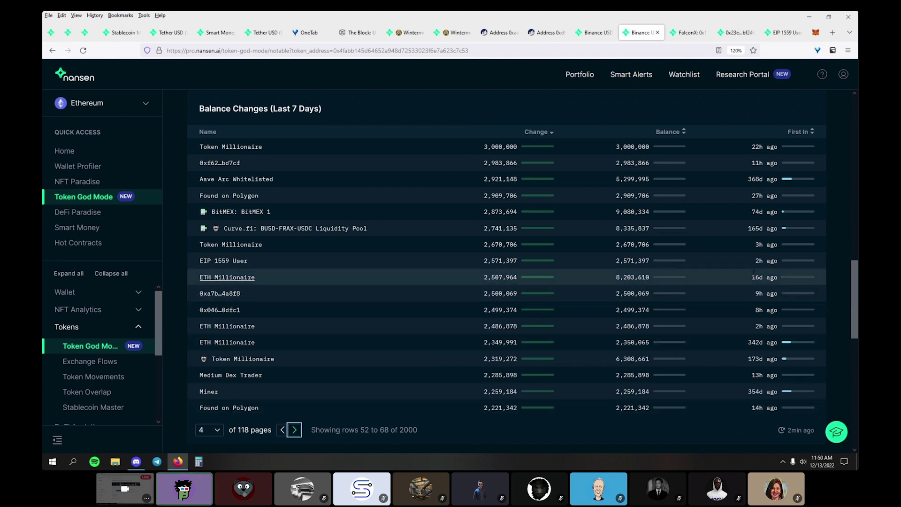
click(294, 430)
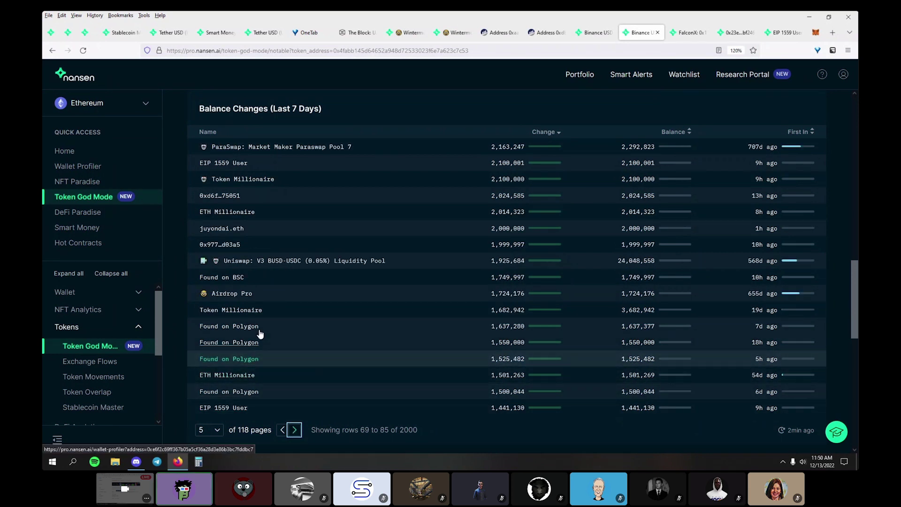
right_click(243, 331)
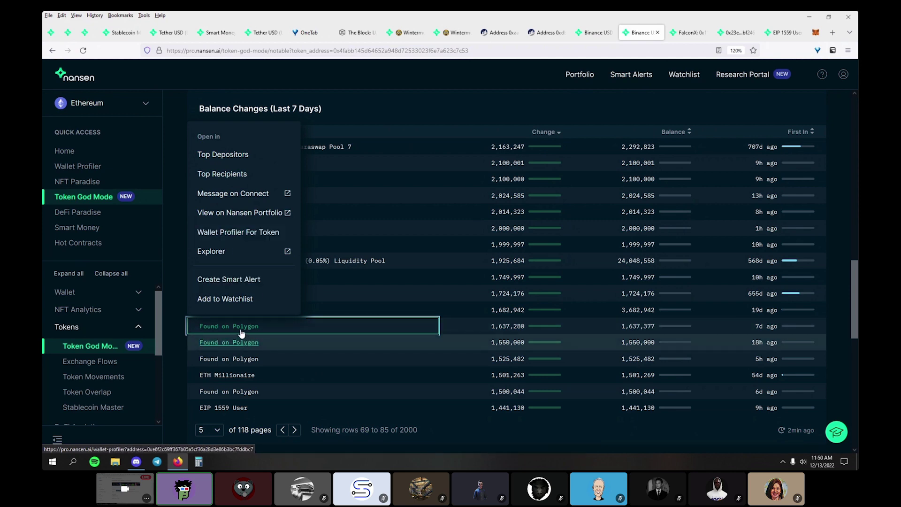
middle_click(230, 327)
Switch to the Found on Polygon wallet's profile tab and select its address in the address bar.
click(770, 33)
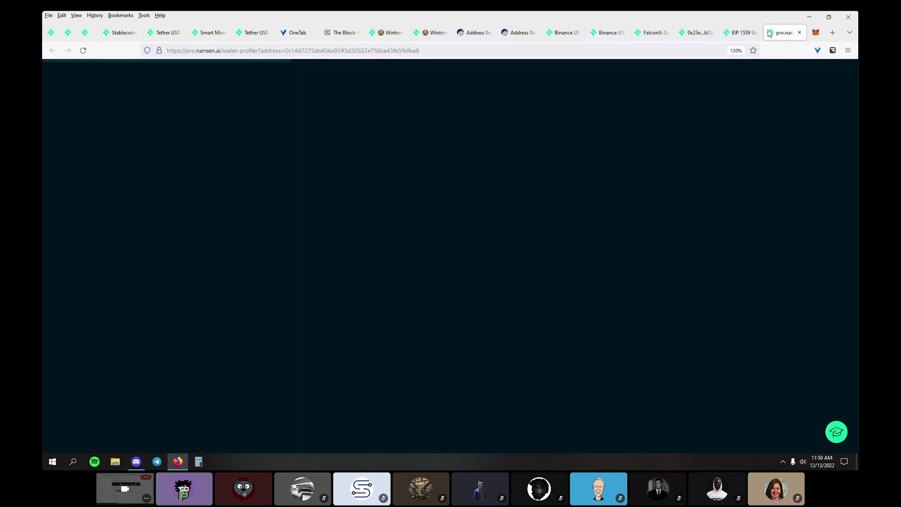
double_click(348, 50)
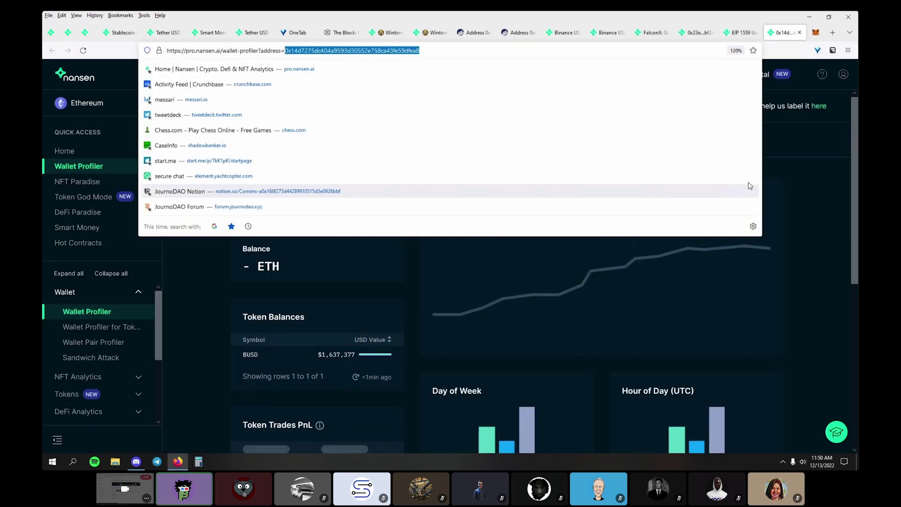
click(810, 195)
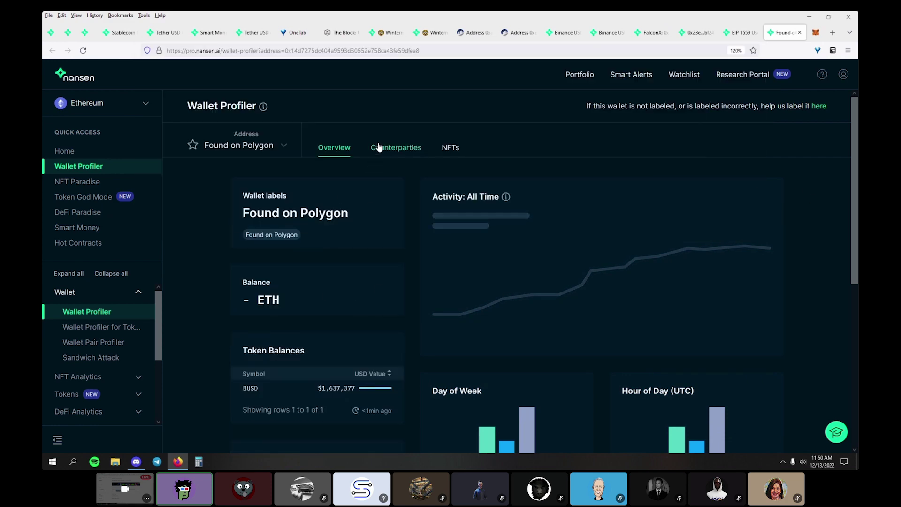